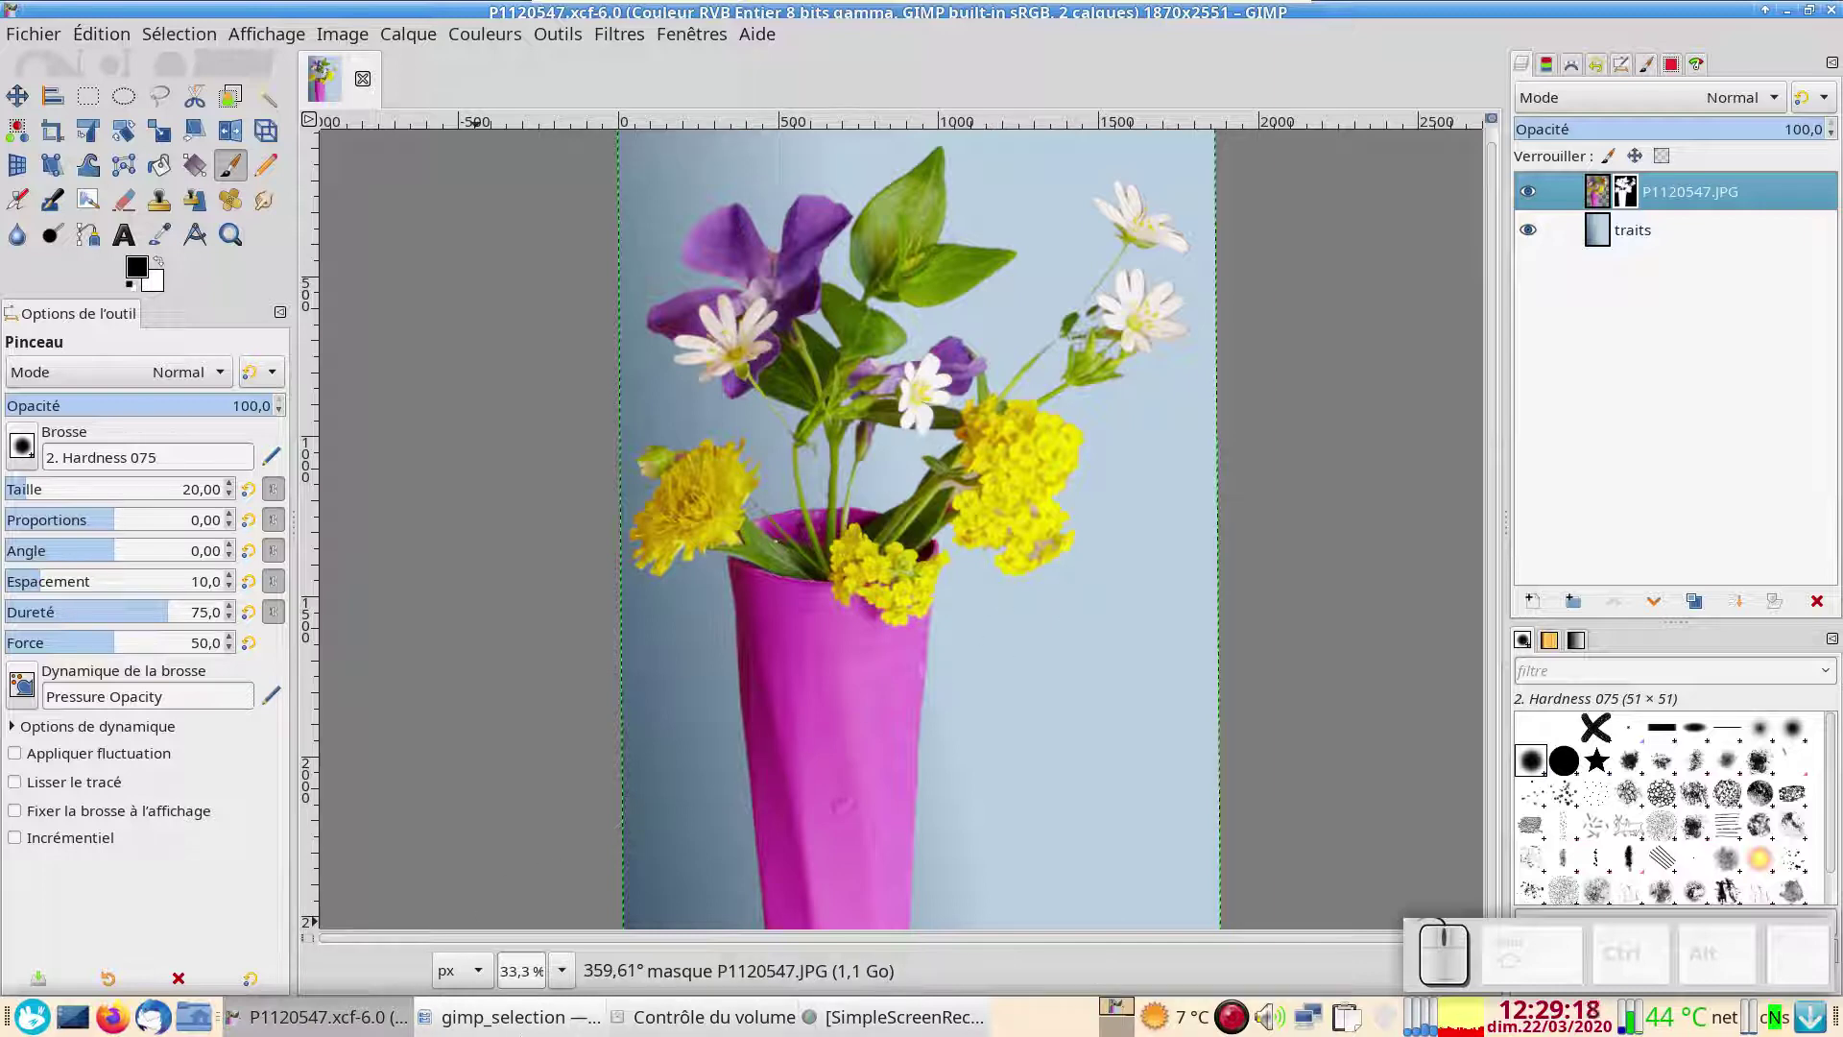
Switch to Dolphin, preview P1120547.JPG in the gimp_selection folder and open it in GIMP as a separate image
click(516, 1023)
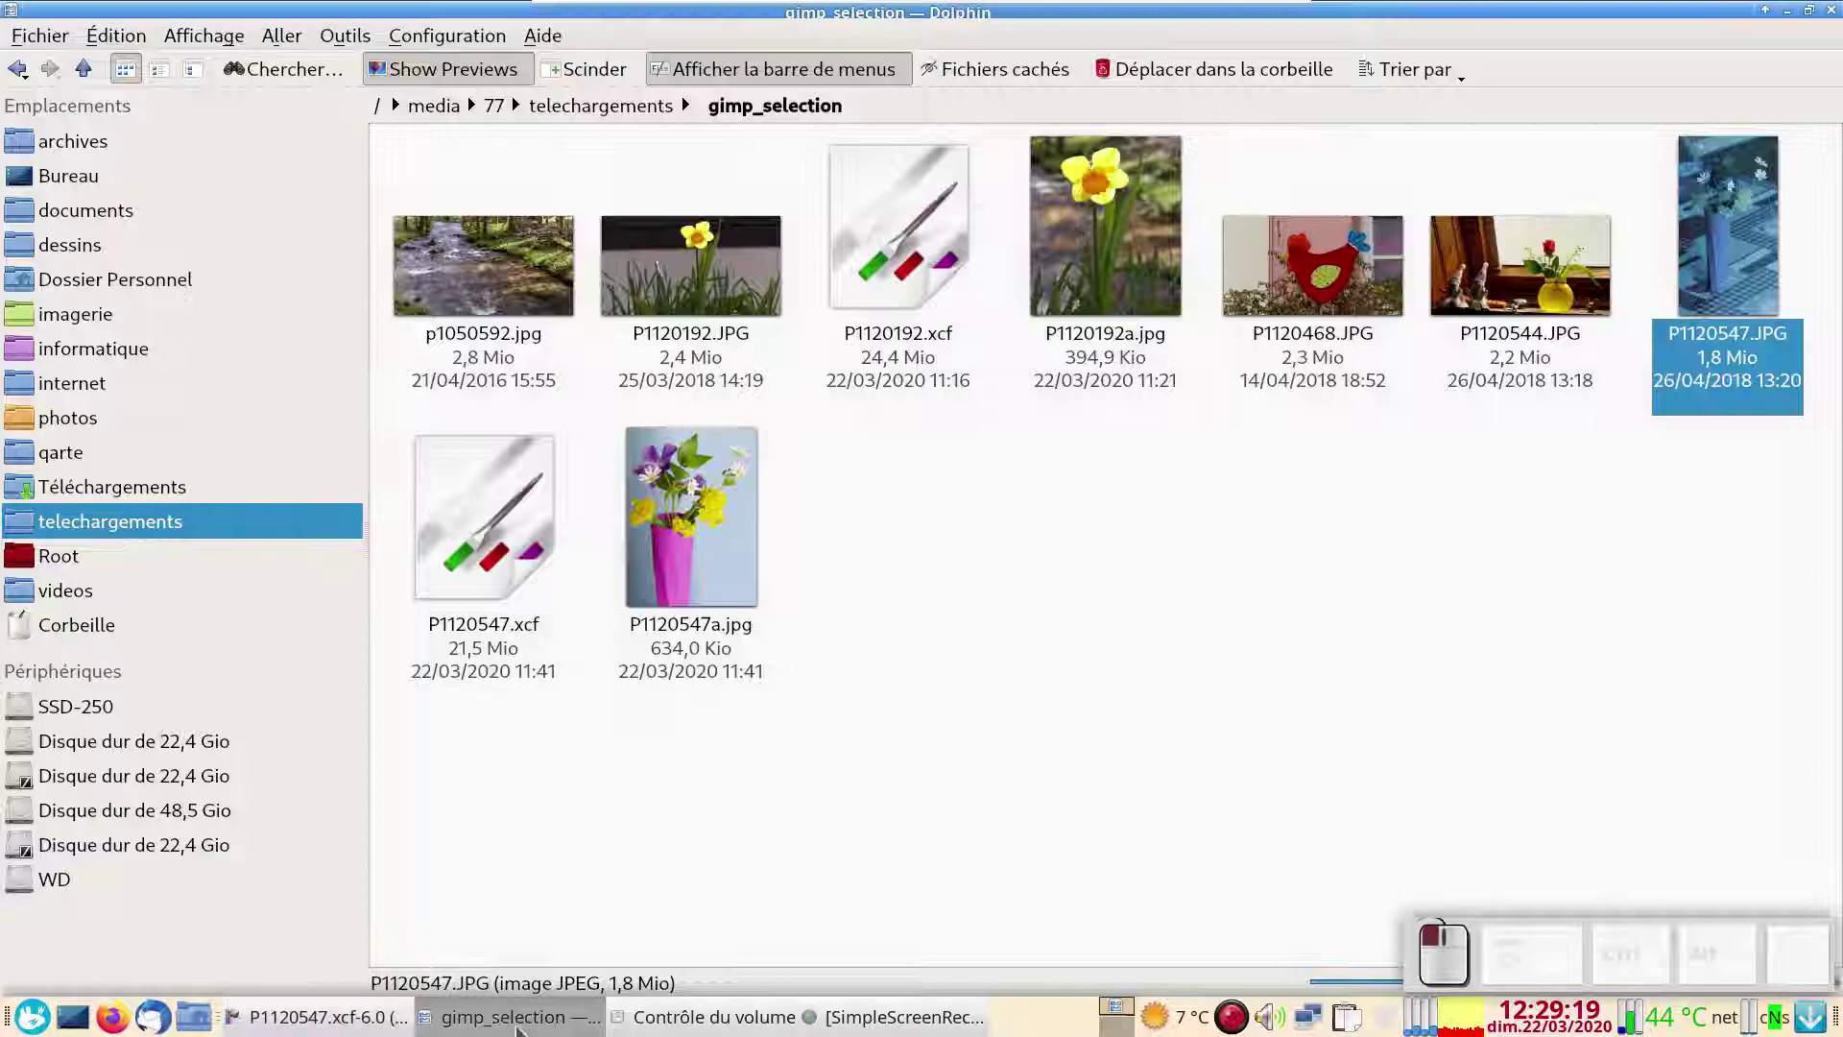
double_click(1730, 262)
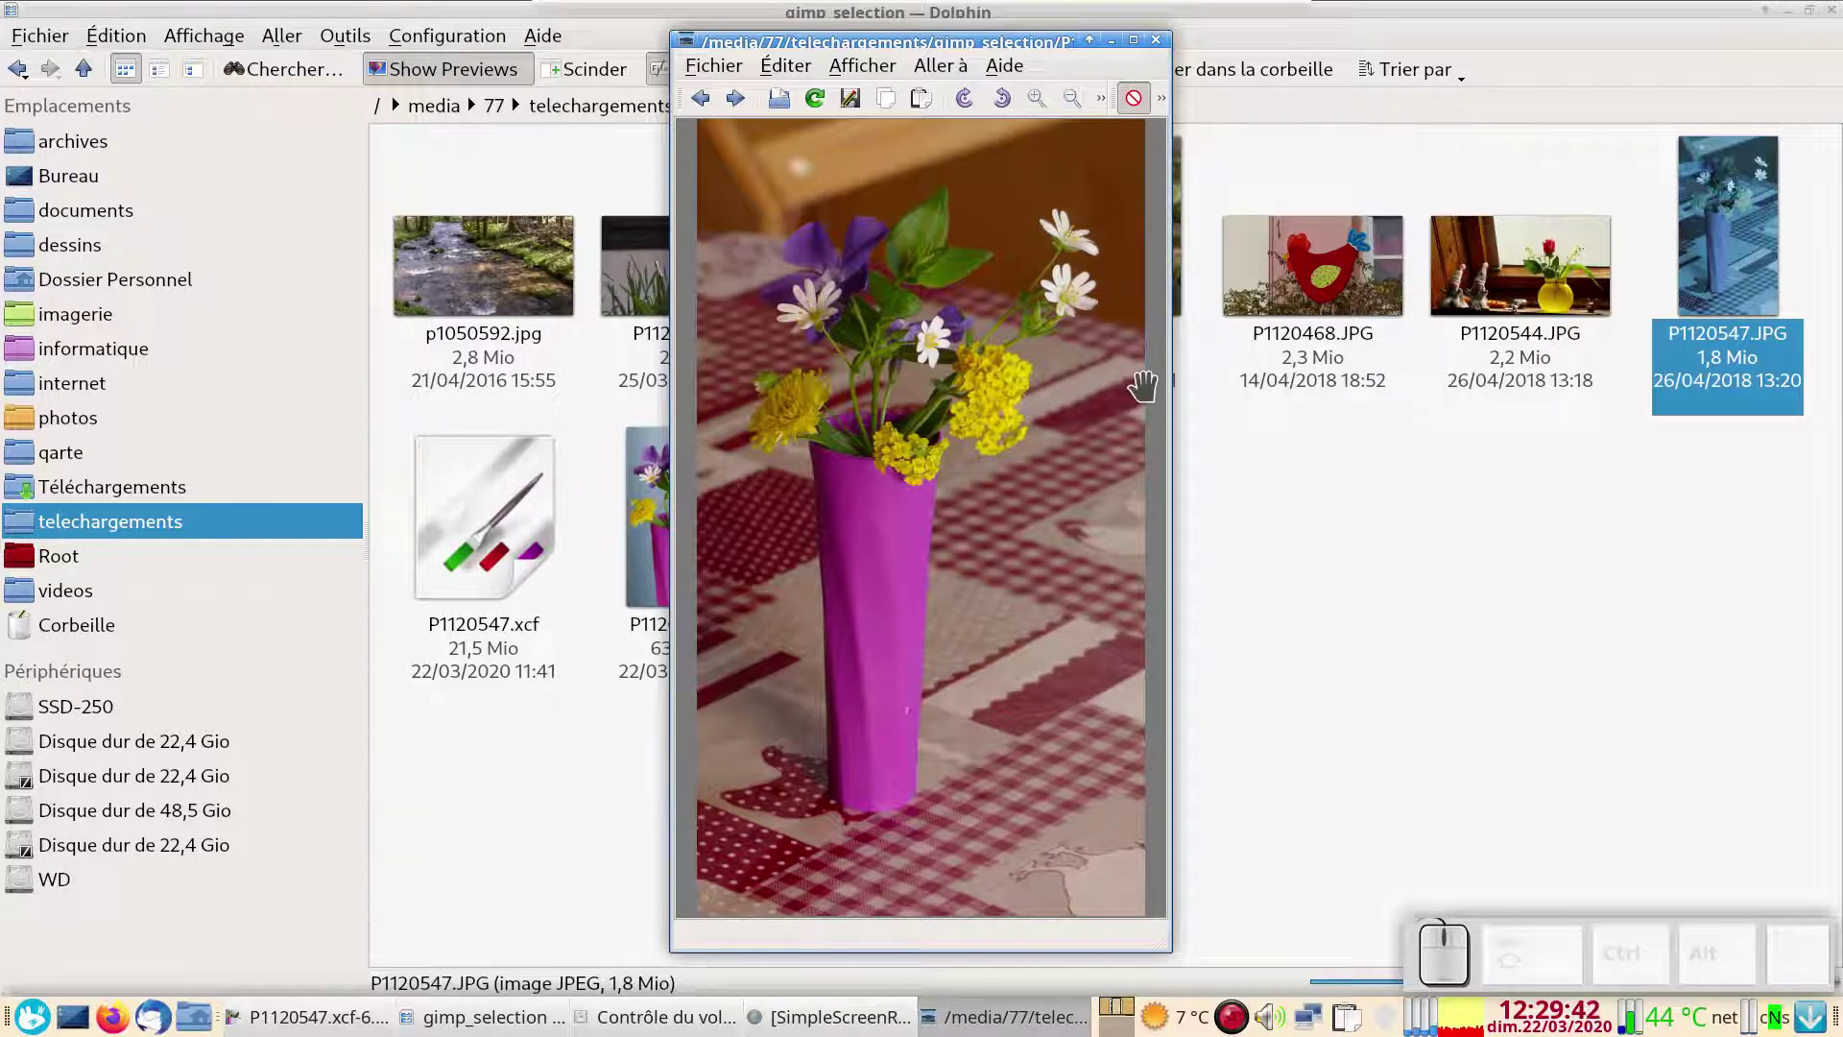
key(Escape)
drag(1724, 227, 144, 183)
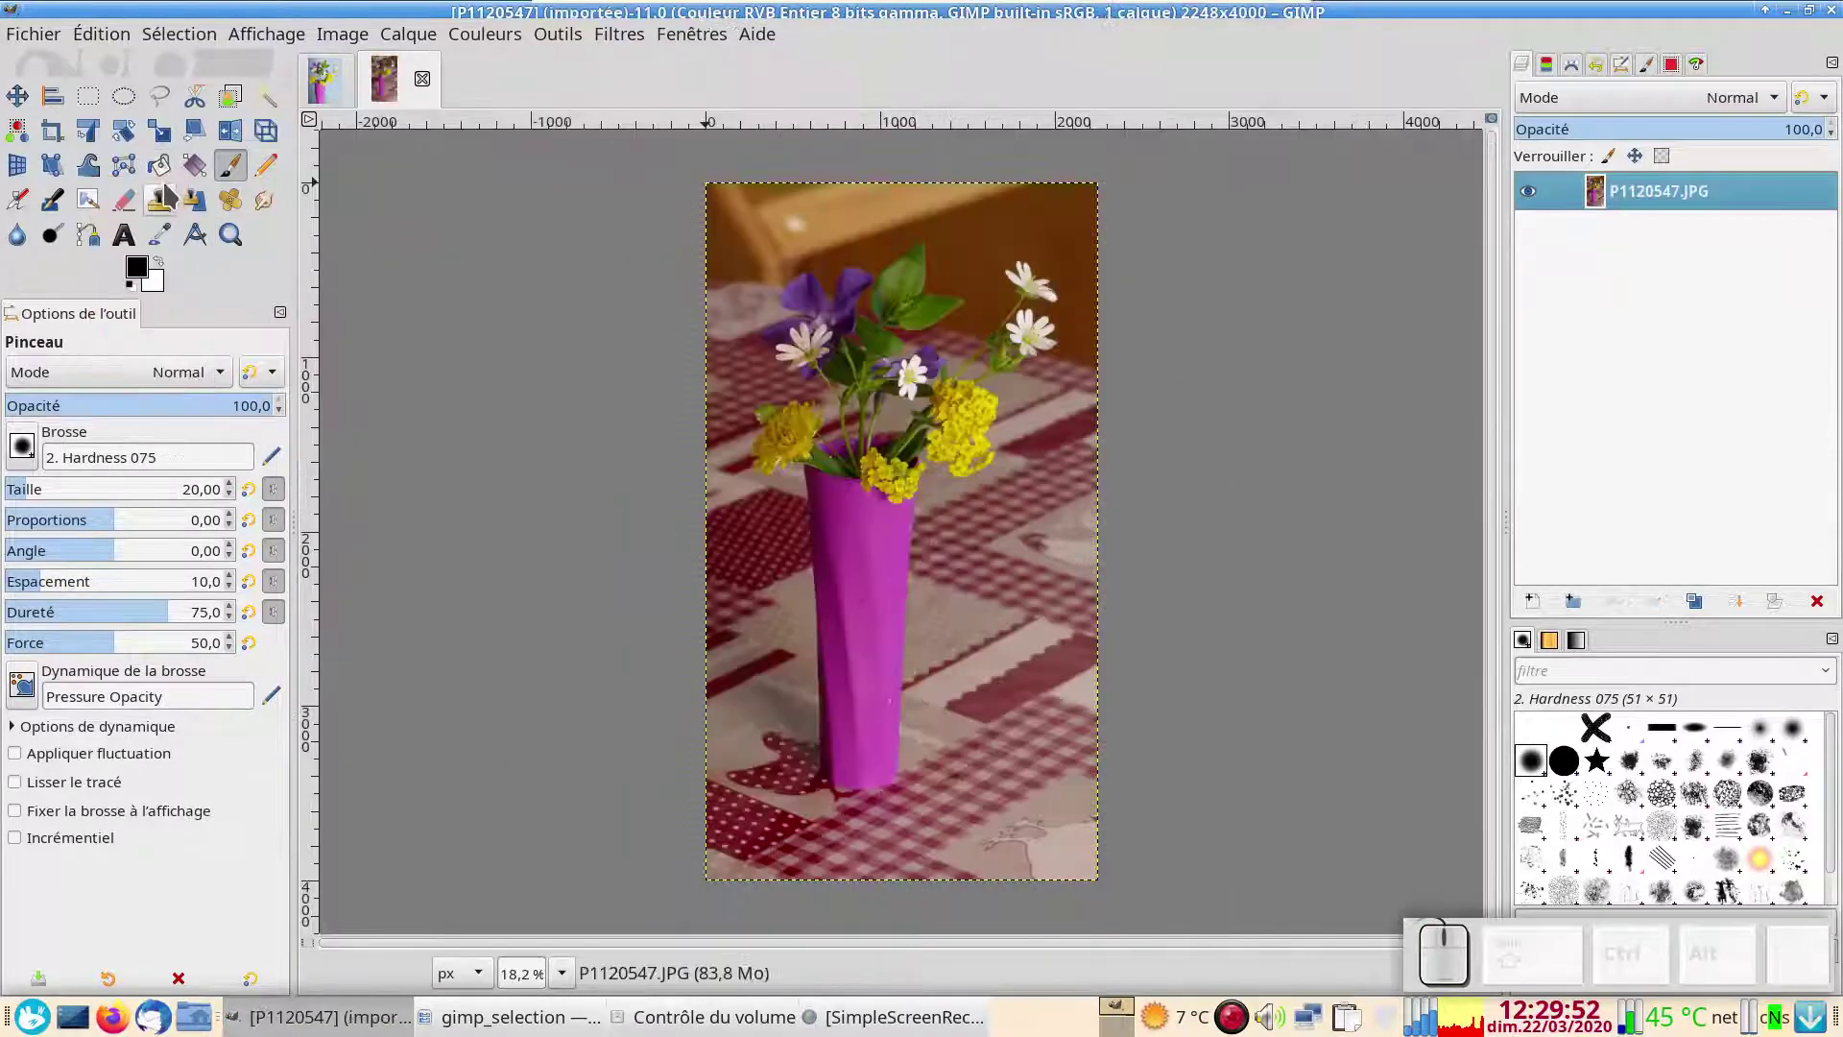
With Intelligent Scissors, trace the pink vase's left edge from the rim down to the base
scroll(862, 749, up, 1)
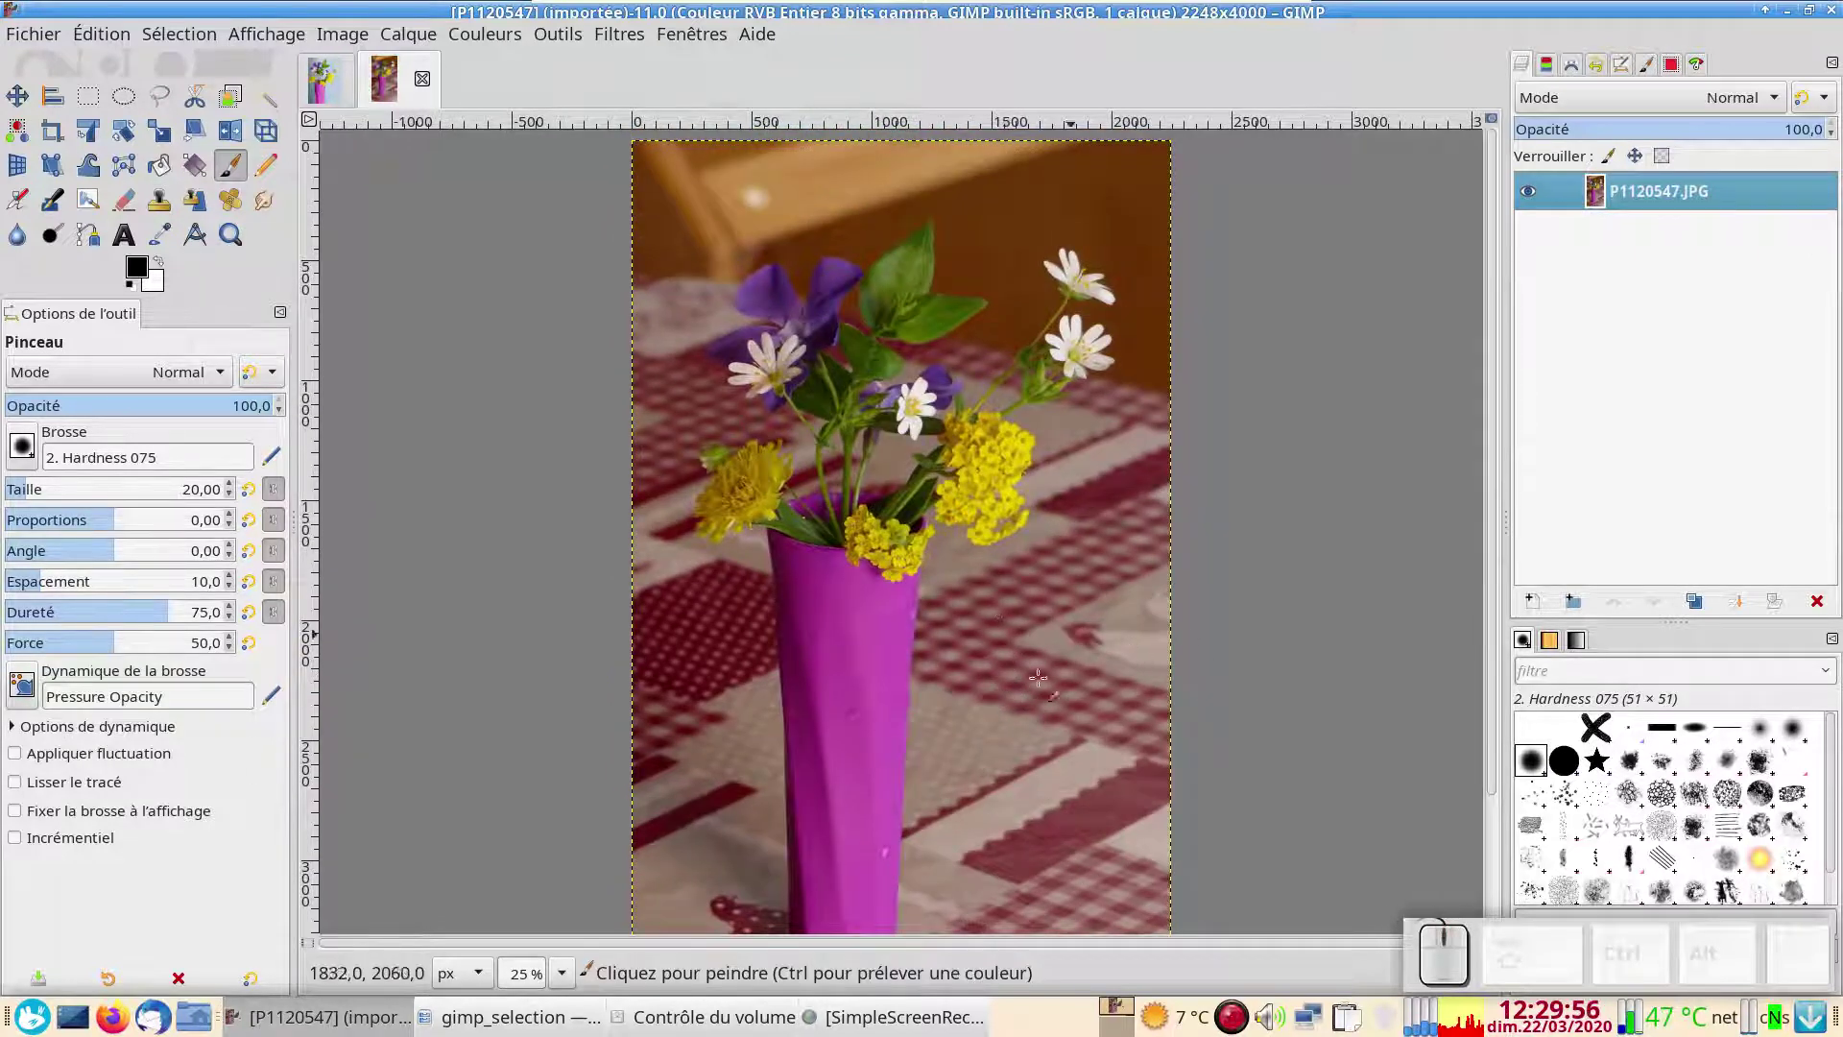
scroll(942, 729, down, 1)
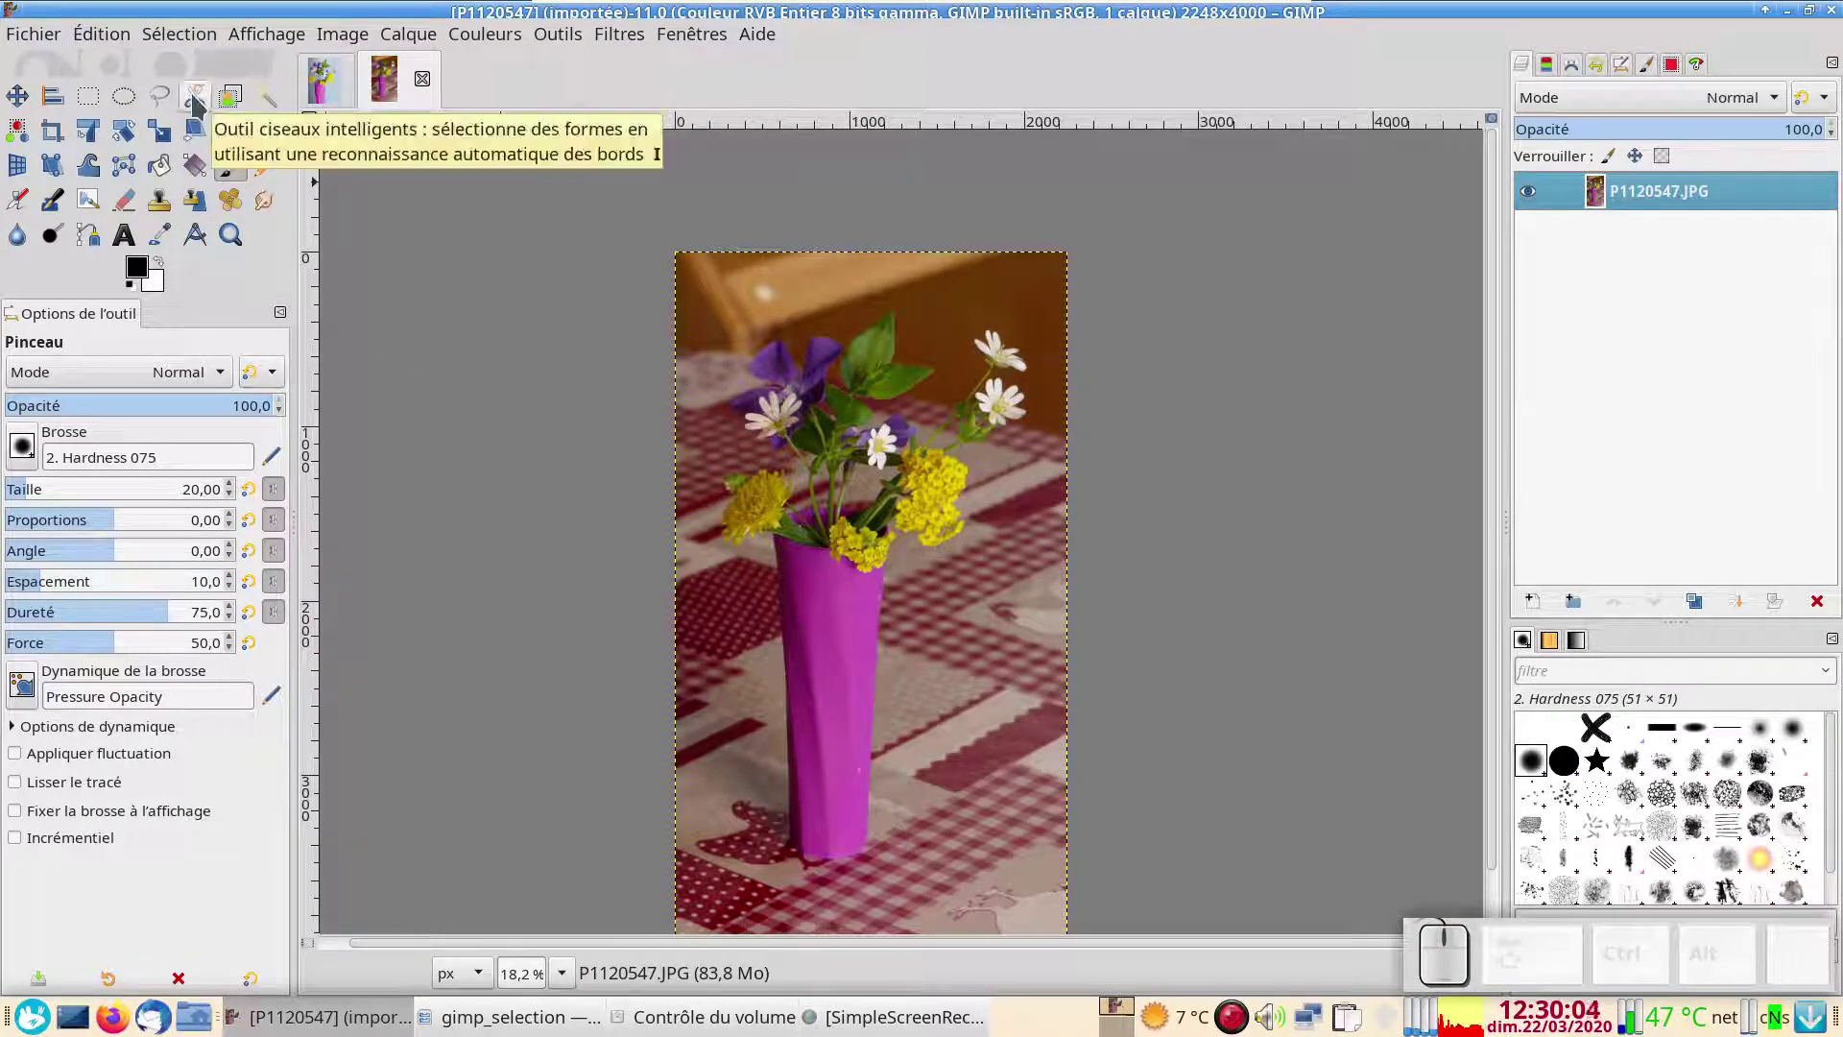
click(194, 97)
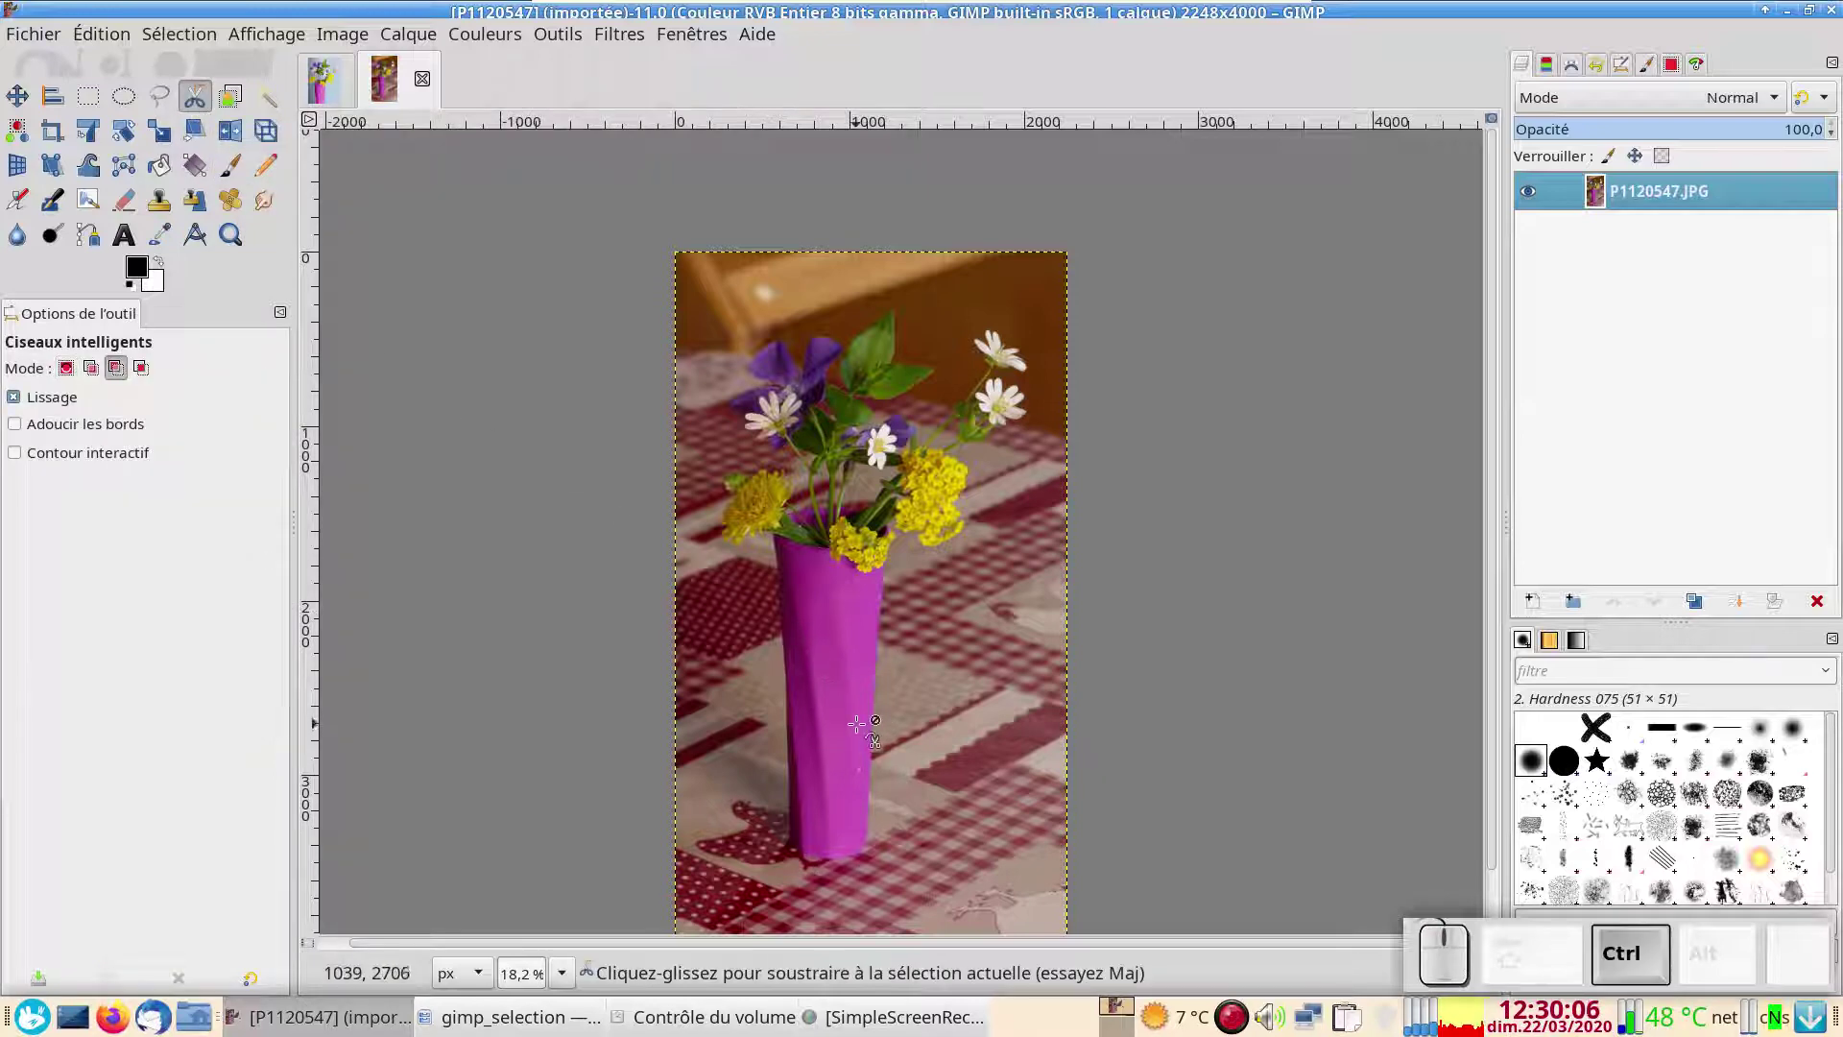
ctrl+scroll(857, 724, up, 2)
ctrl+scroll(857, 724, up, 2)
ctrl+scroll(857, 724, down, 2)
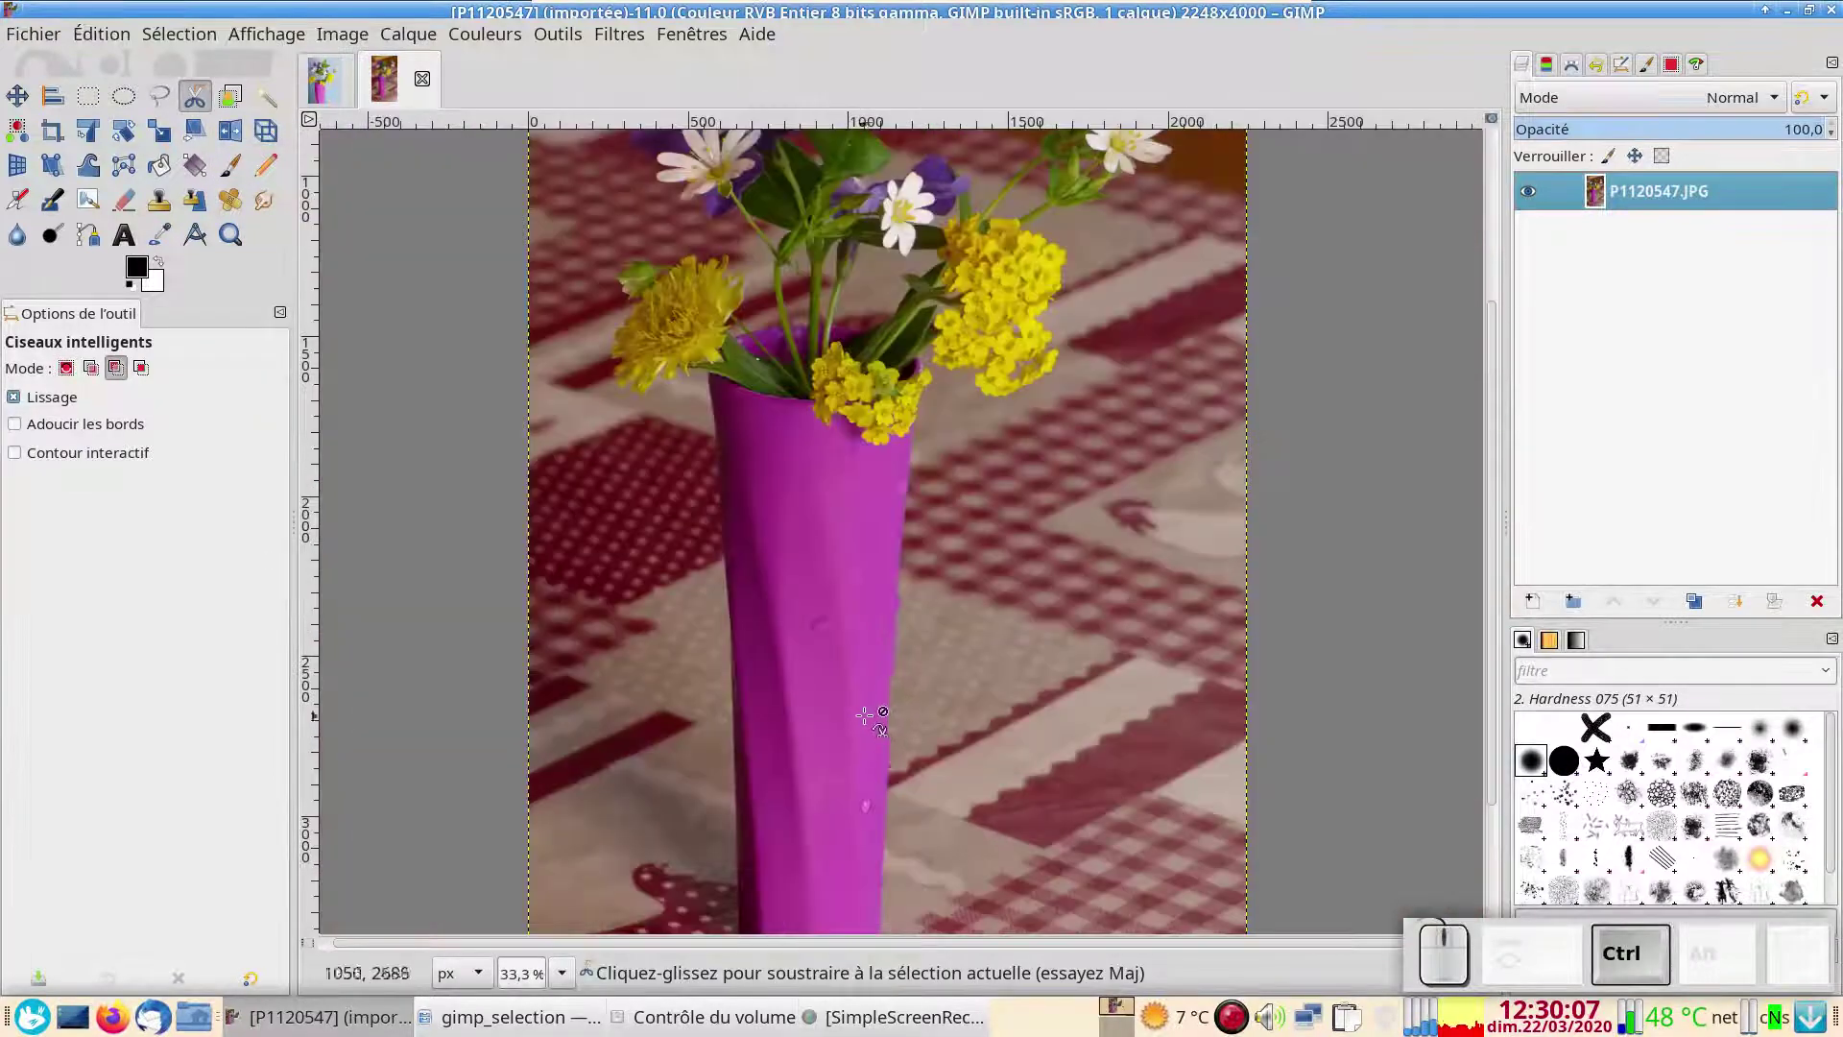
click(708, 380)
scroll(761, 761, down, 3)
scroll(864, 639, left, 2)
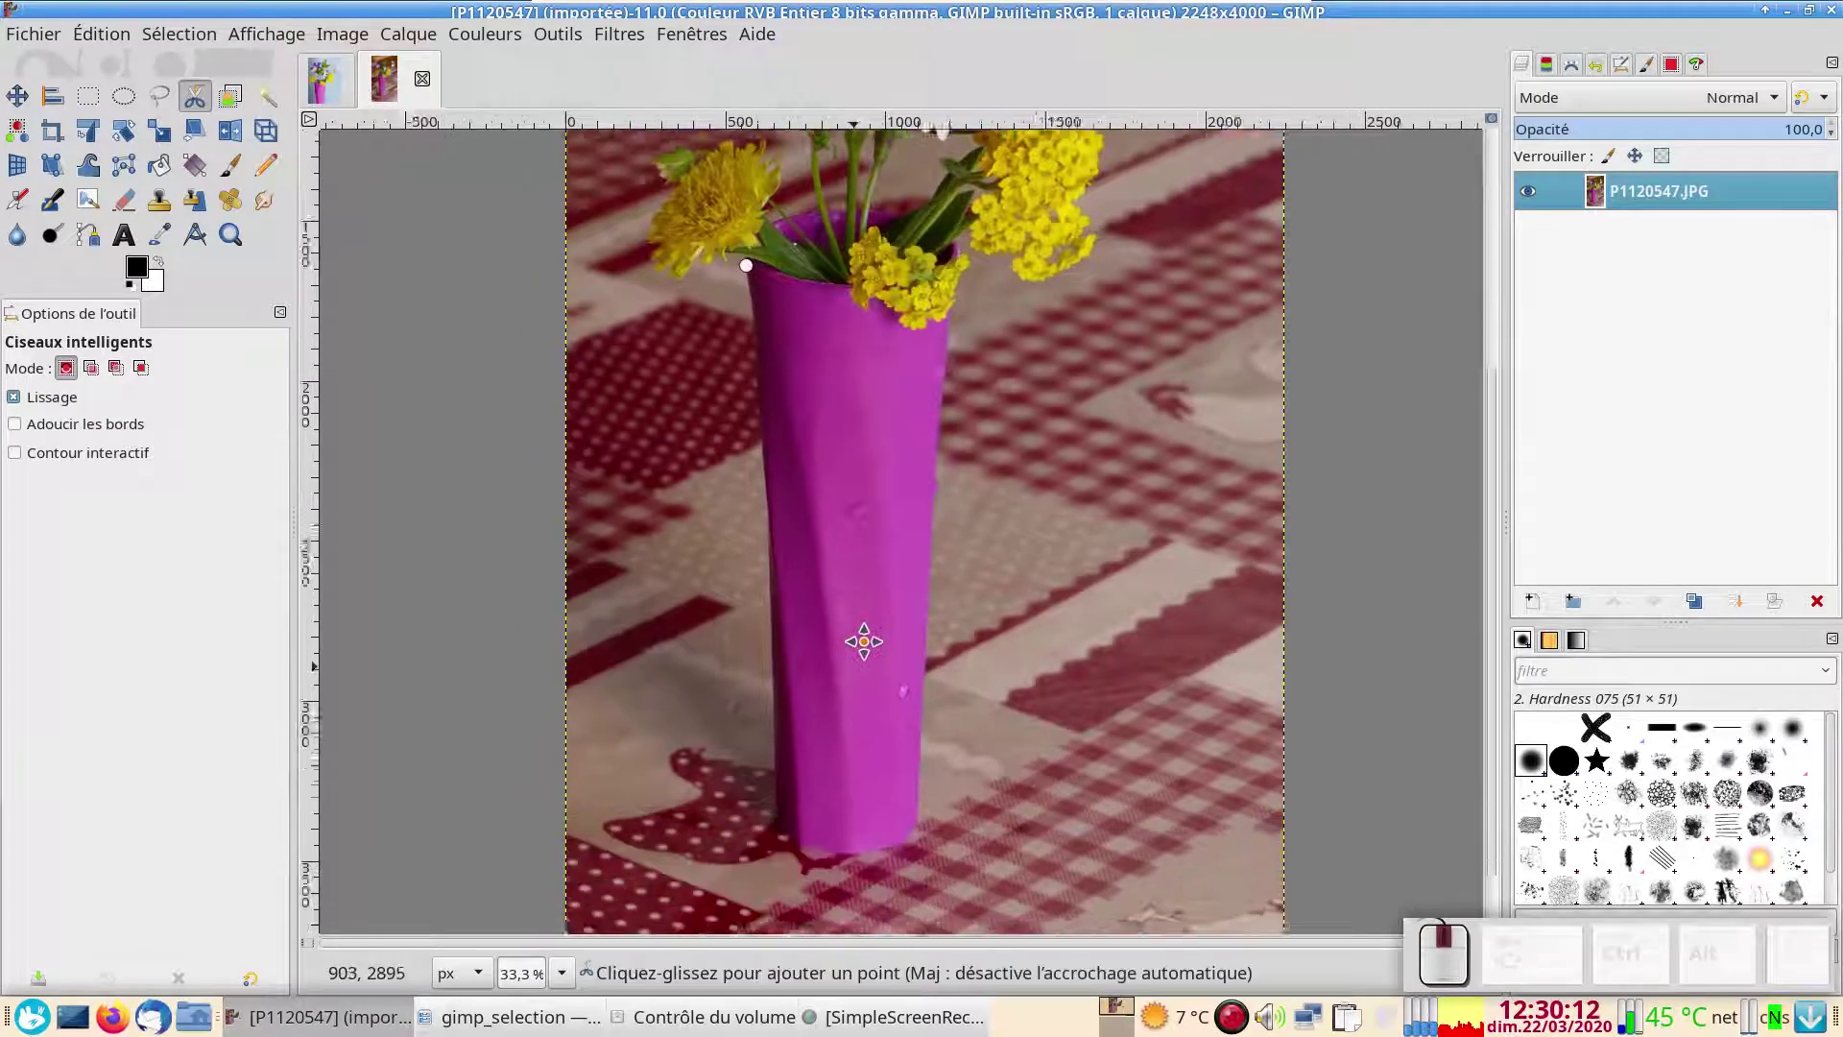
scroll(943, 535, up, 5)
scroll(912, 840, down, 3)
scroll(912, 840, left, 1)
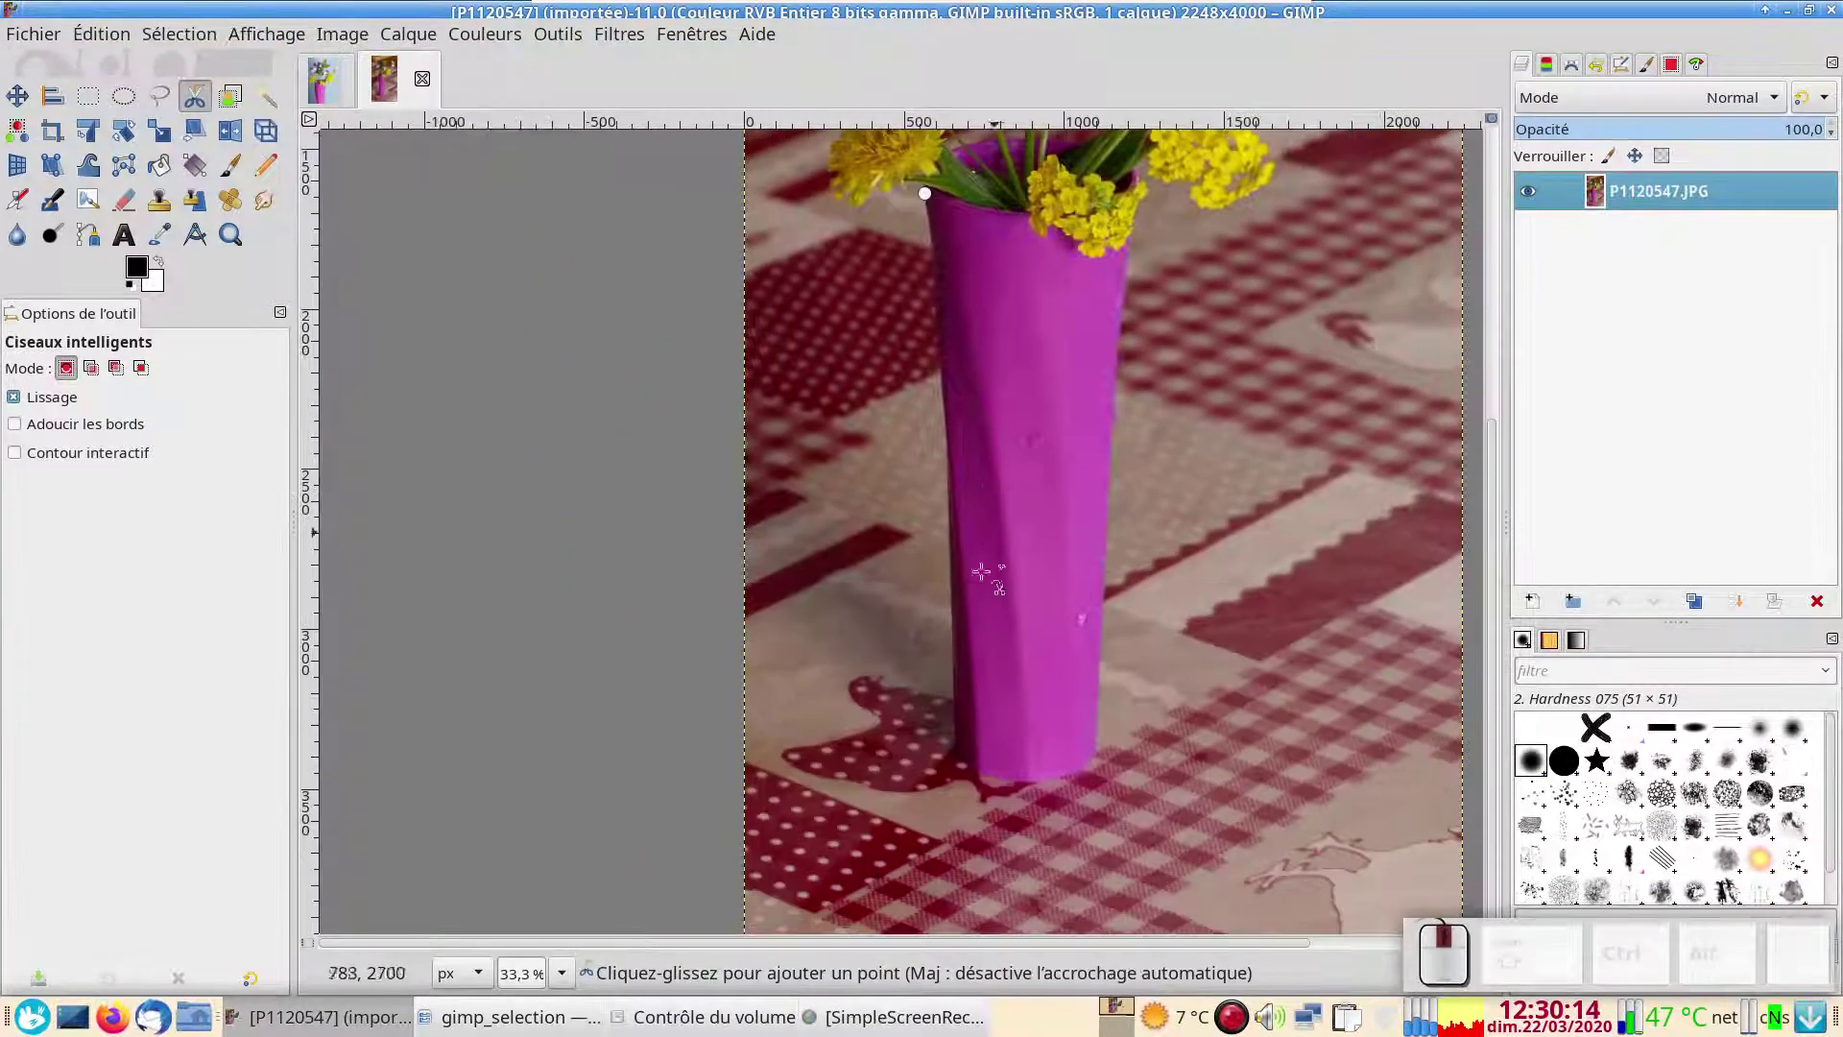
click(954, 758)
Continue the scissors path along the vase's bottom edge and around its lower right corner
scroll(1003, 813, up, 5)
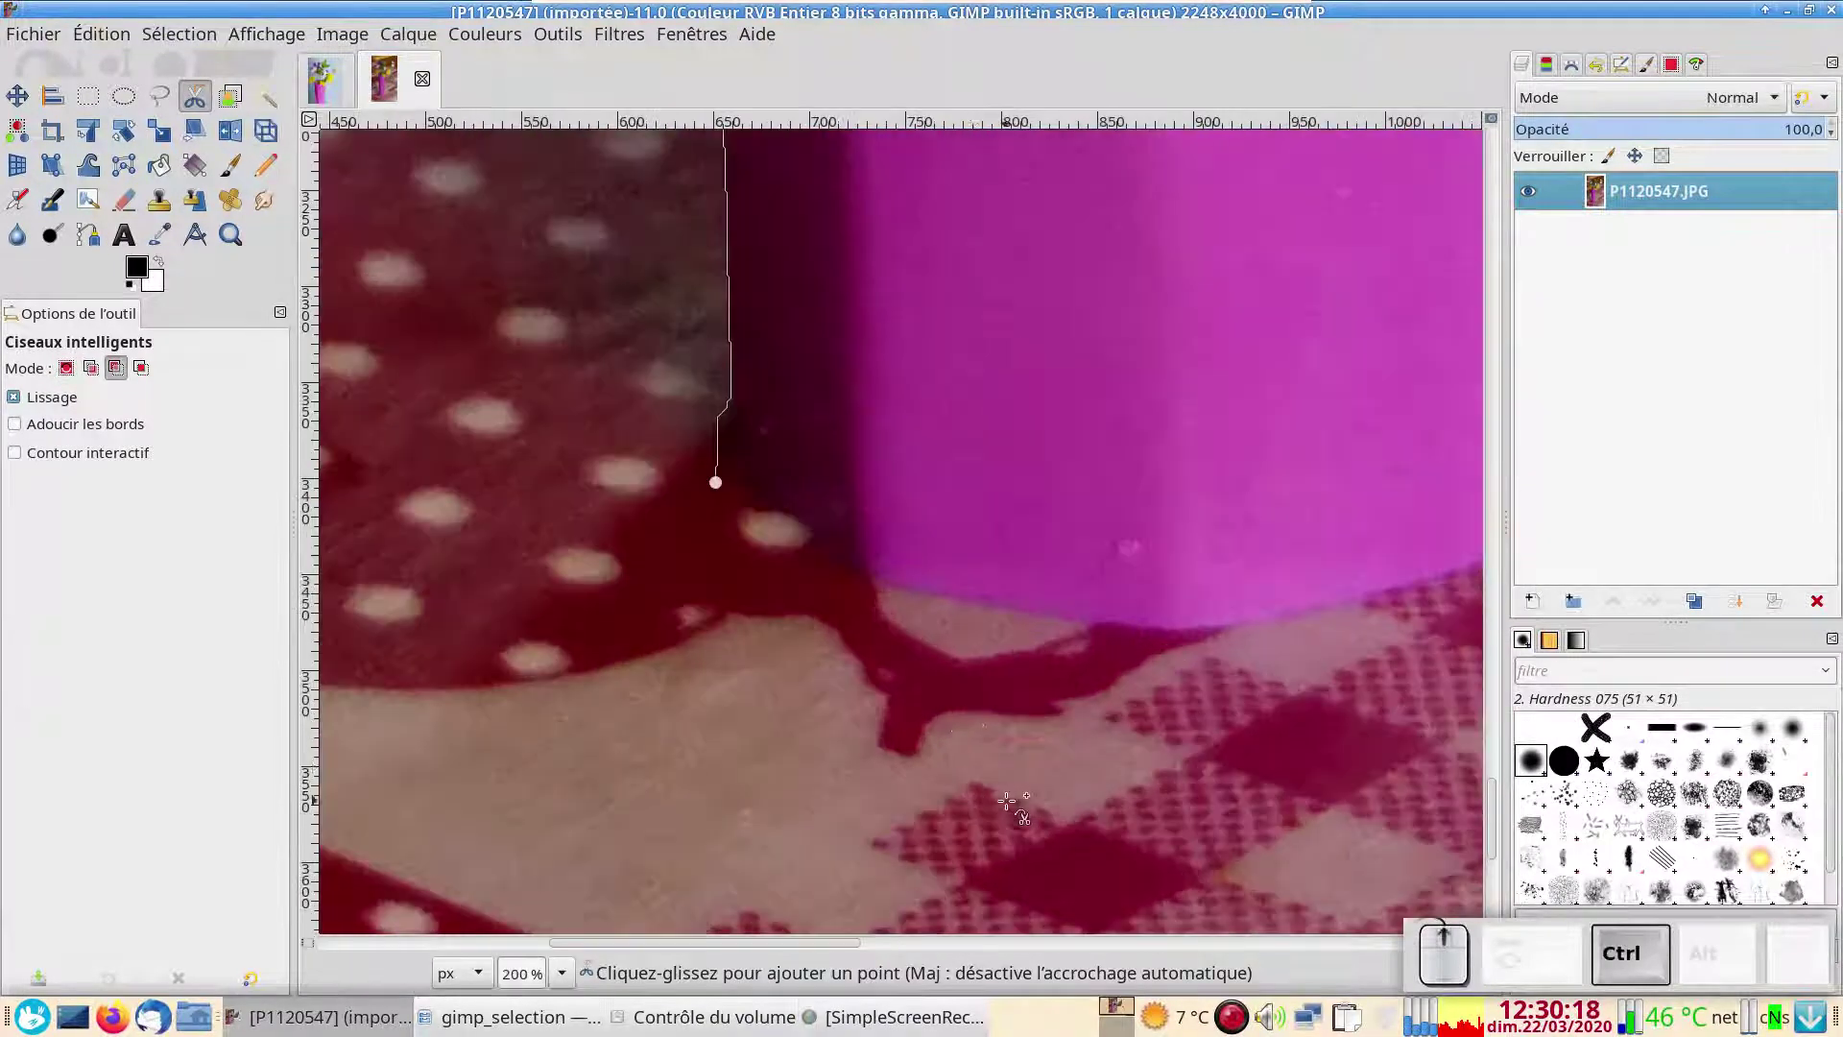
click(848, 580)
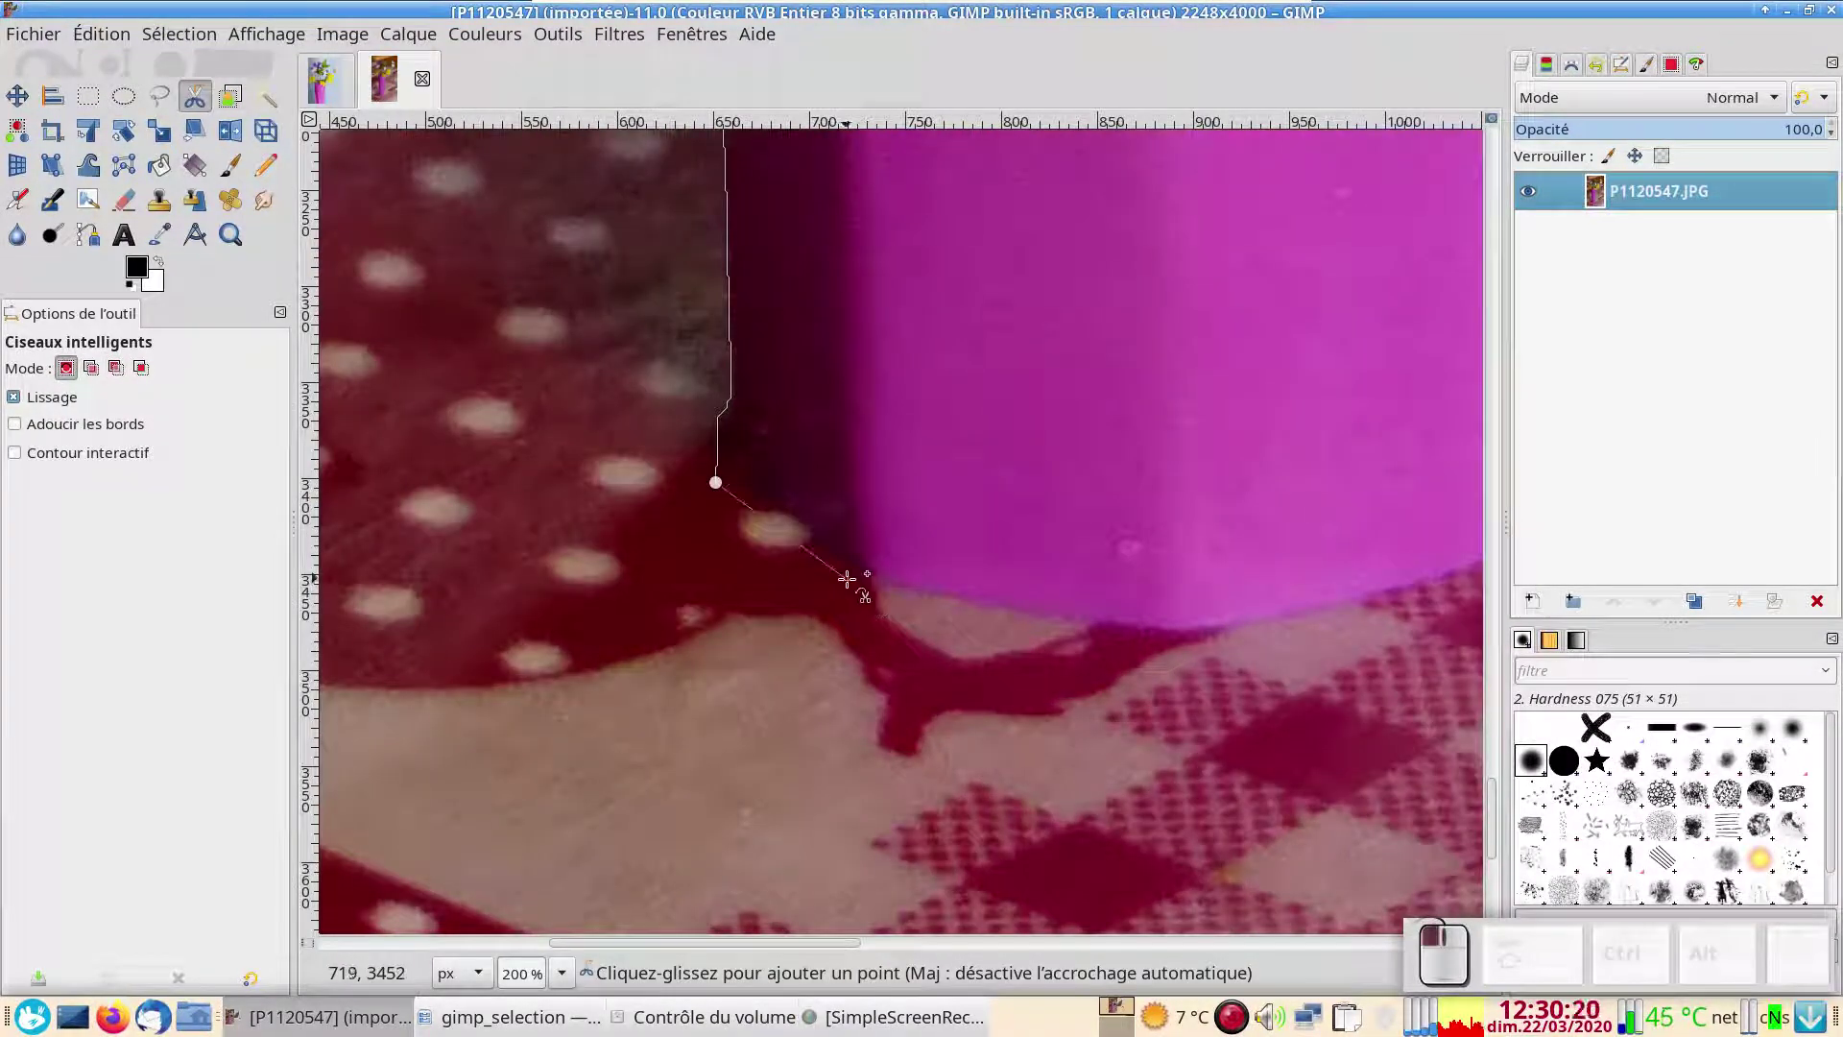
click(1167, 639)
scroll(1255, 658, right, 5)
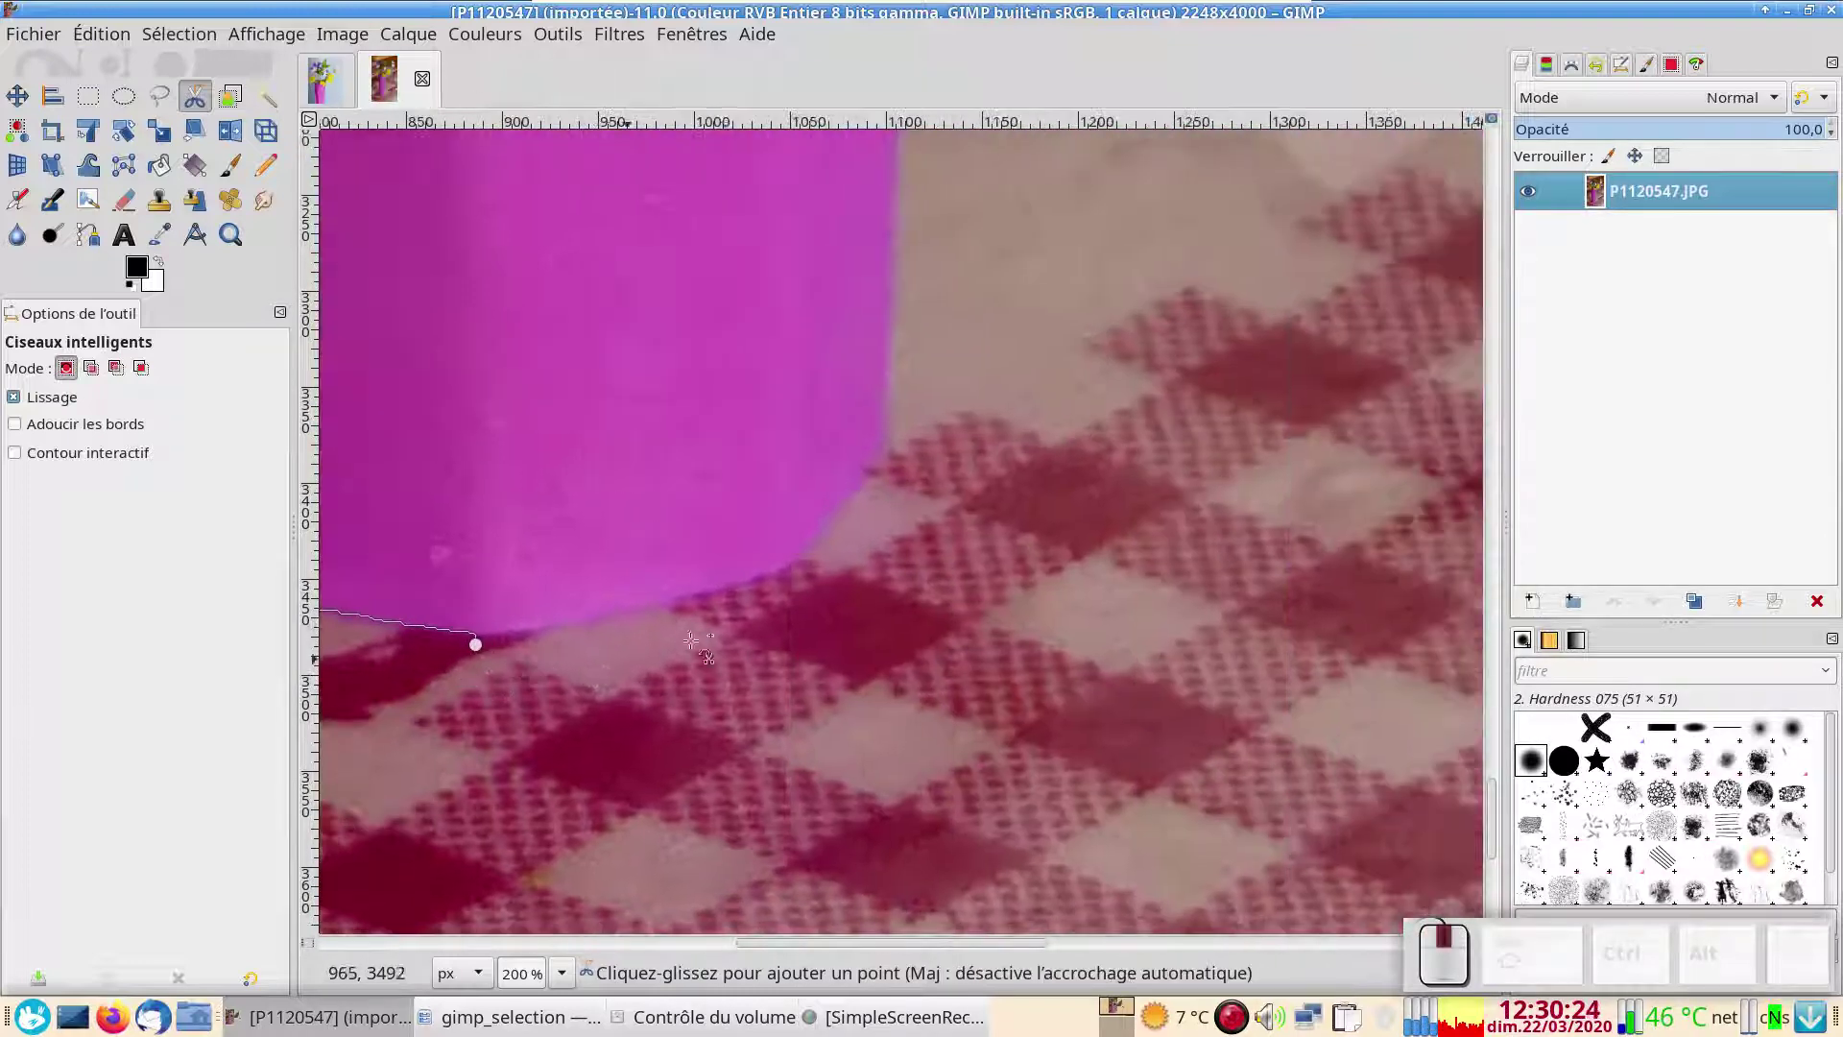
click(811, 573)
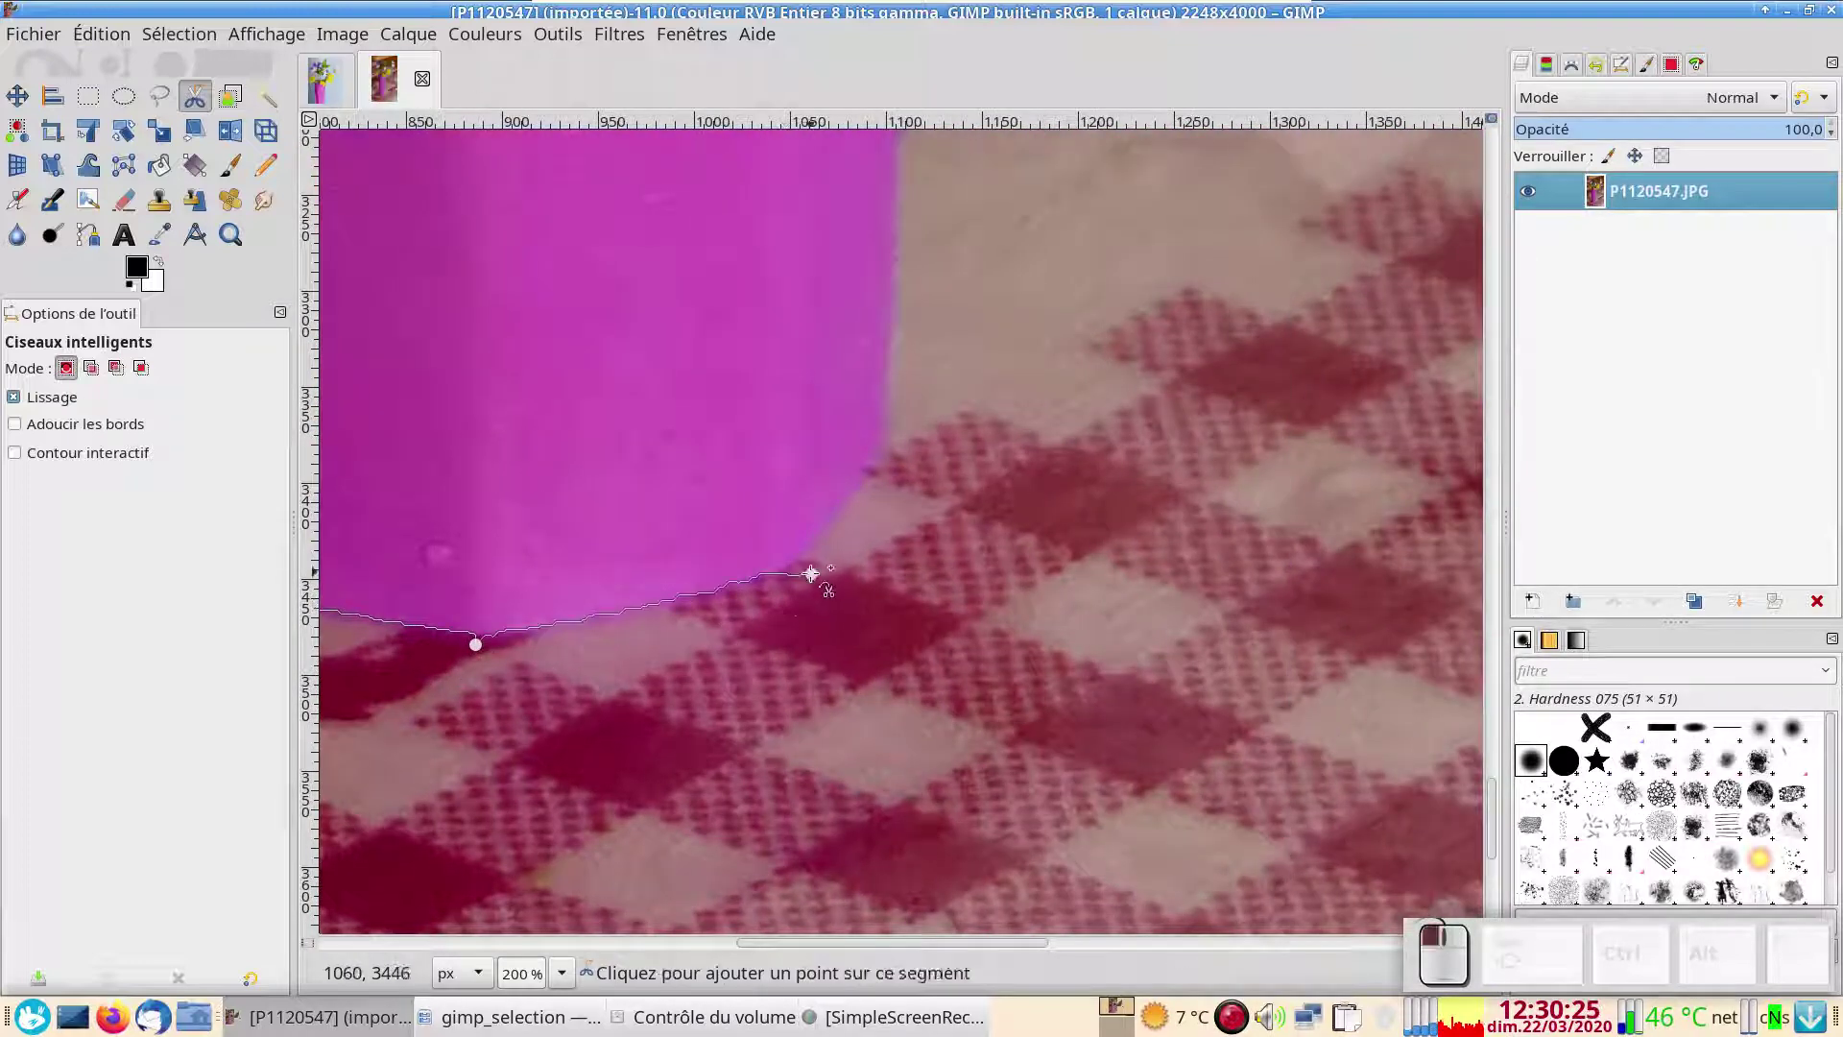
click(903, 447)
Extend the scissors path up the vase's right edge to just beside the yellow flowers hanging over the rim
scroll(983, 452, up, 1)
scroll(1148, 705, down, 2)
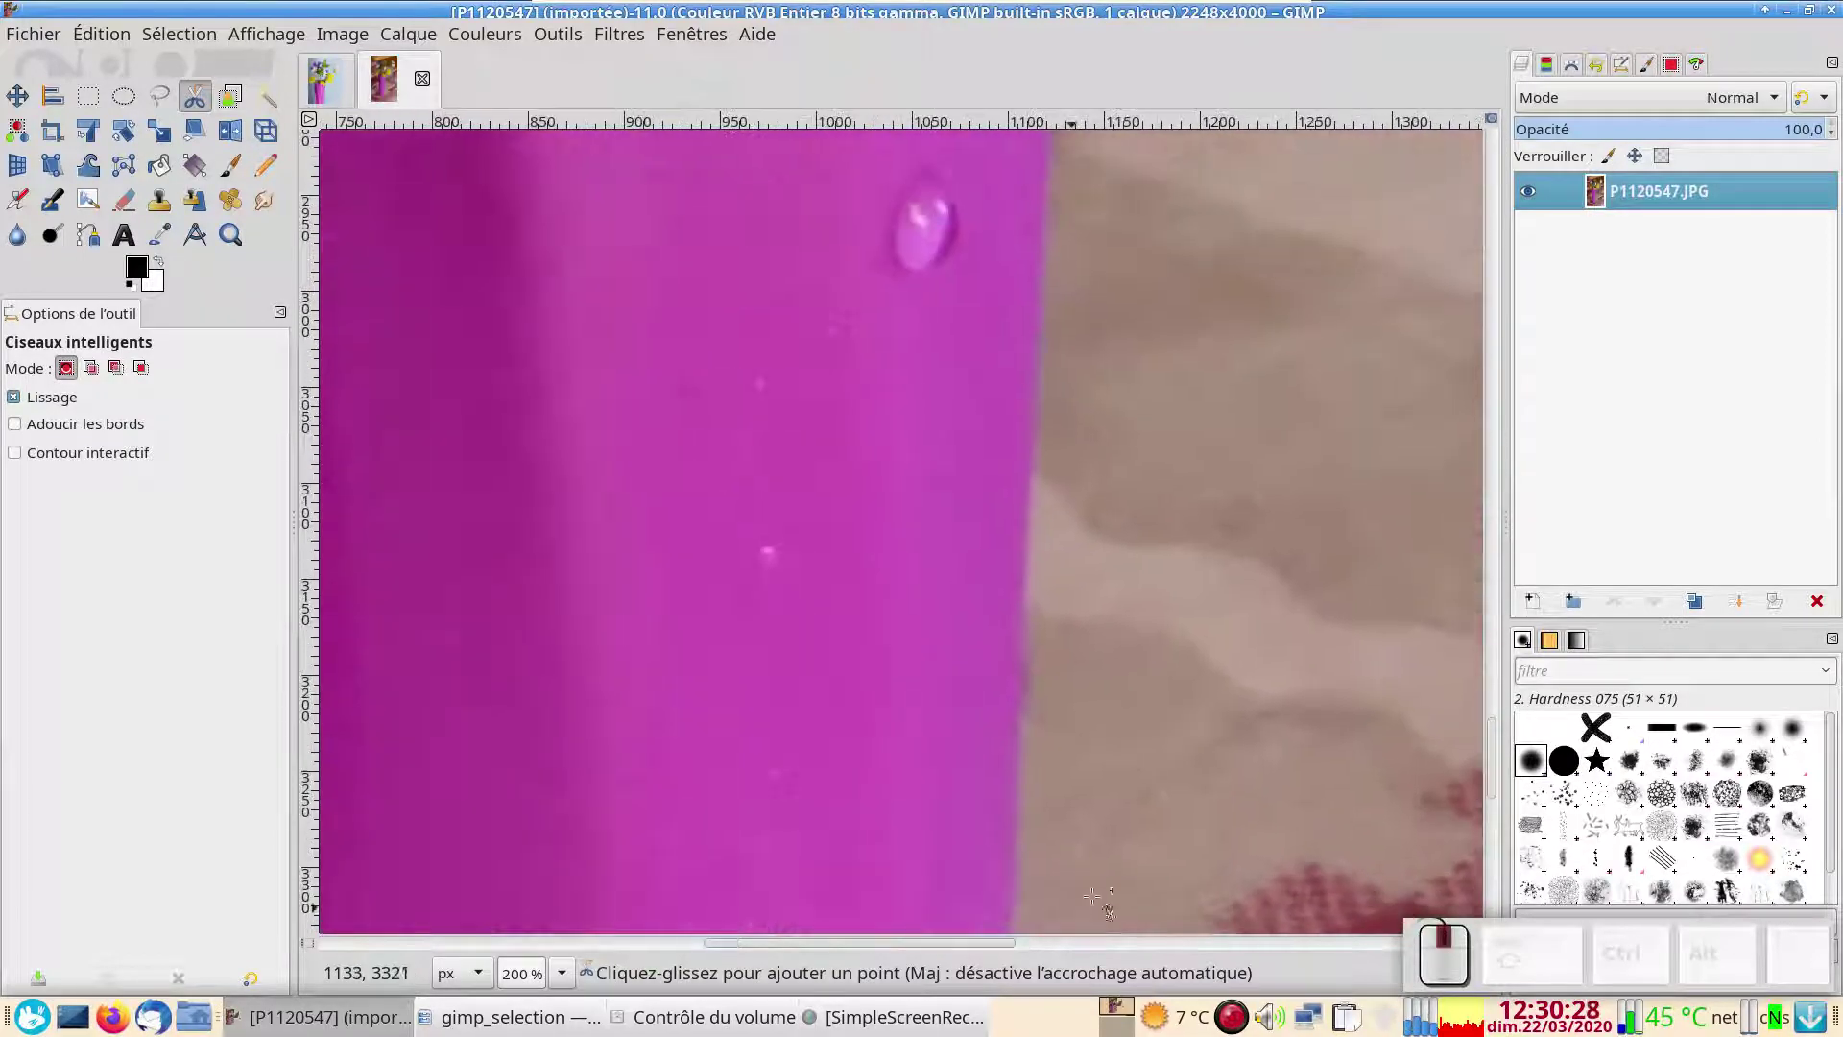
scroll(1149, 706, down, 1)
scroll(1190, 498, up, 8)
scroll(1090, 679, right, 2)
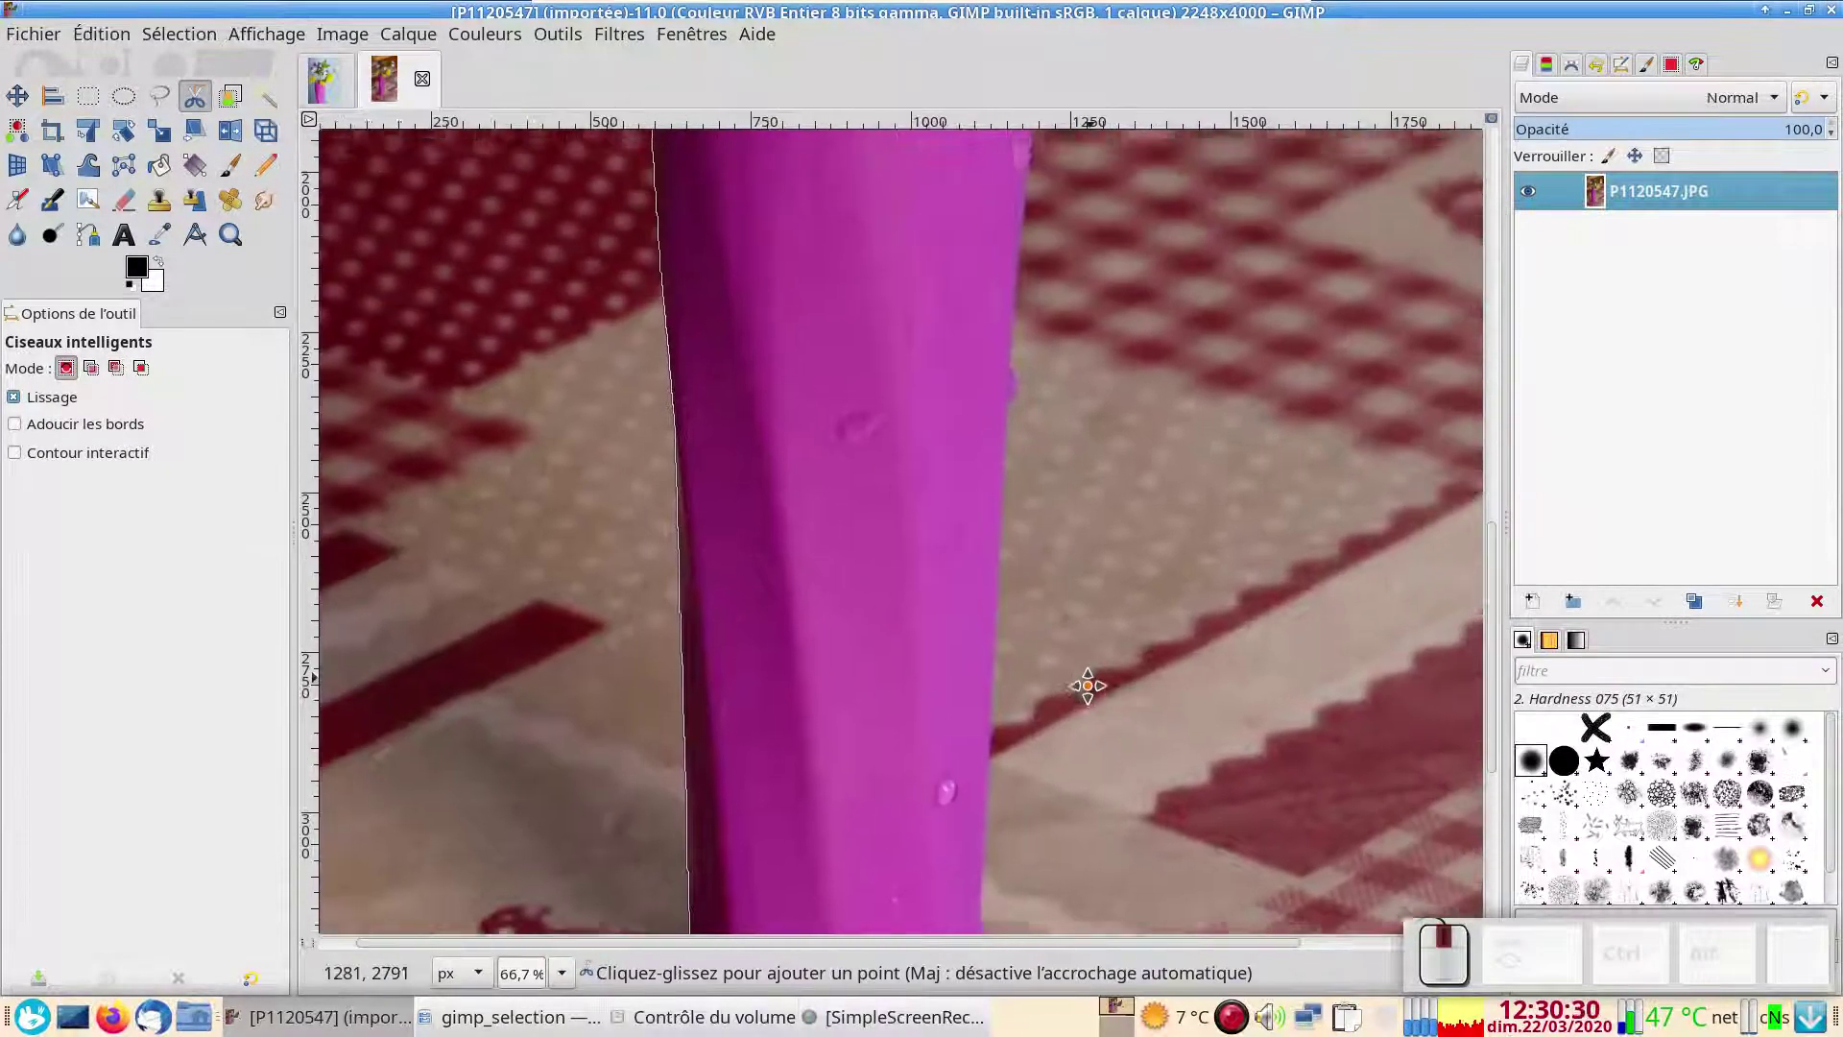
click(1018, 182)
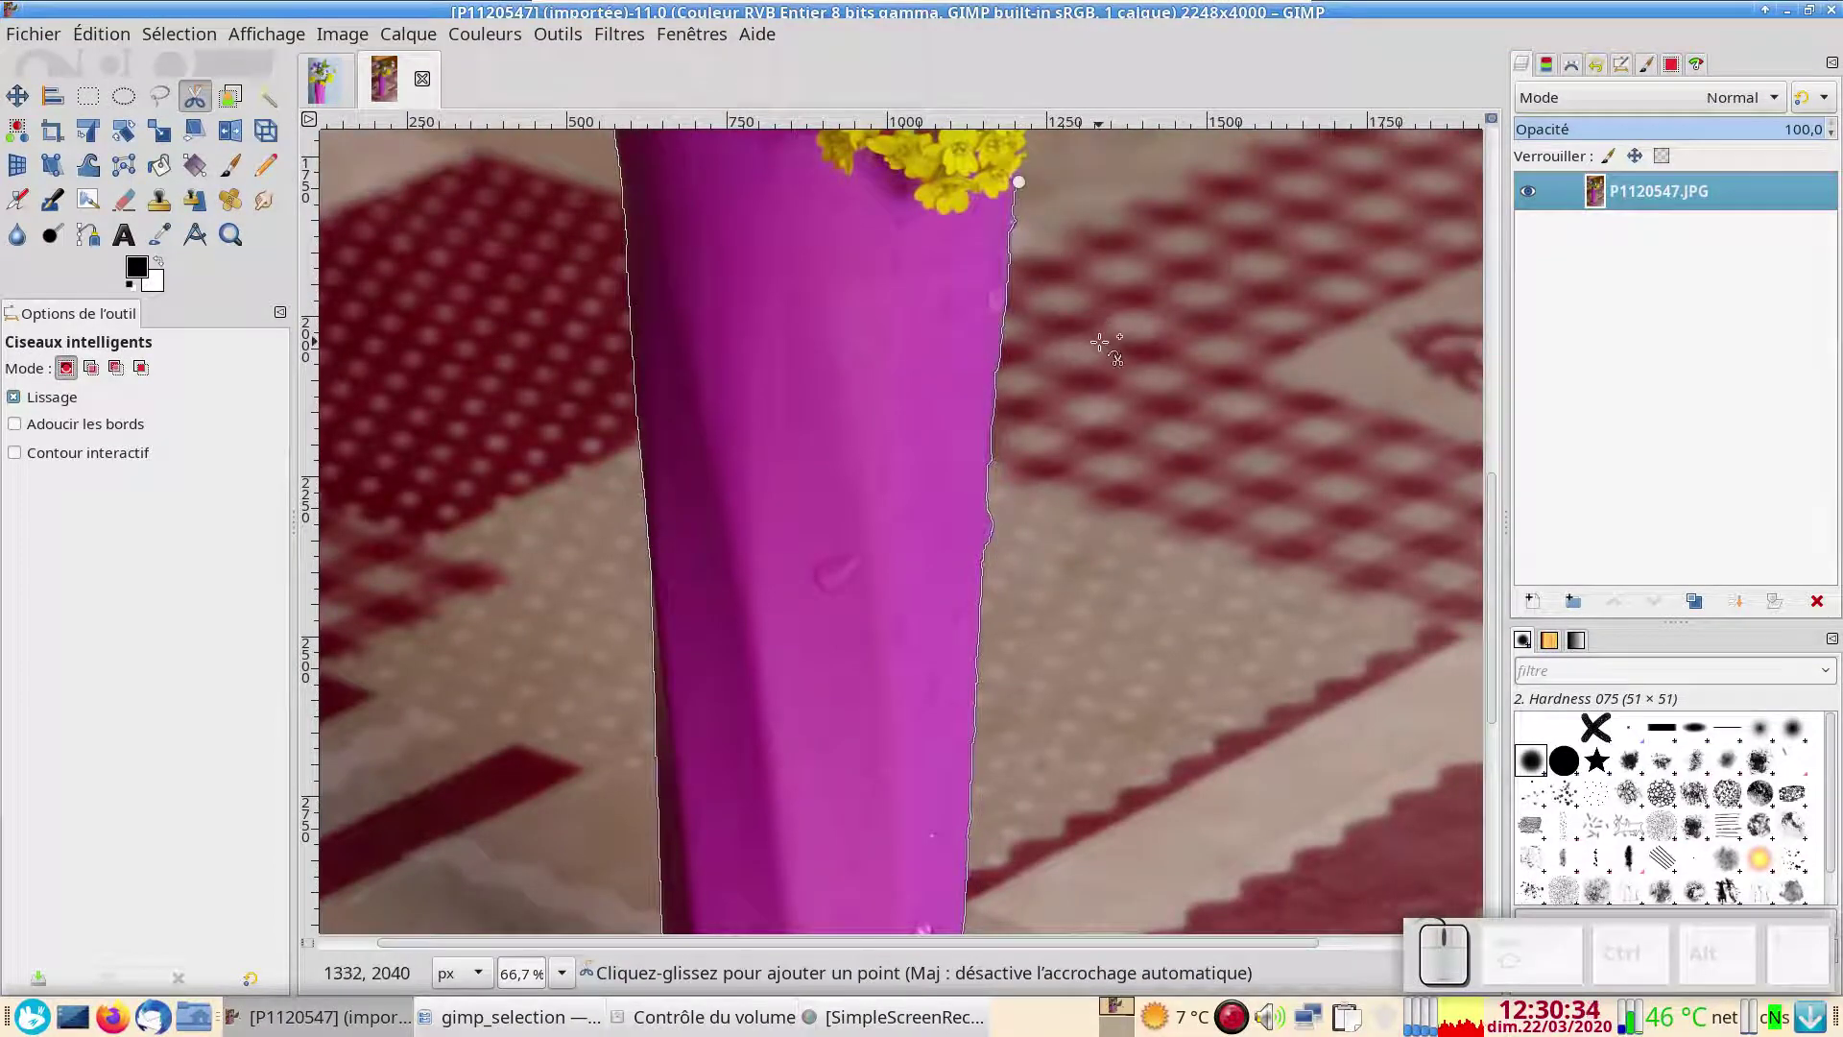
Turn the vase outline into a selection and add a Free Select outline from its right rim around the large yellow flower cluster
scroll(1114, 480, up, 5)
scroll(1152, 745, left, 1)
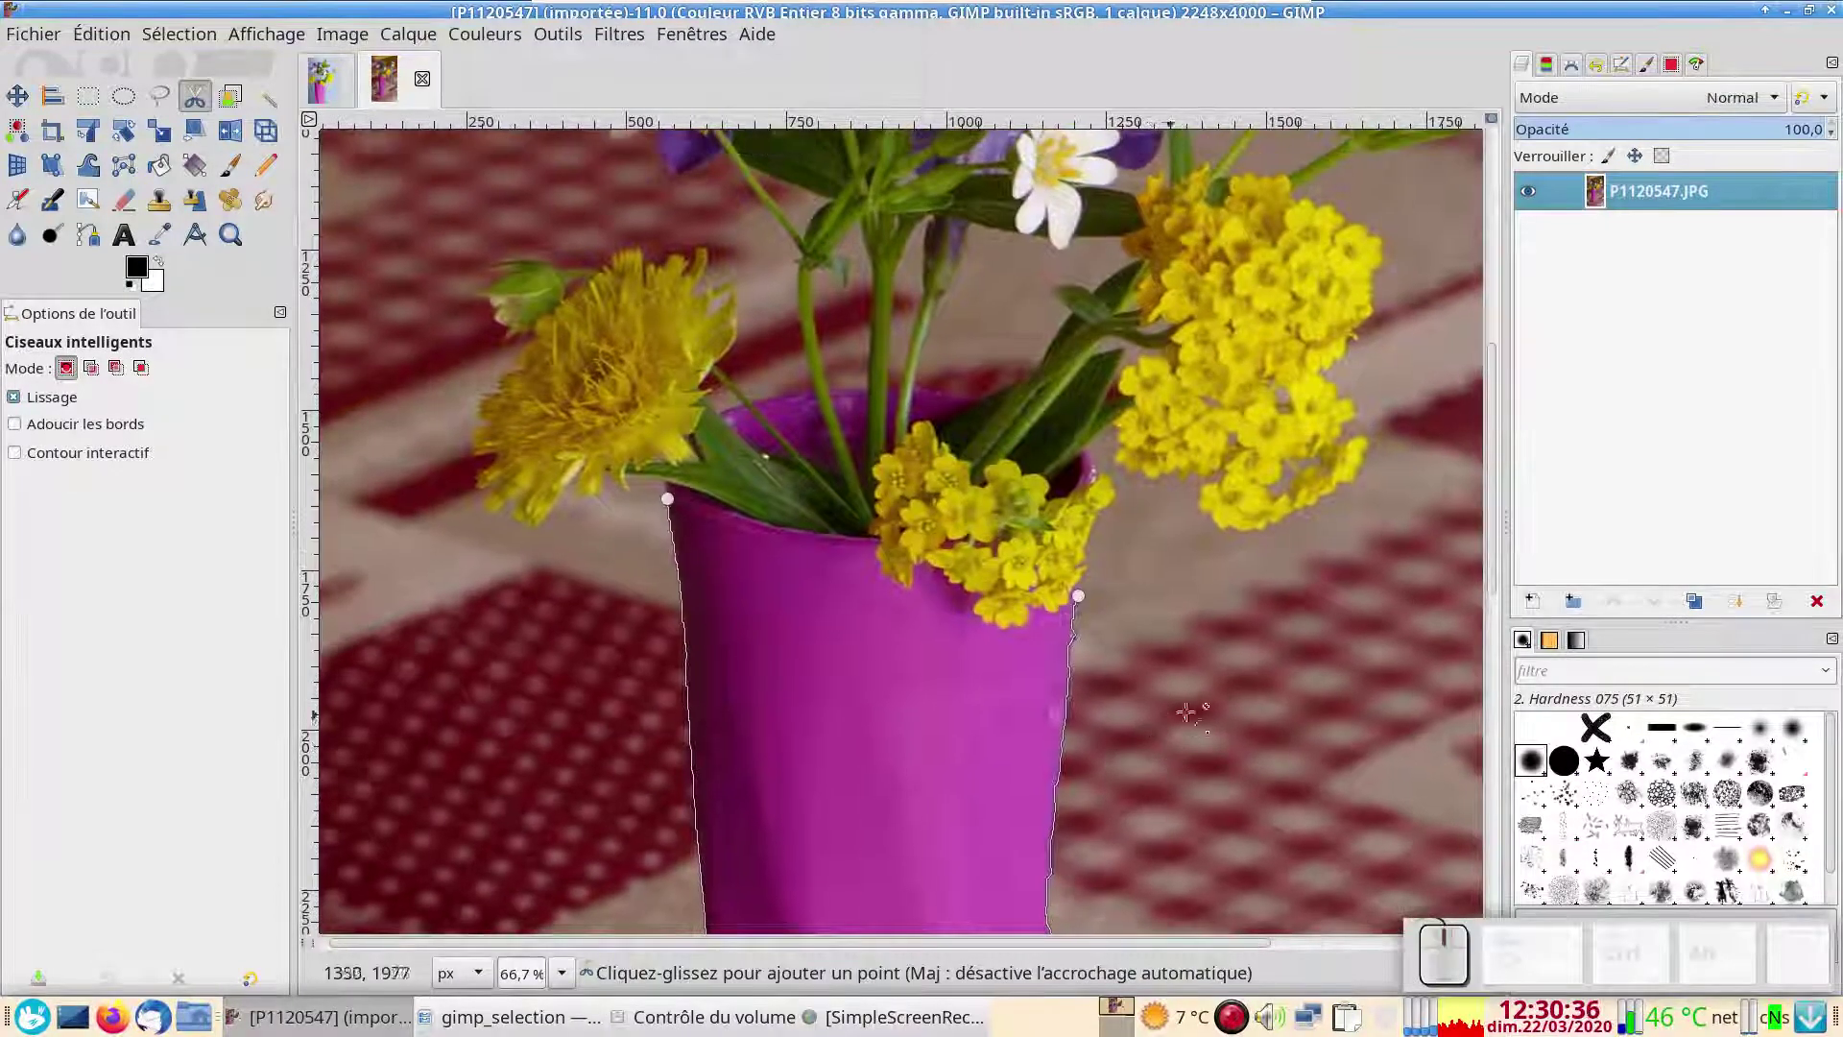
scroll(1188, 712, right, 4)
scroll(1065, 669, up, 1)
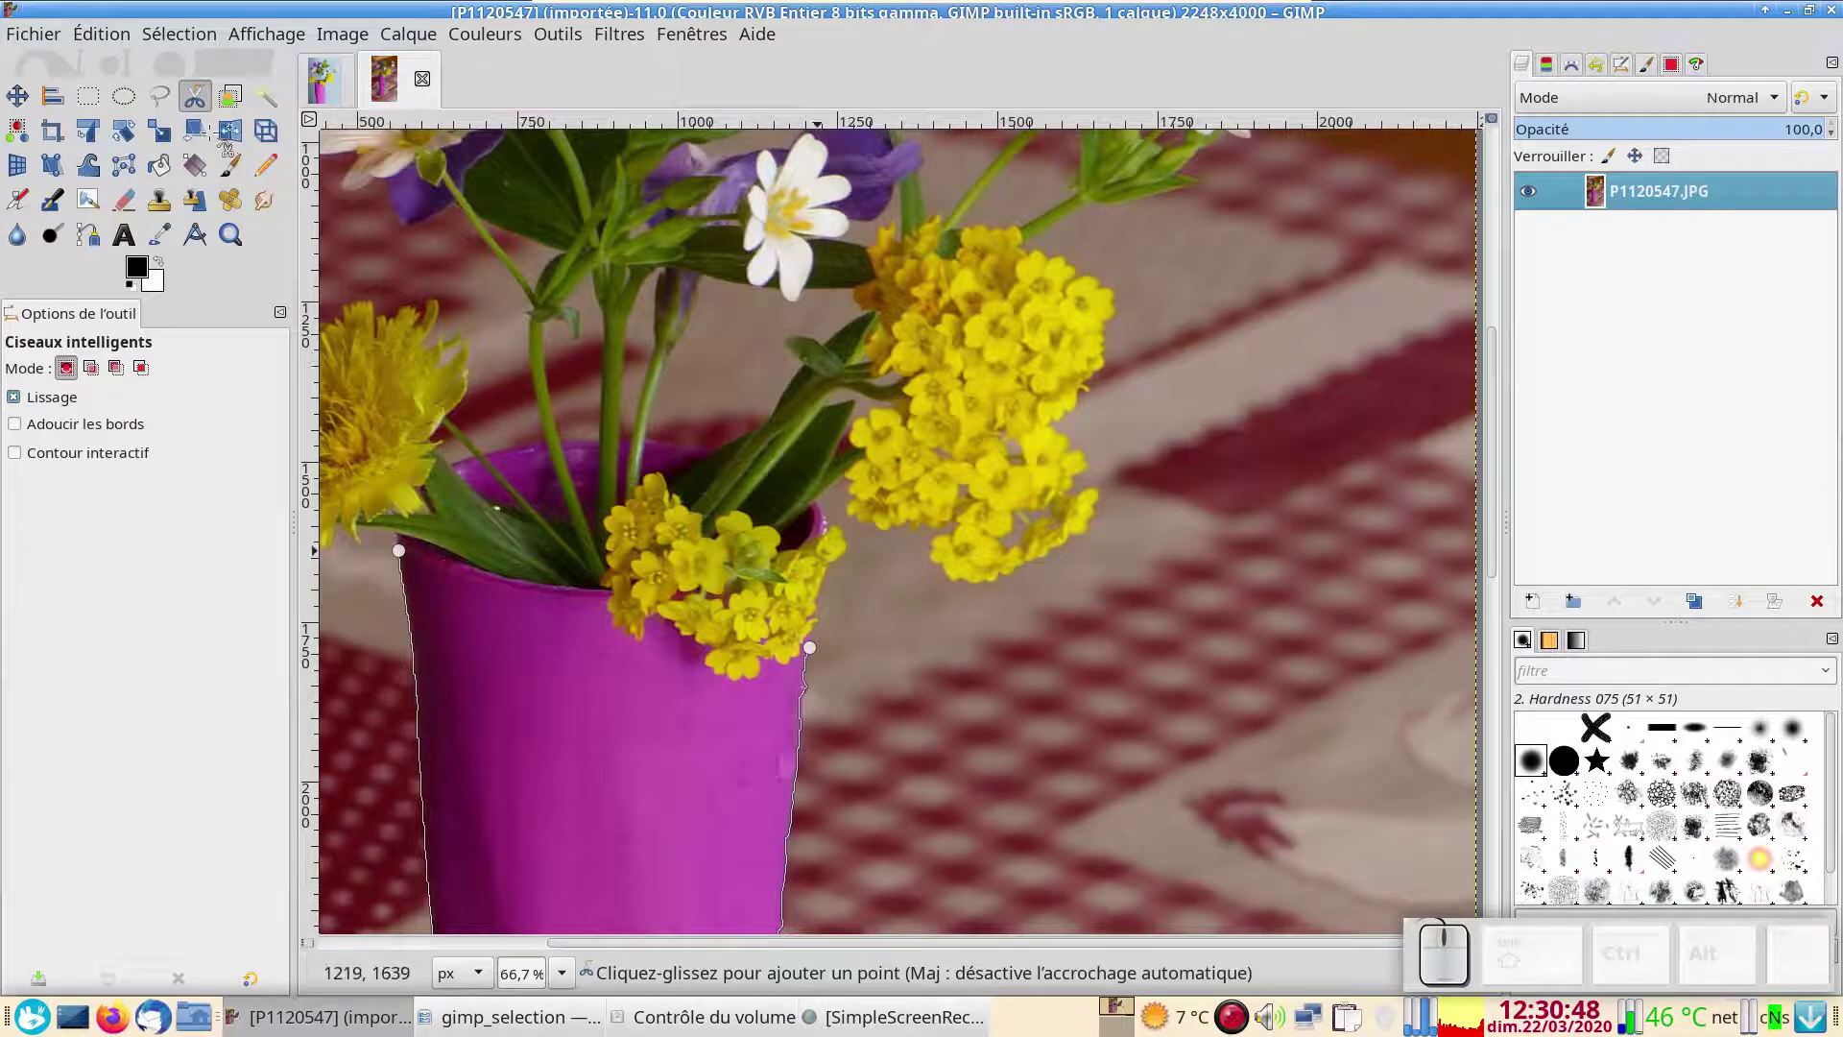
click(159, 95)
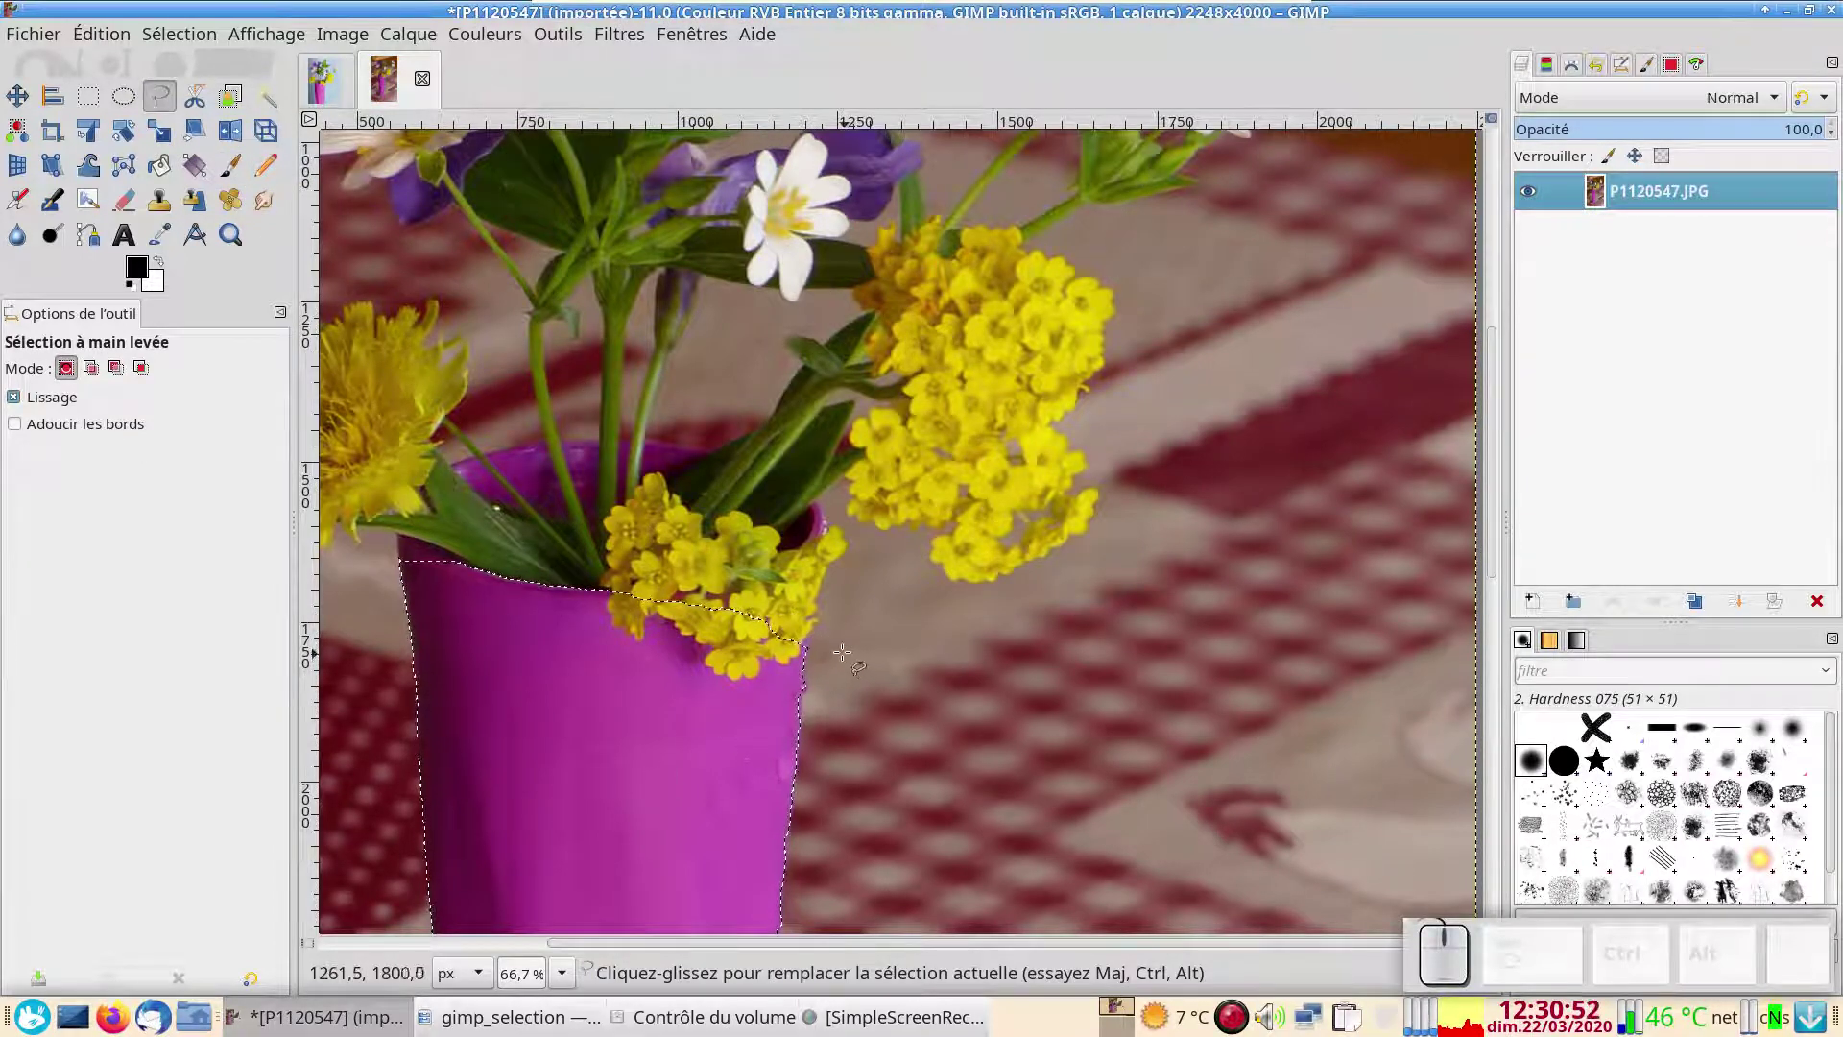
key(shift)
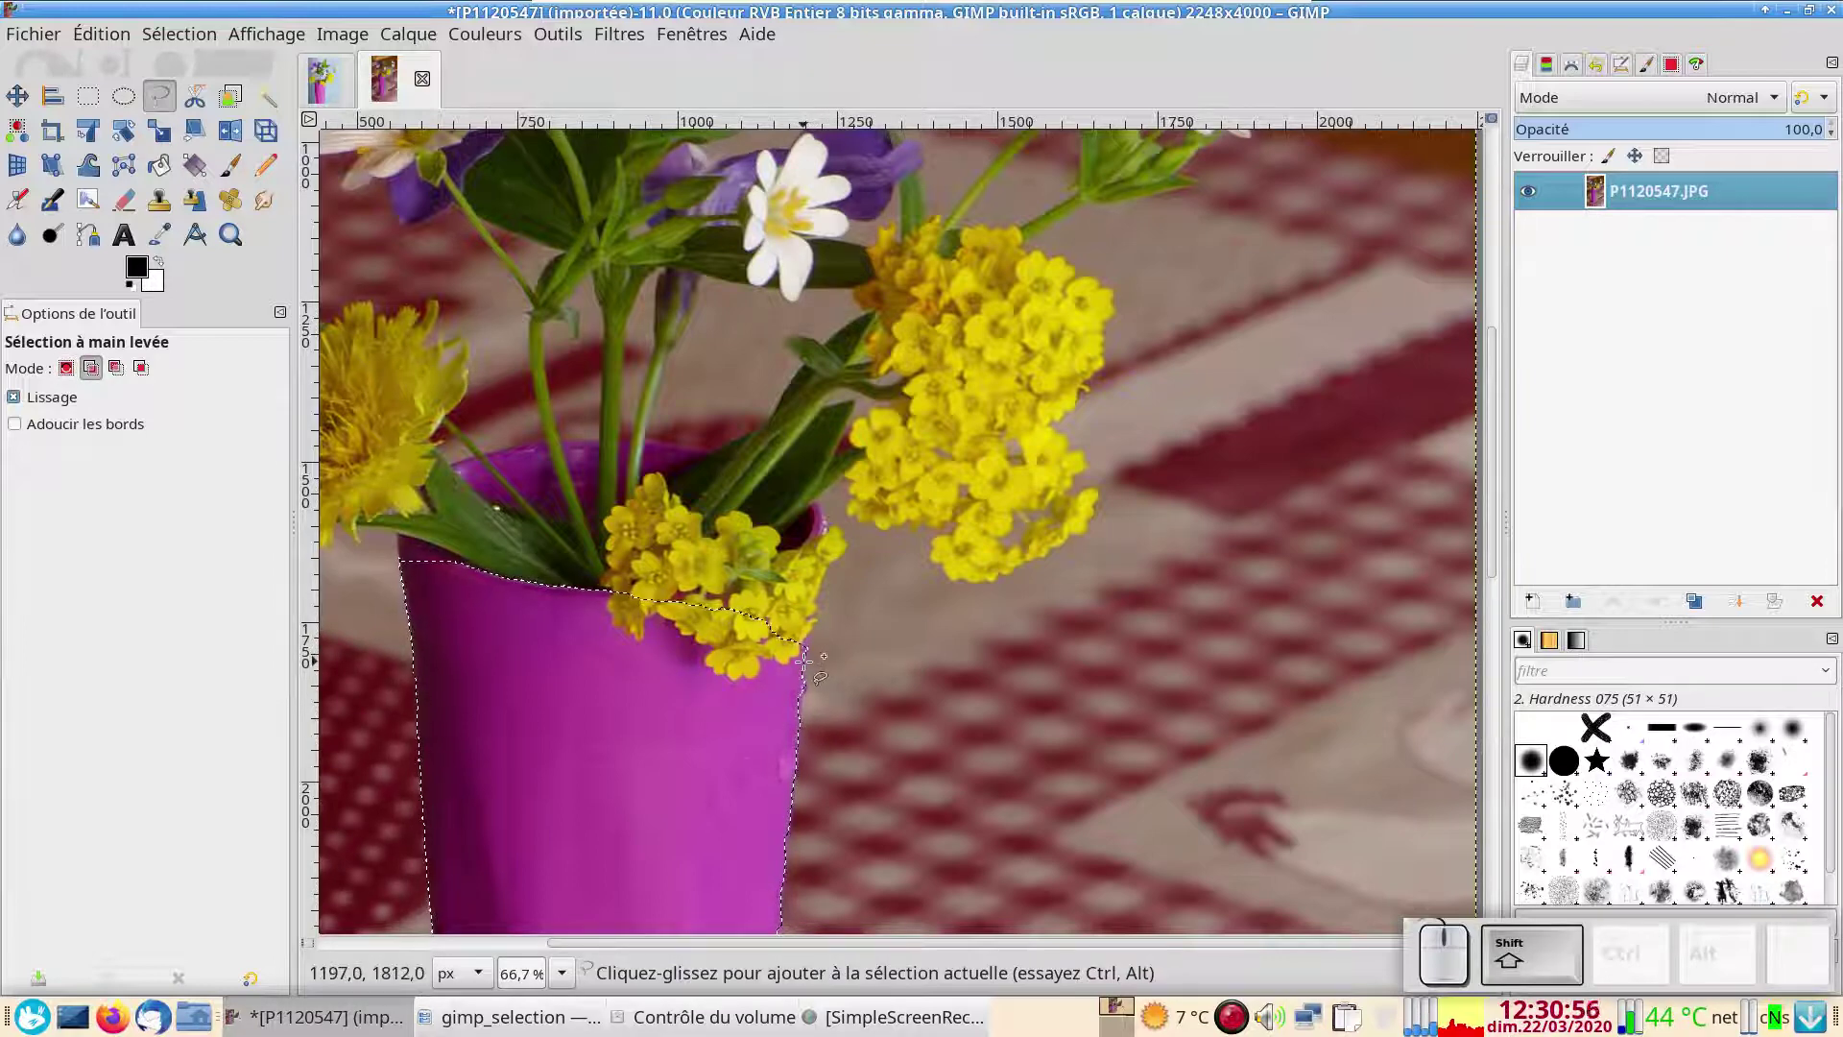
shift+click(804, 643)
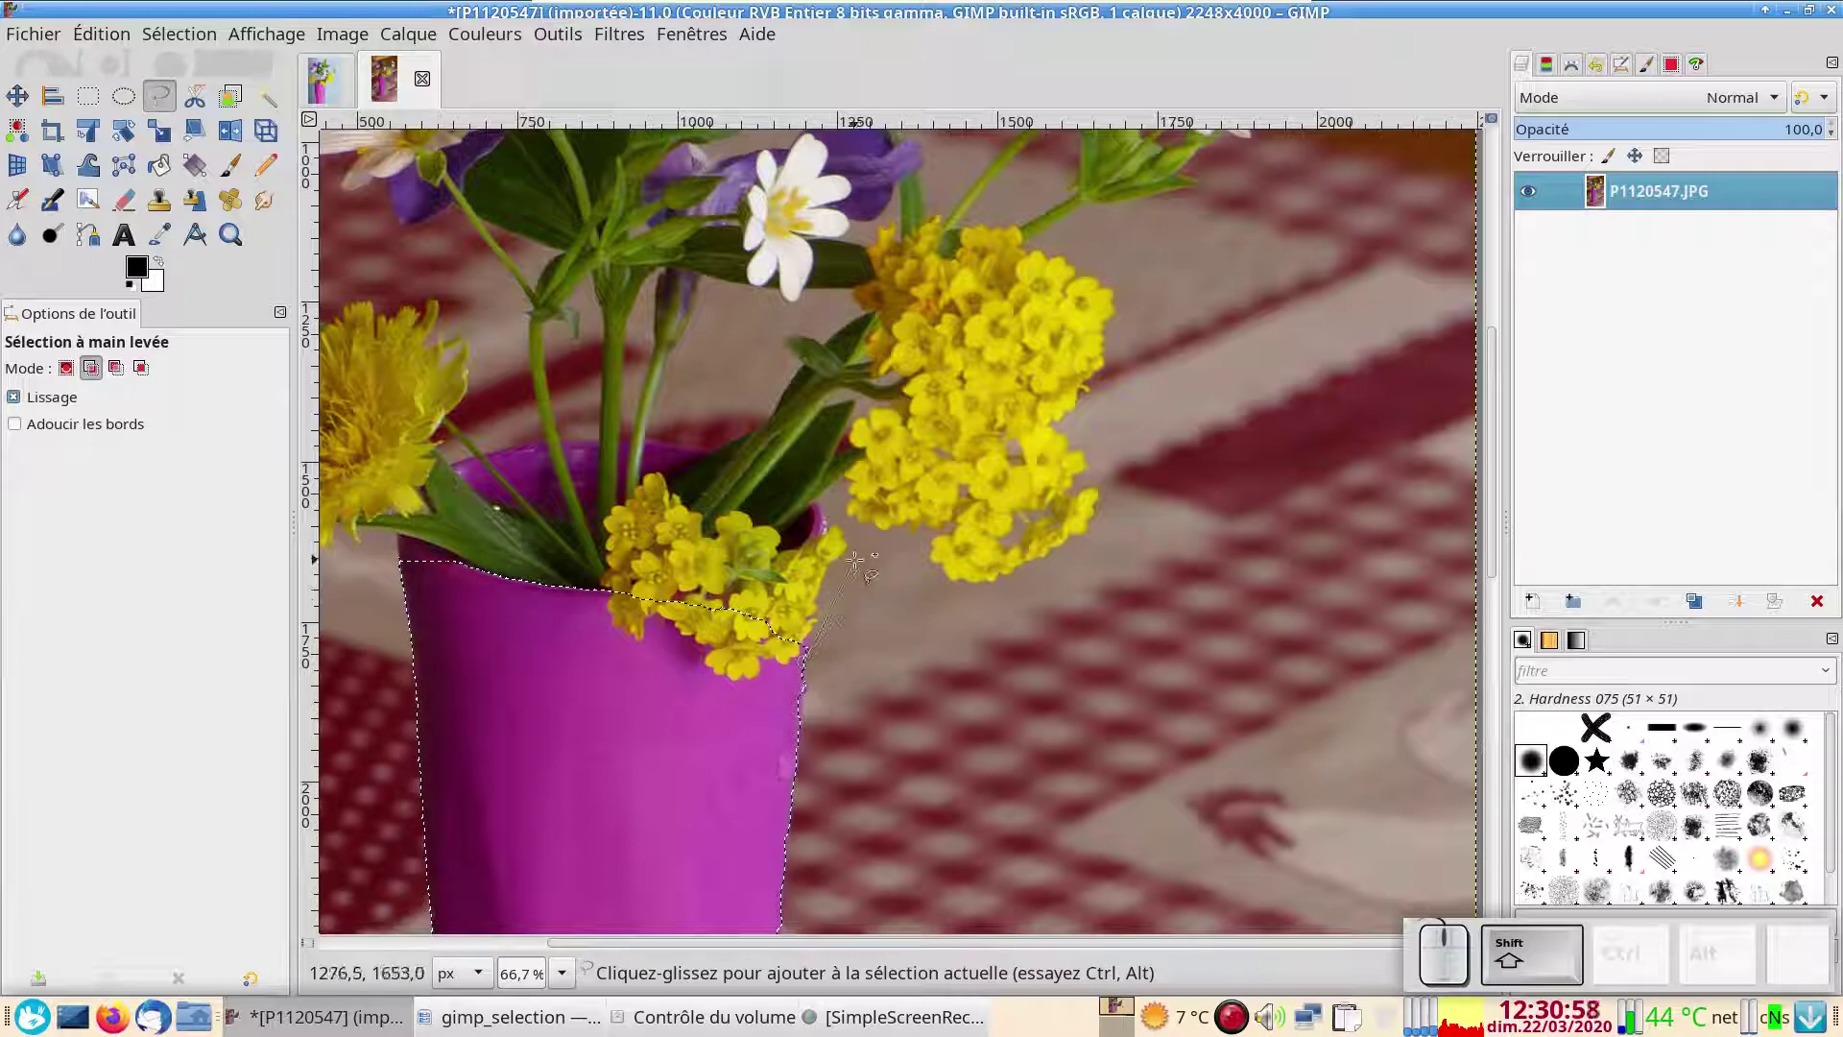
shift+click(854, 559)
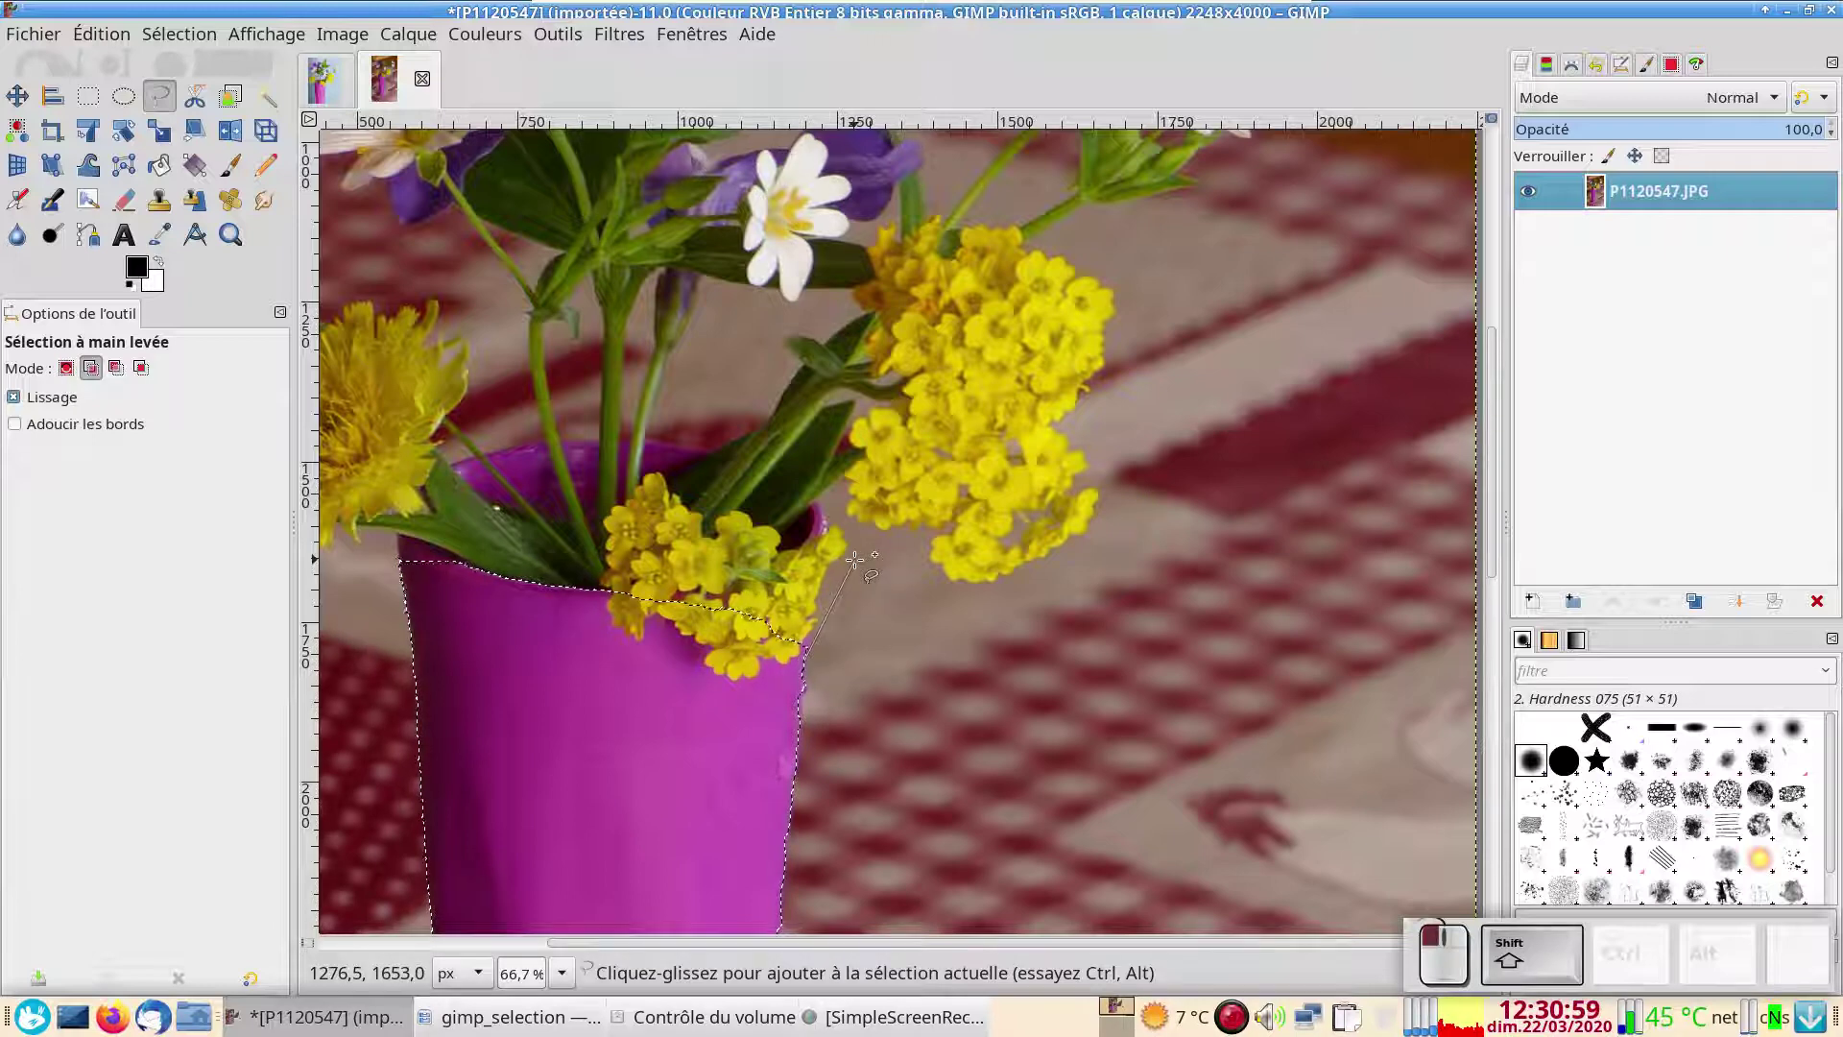
shift+click(930, 596)
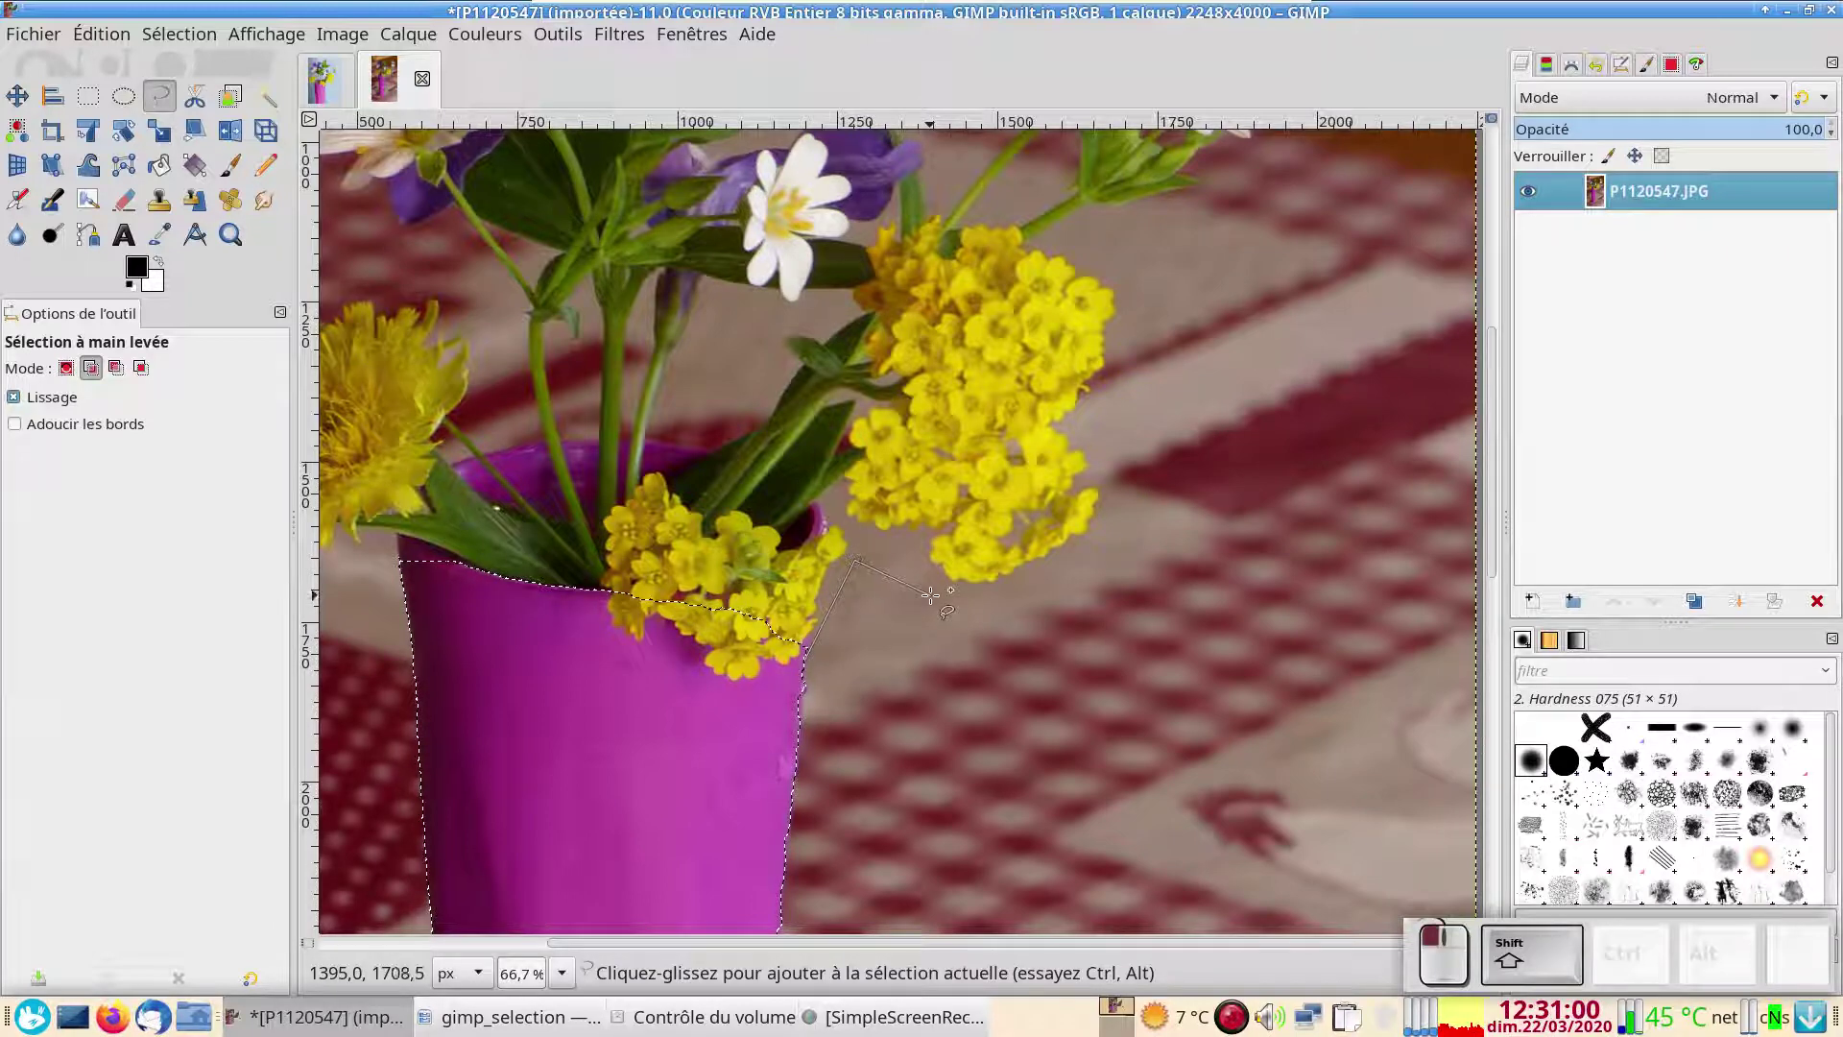
shift+click(1047, 585)
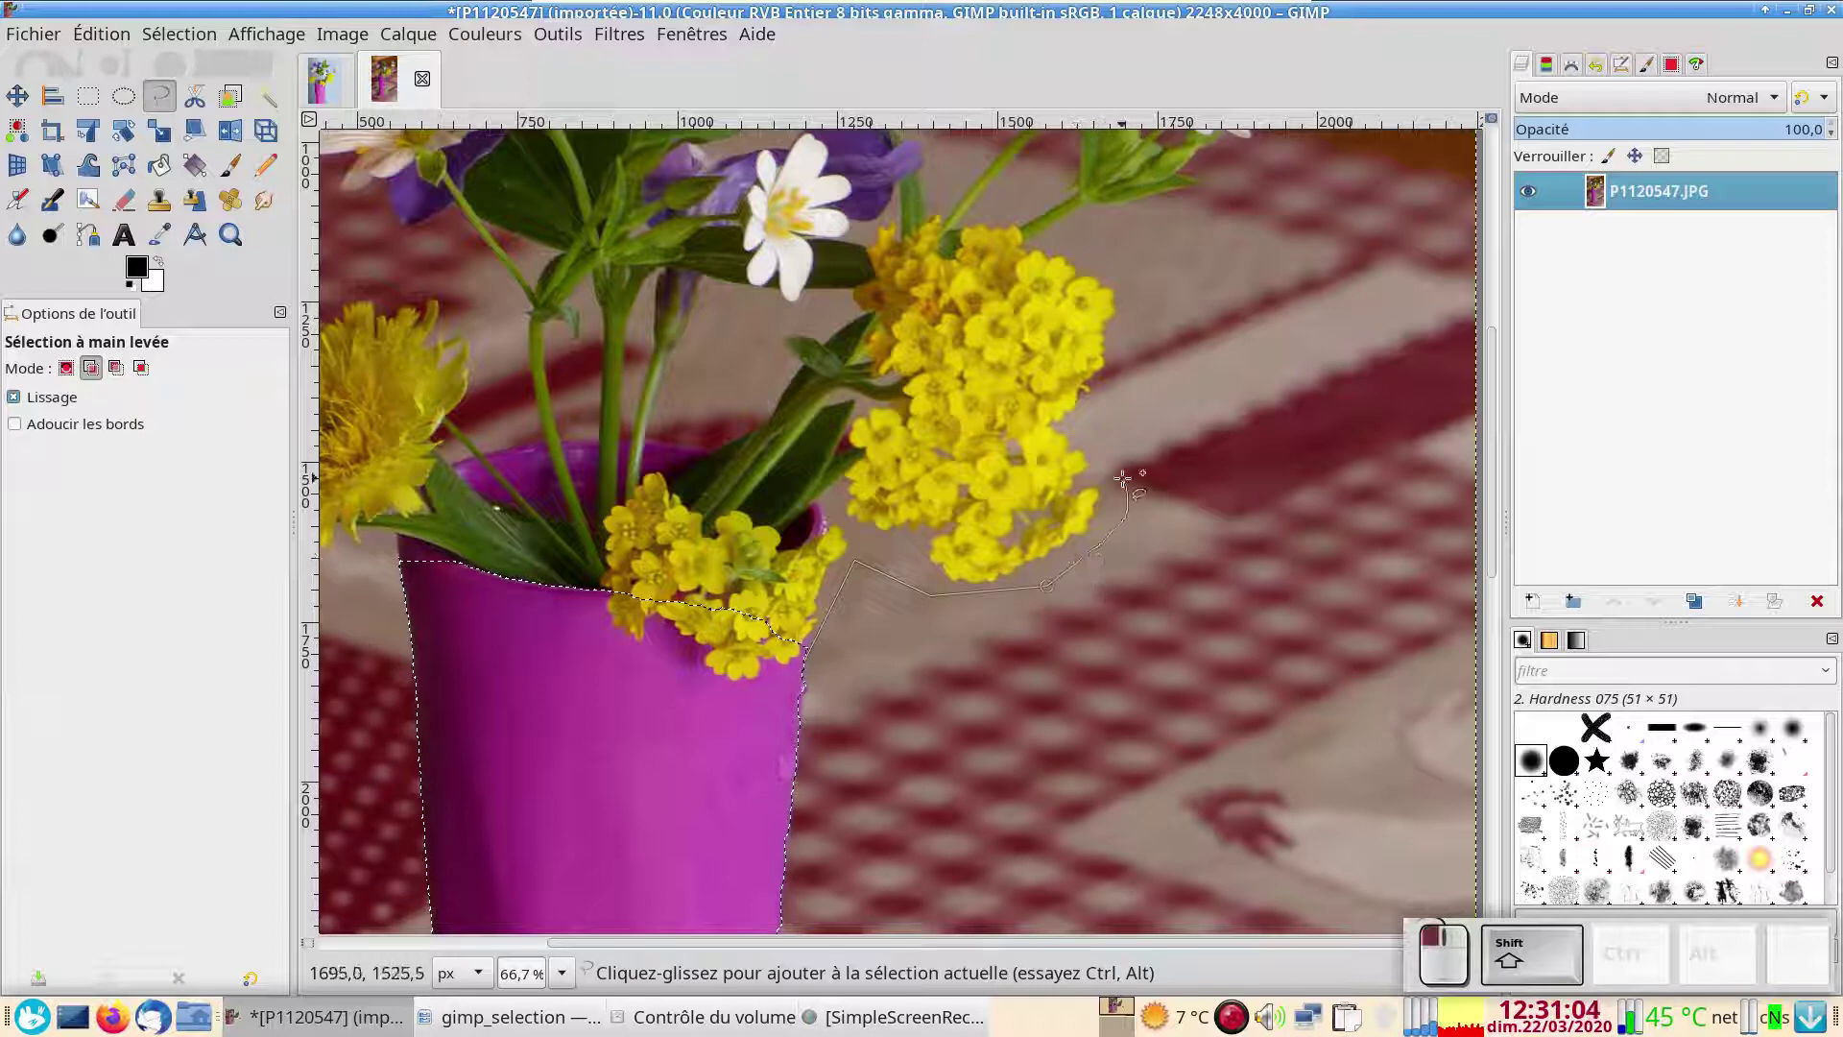
drag(1123, 478, 1088, 427)
mouse_move(1138, 369)
mouse_down()
mouse_move(1126, 274)
mouse_move(1098, 230)
mouse_up()
Continue the Free Select outline around the two white flowers at the right, returning down along their stem
mouse_move(1241, 204)
mouse_down()
mouse_move(1277, 166)
mouse_move(1275, 266)
mouse_move(1162, 532)
mouse_move(1075, 663)
mouse_move(1073, 735)
mouse_up()
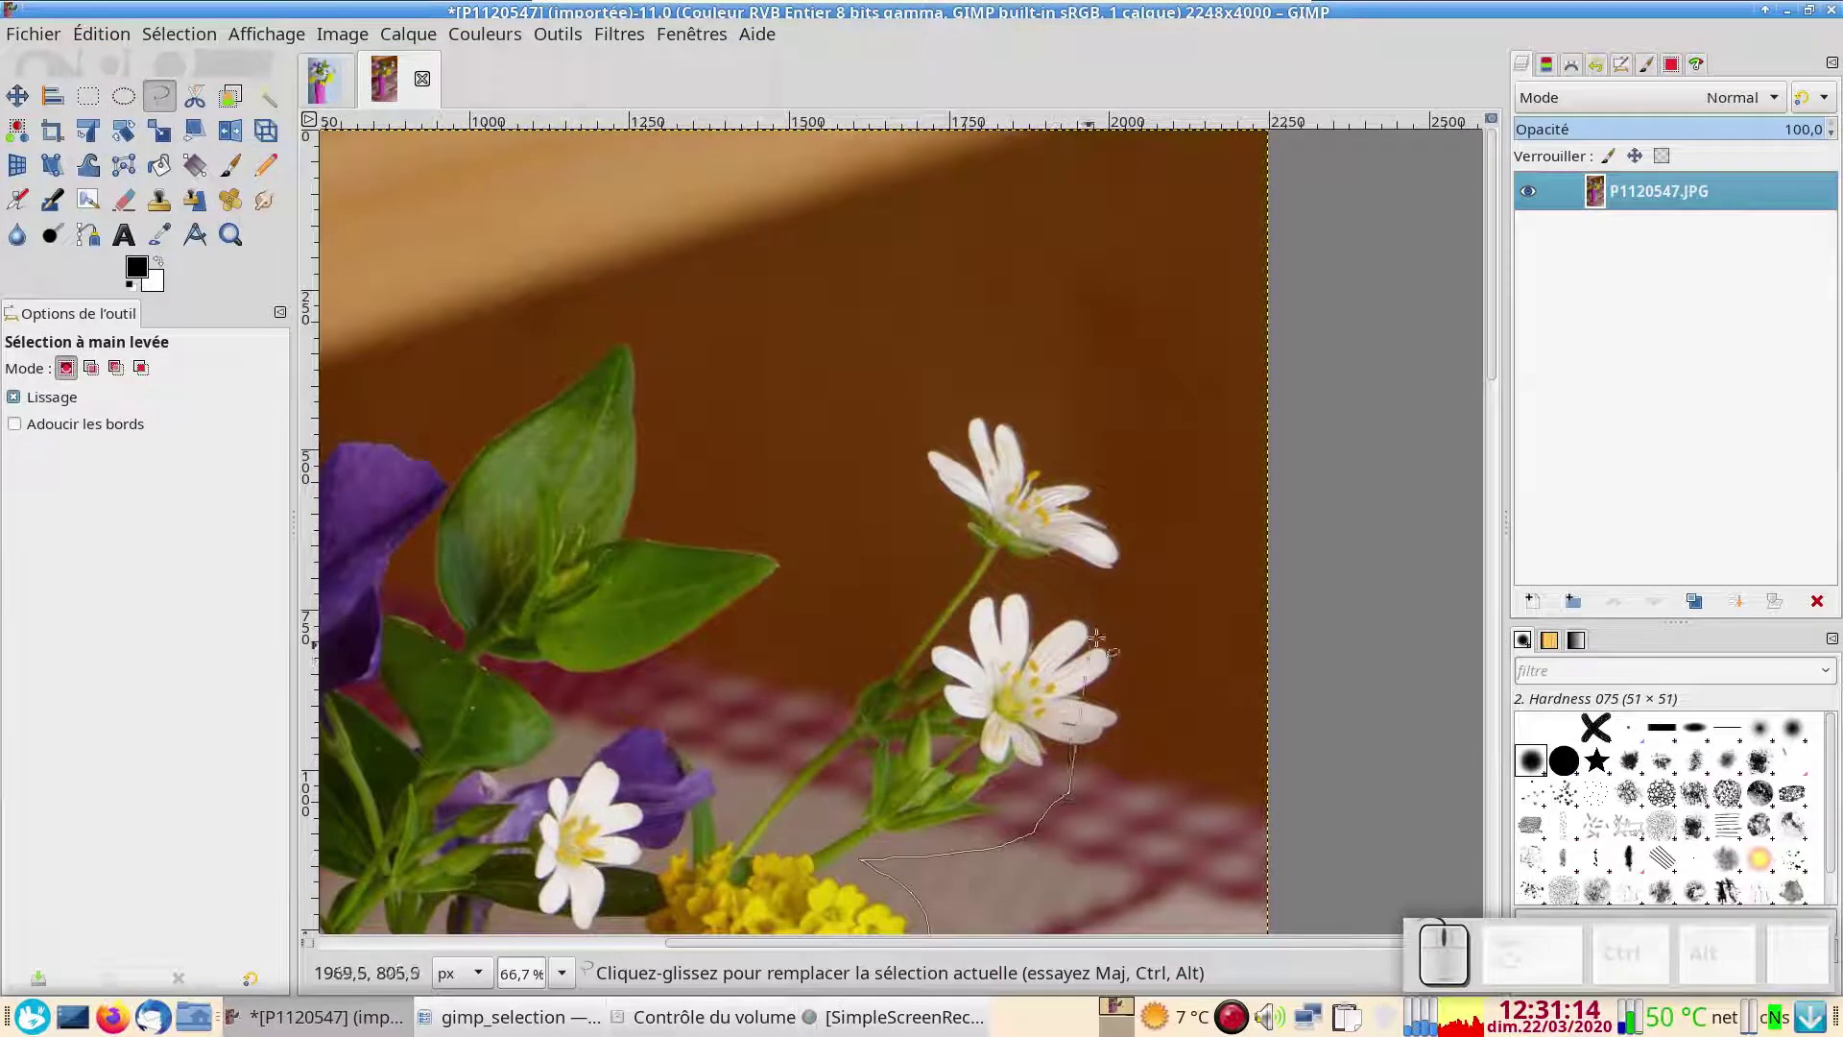
drag(1188, 728, 913, 547)
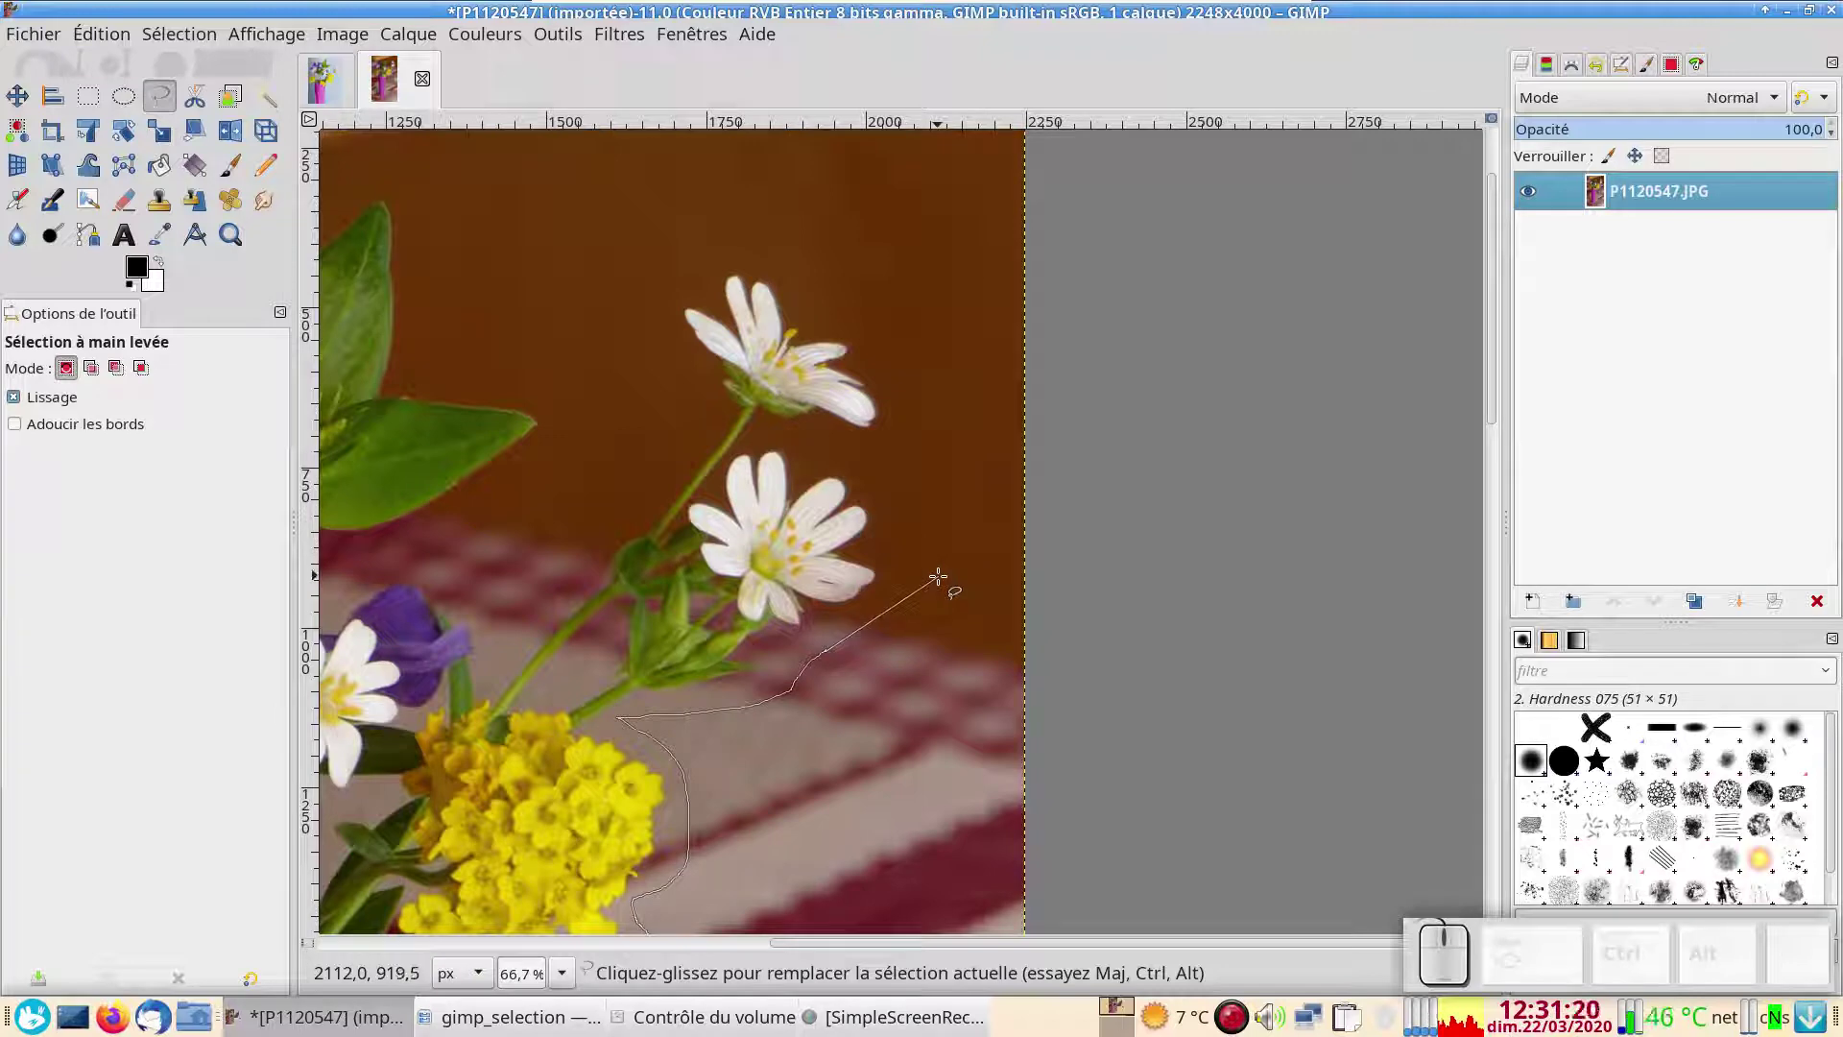
key(shift)
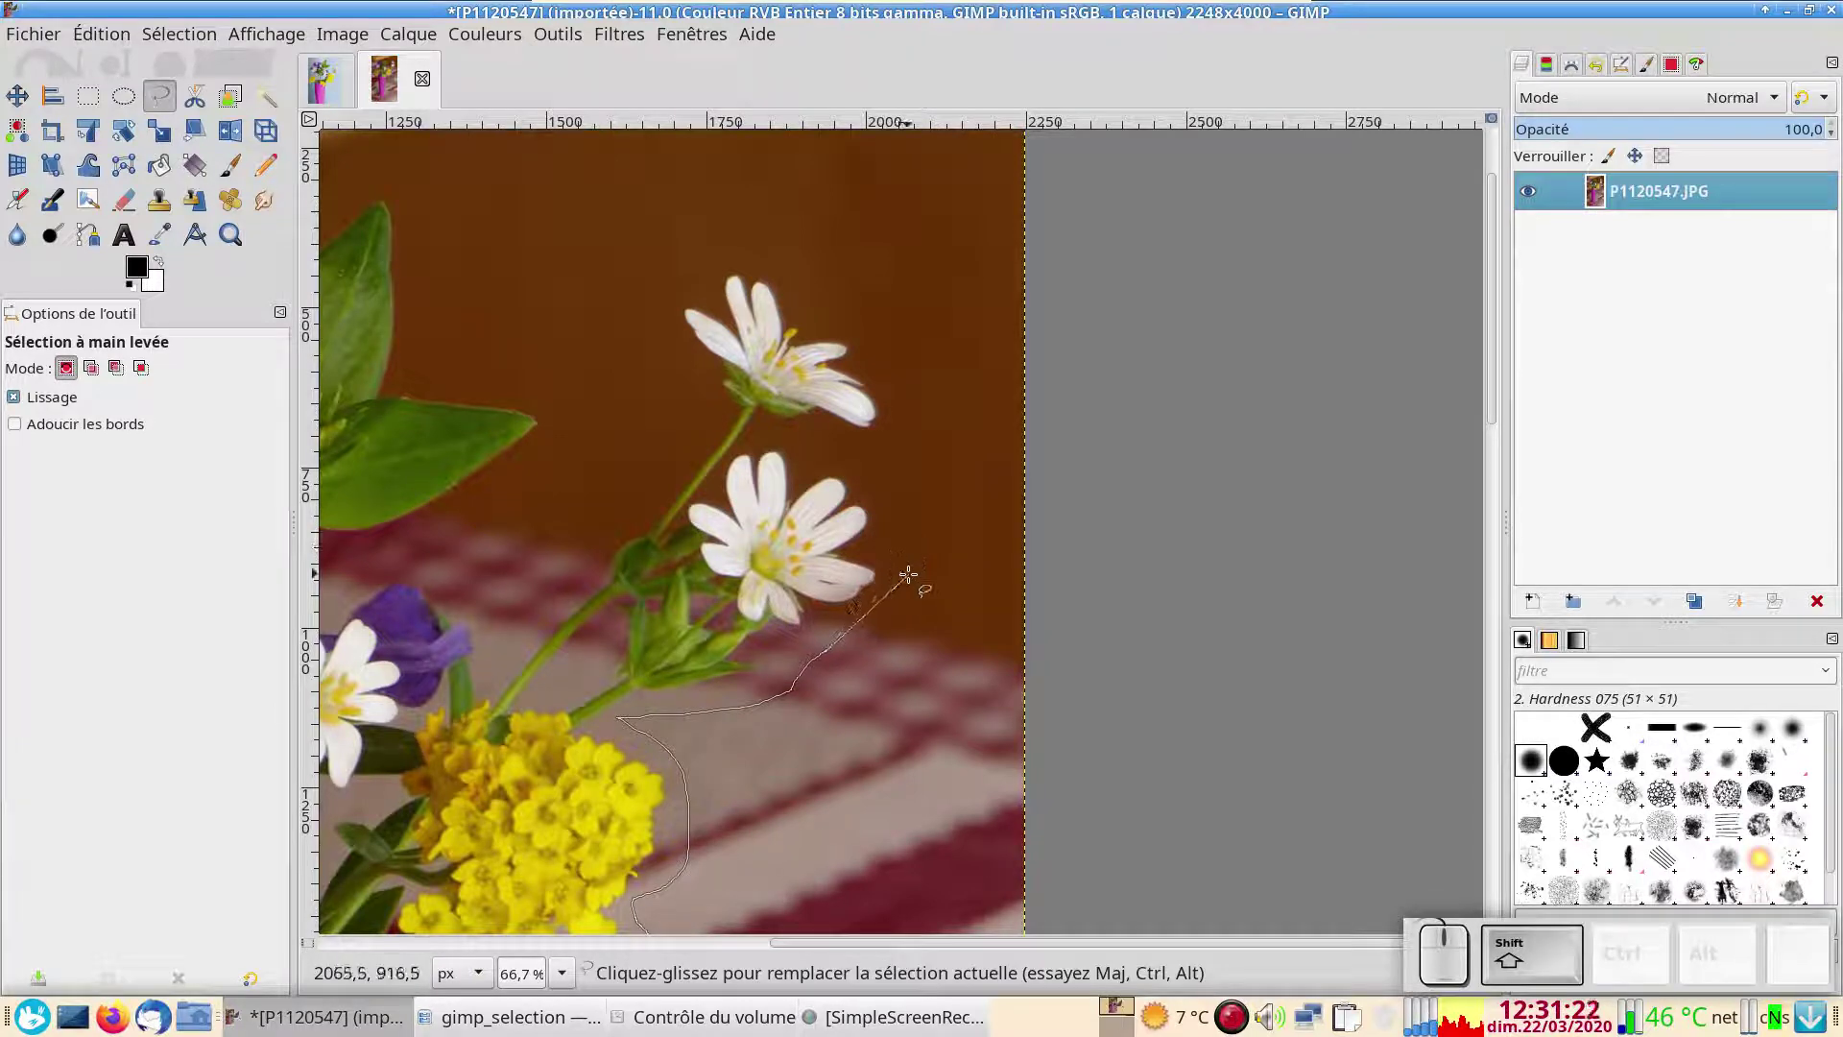
click(908, 576)
click(873, 469)
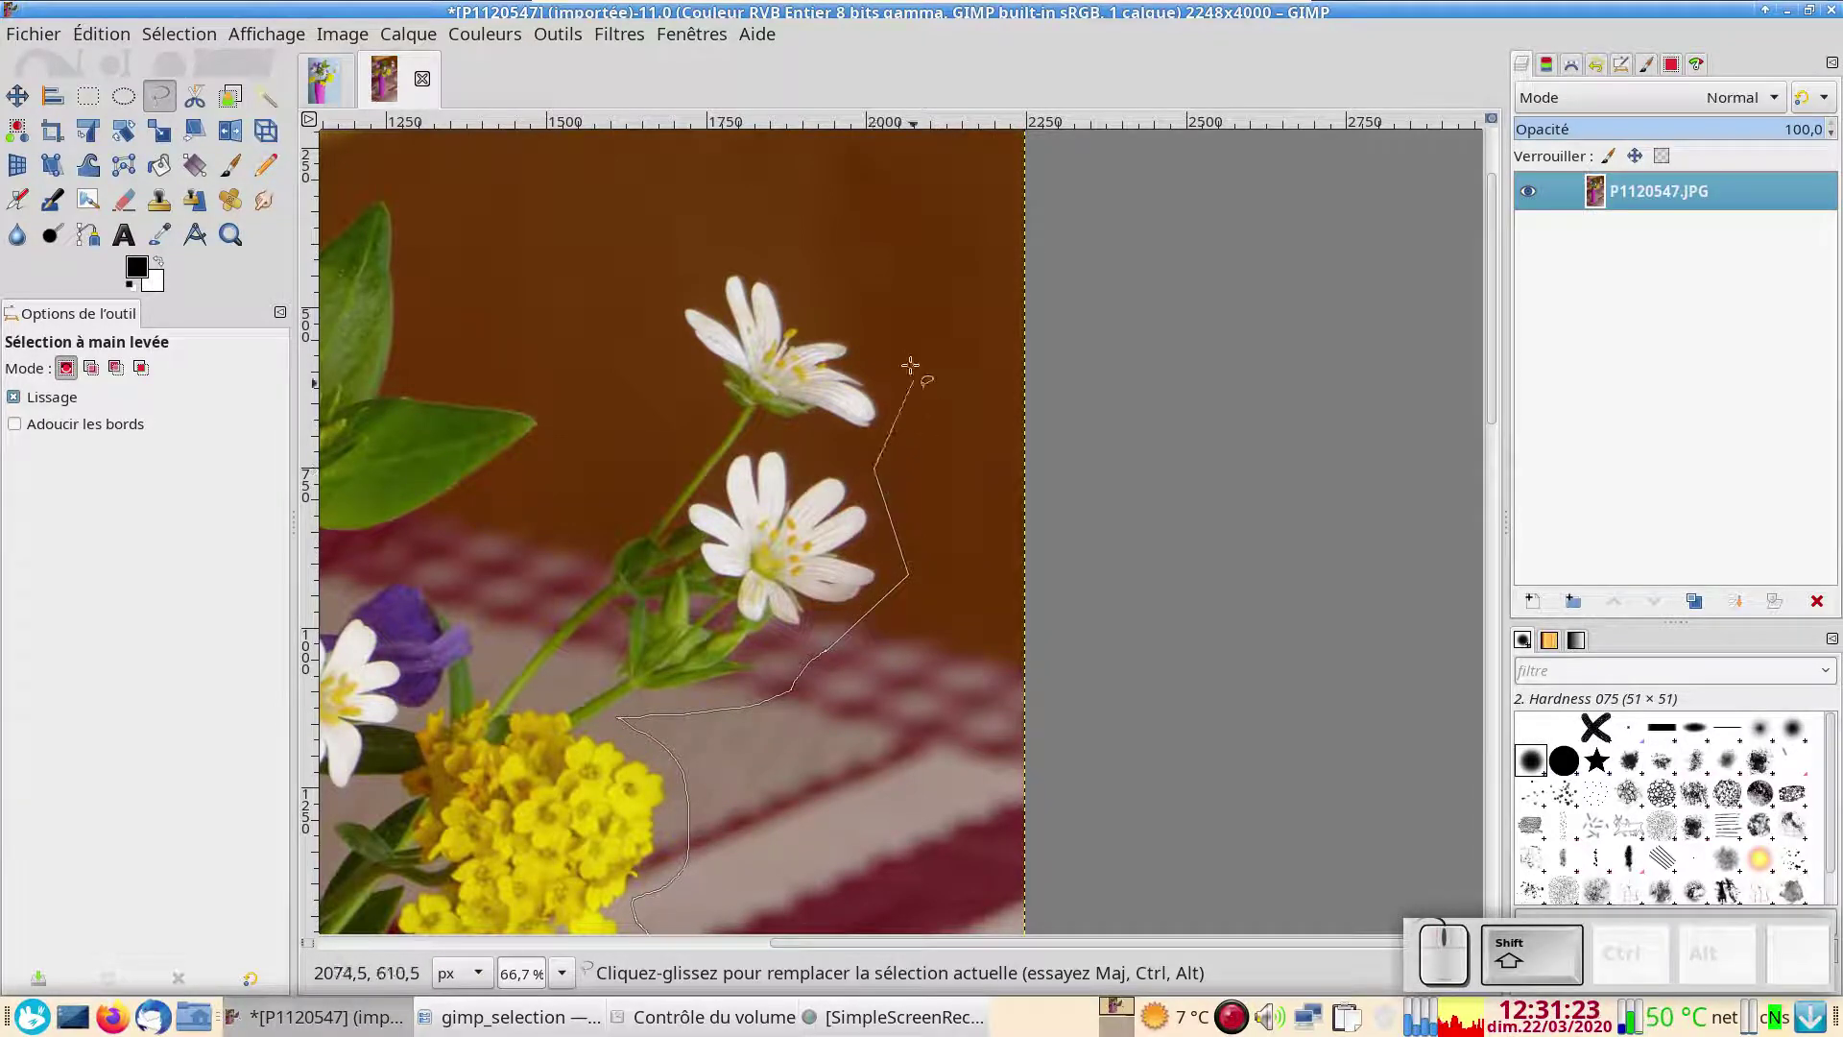
click(905, 342)
click(749, 219)
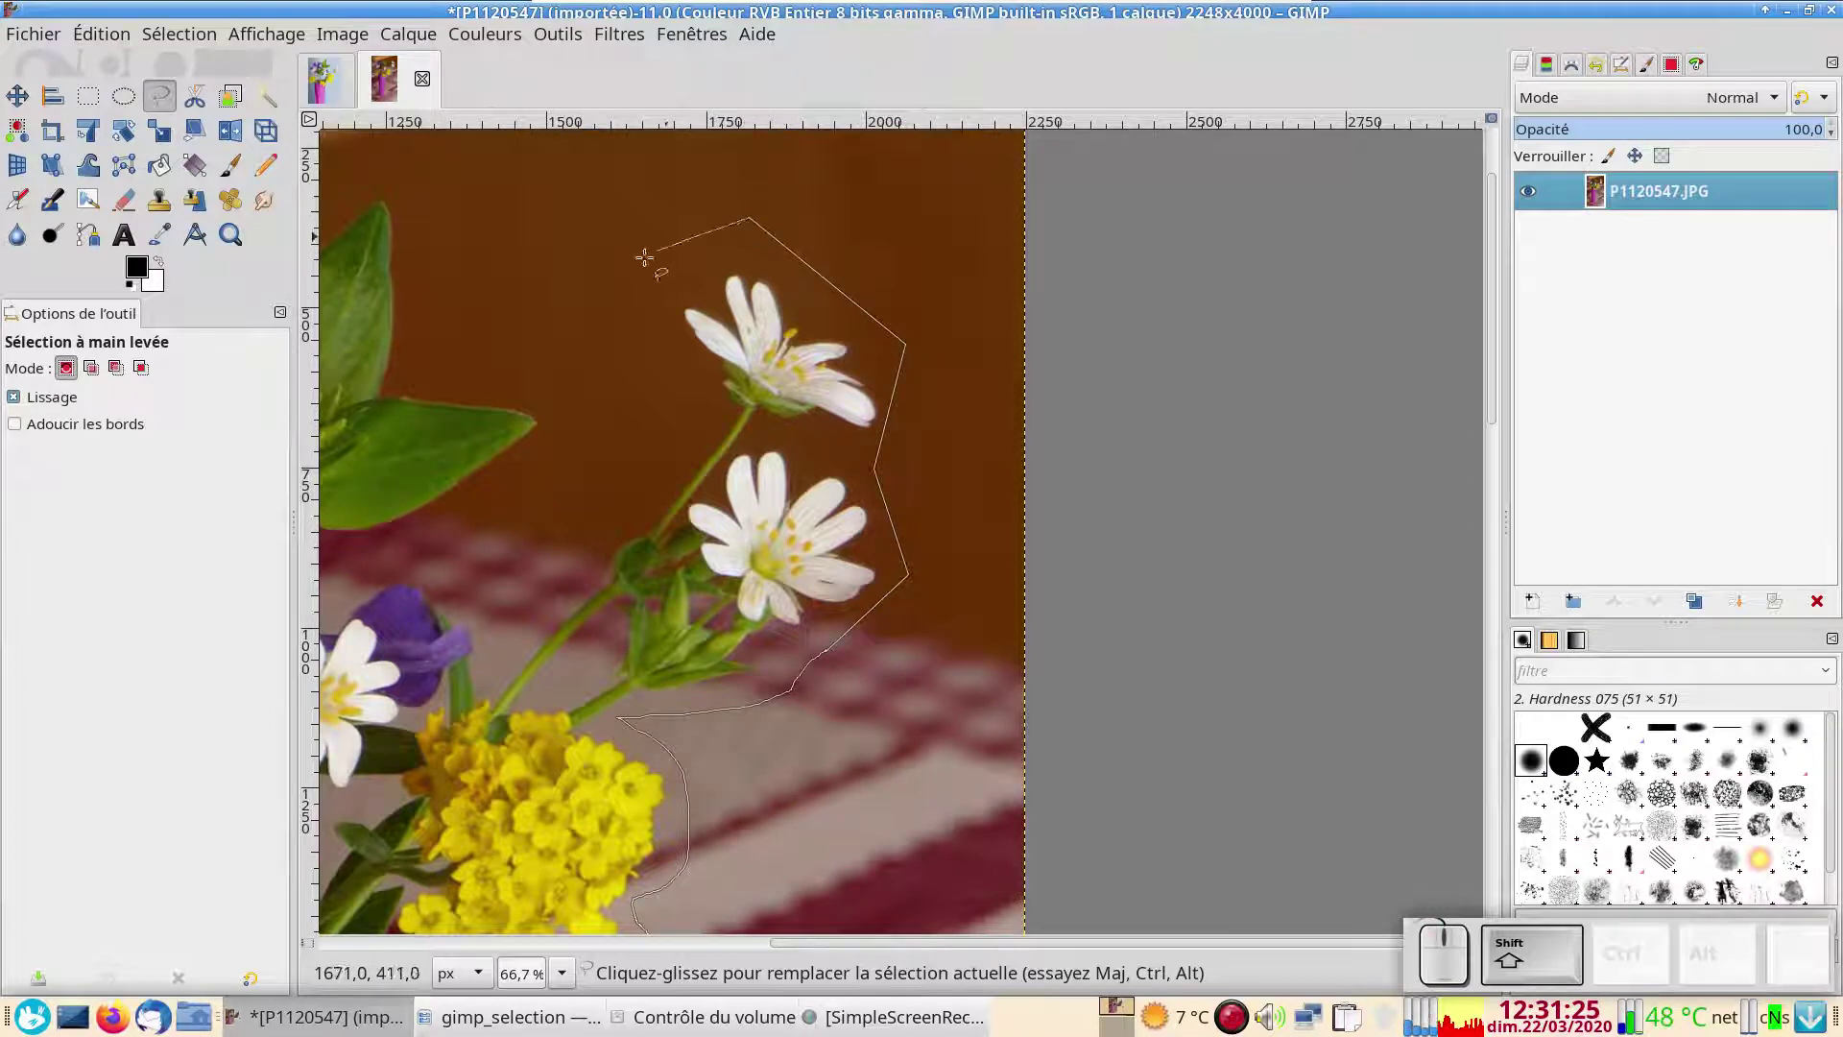
click(657, 300)
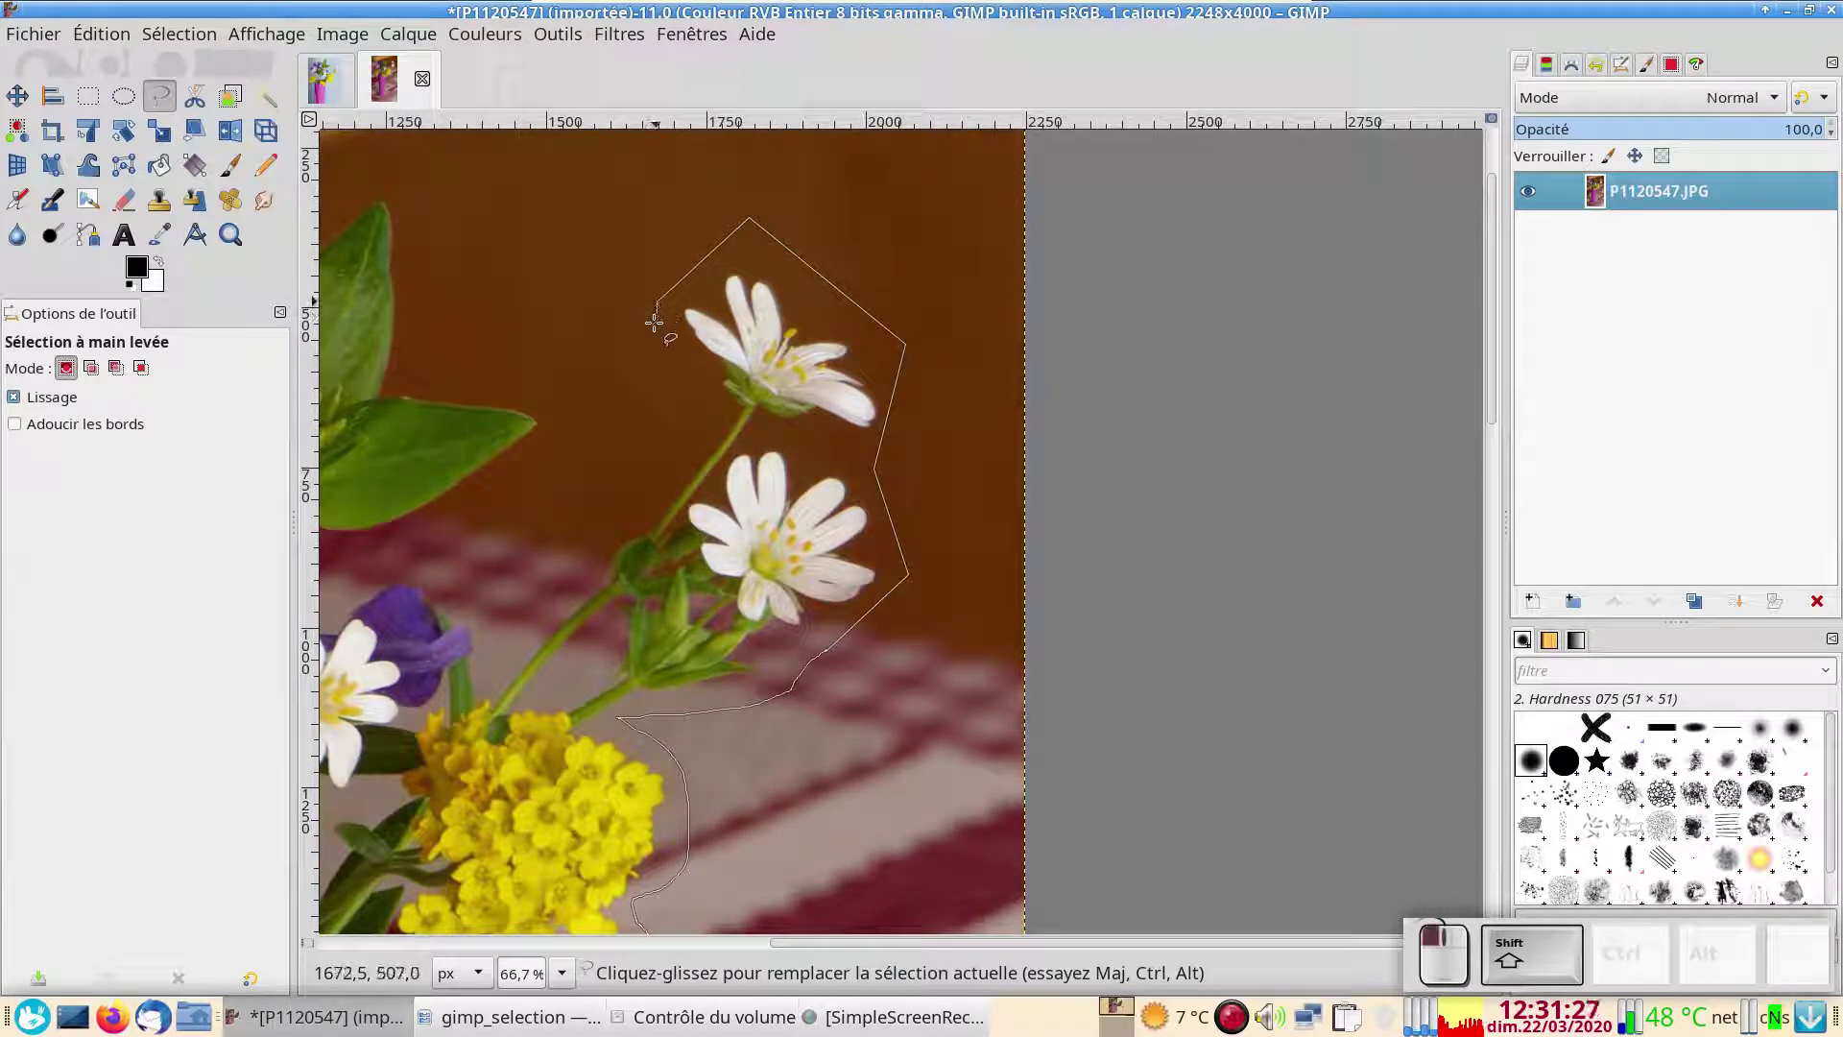
click(705, 415)
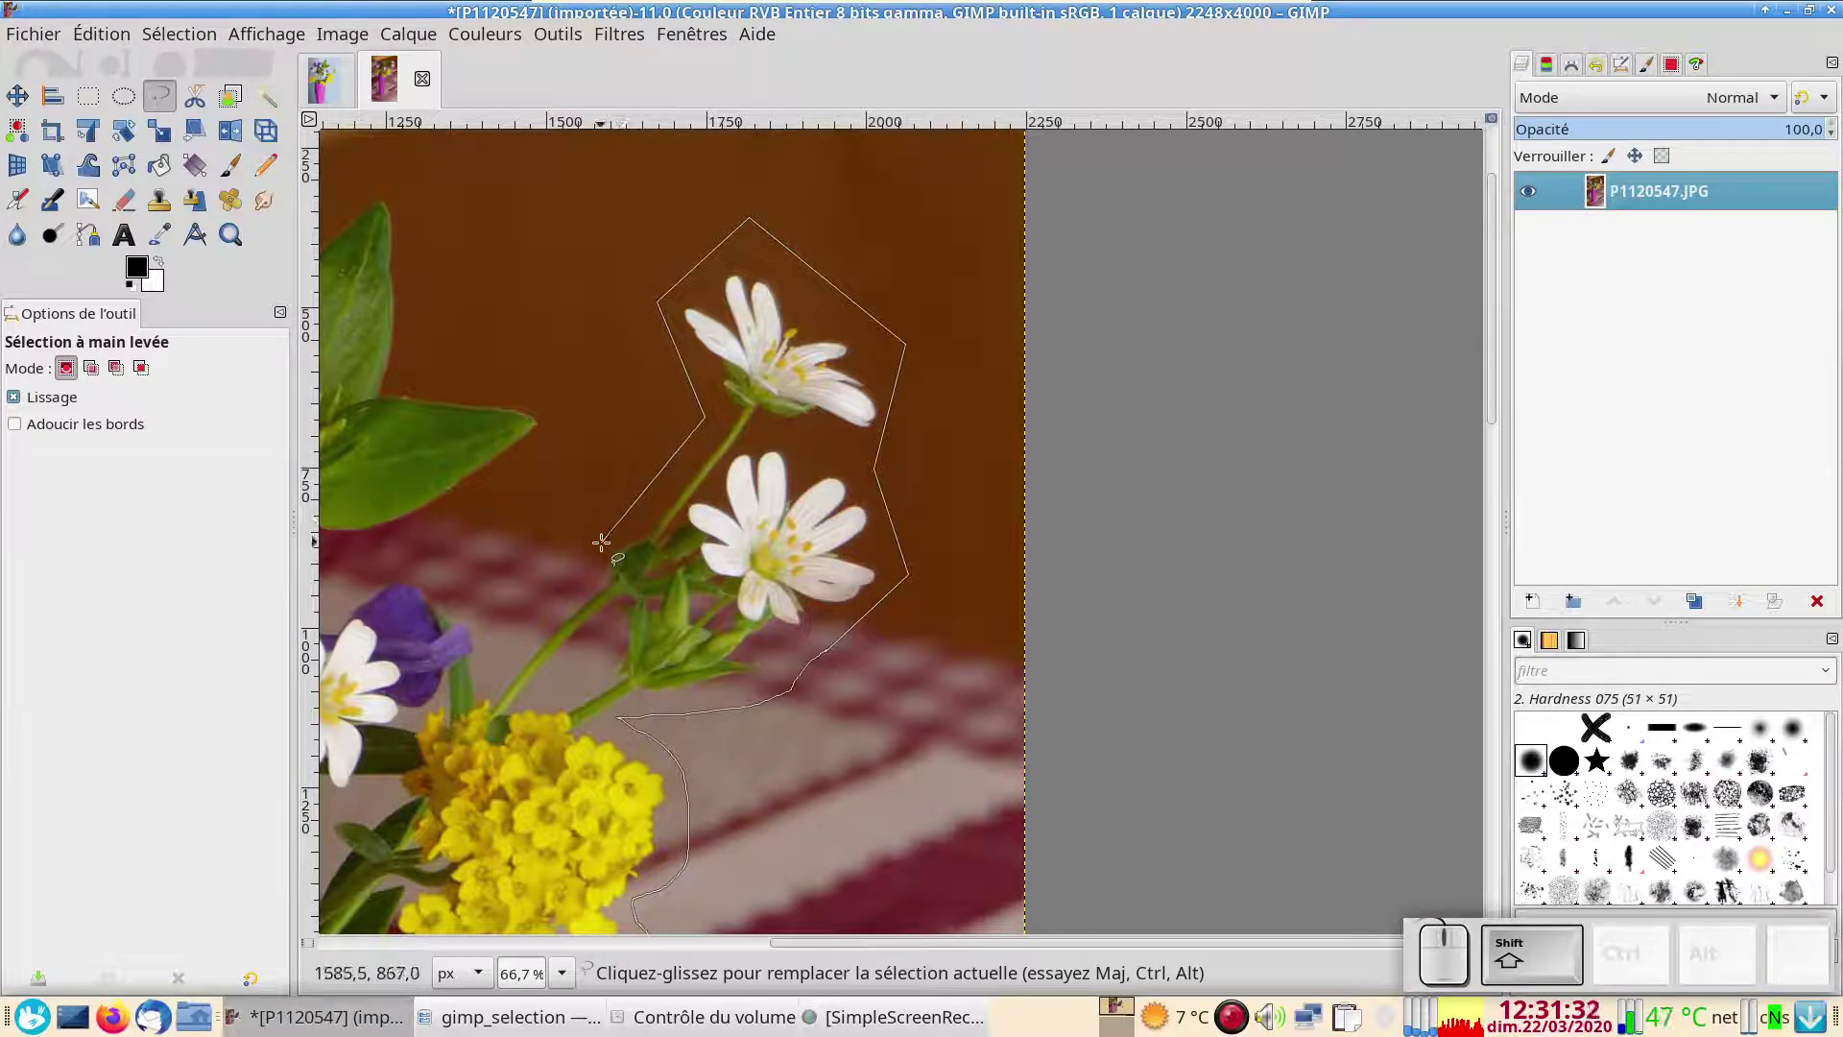
click(520, 643)
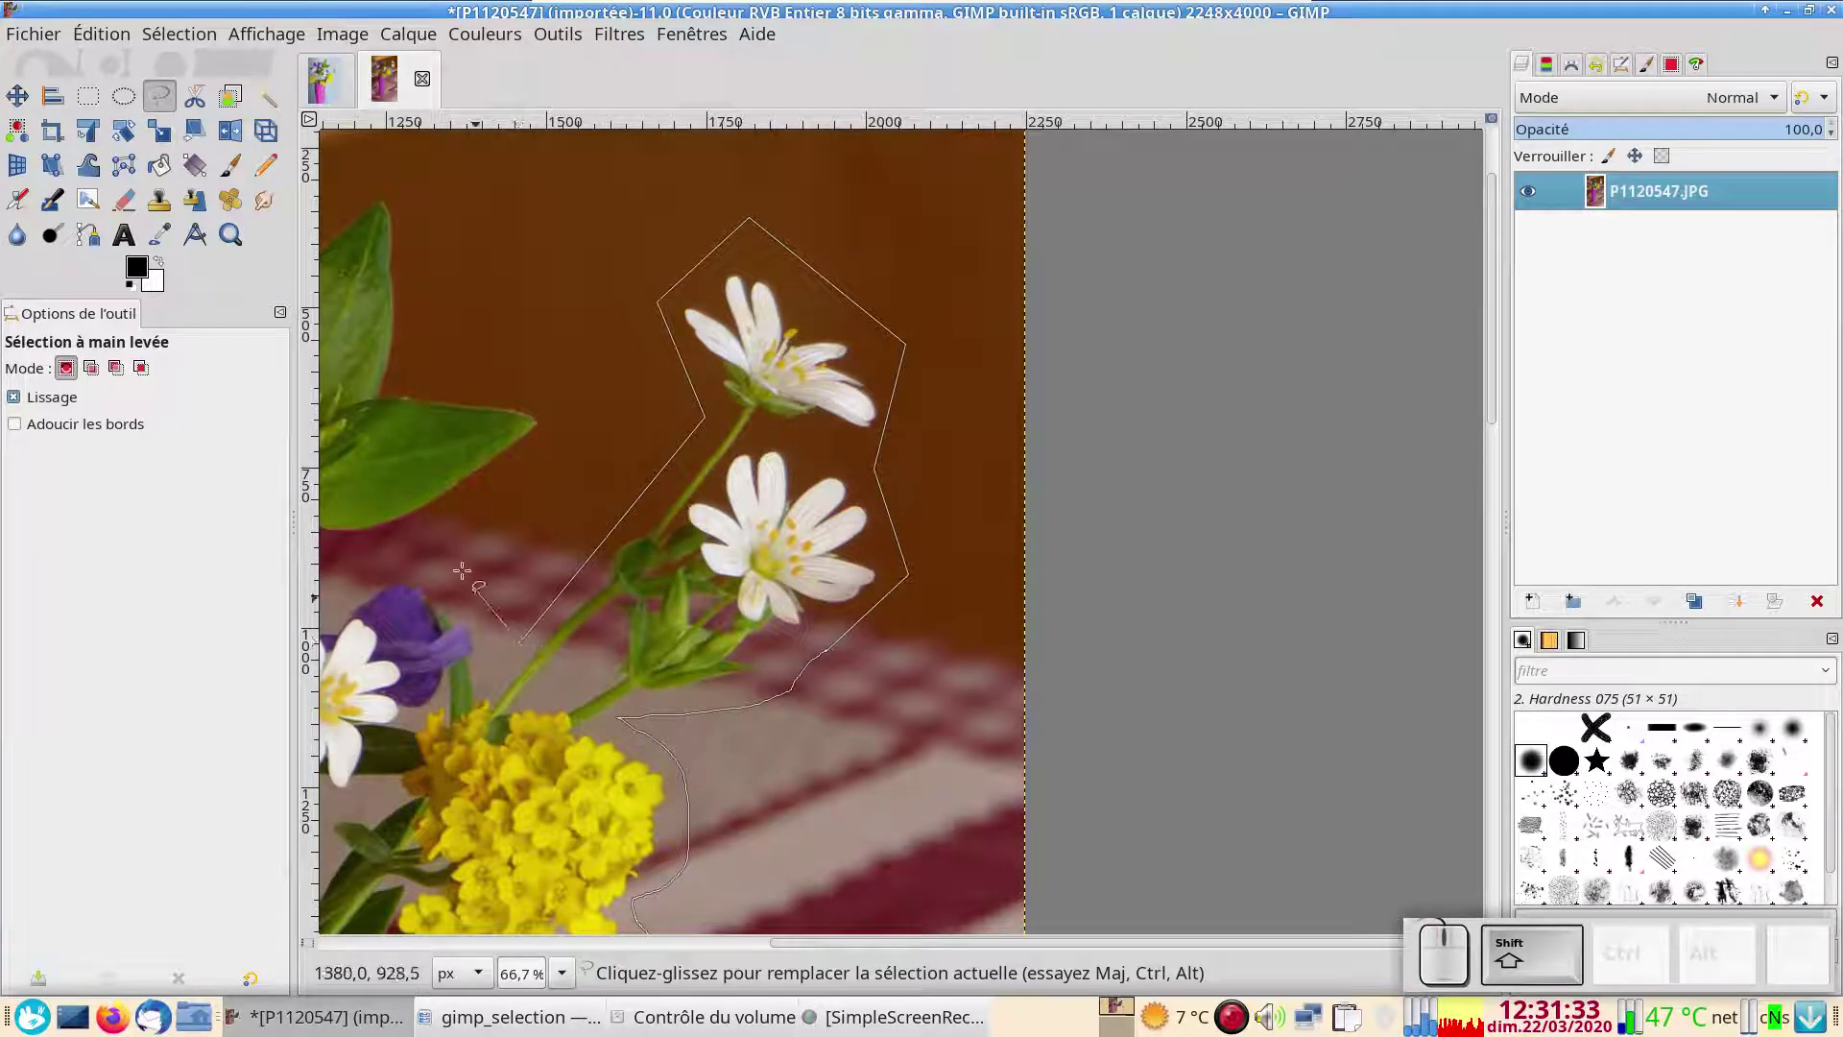
Continue the Free Select outline around the pointed green leaves, passing over the tip of the tallest leaf
click(436, 545)
click(556, 437)
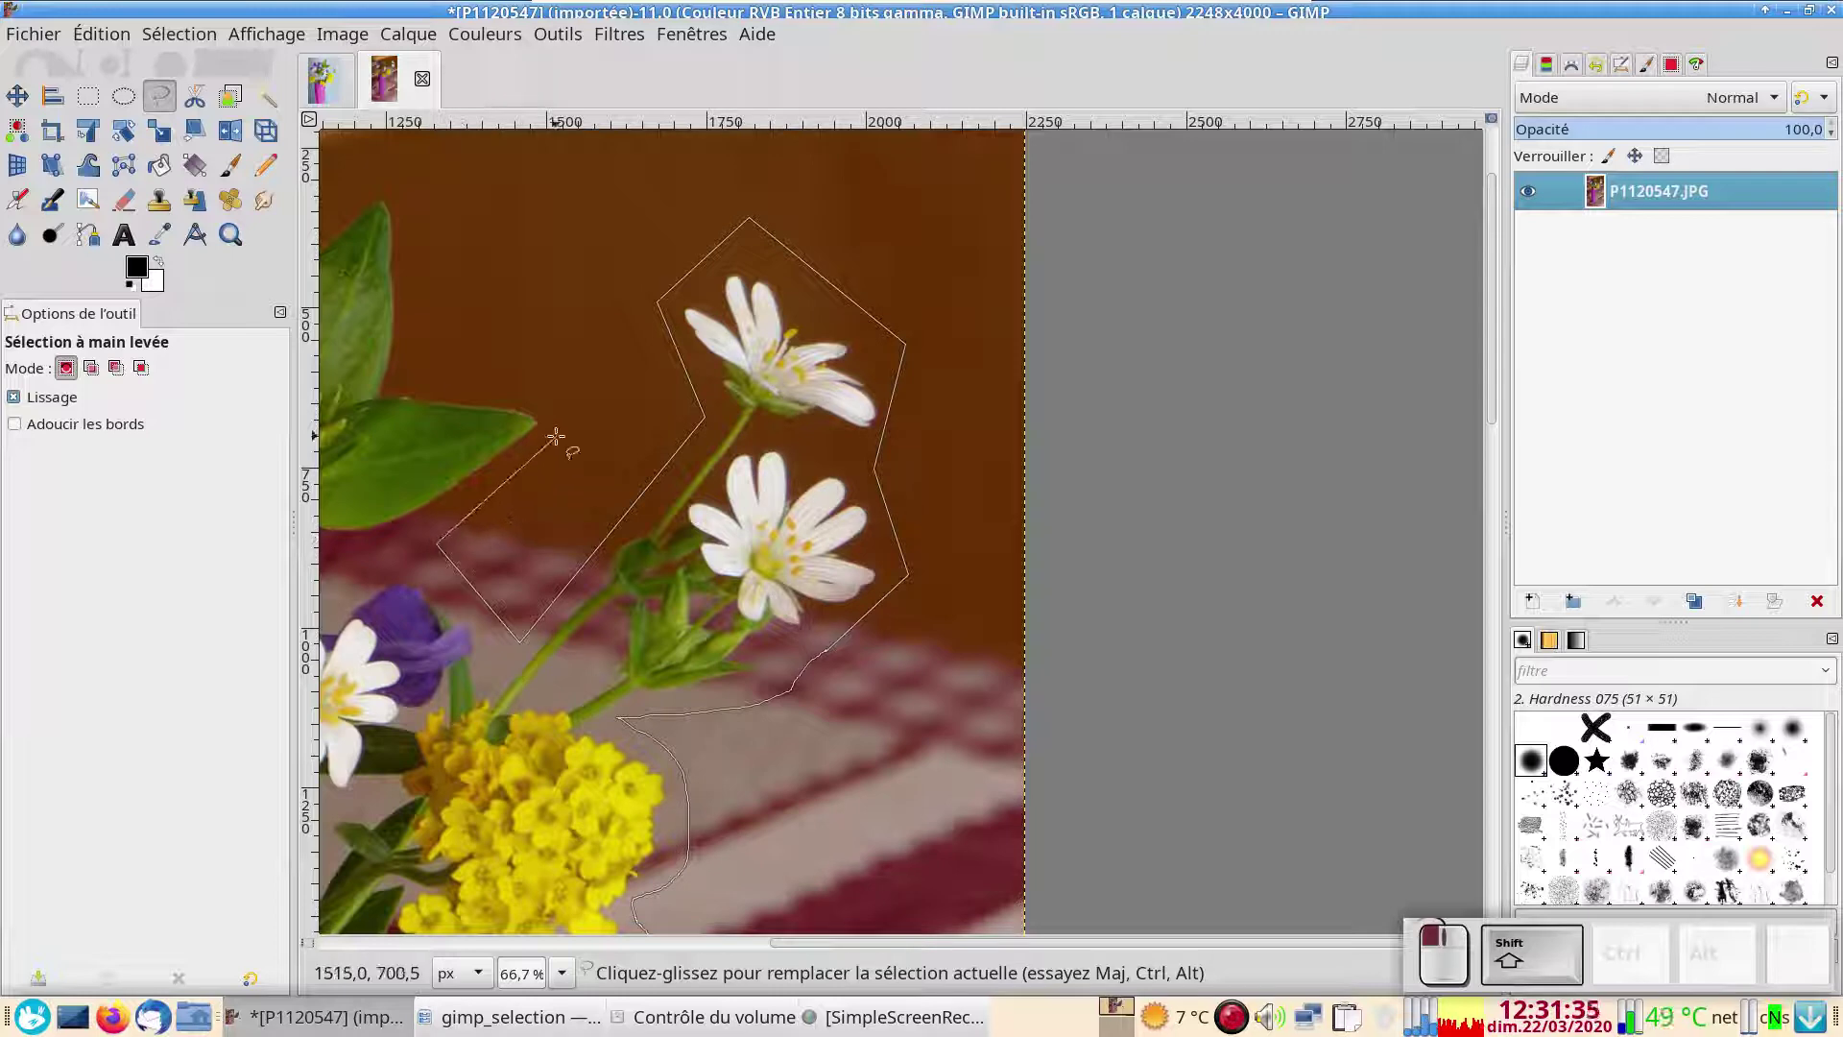
click(547, 370)
click(441, 369)
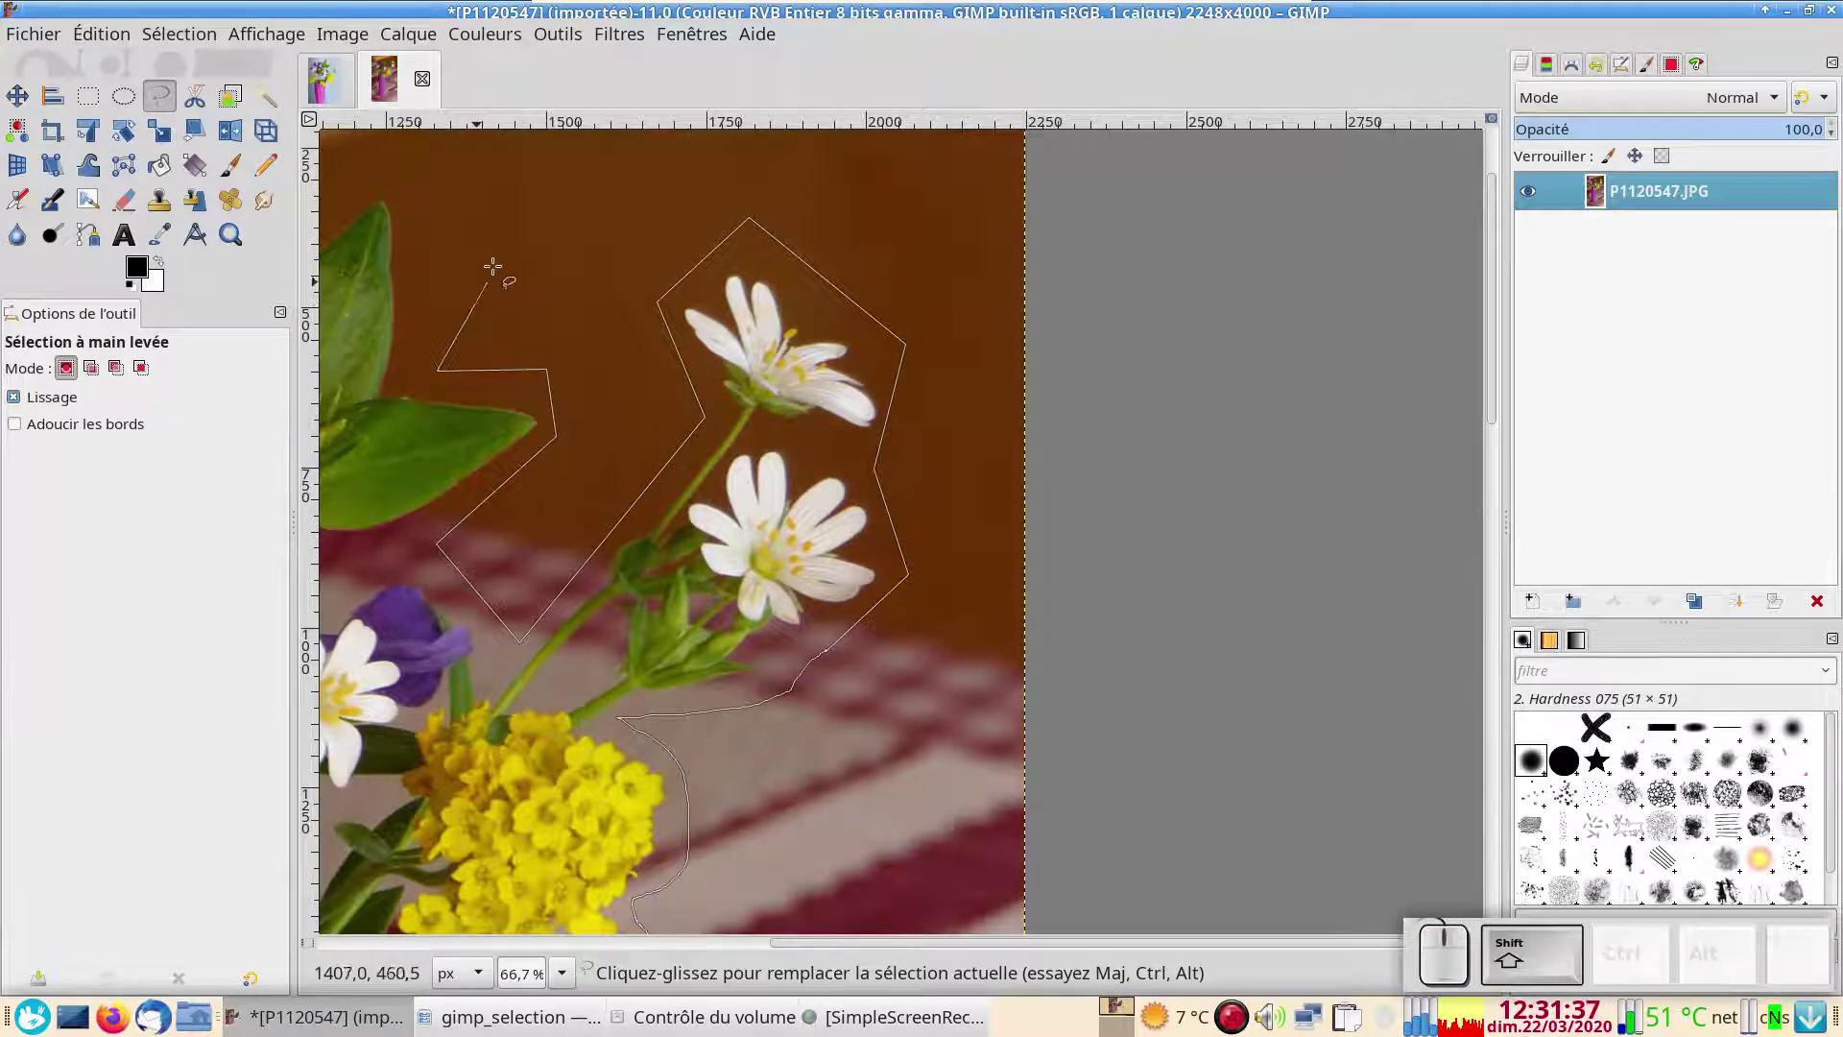
mouse_move(485, 255)
mouse_down()
mouse_move(816, 428)
mouse_move(1189, 567)
mouse_up()
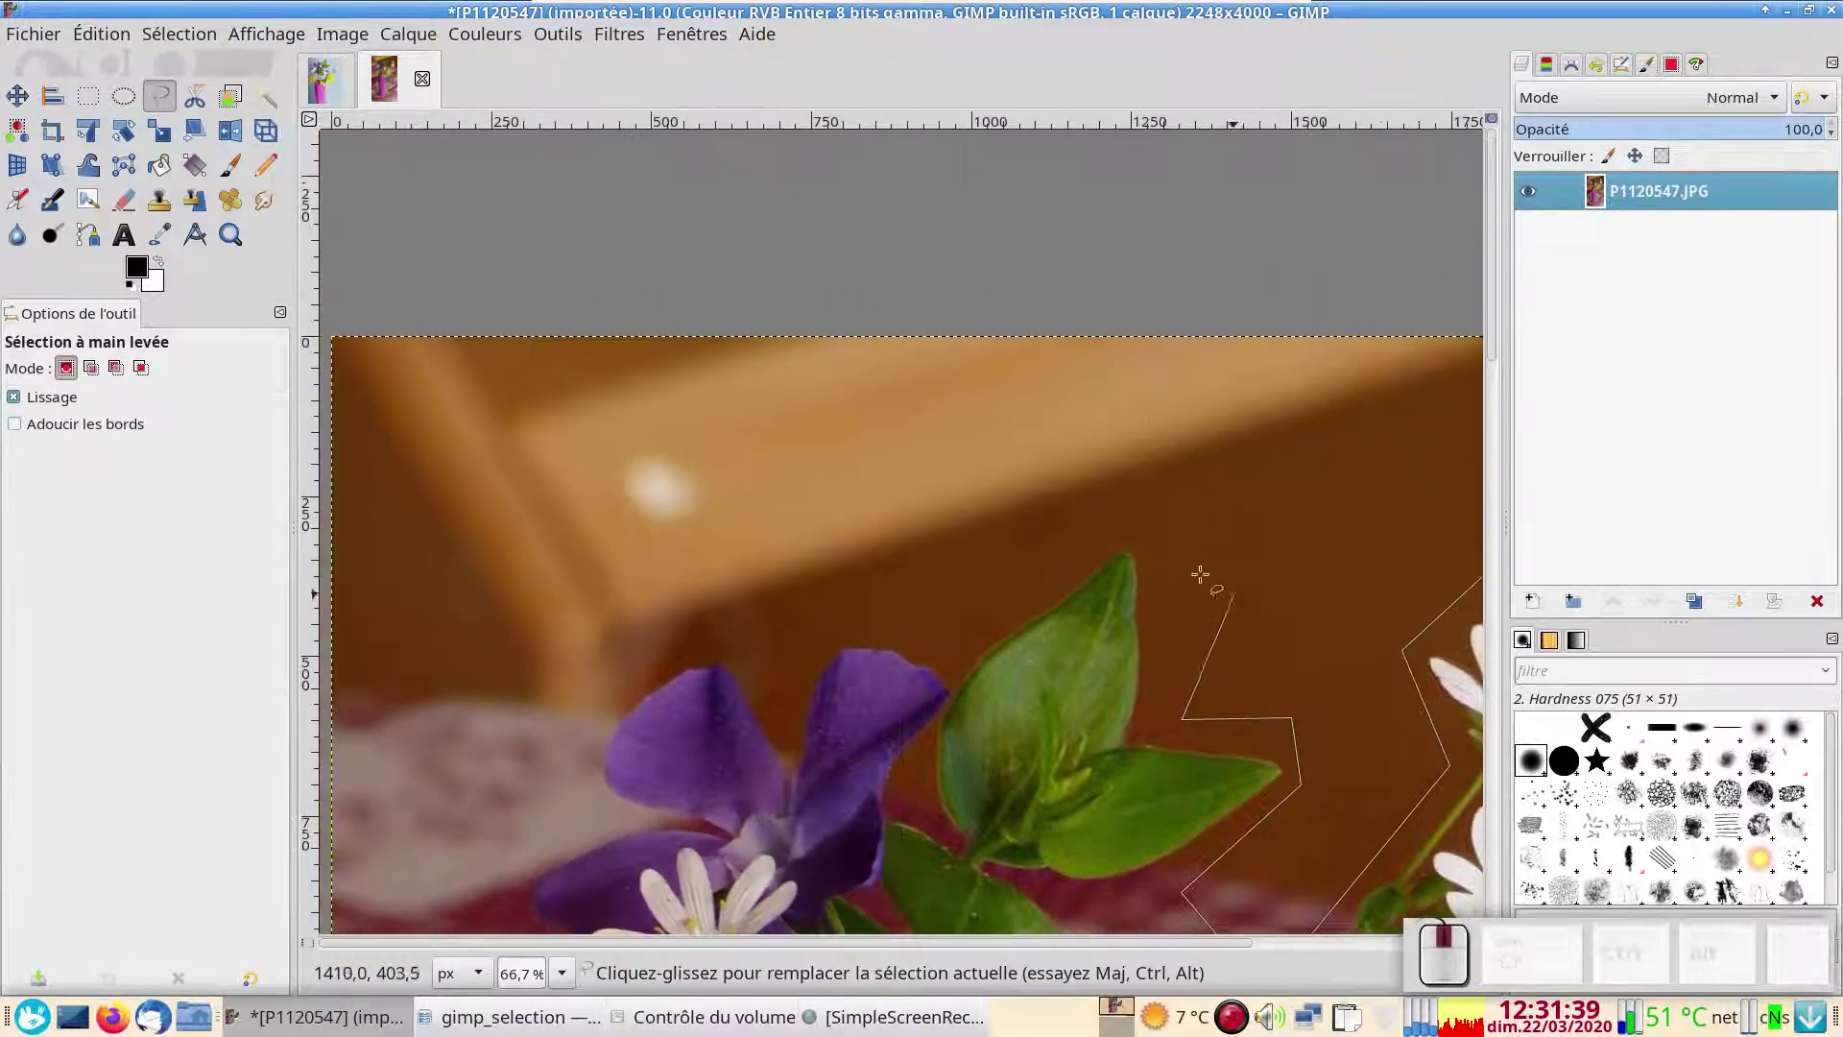
click(961, 607)
Extend the Free Select outline over the large purple flower, down its left side and beneath the white flower in front of it
click(667, 631)
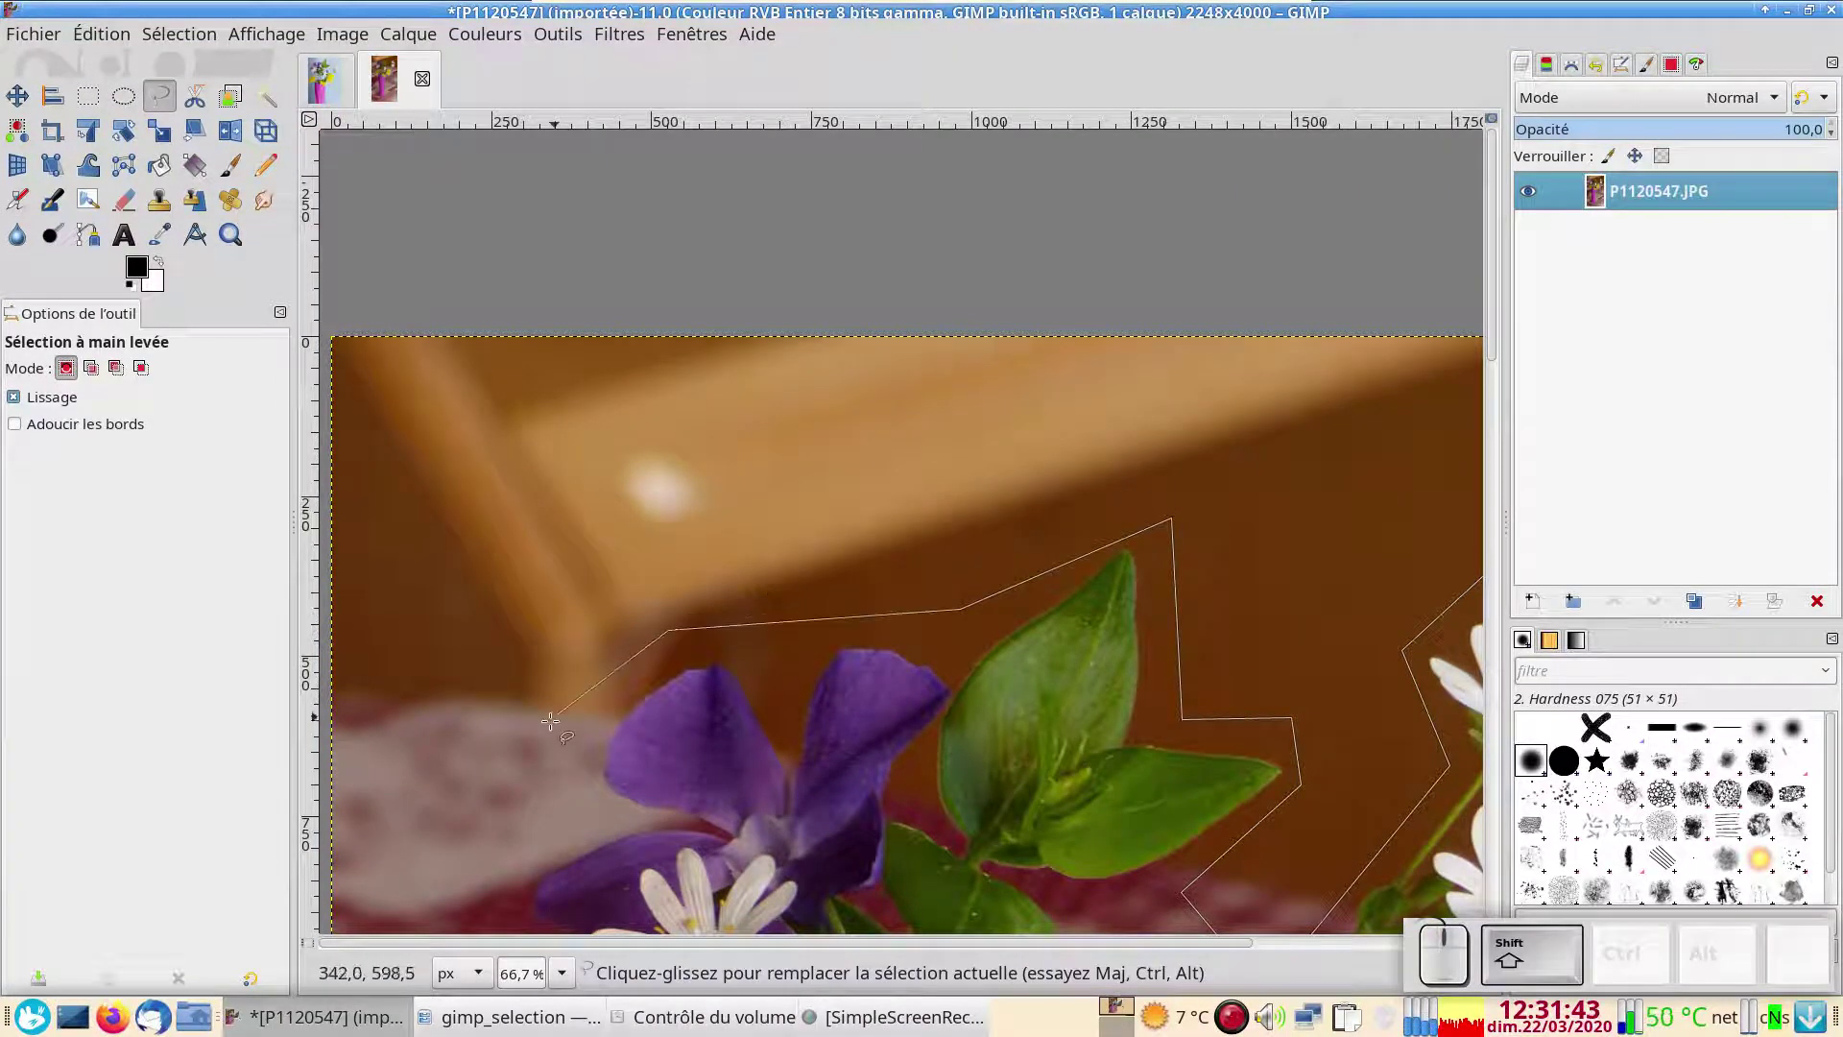
click(566, 716)
drag(567, 716, 960, 135)
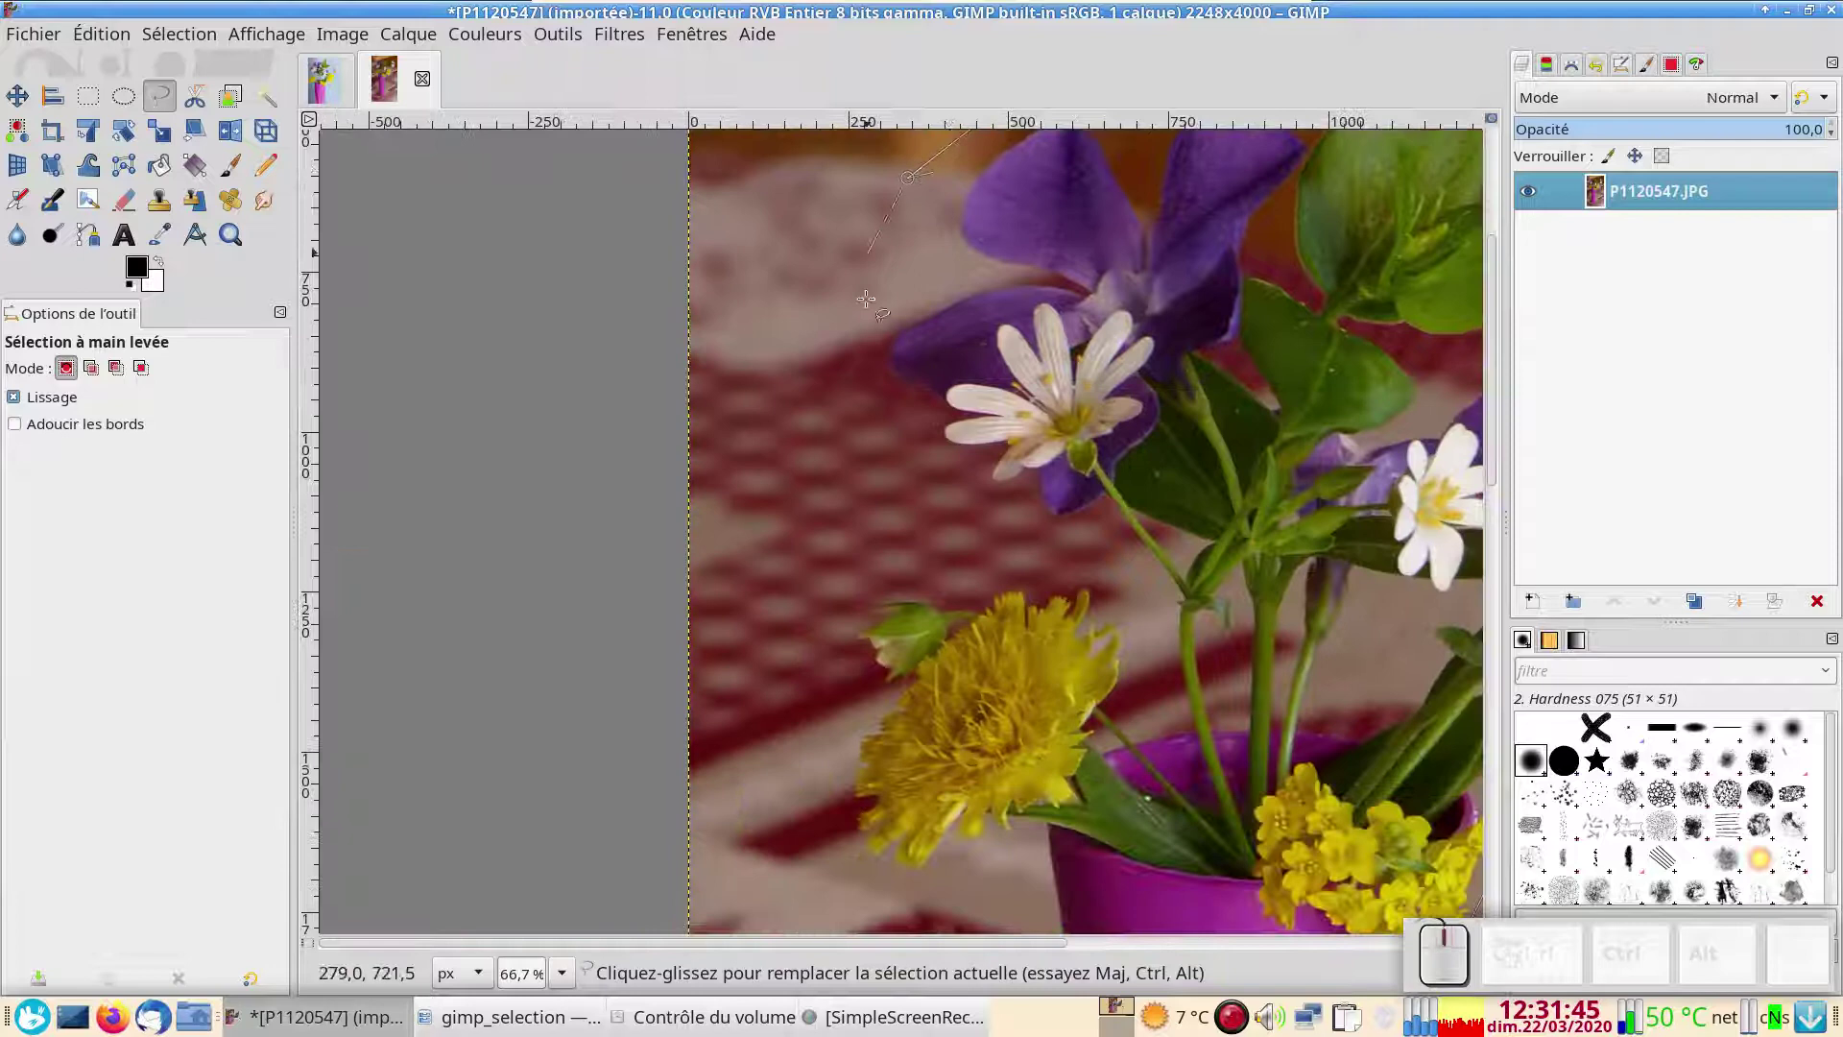
click(853, 375)
click(974, 516)
click(1089, 546)
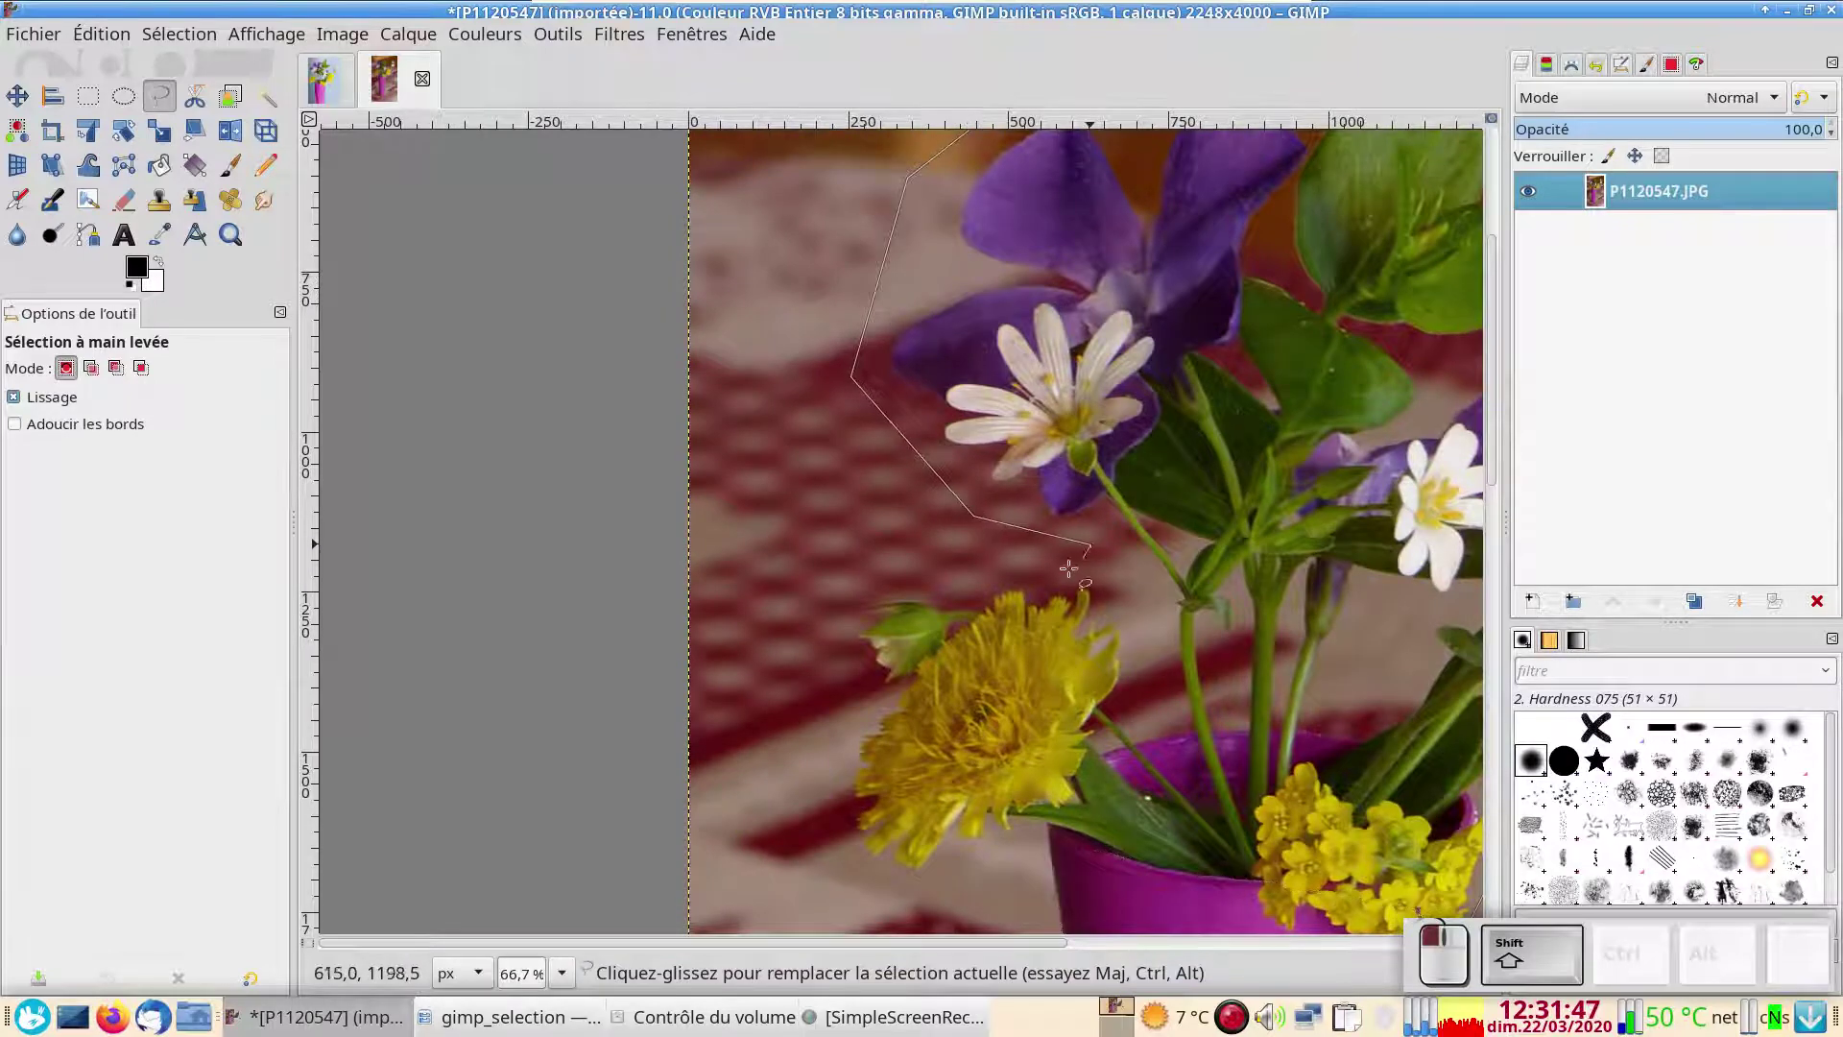
Carry the Free Select outline around the green bud and the large yellow flower on the vase's left side
click(809, 592)
click(827, 834)
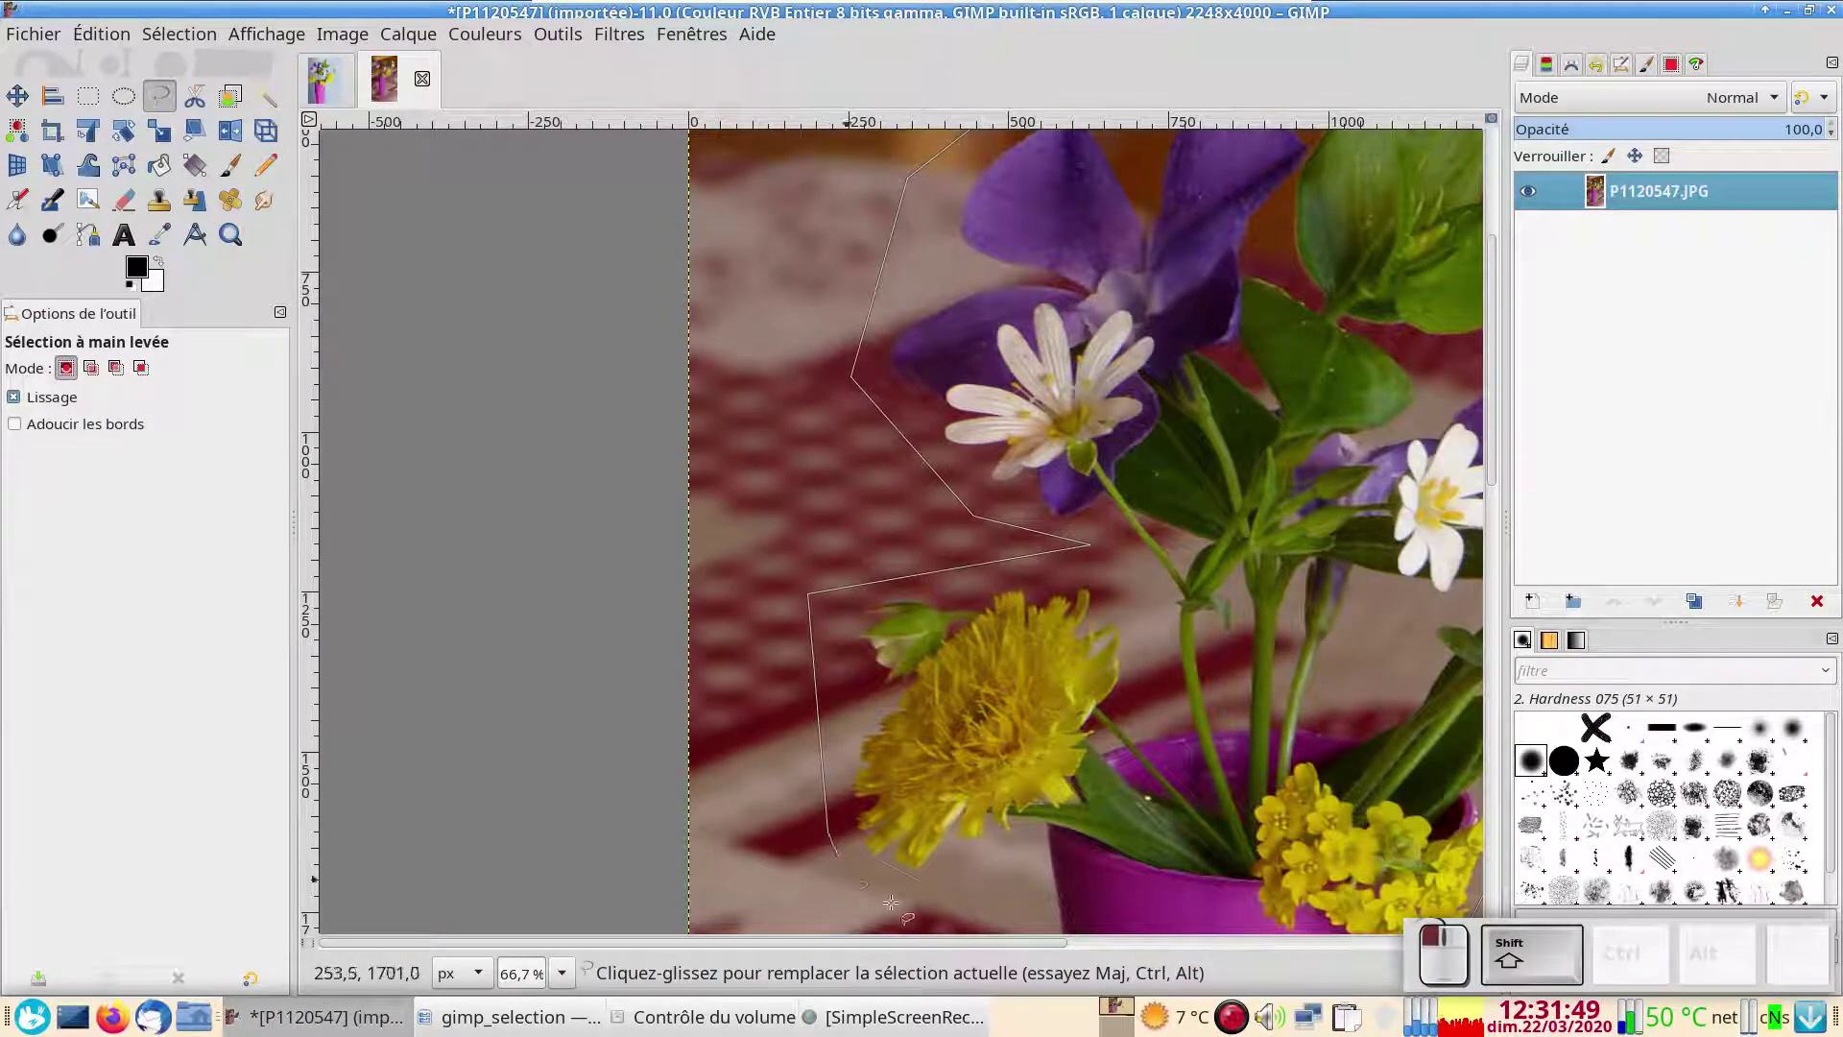
click(1004, 879)
Close the Free Select outline across the vase below its rim to the right edge, adding the bouquet to the vase selection
drag(1075, 883, 787, 433)
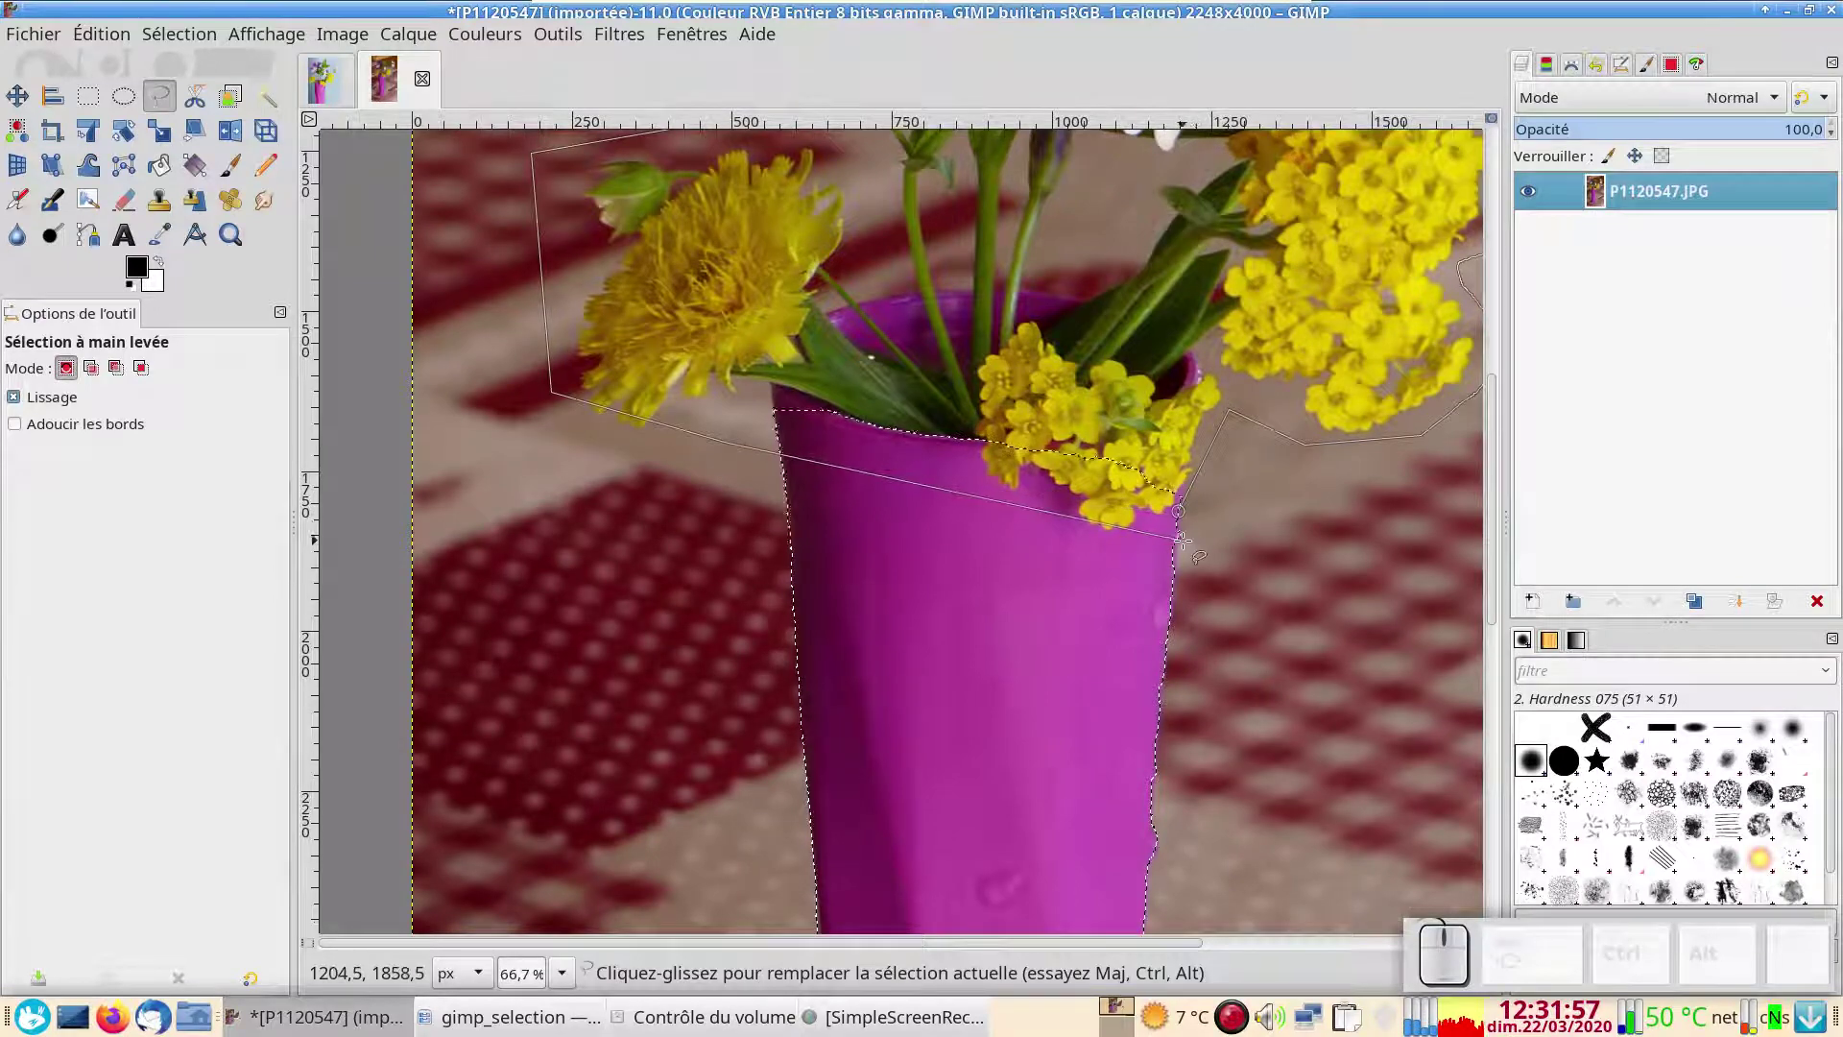
scroll(1200, 538, up, 5)
scroll(1210, 581, up, 2)
scroll(946, 255, down, 7)
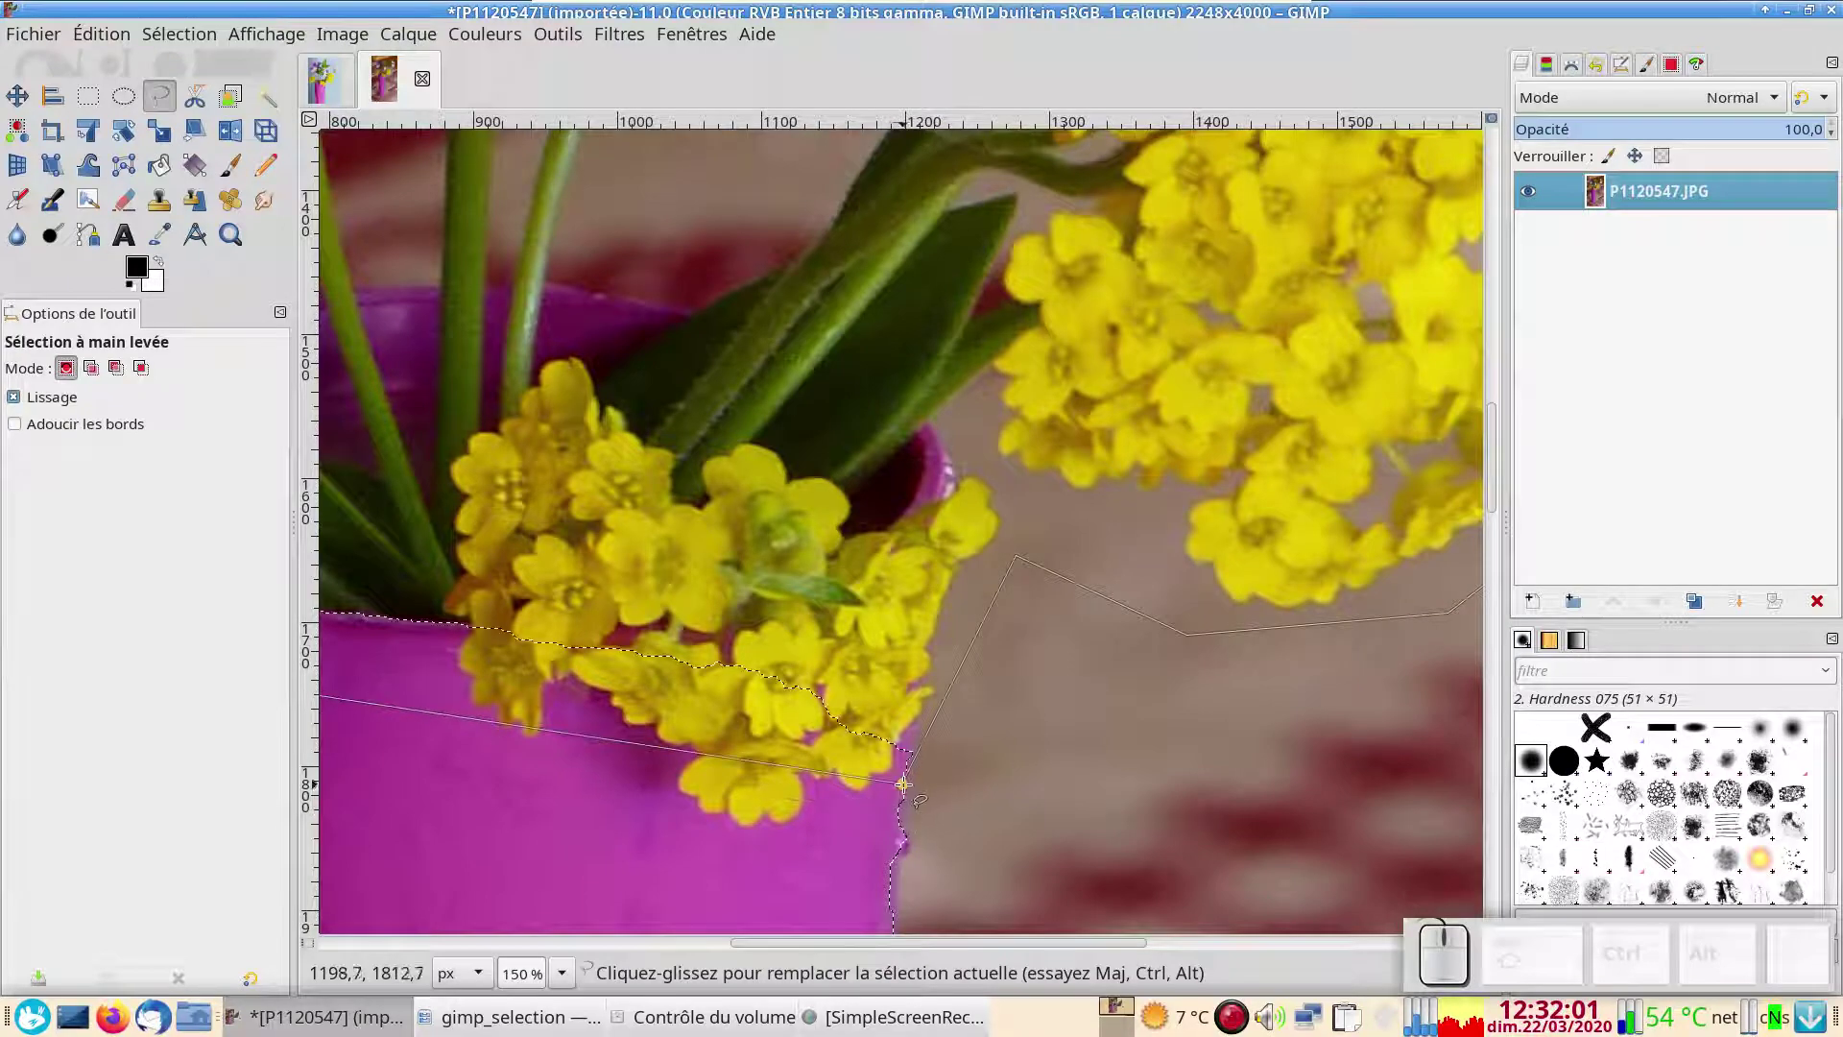
click(903, 784)
key(Return)
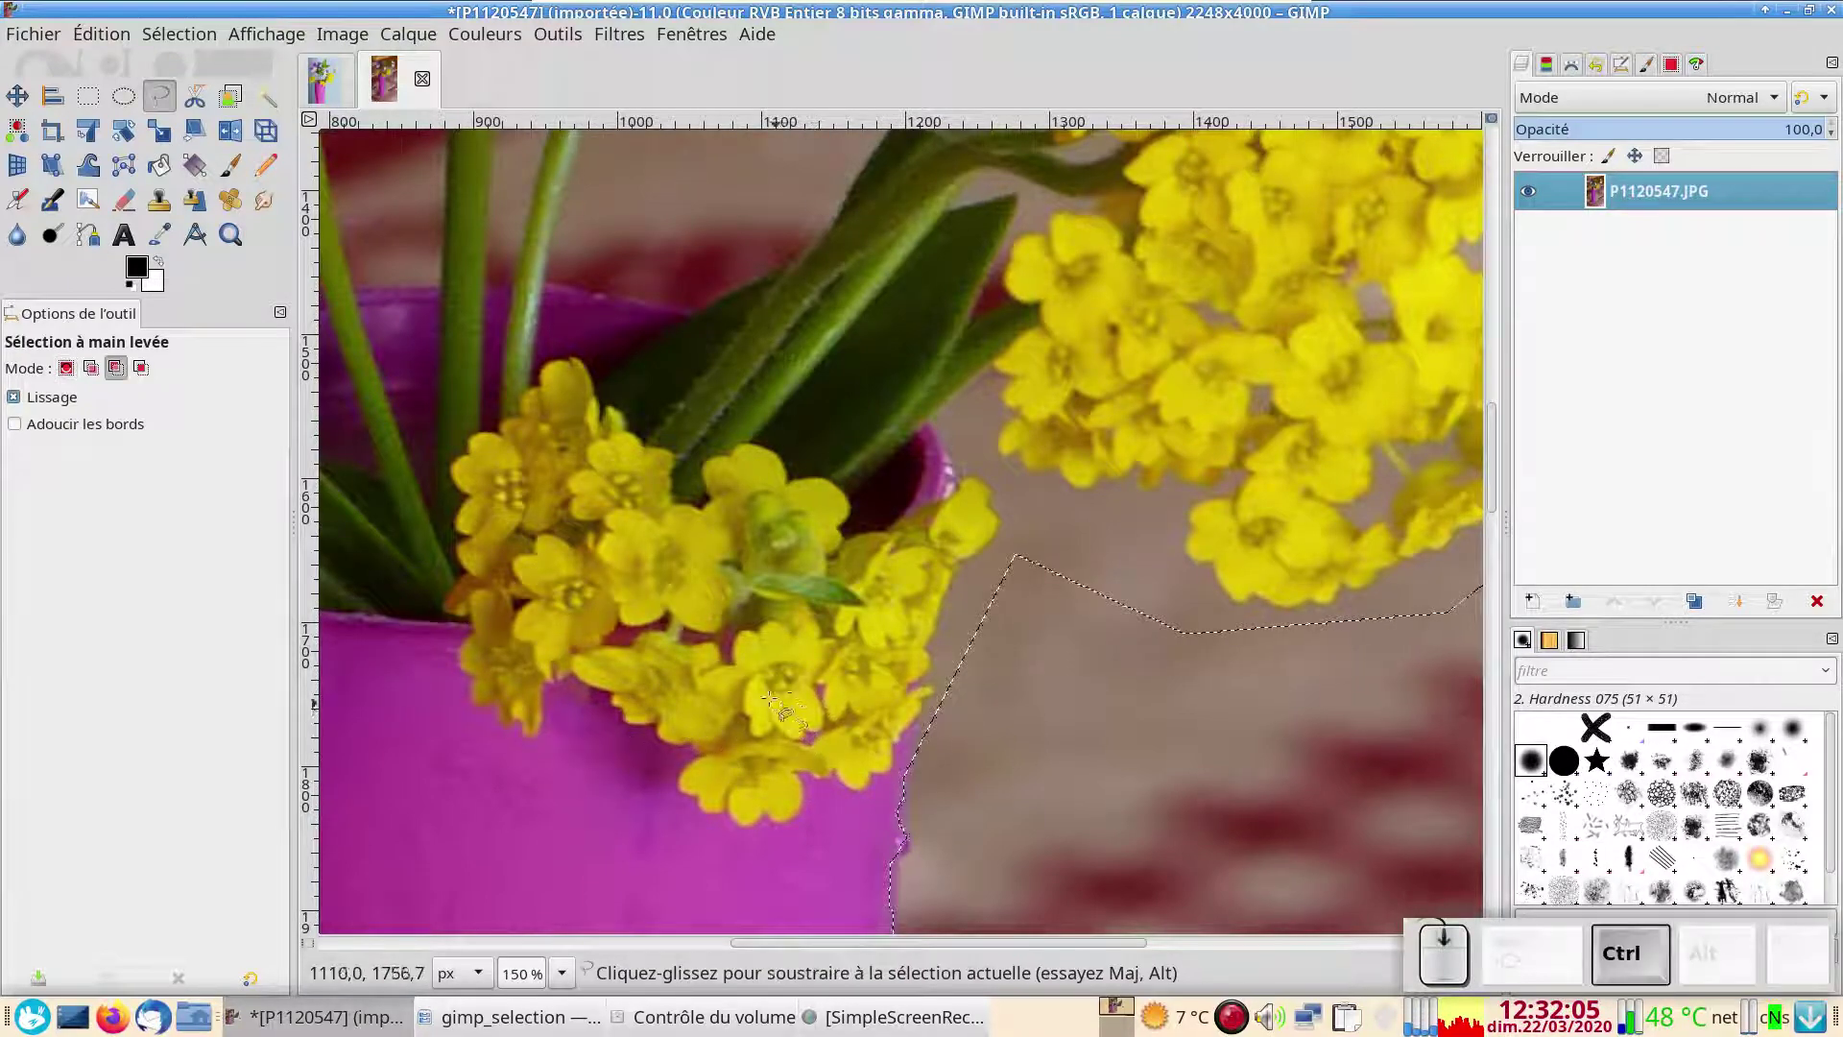
Feather the combined vase and bouquet selection by 5 px
scroll(815, 740, down, 4)
scroll(799, 669, down, 4)
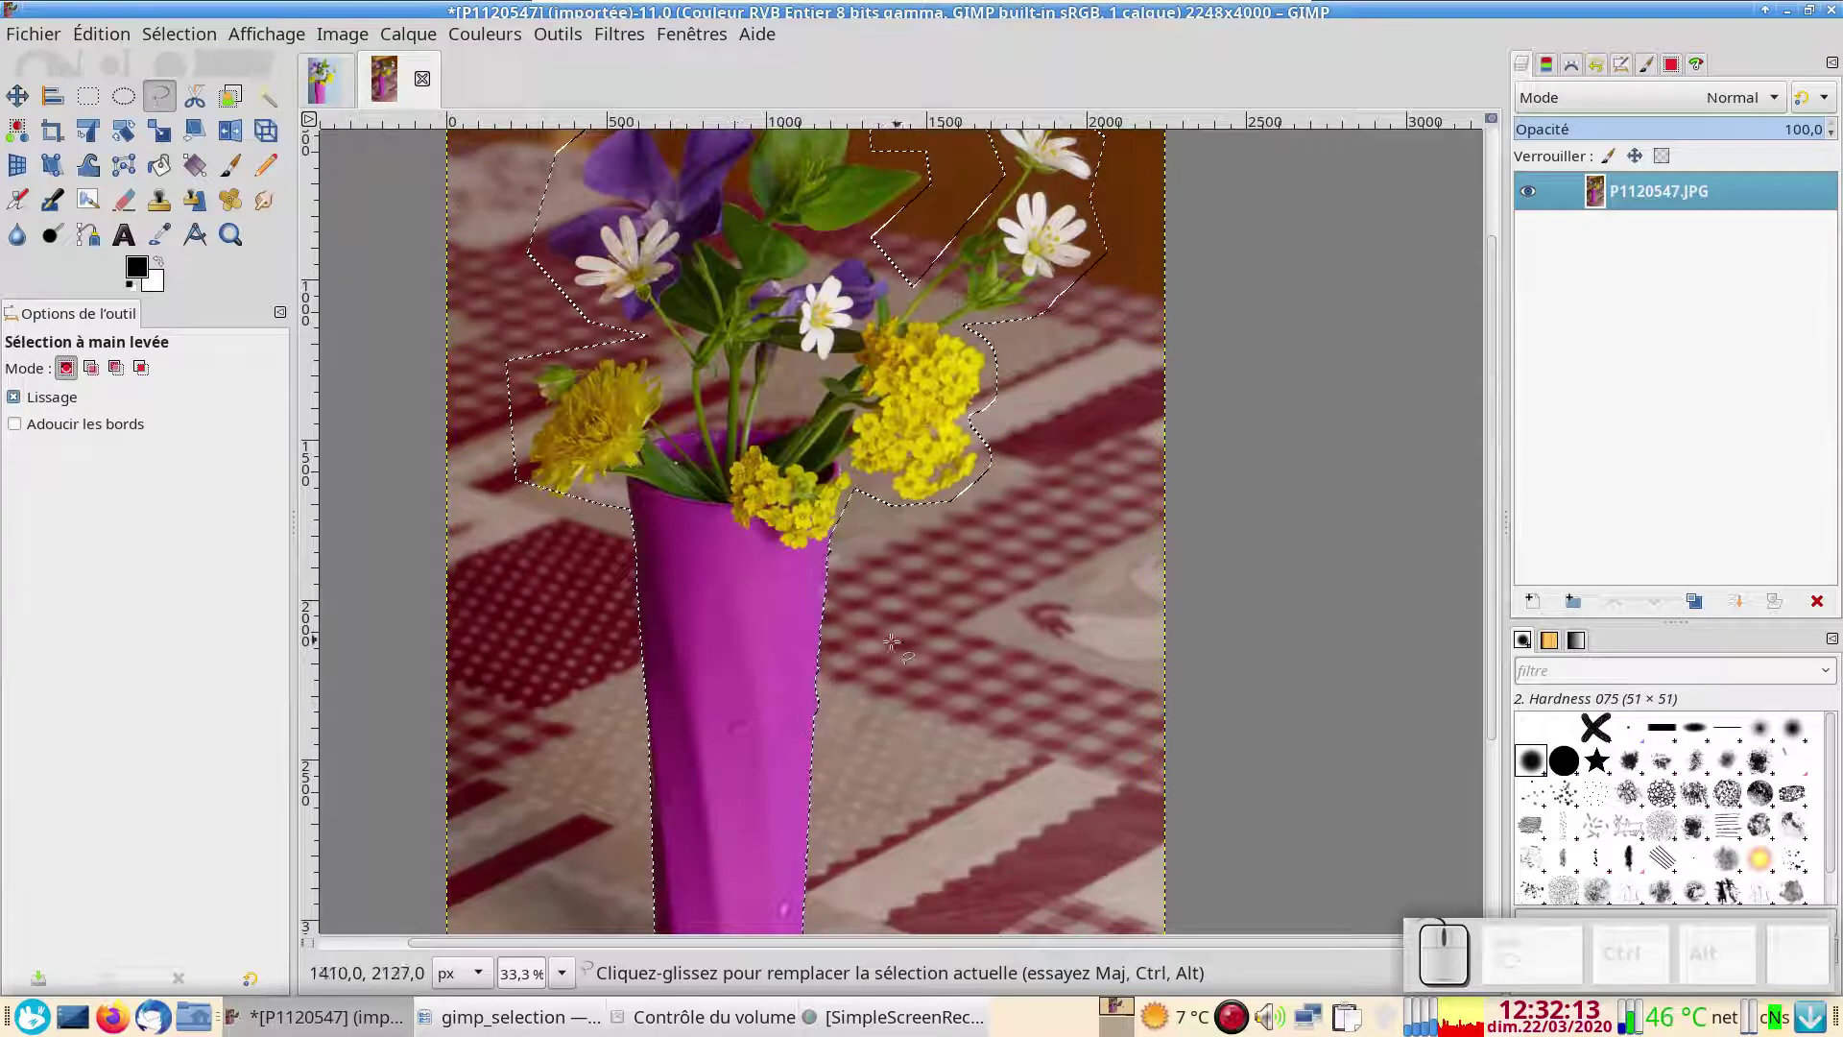
click(178, 37)
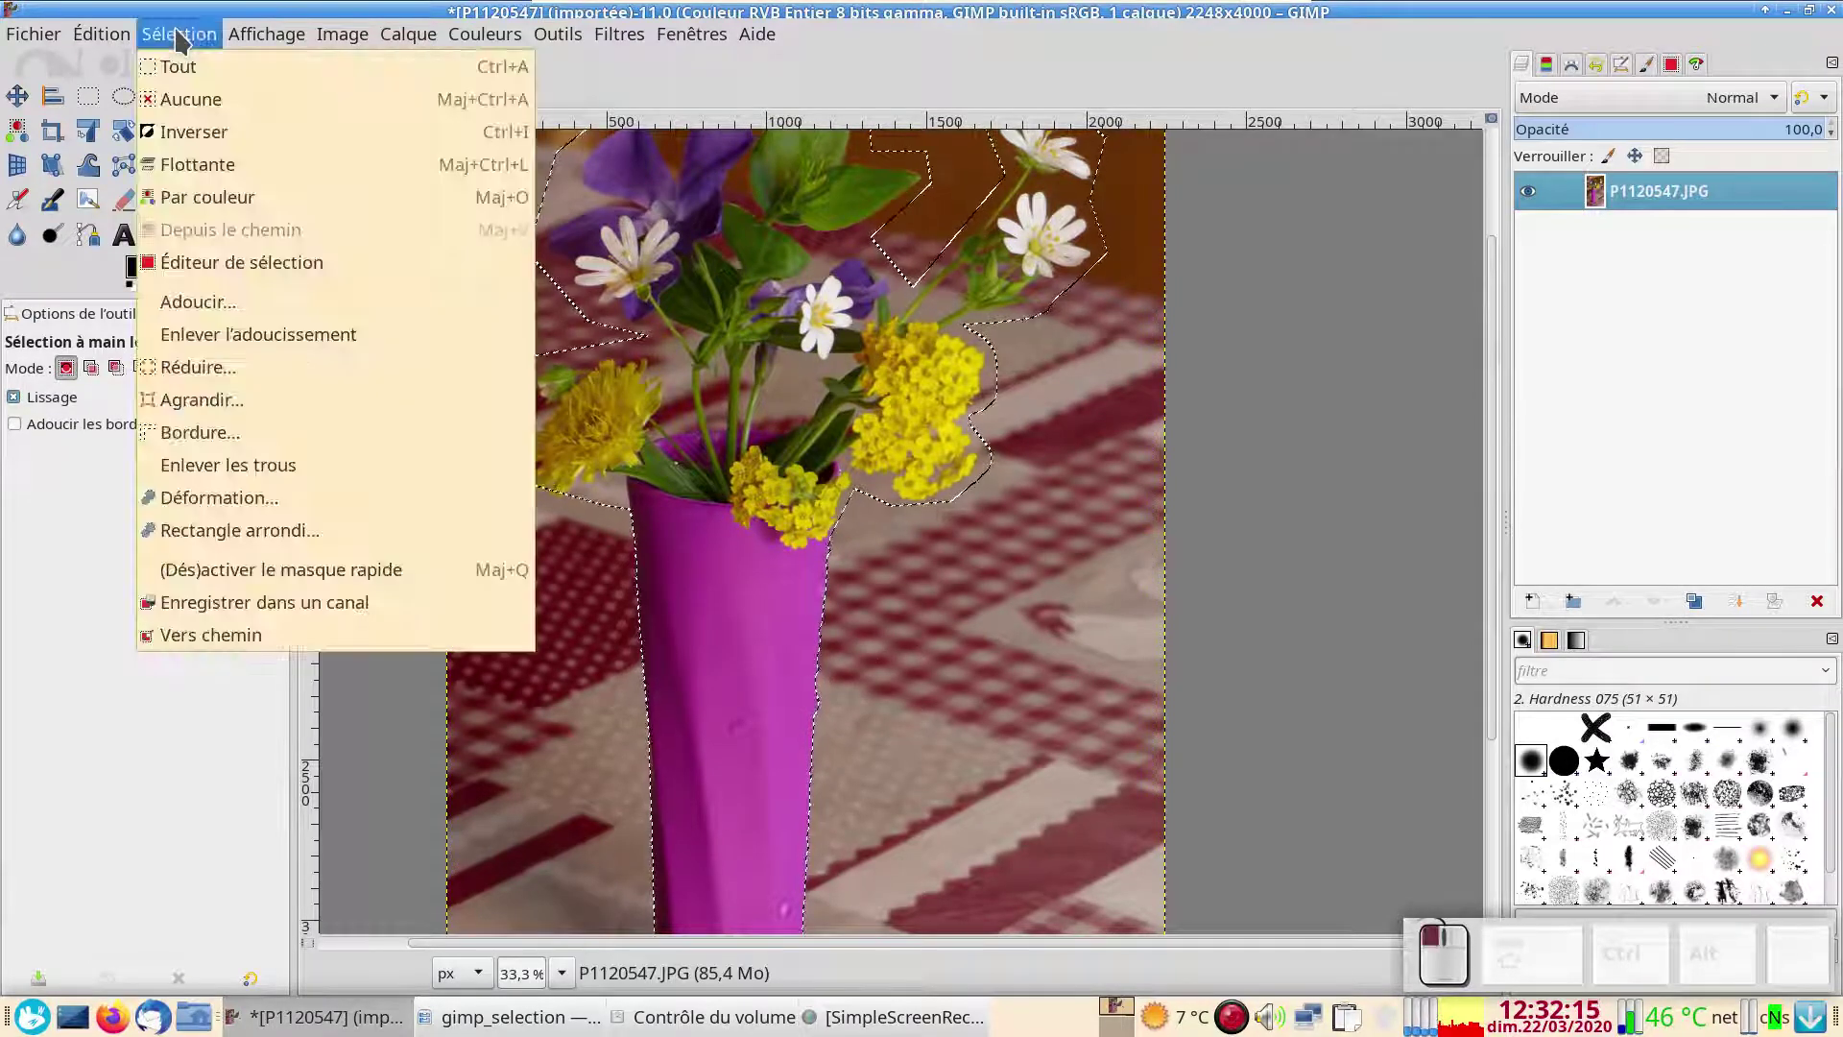
click(237, 303)
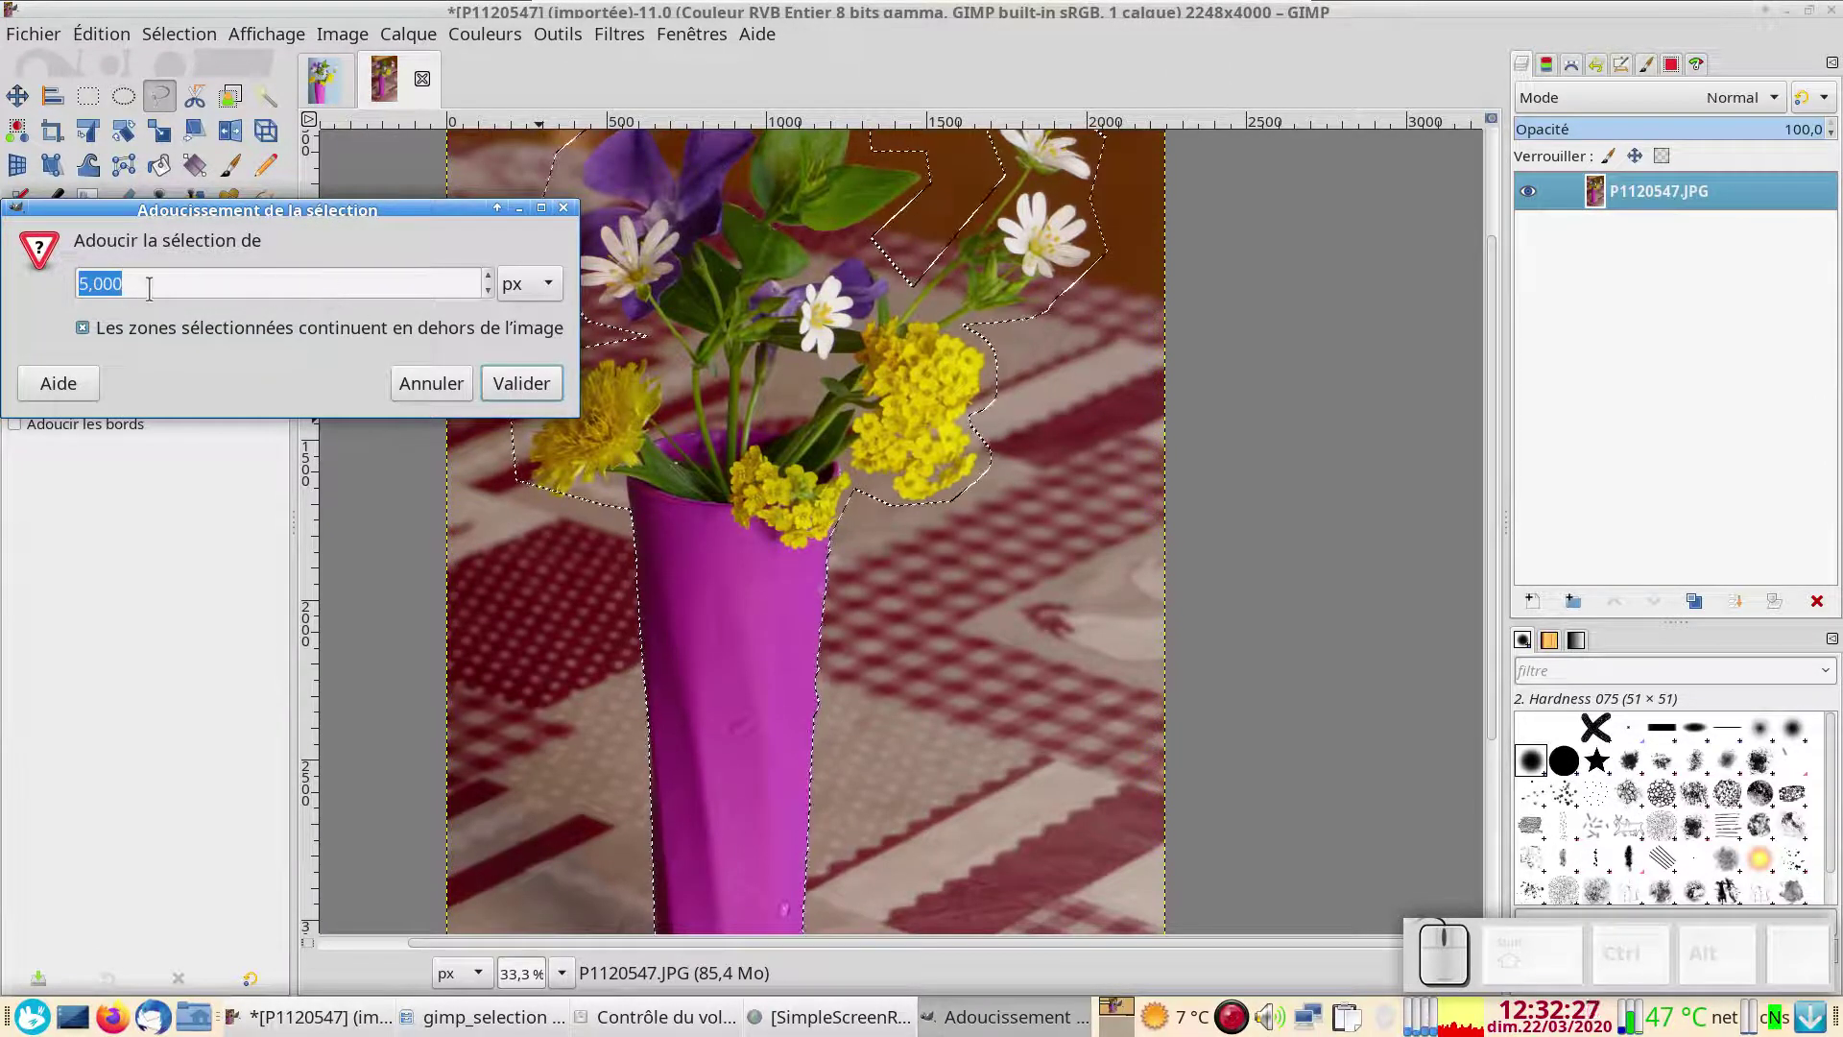
click(523, 385)
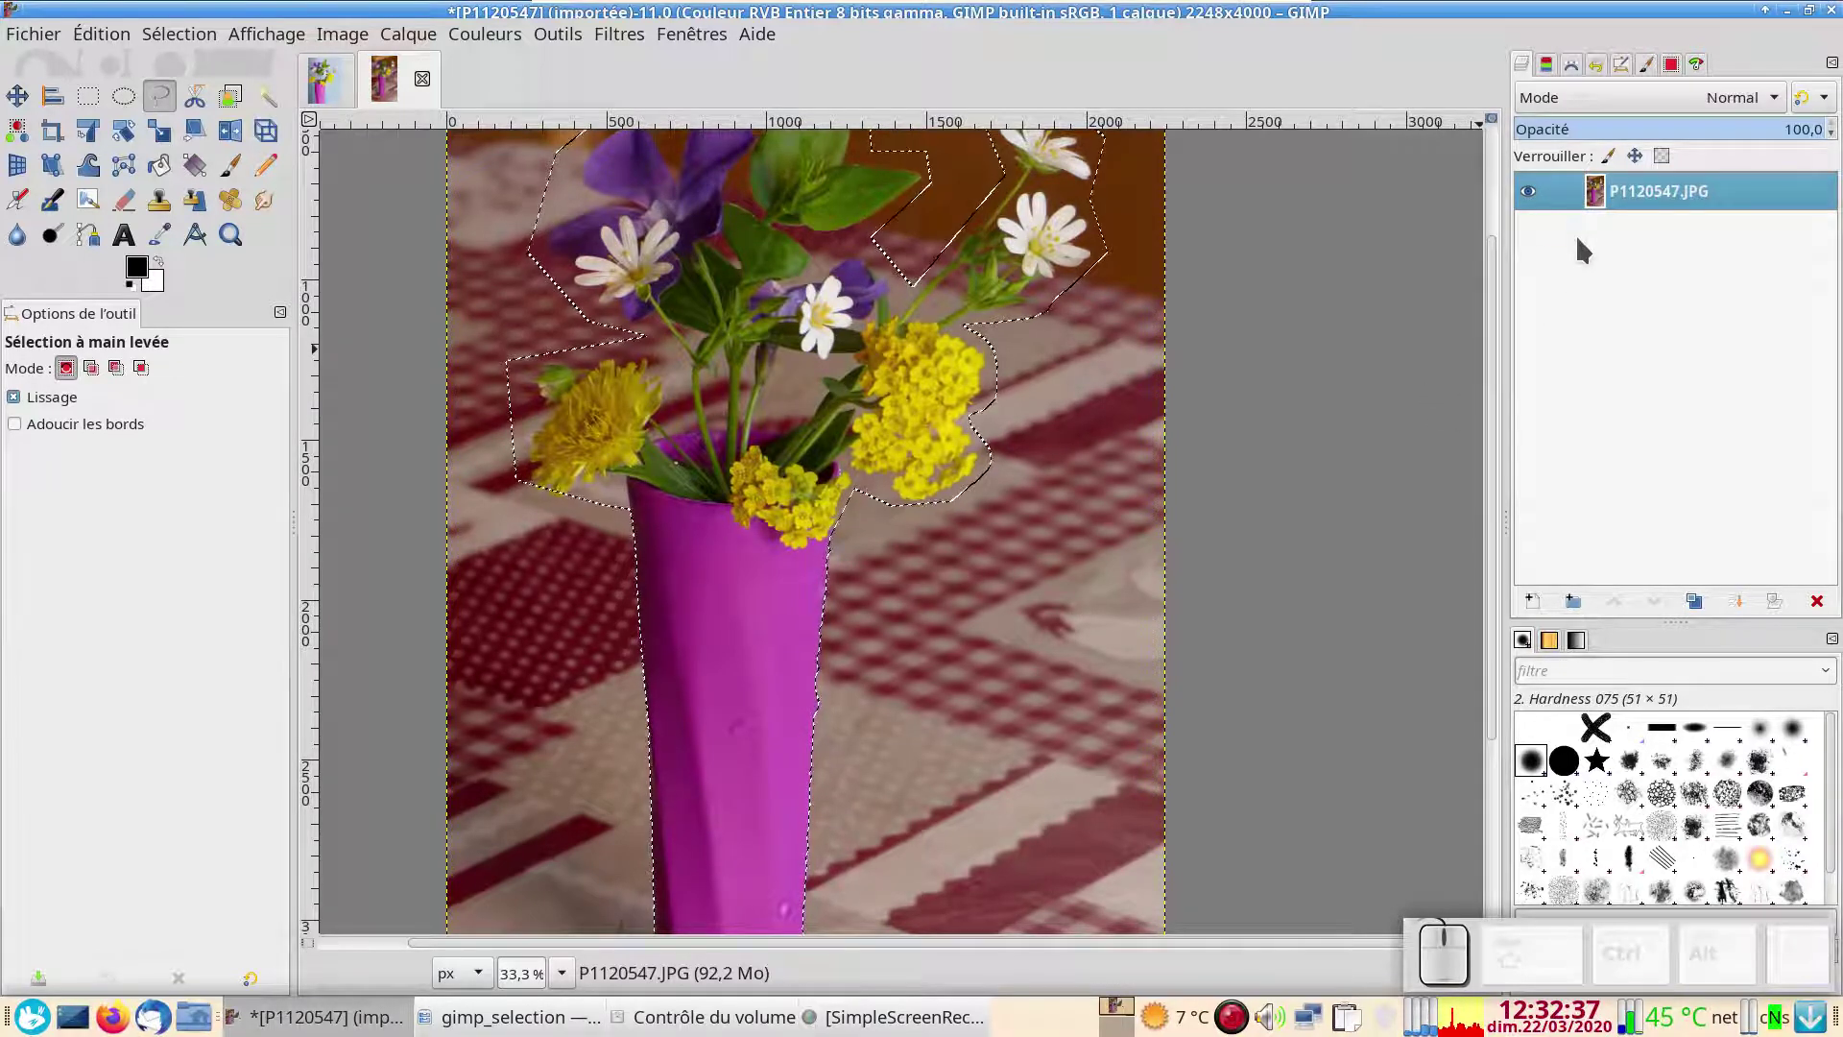
Add a layer mask to the P1120547.JPG layer, initialized from the selection
right_click(1613, 200)
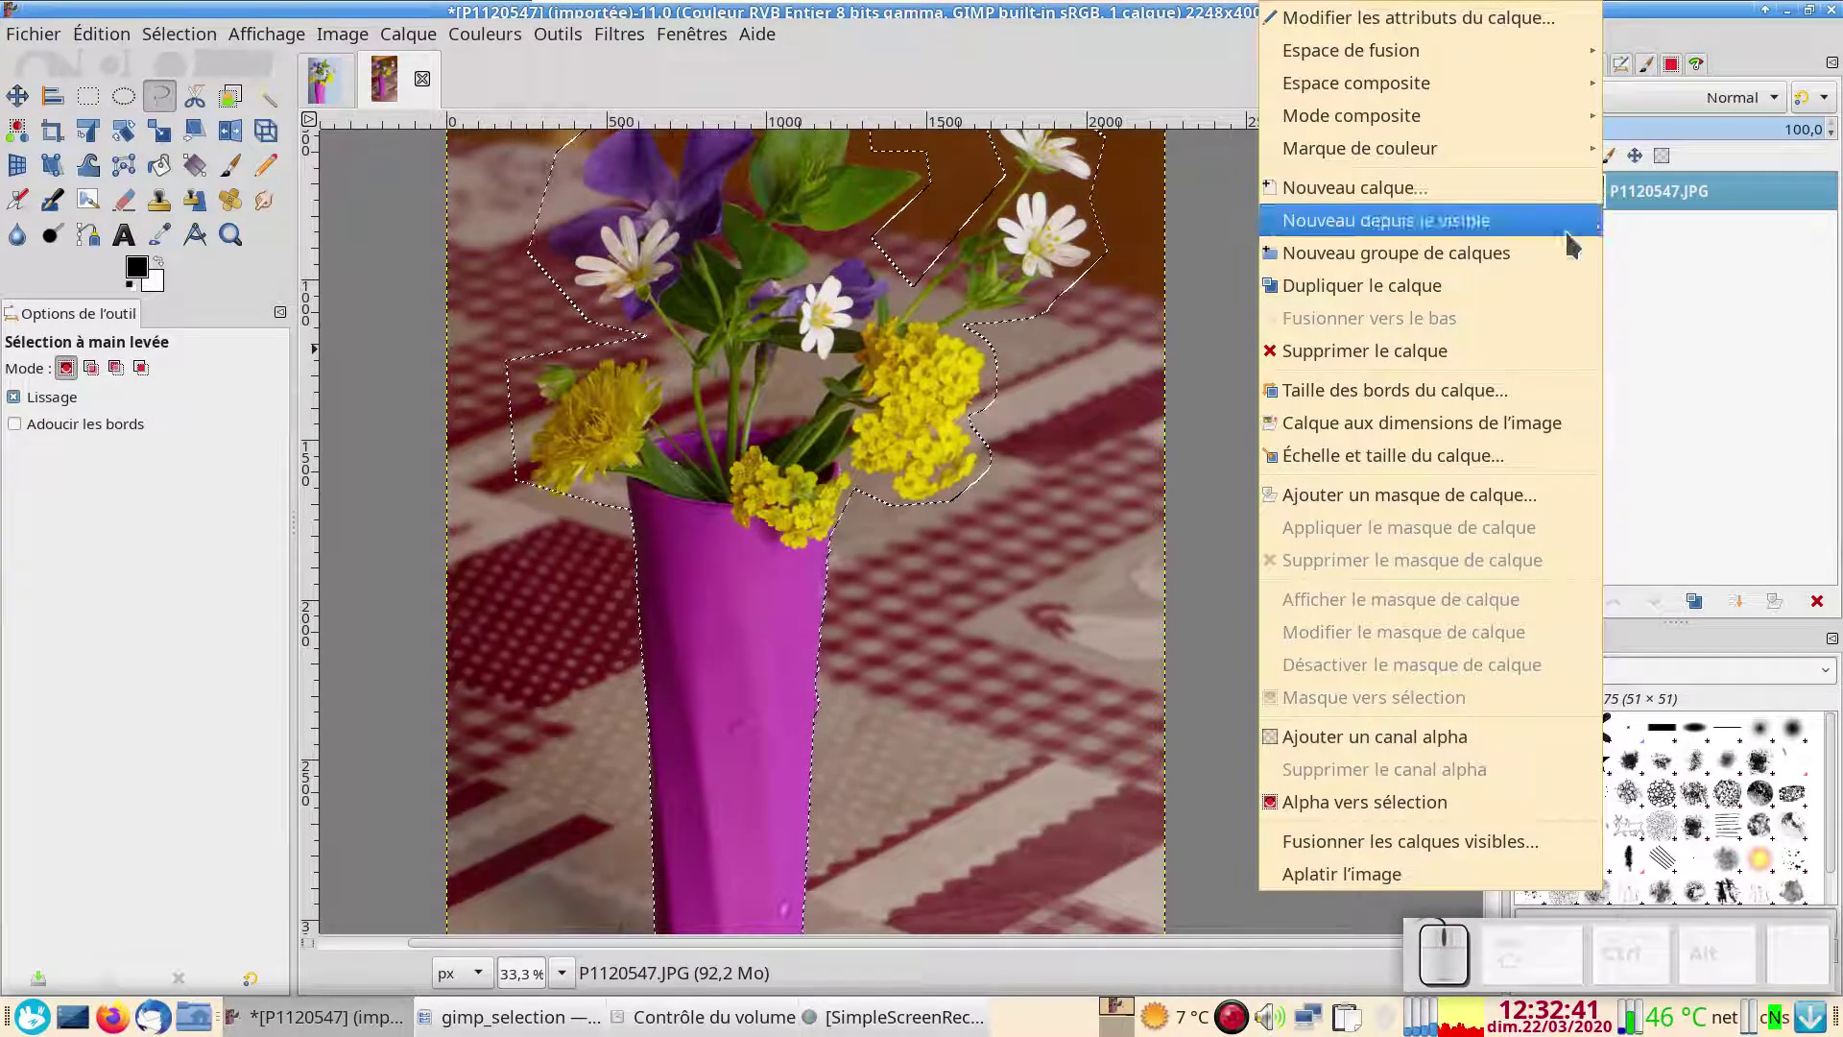
click(1459, 496)
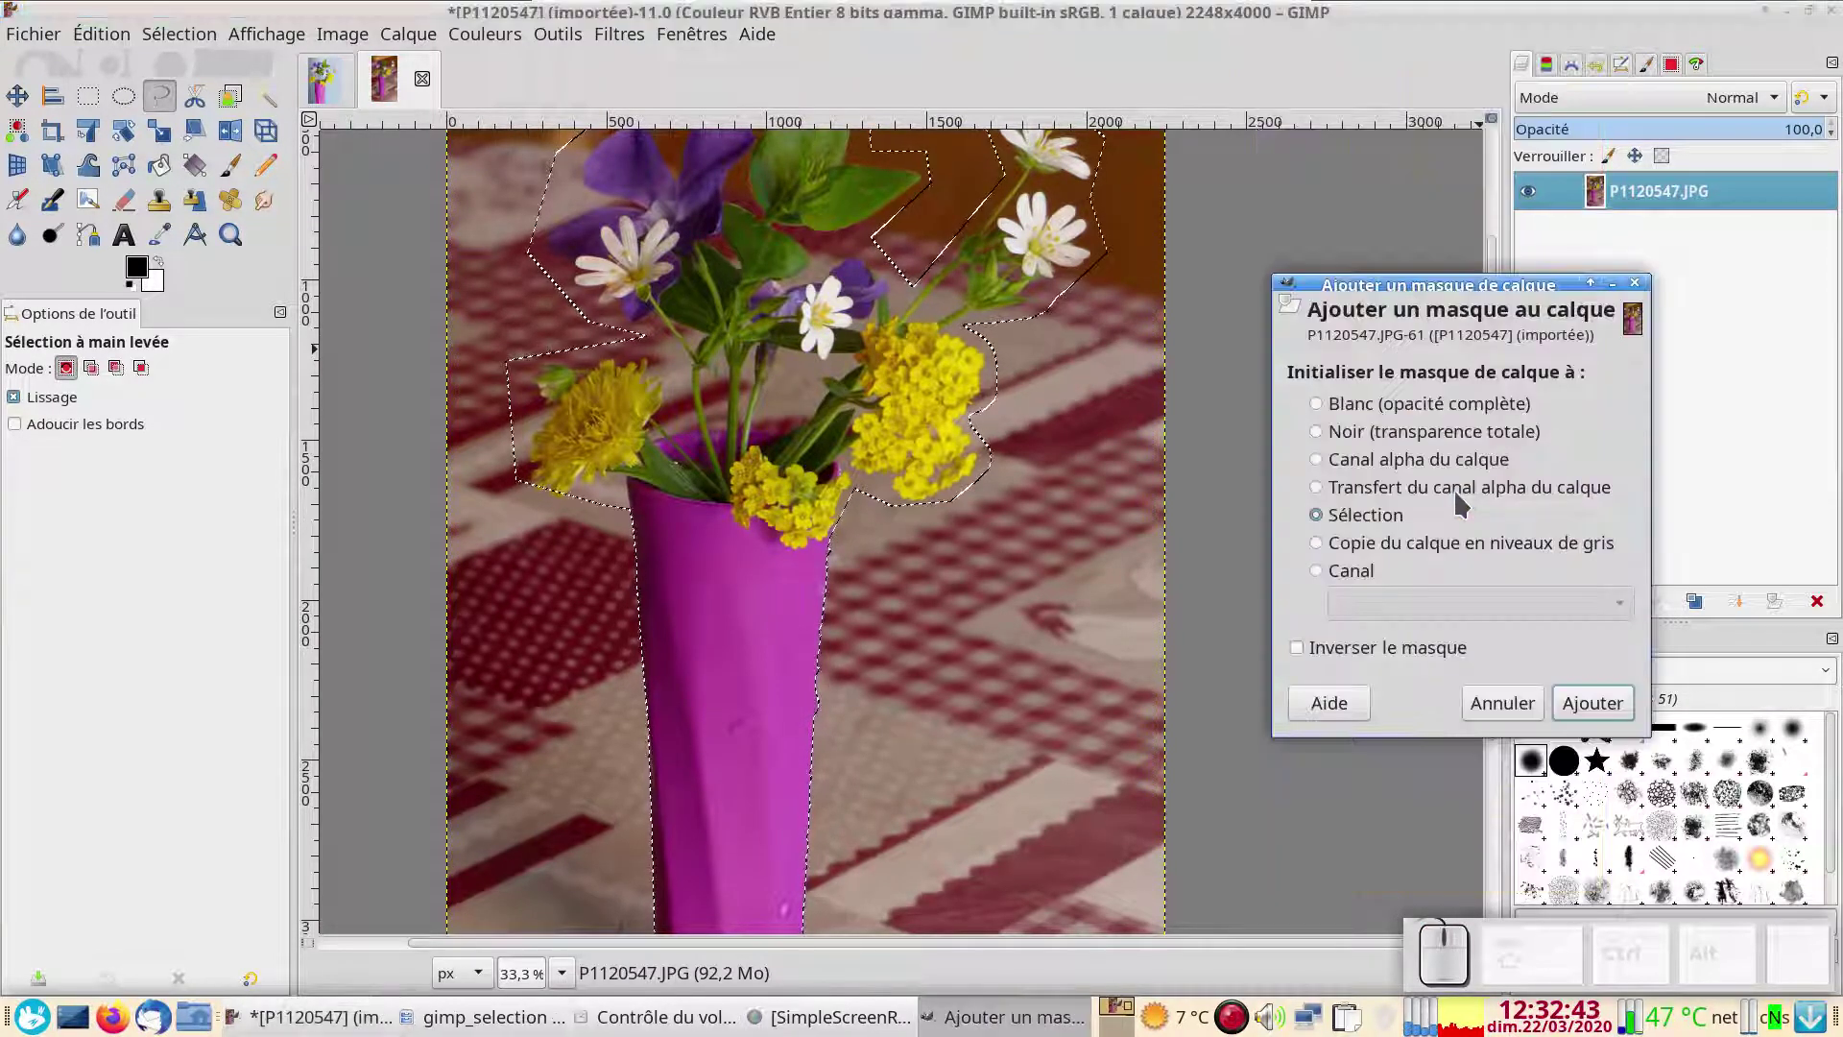
click(1575, 706)
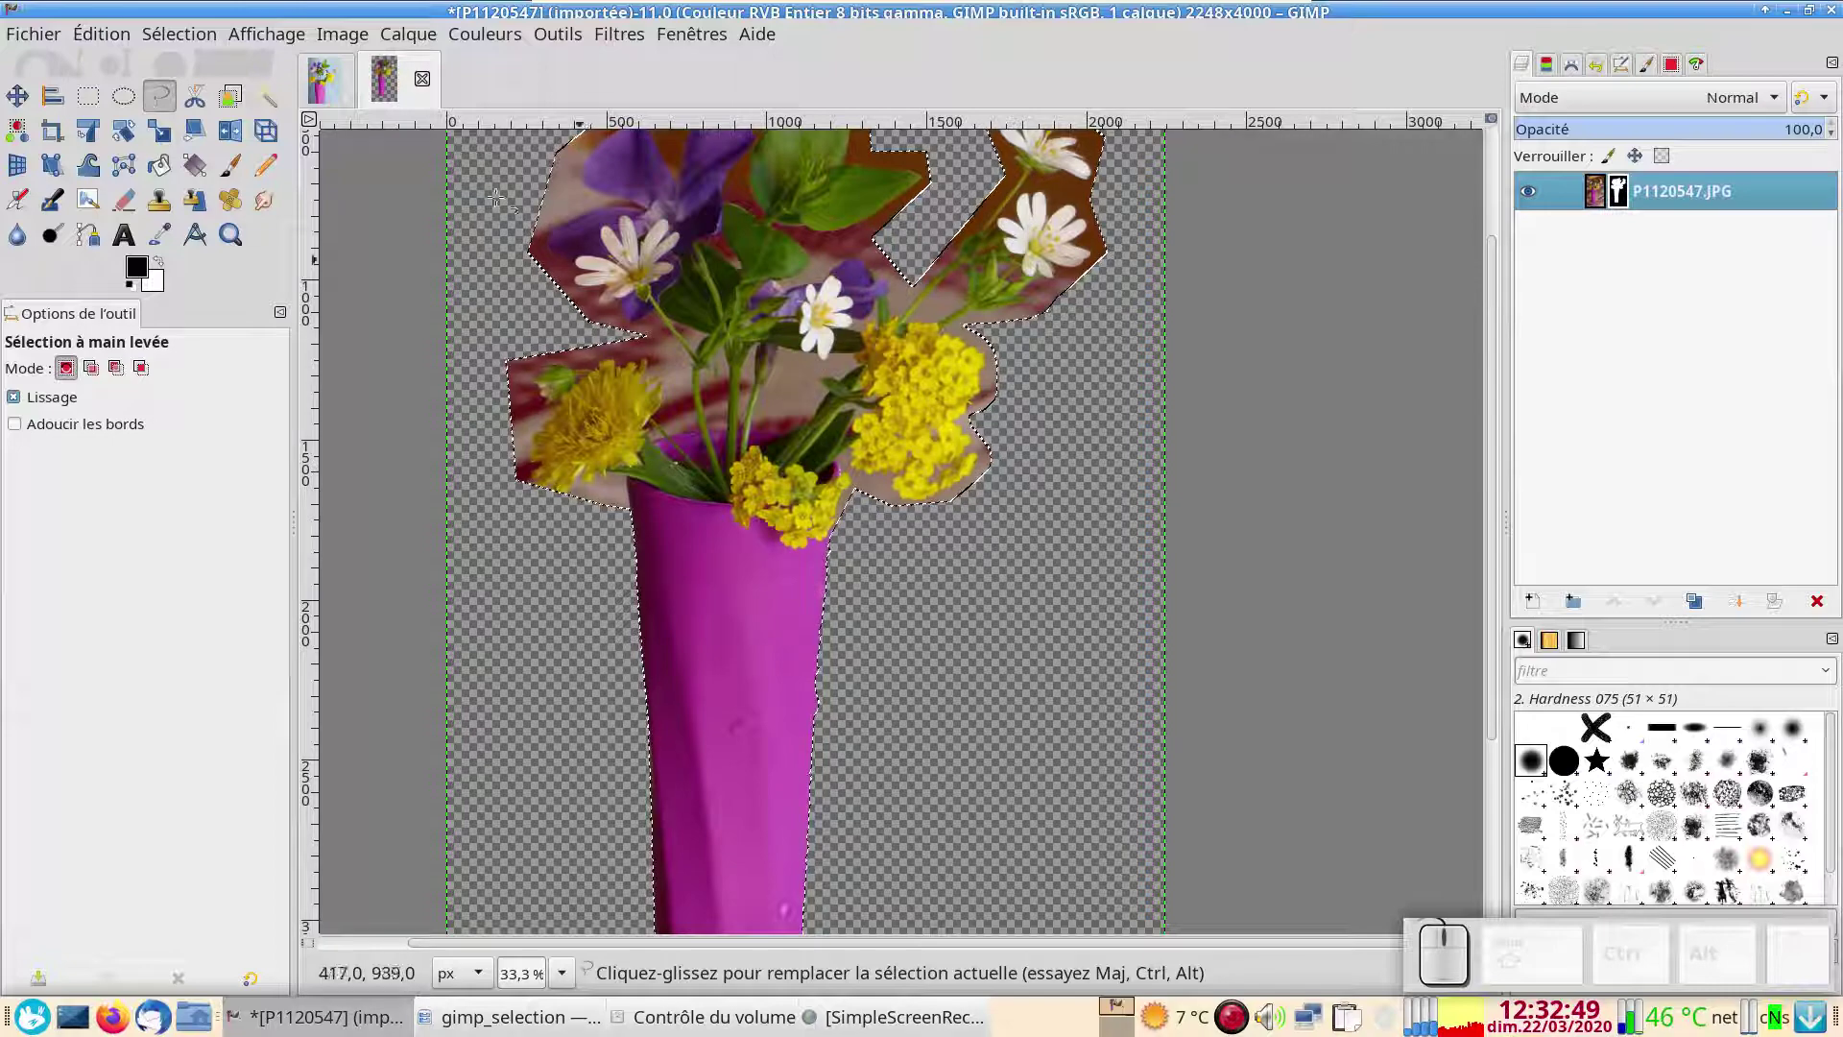
Convert the selection to a path, check it in the path list, and deselect everything
click(165, 38)
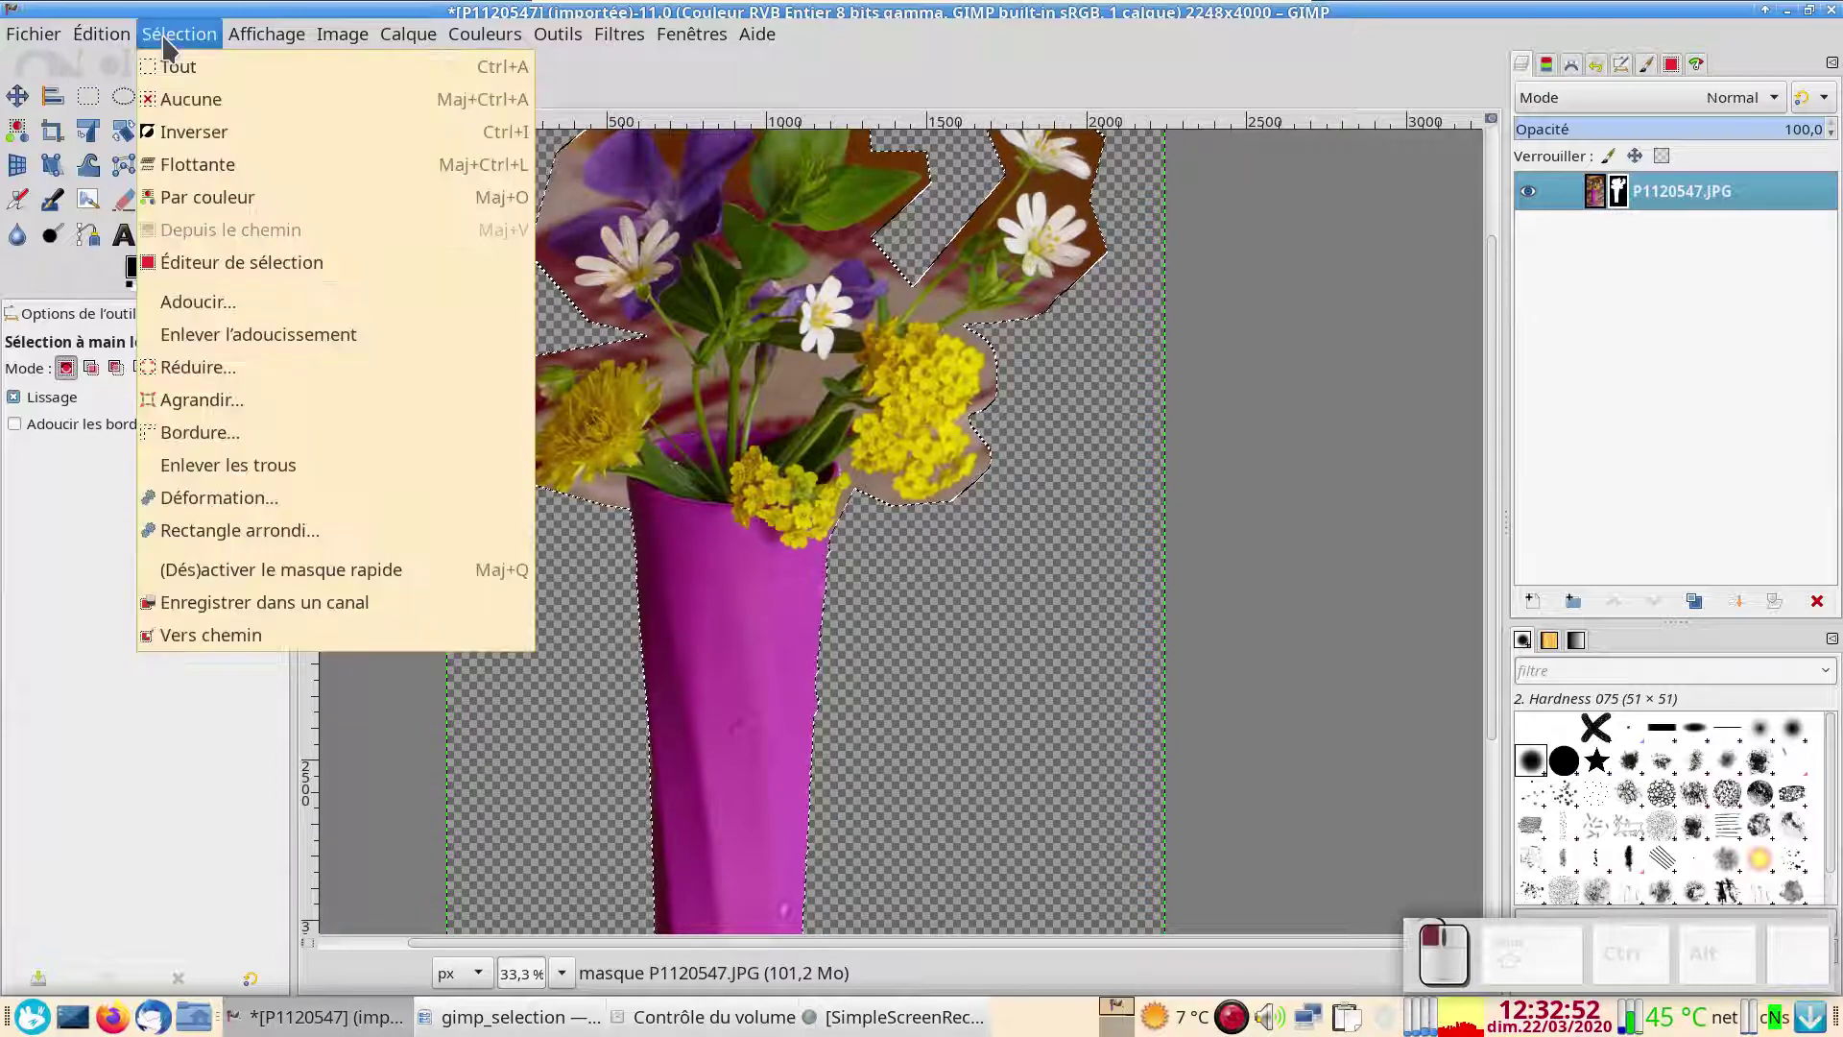
click(230, 634)
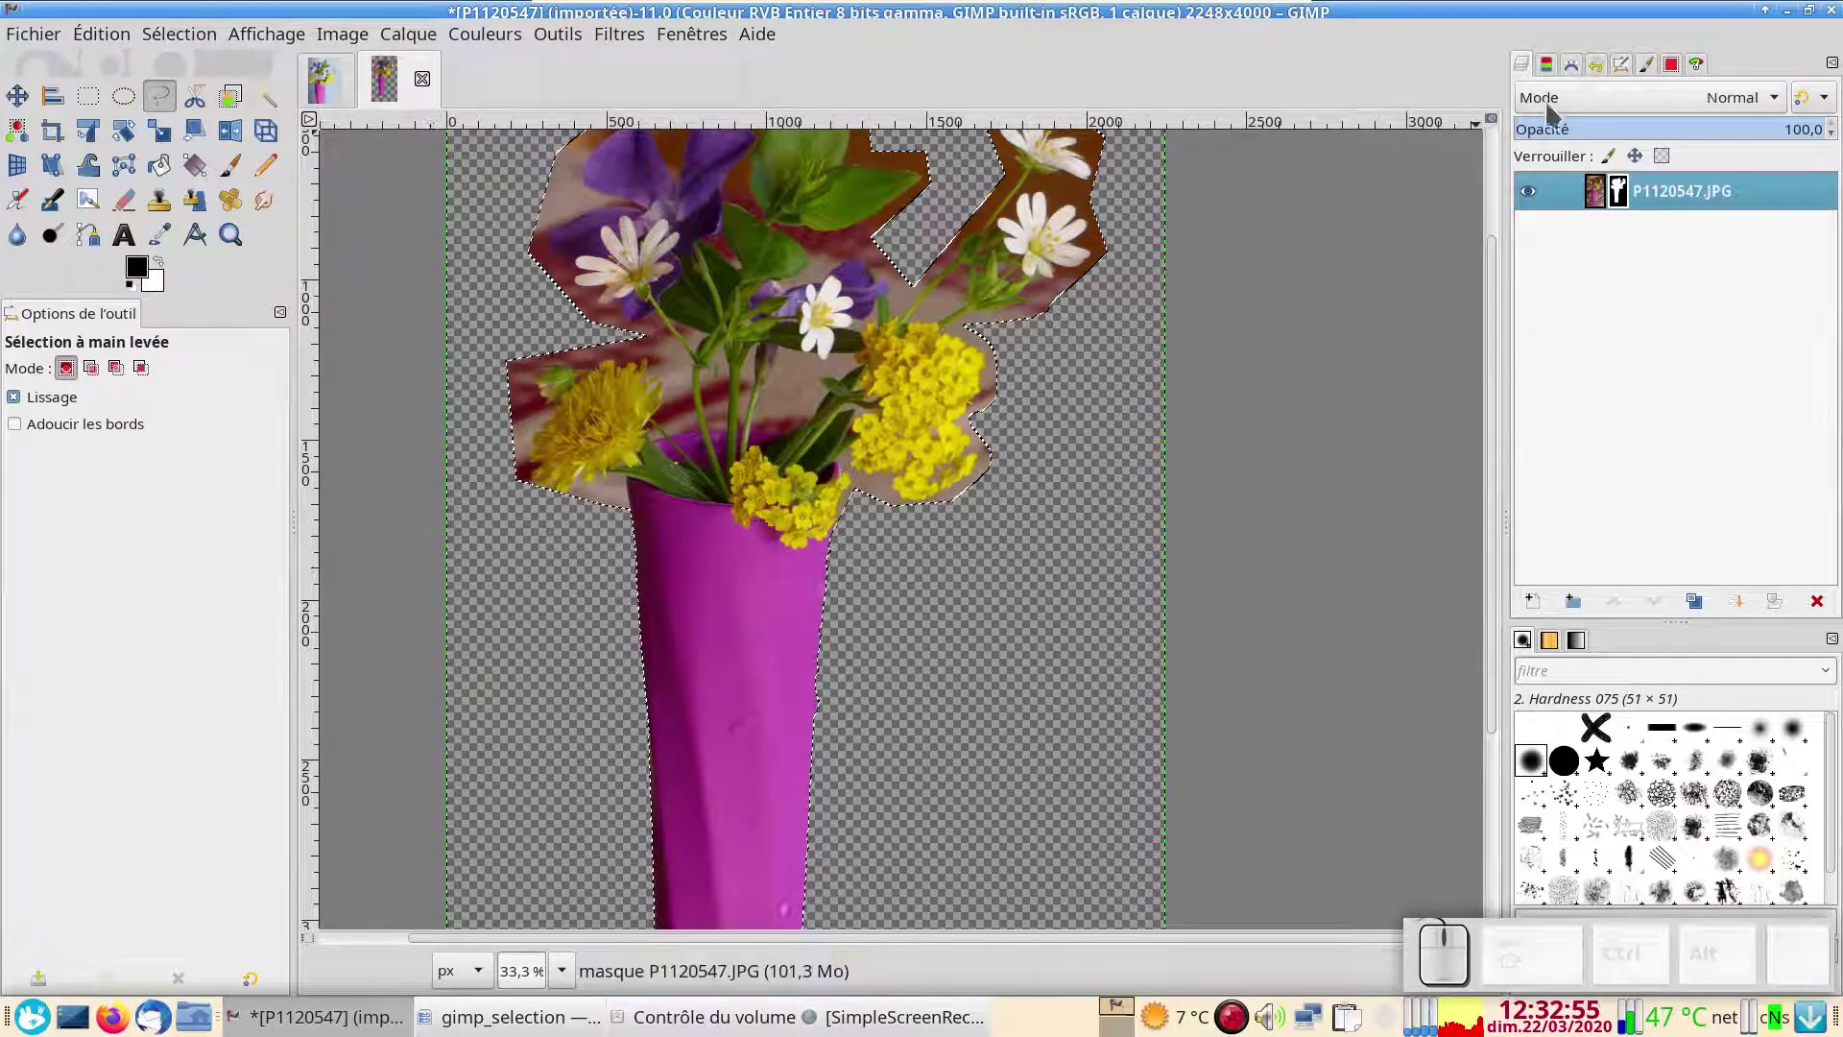
click(1594, 64)
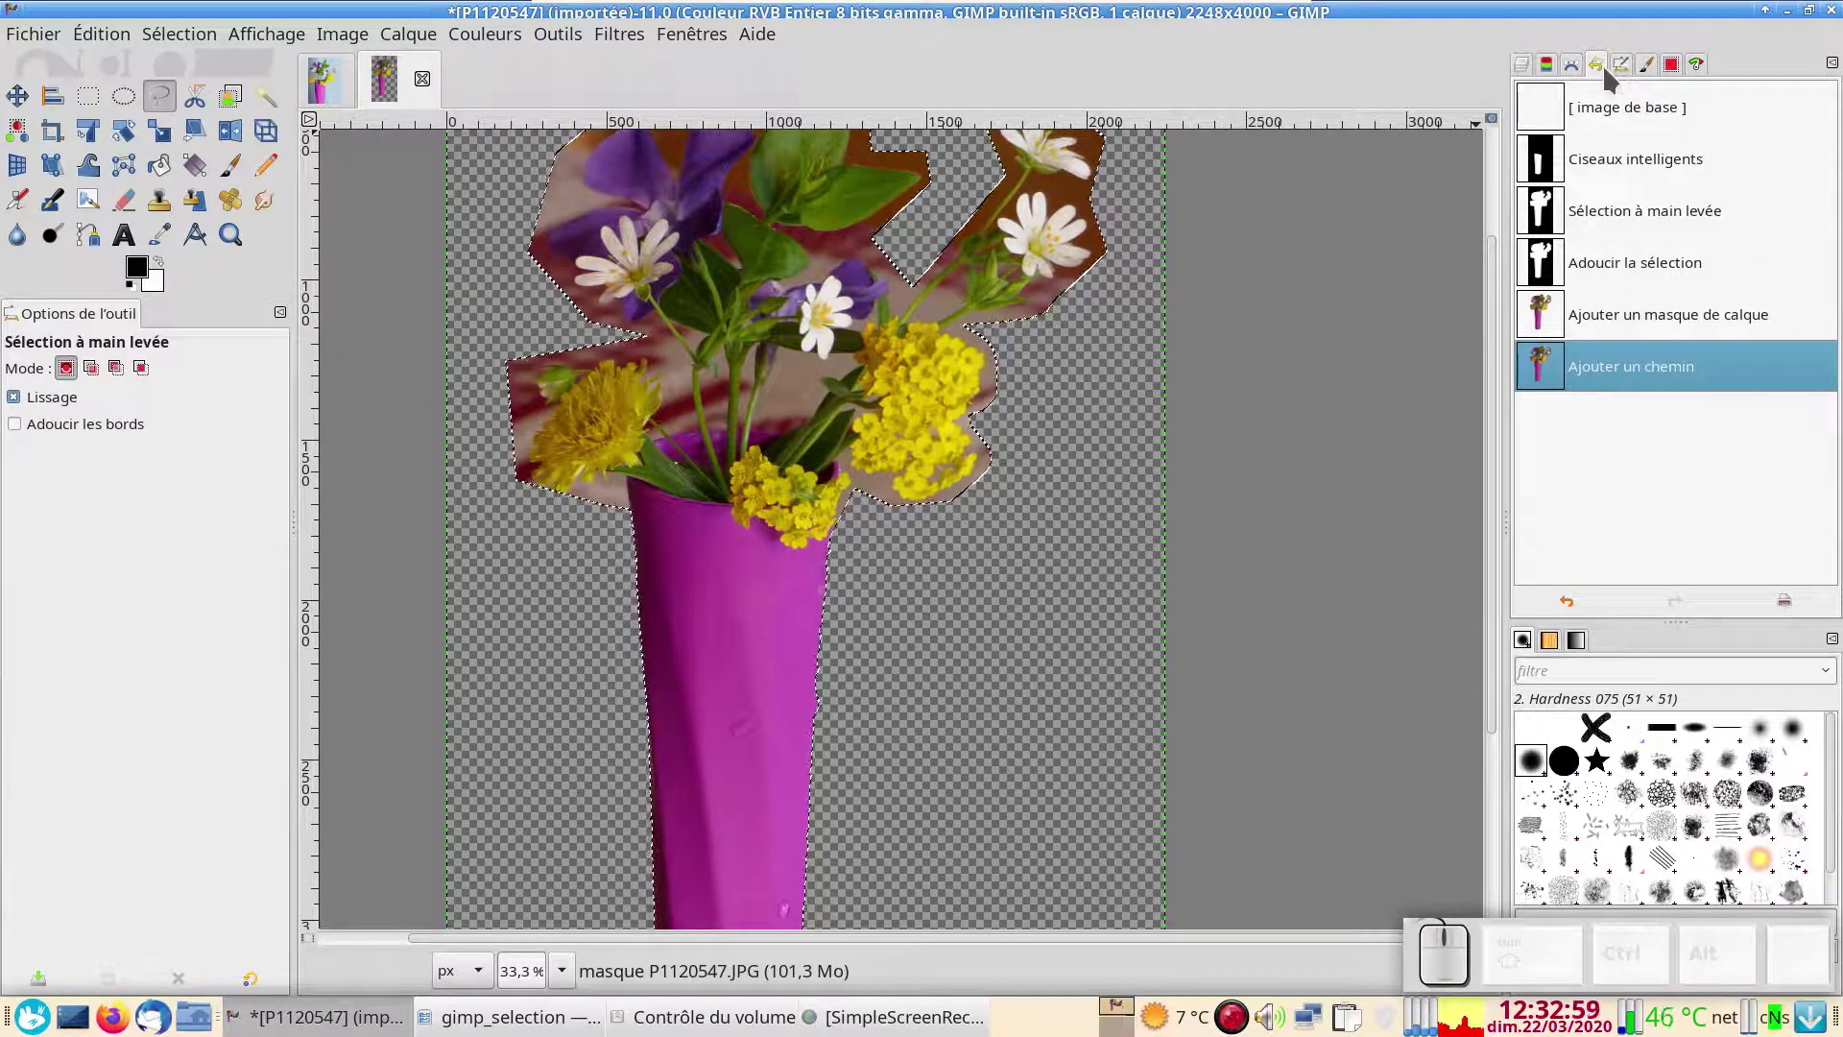
click(1571, 64)
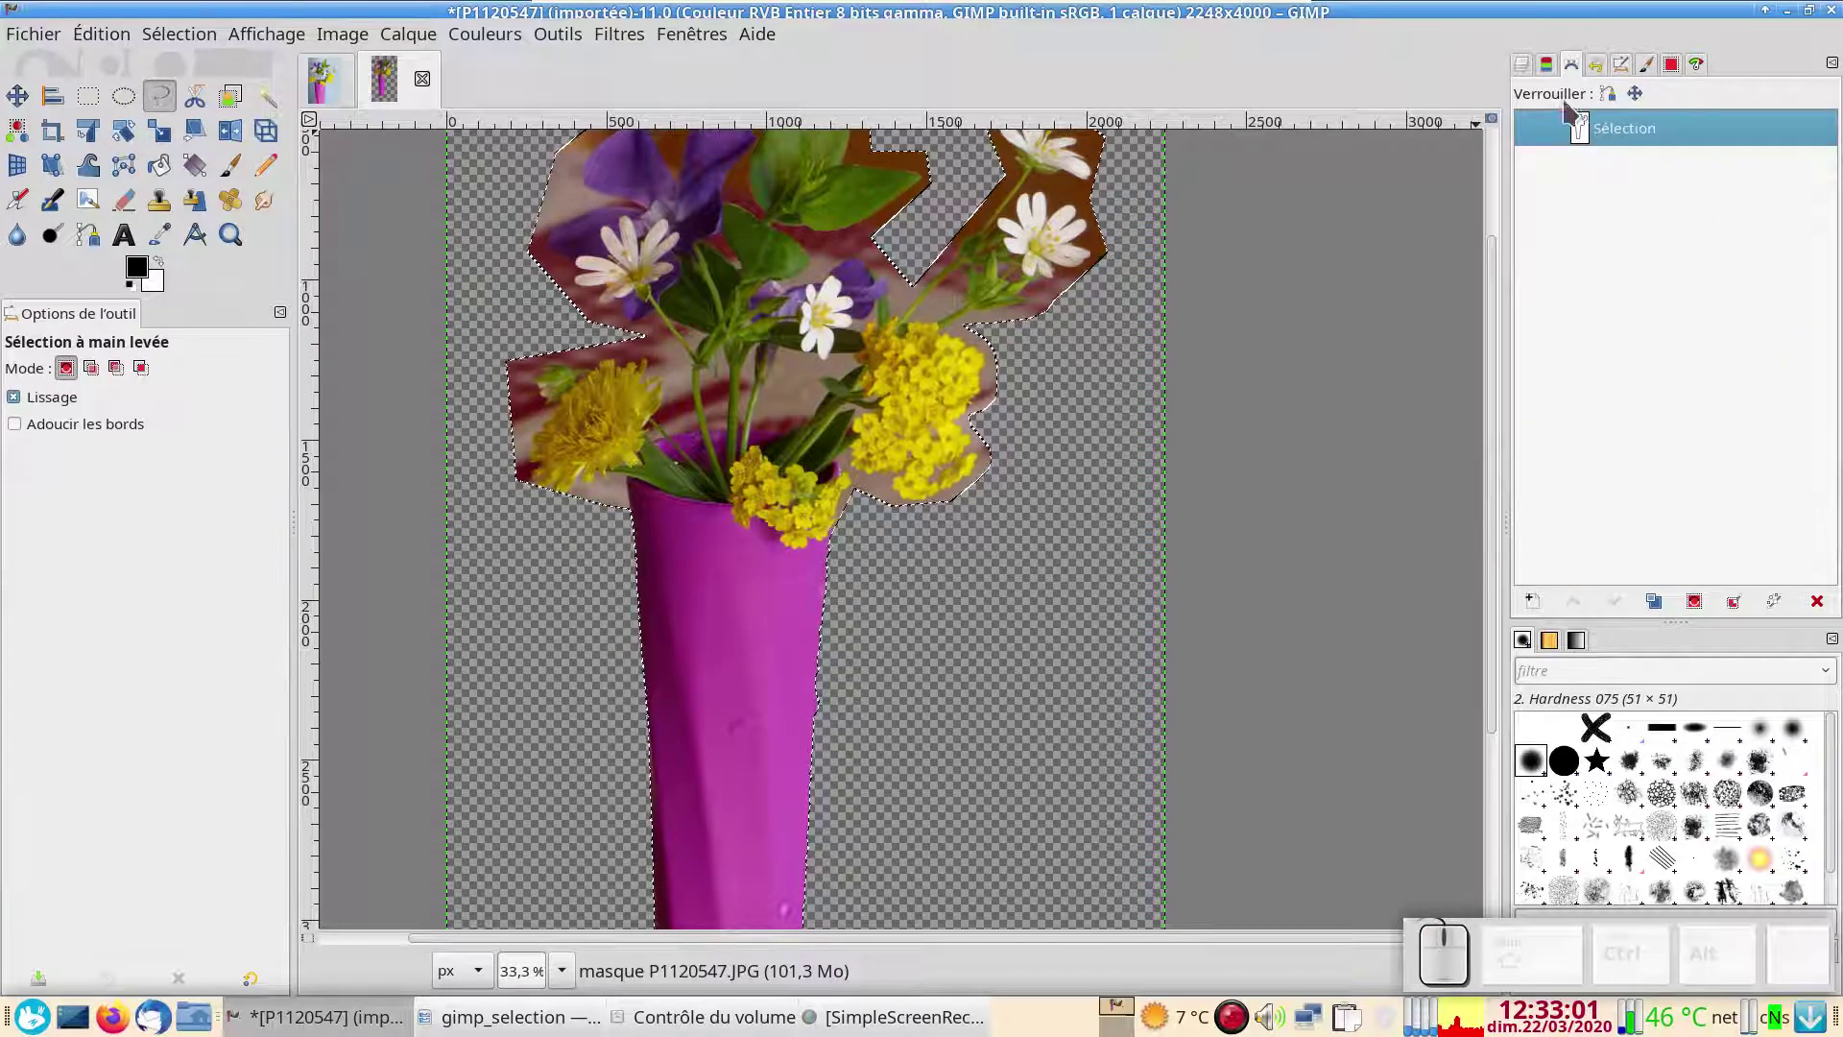
click(1522, 63)
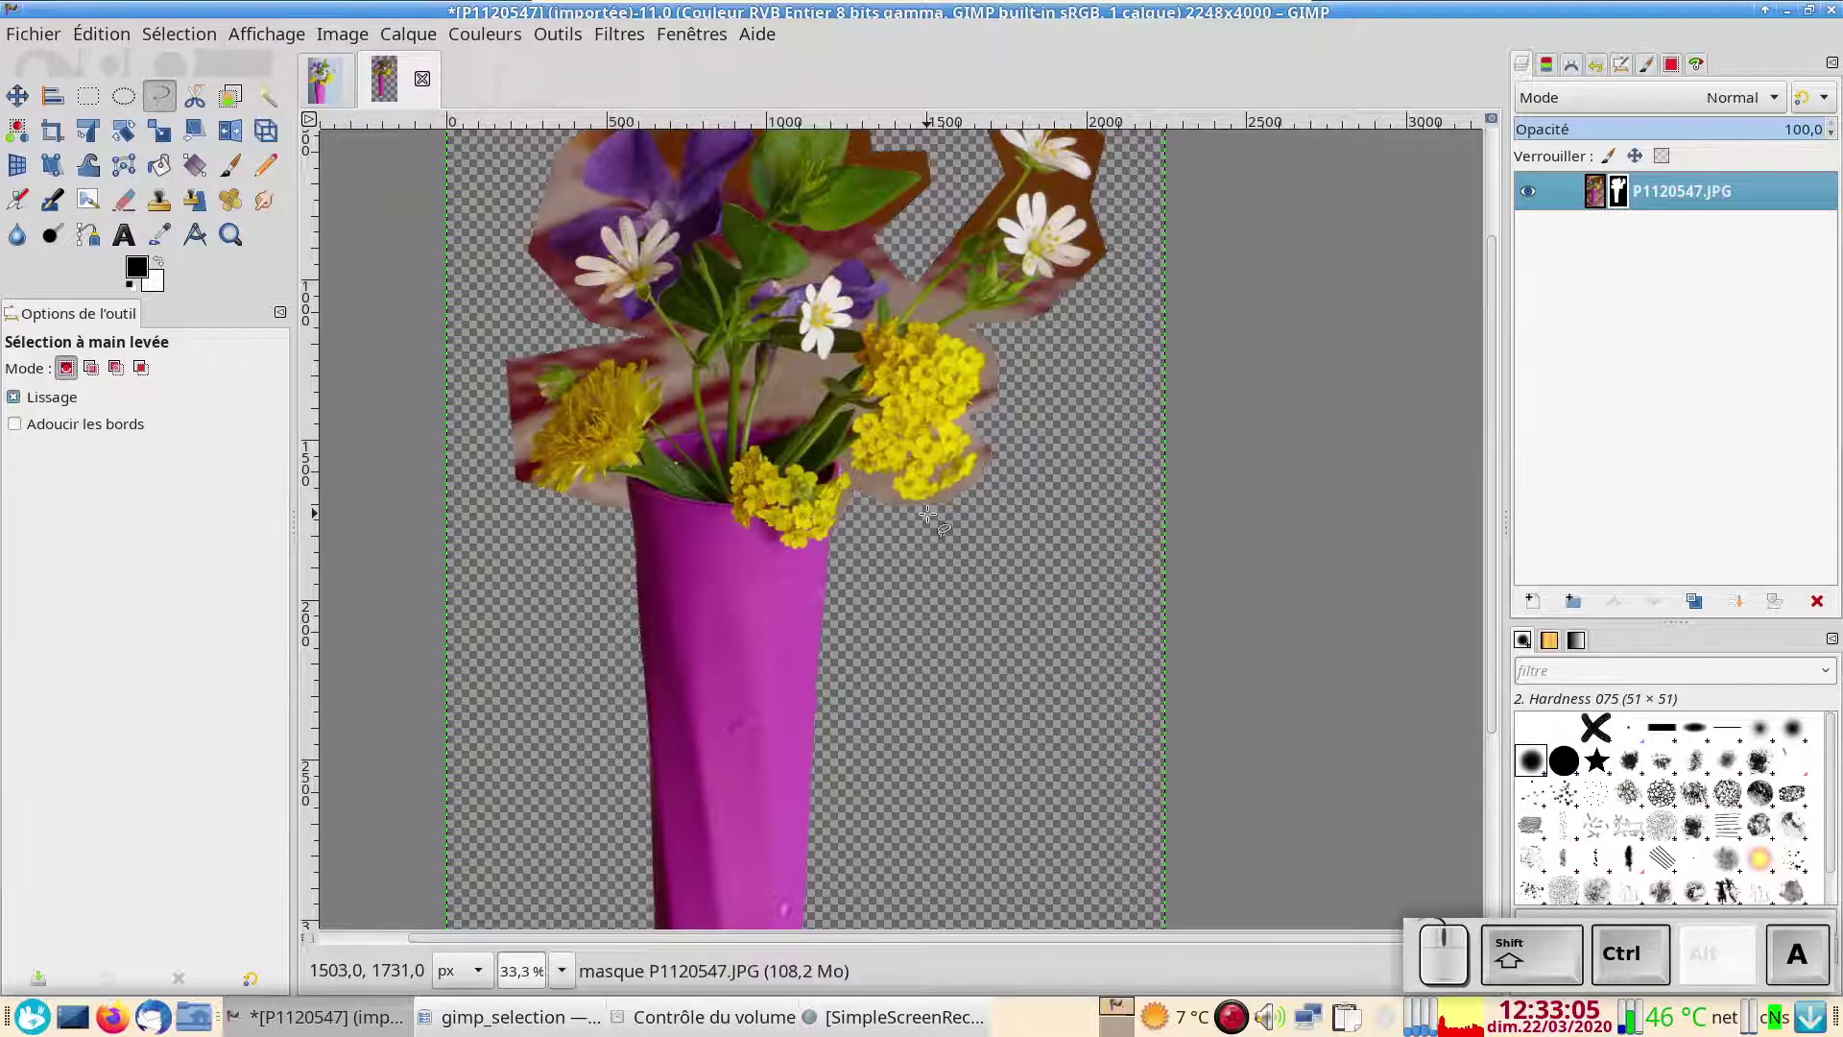
Make the P1120547.JPG layer's image active for editing instead of its mask
scroll(975, 582, up, 4)
scroll(975, 582, up, 5)
scroll(974, 582, left, 5)
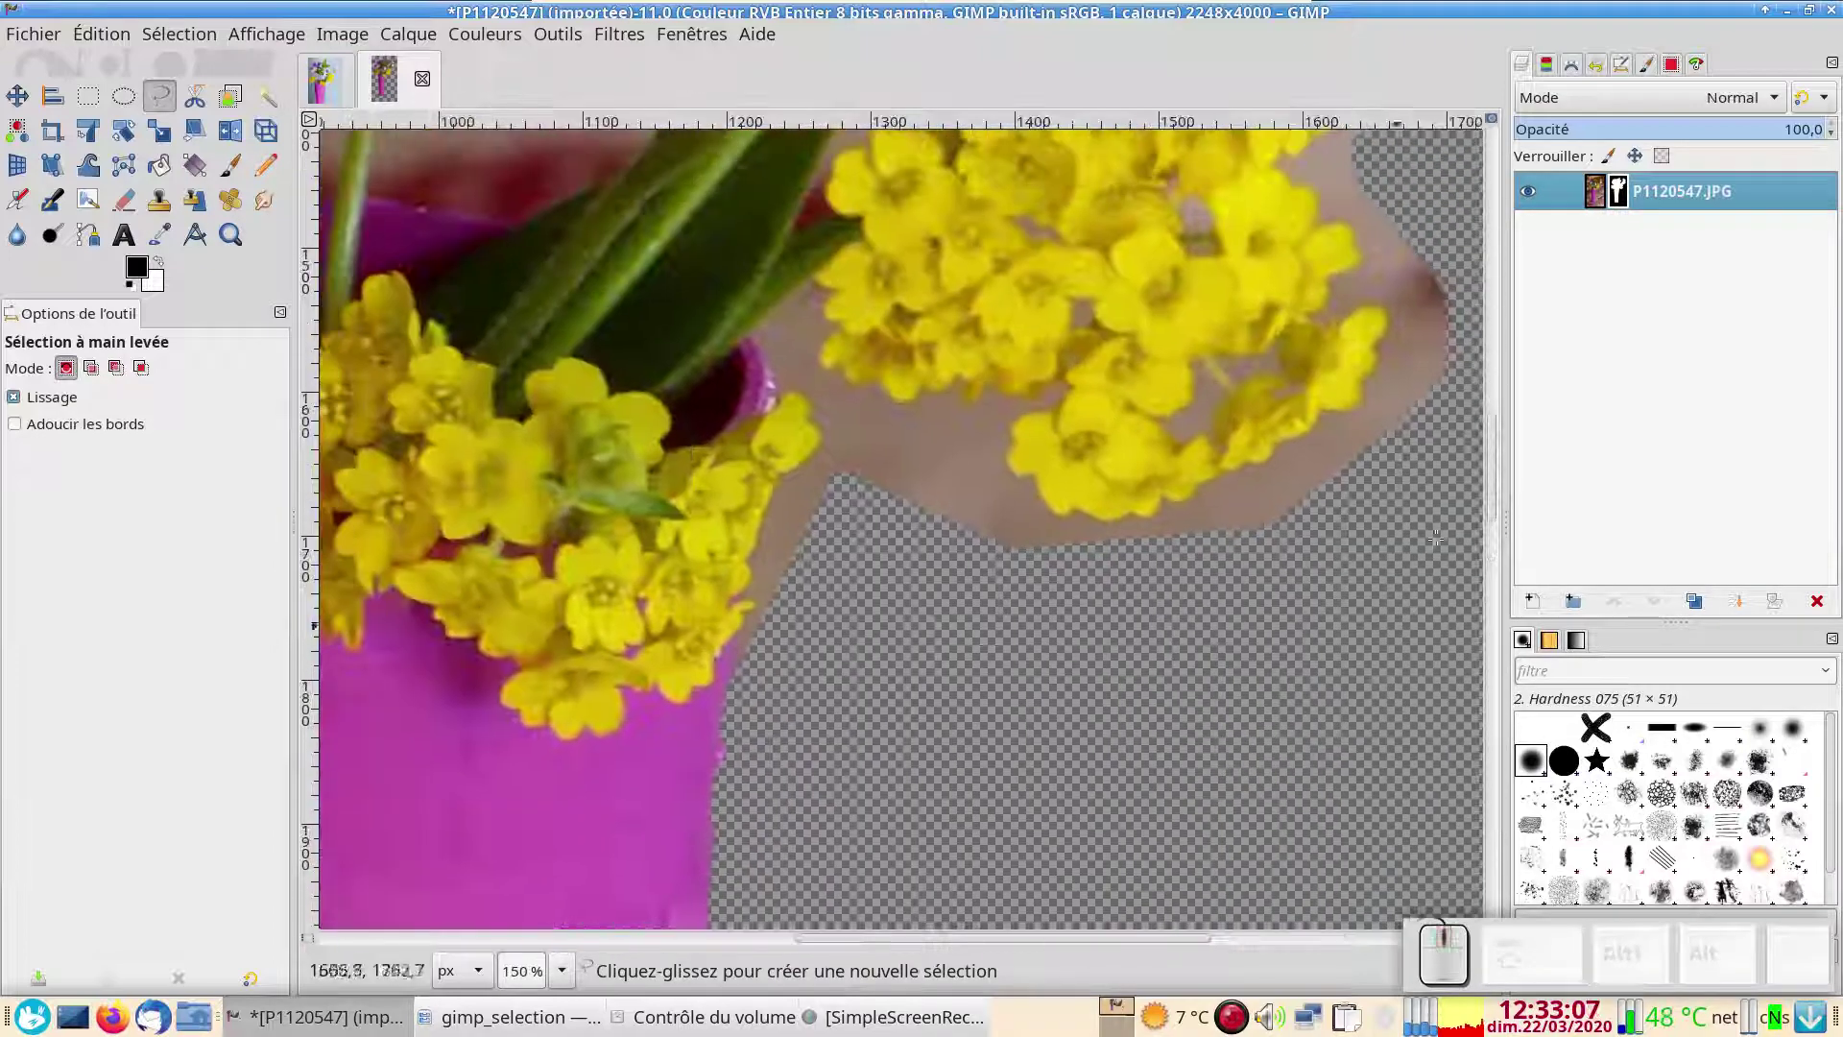
click(1594, 202)
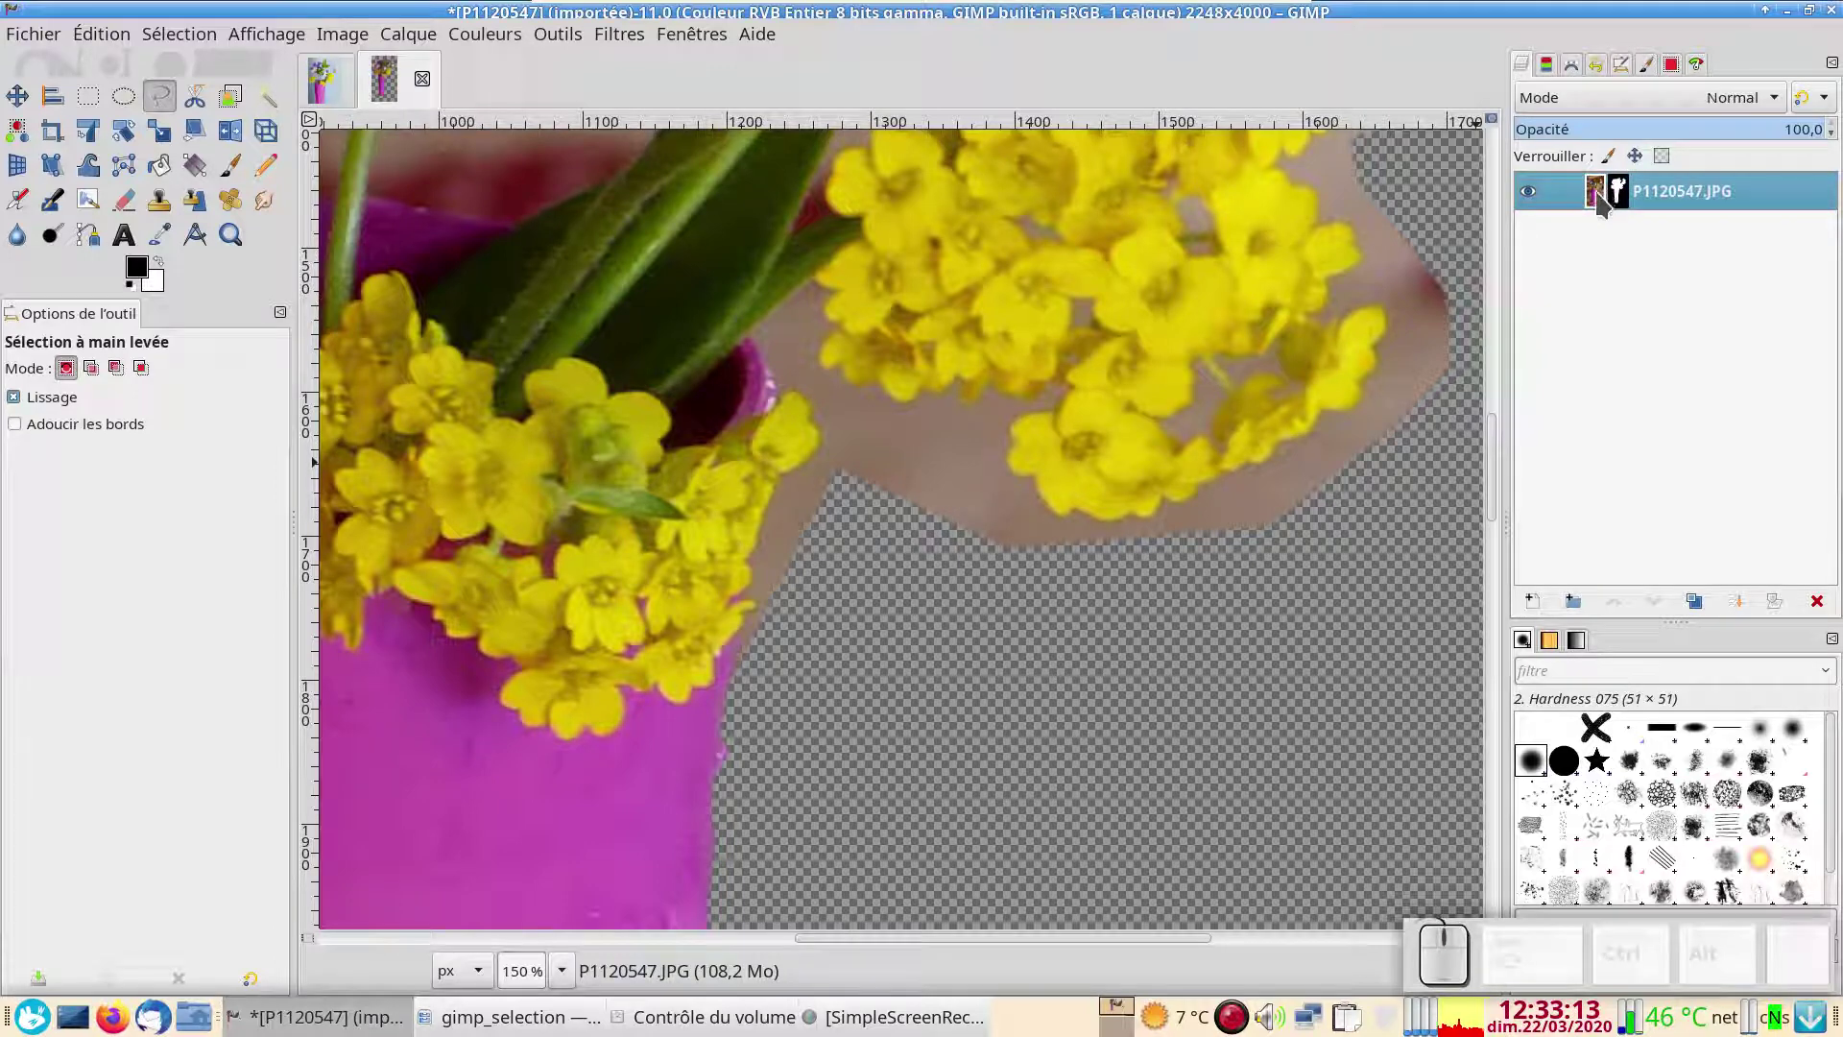
click(1598, 188)
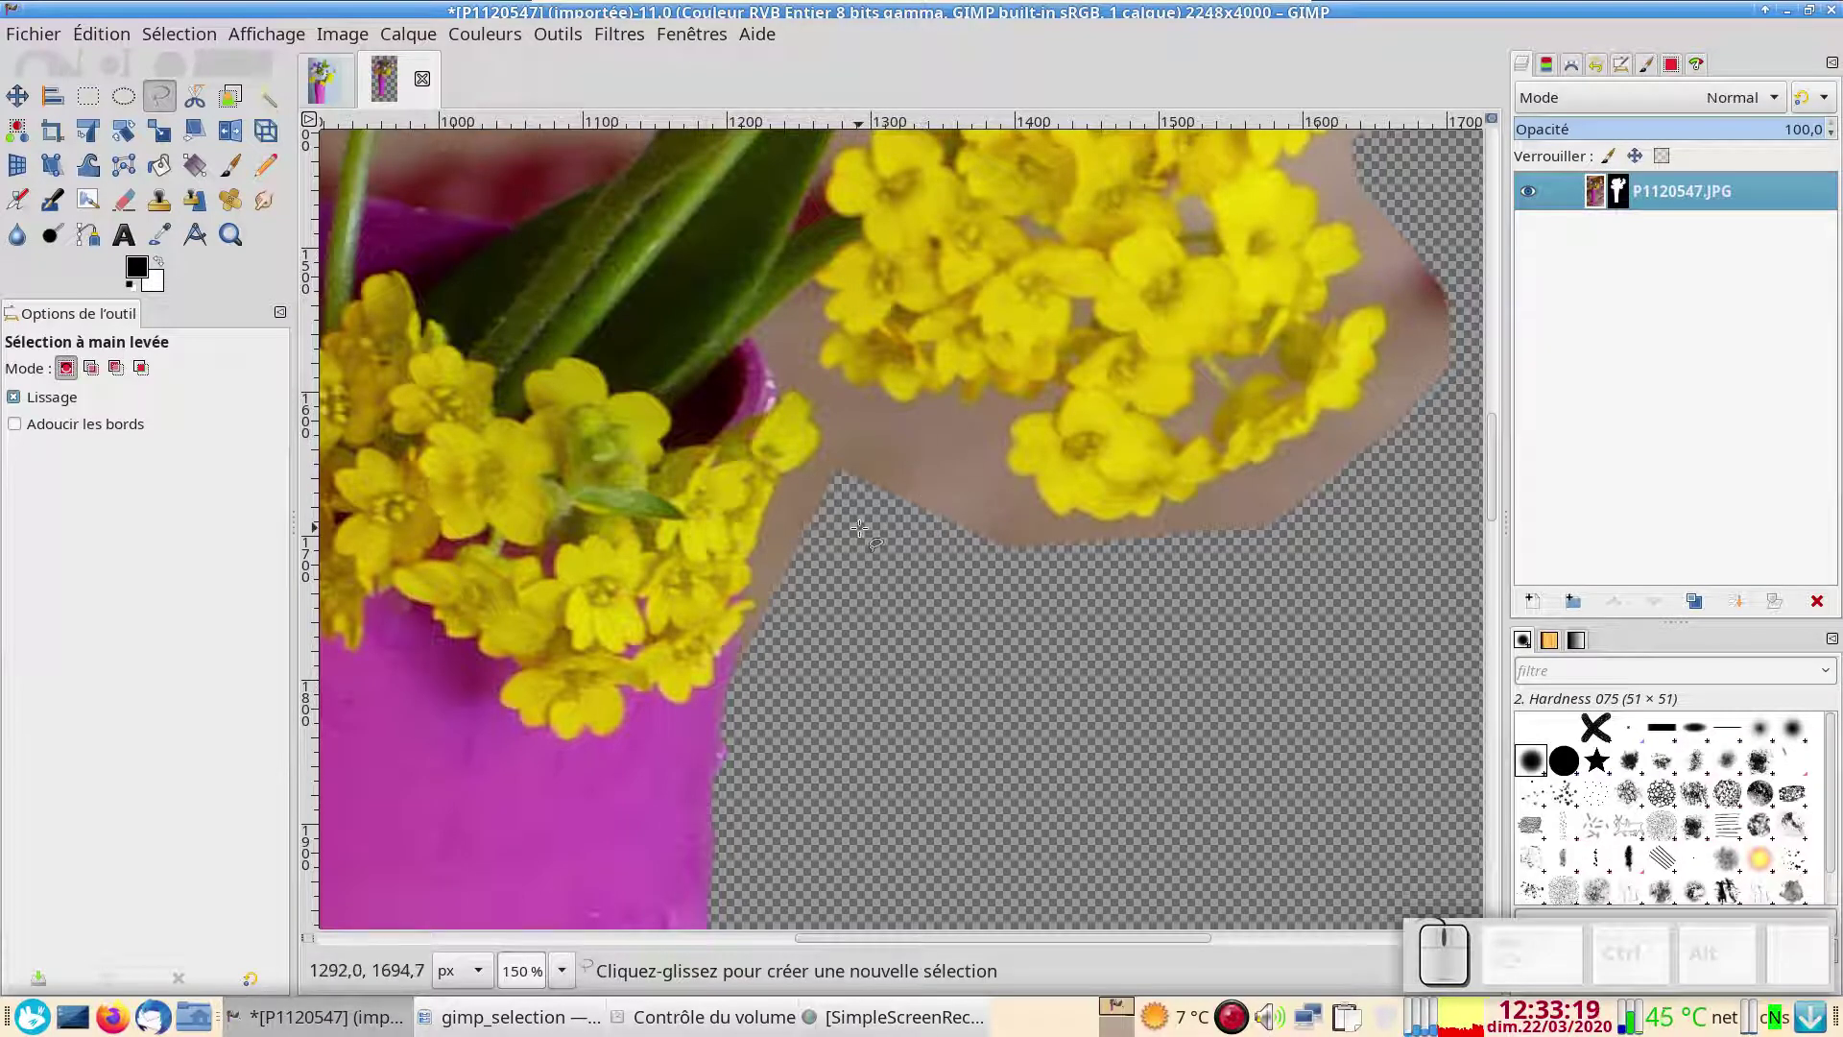
Select the tablecloth areas around the right yellow flower cluster and below the two white flowers with Fuzzy Select at threshold 14.4
ctrl+scroll(859, 529, down, 3)
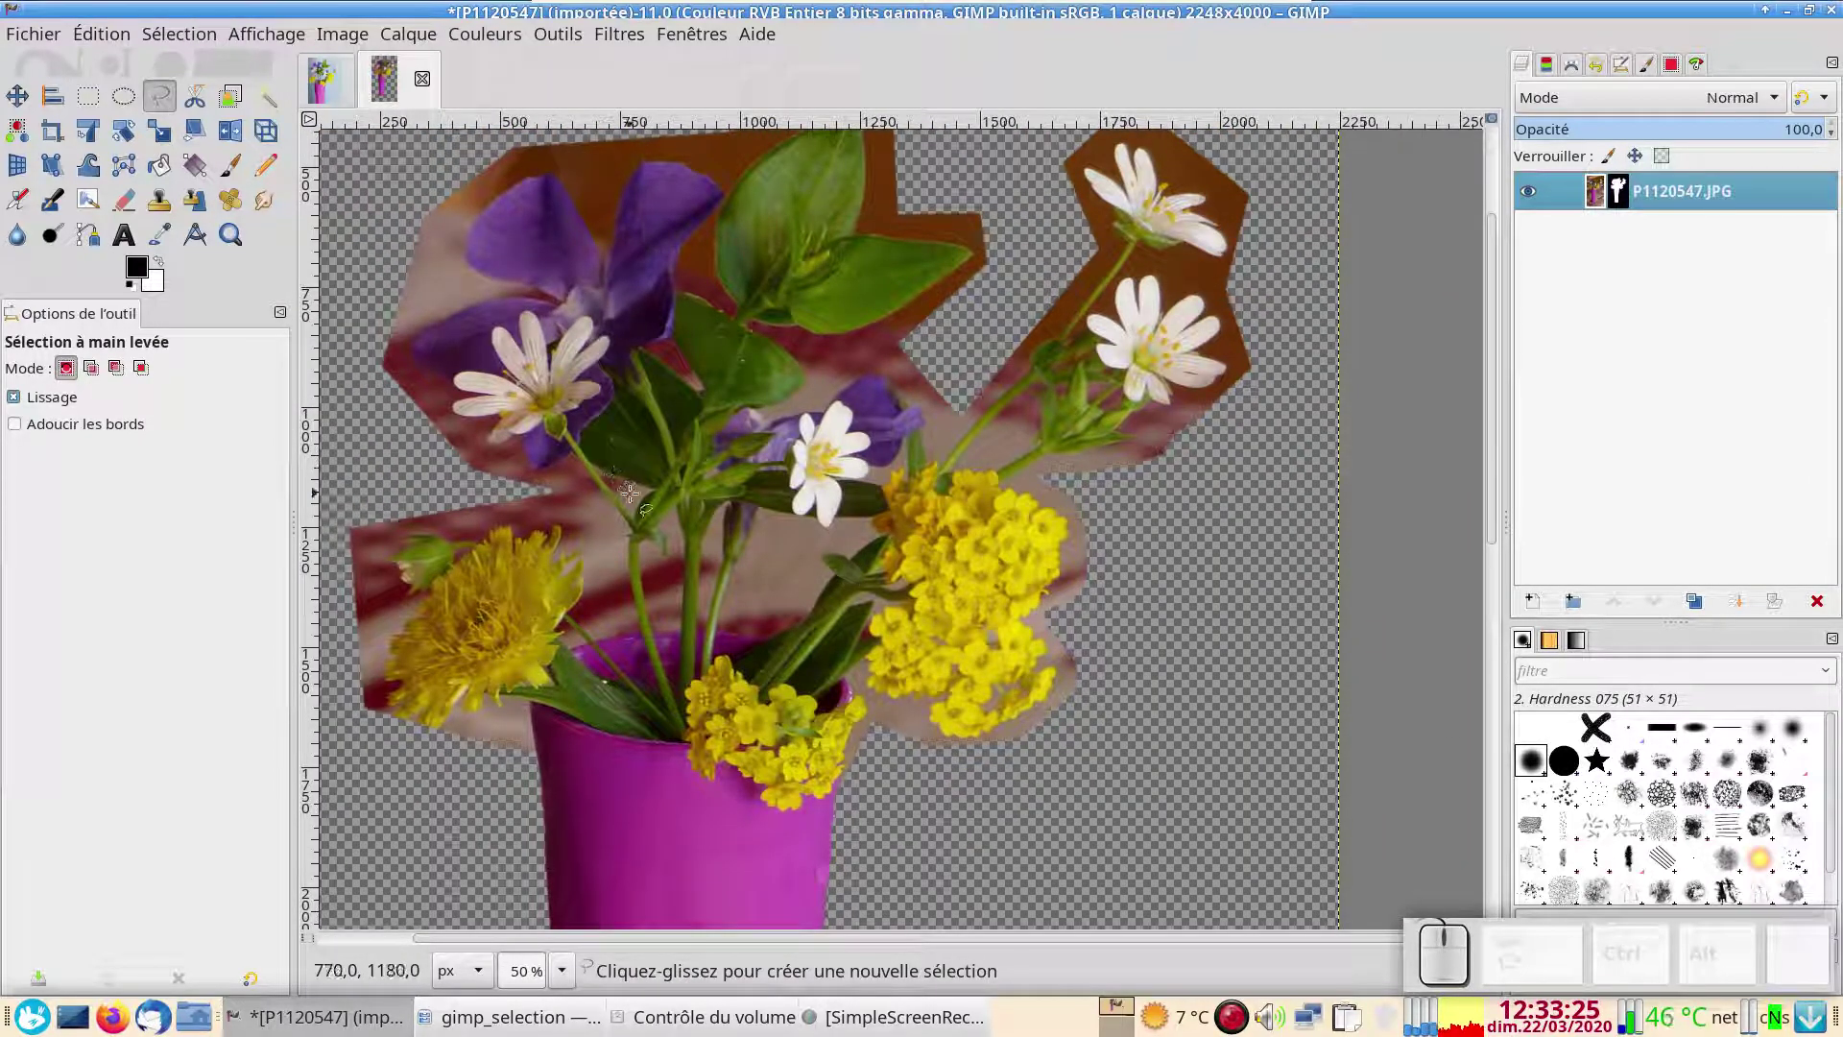
key(u)
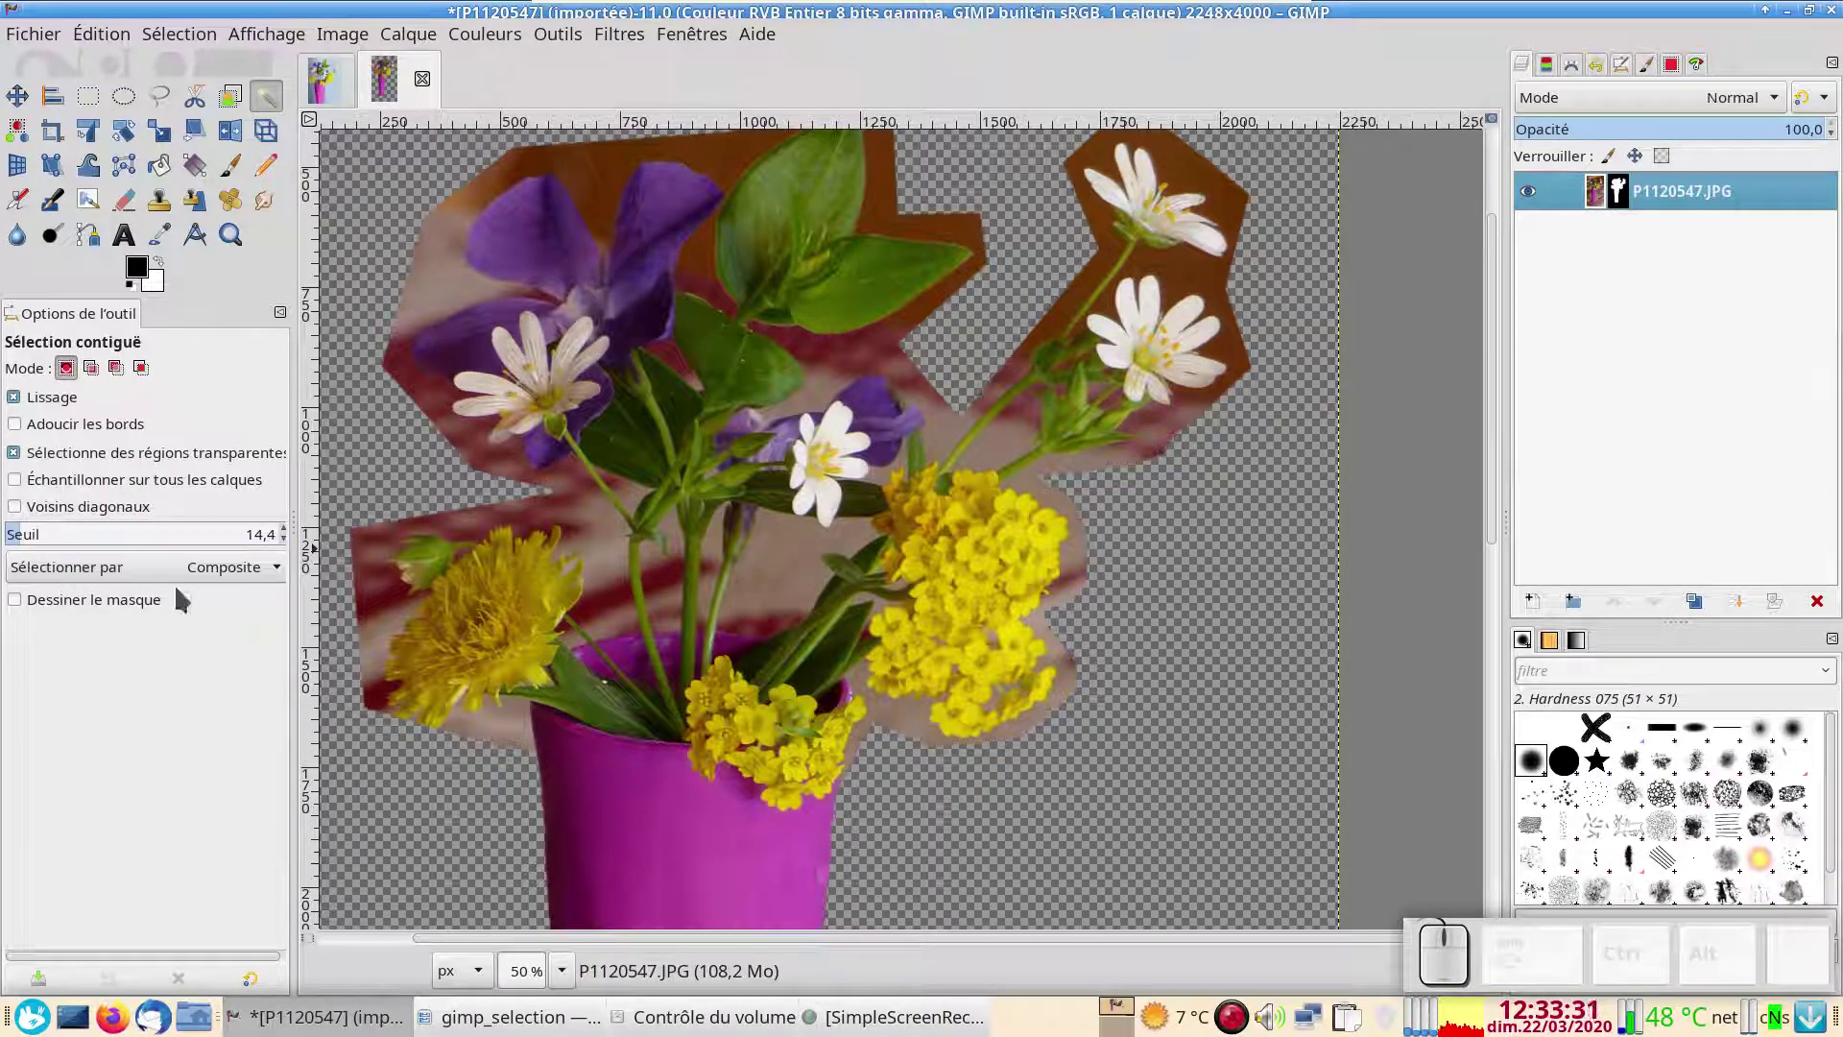
click(905, 728)
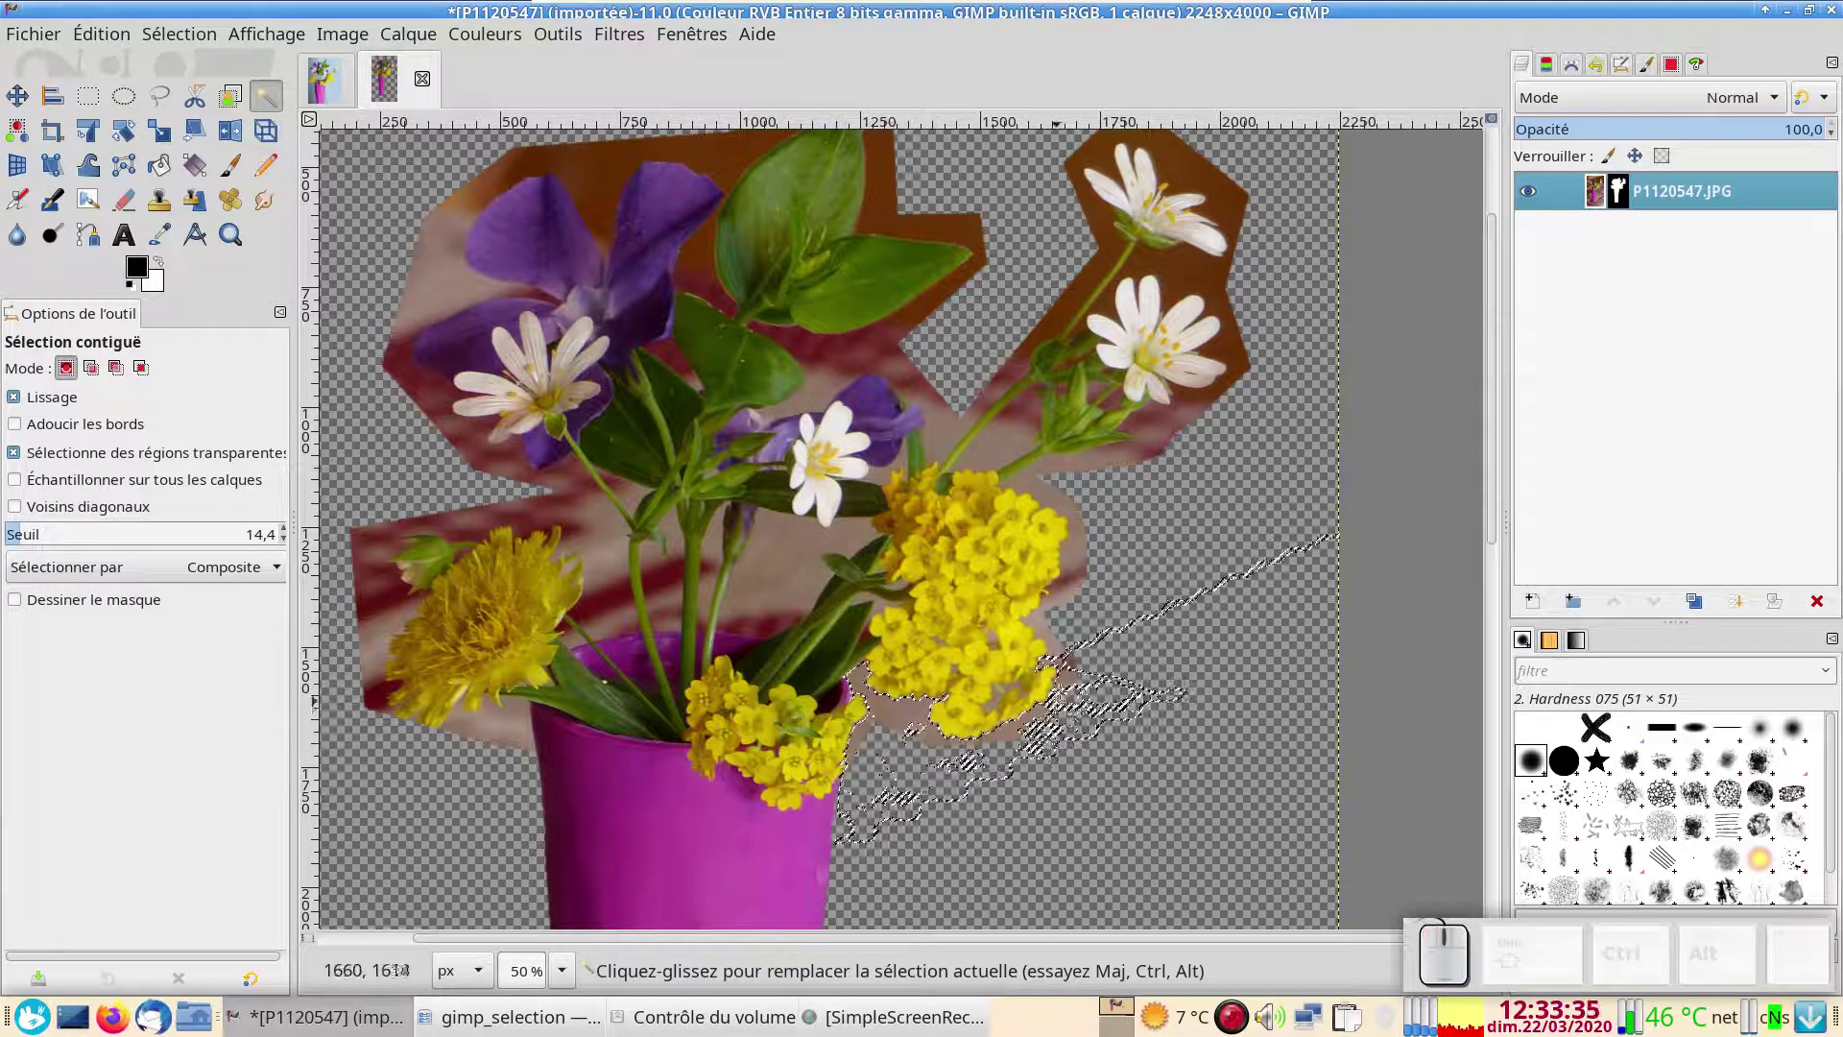
shift+click(1064, 631)
shift+click(1080, 569)
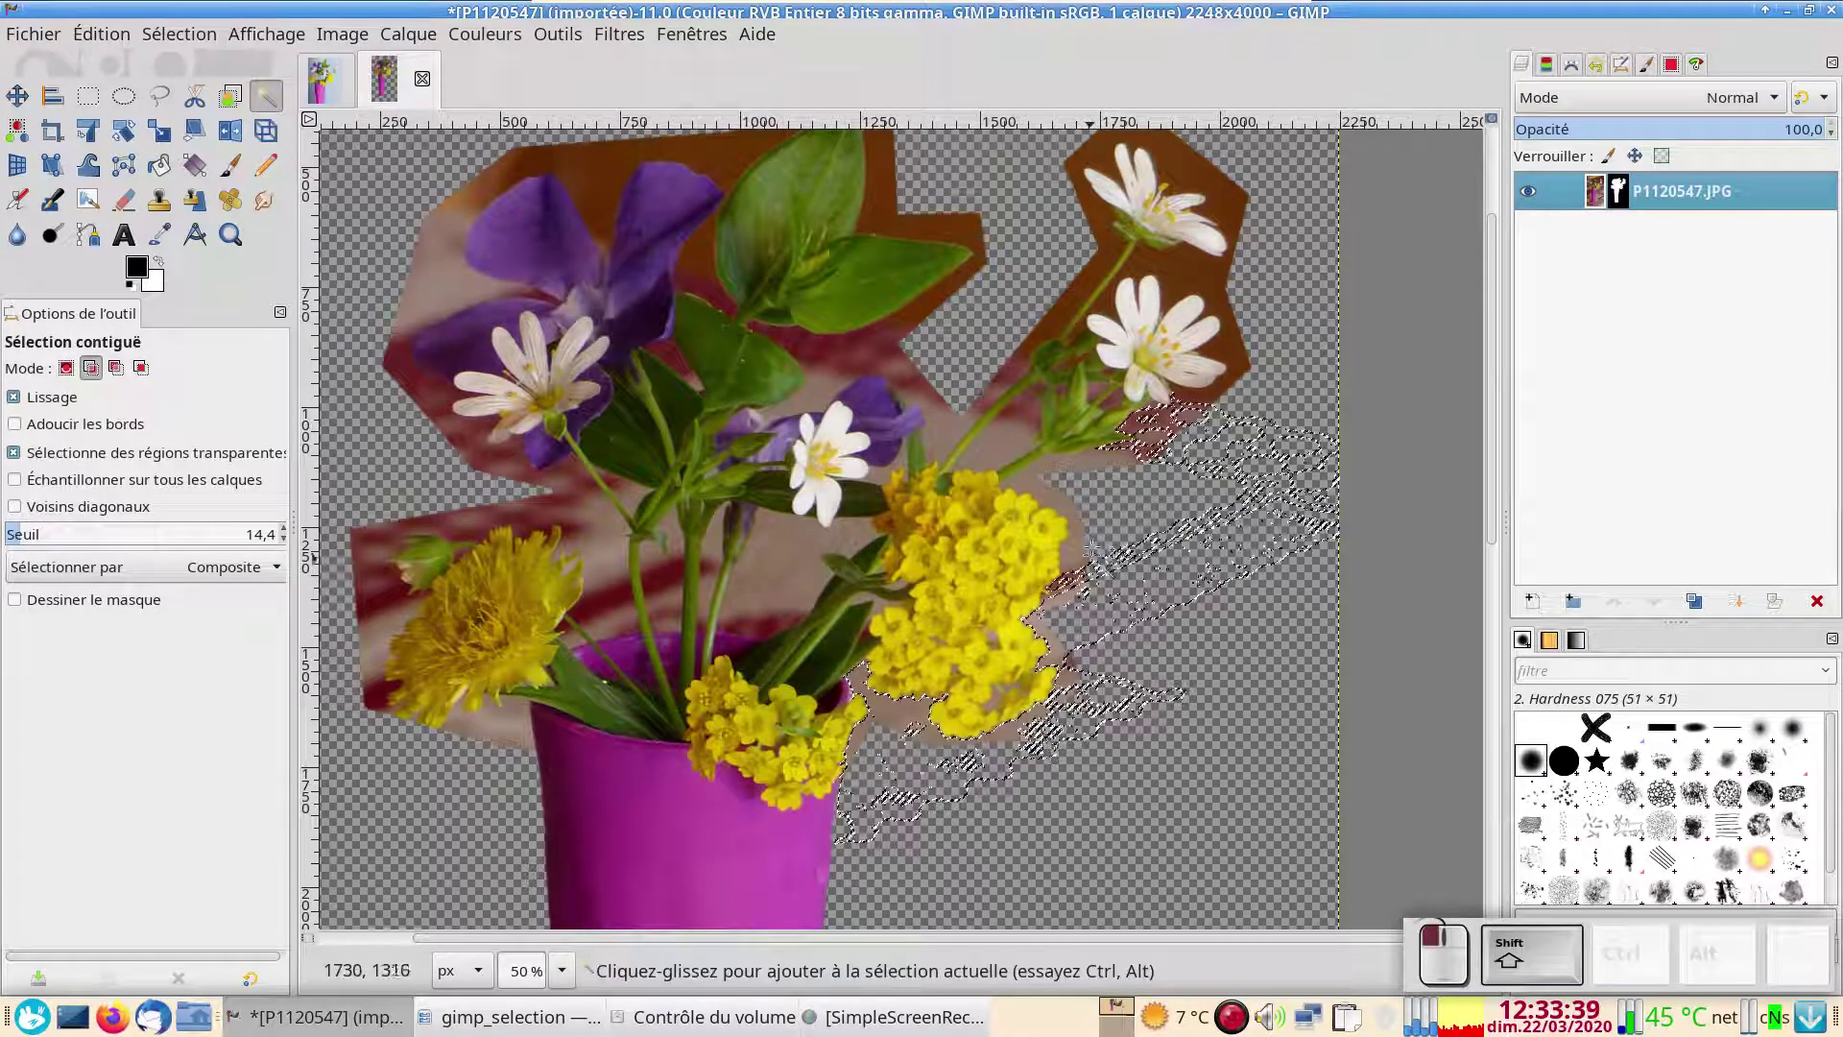
shift+click(1046, 471)
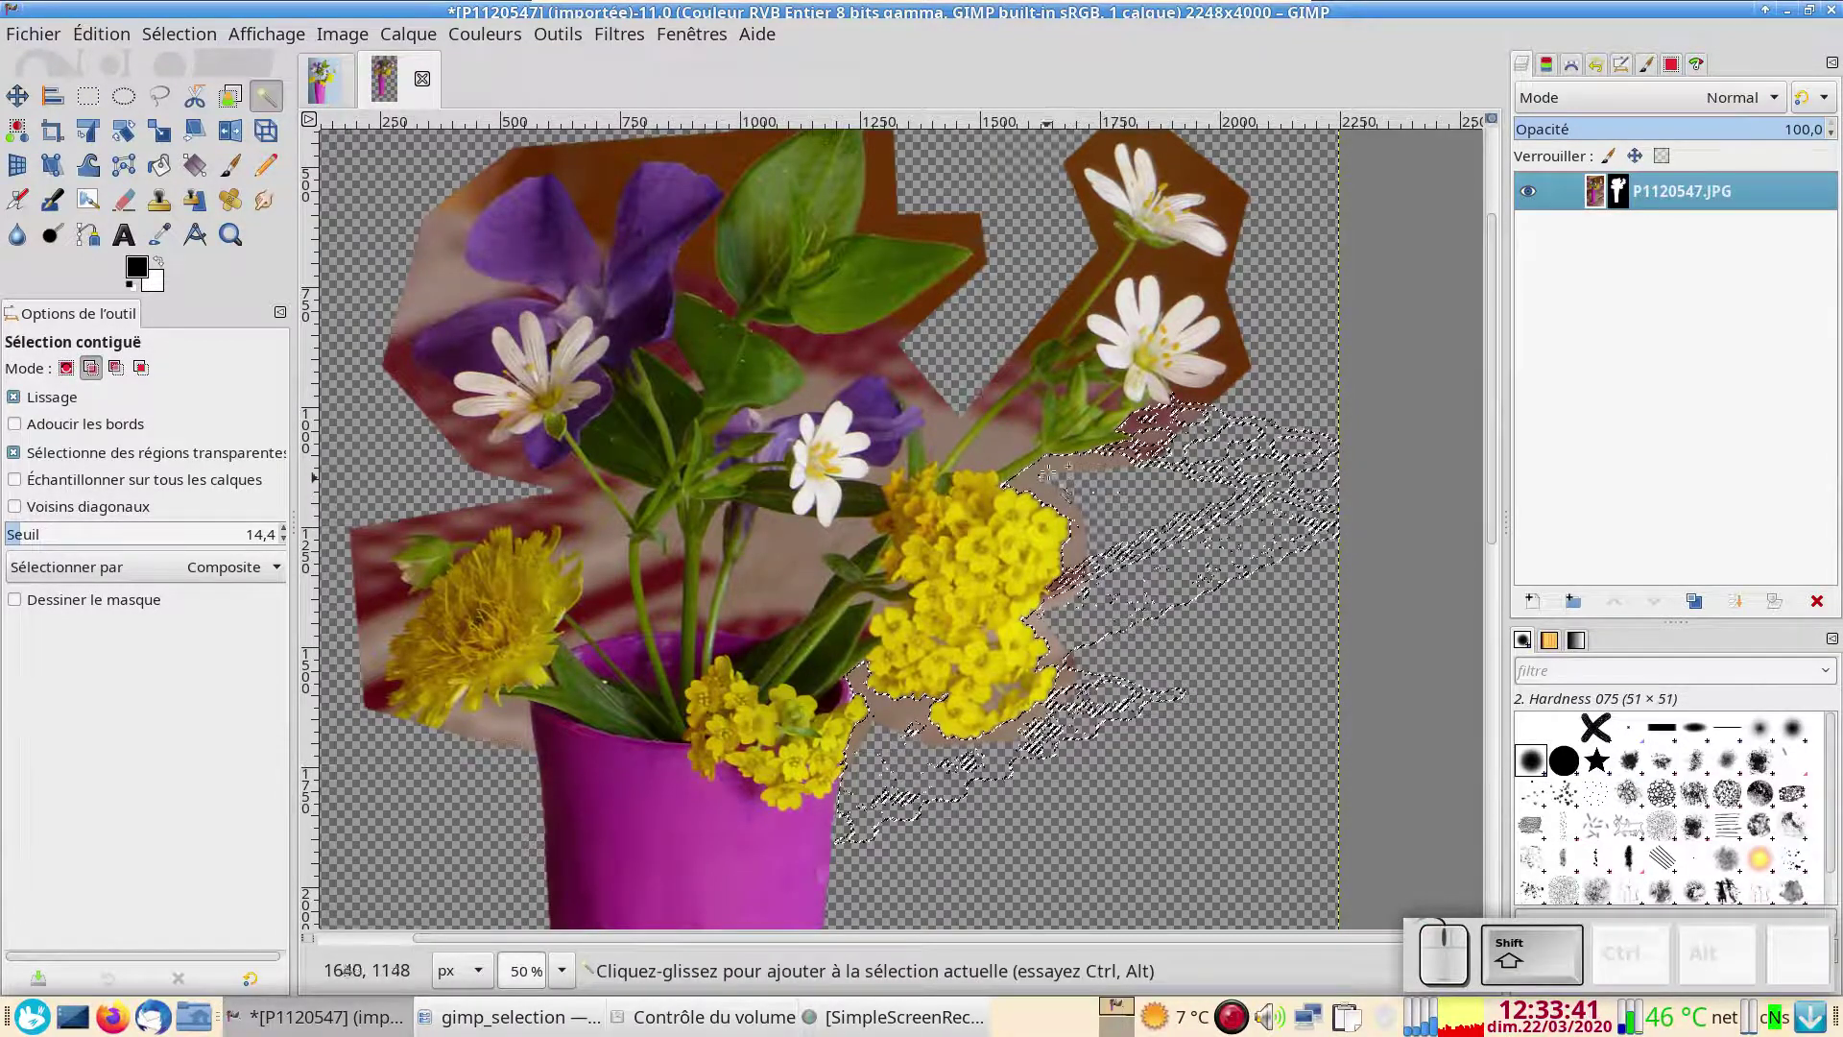
Add the brown background around the two white flowers and green leaves, plus the nearby tablecloth areas, to the Fuzzy Select selection
shift+click(1096, 363)
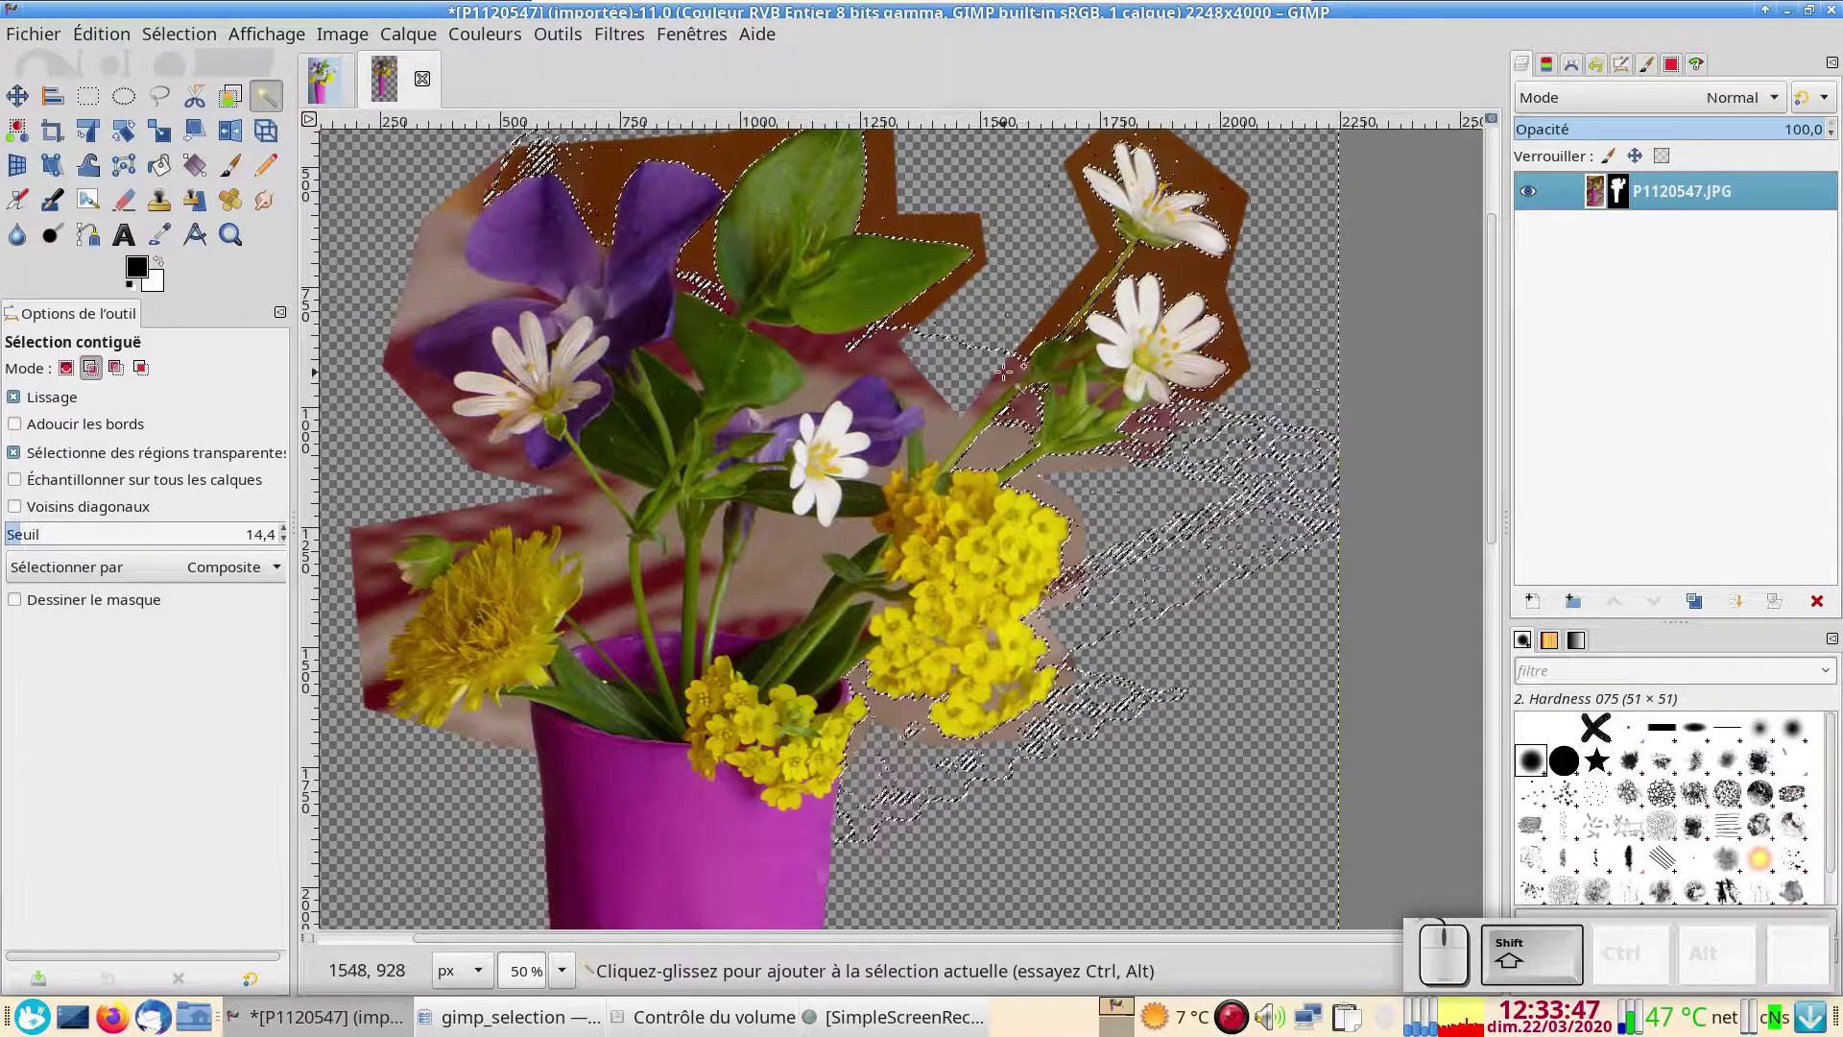
shift+click(946, 424)
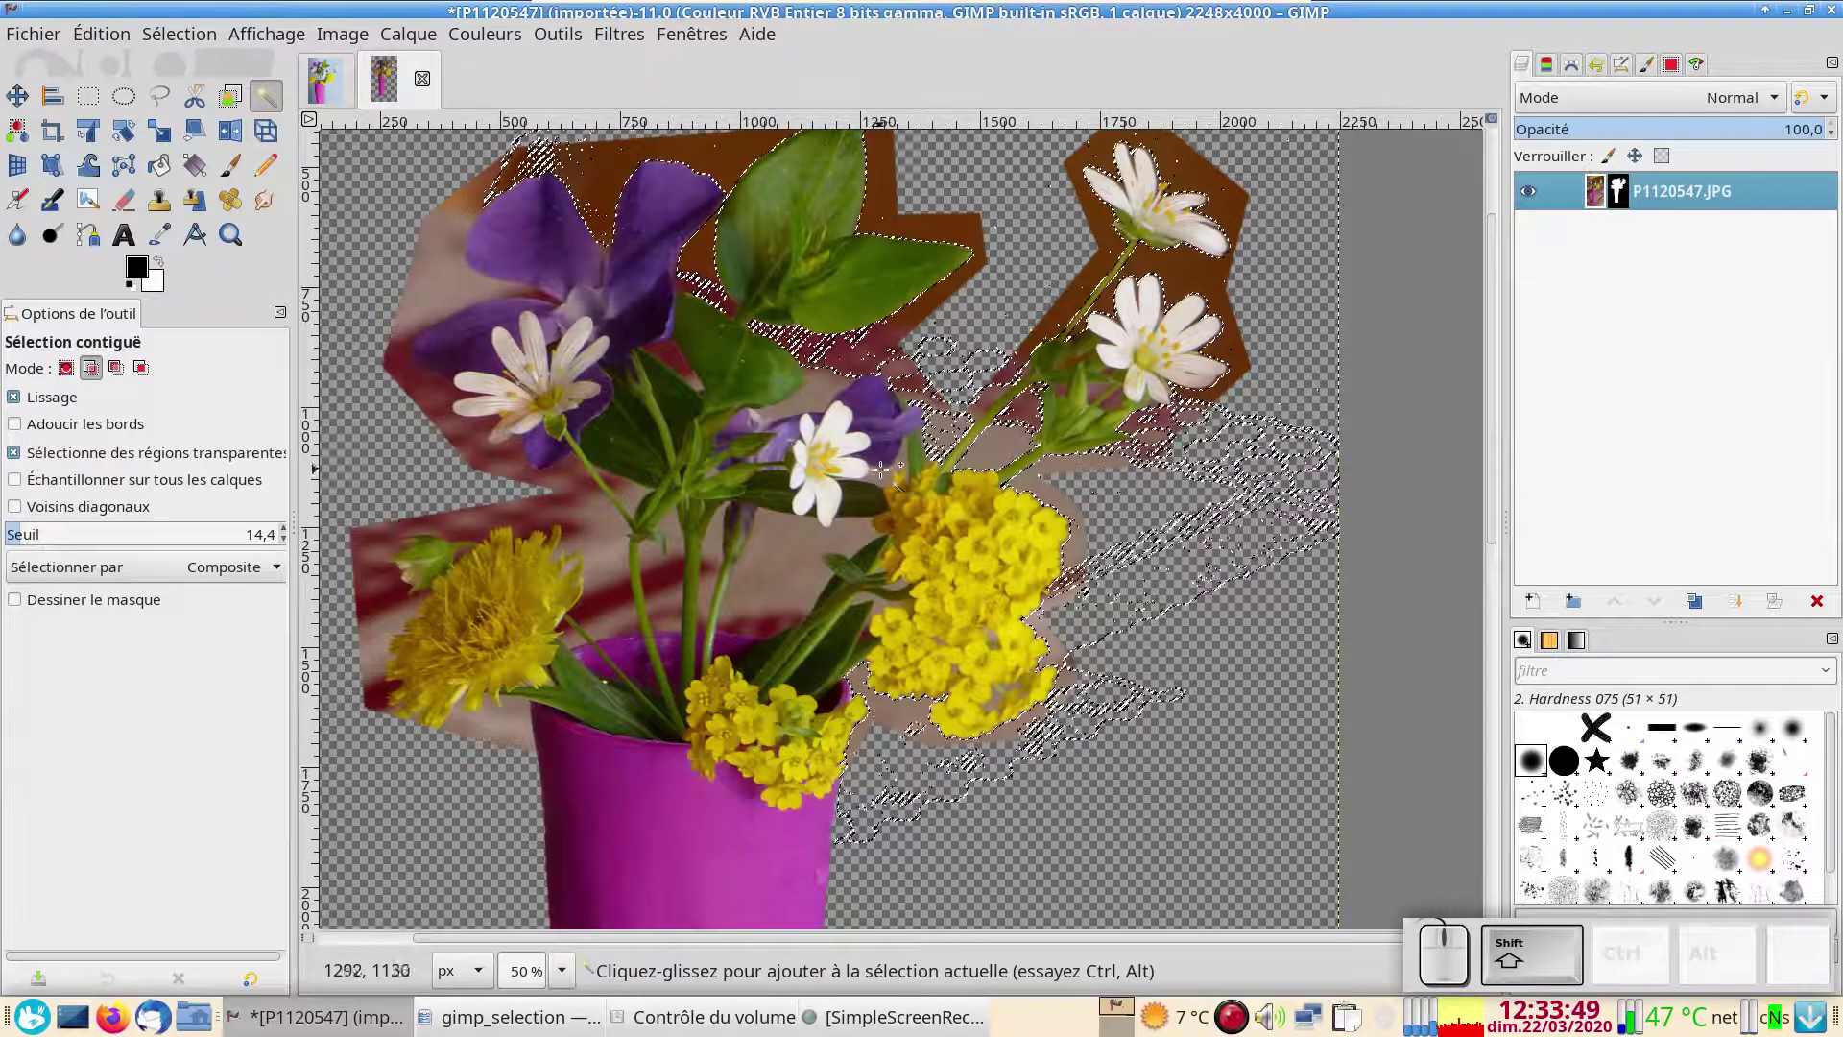
shift+click(881, 475)
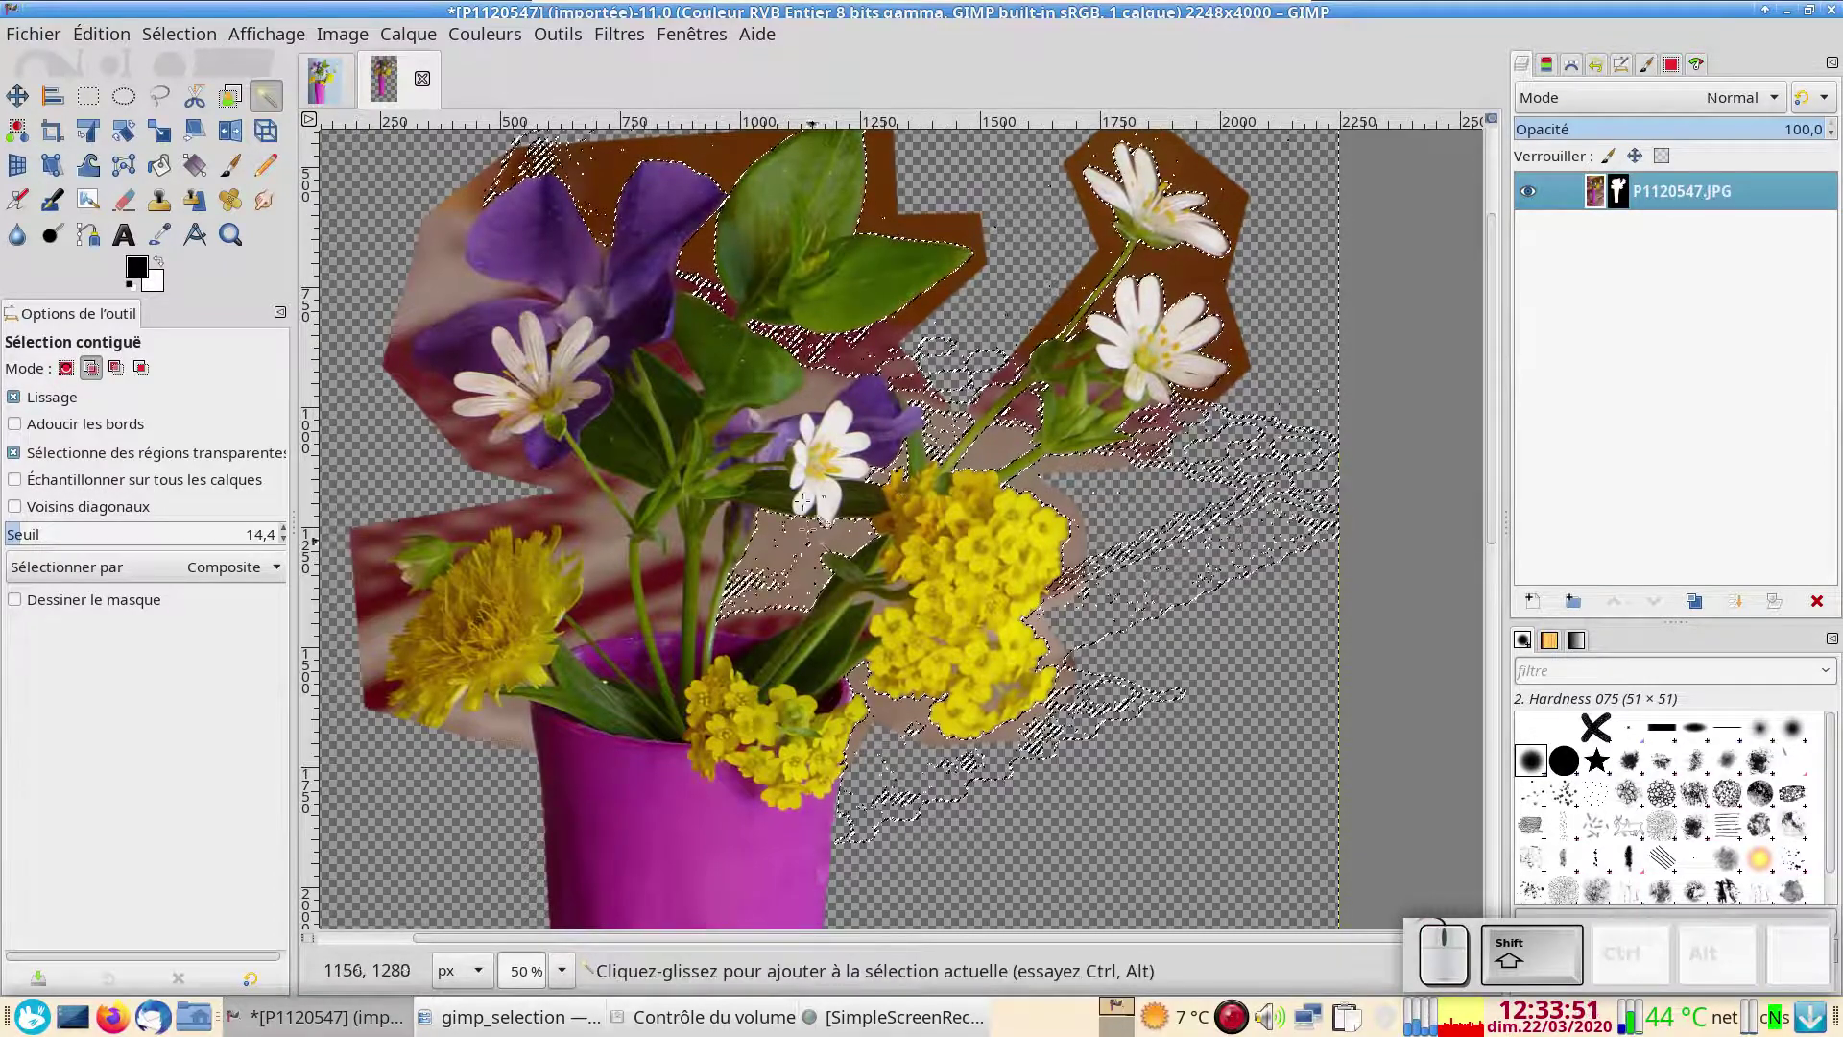
shift+click(919, 306)
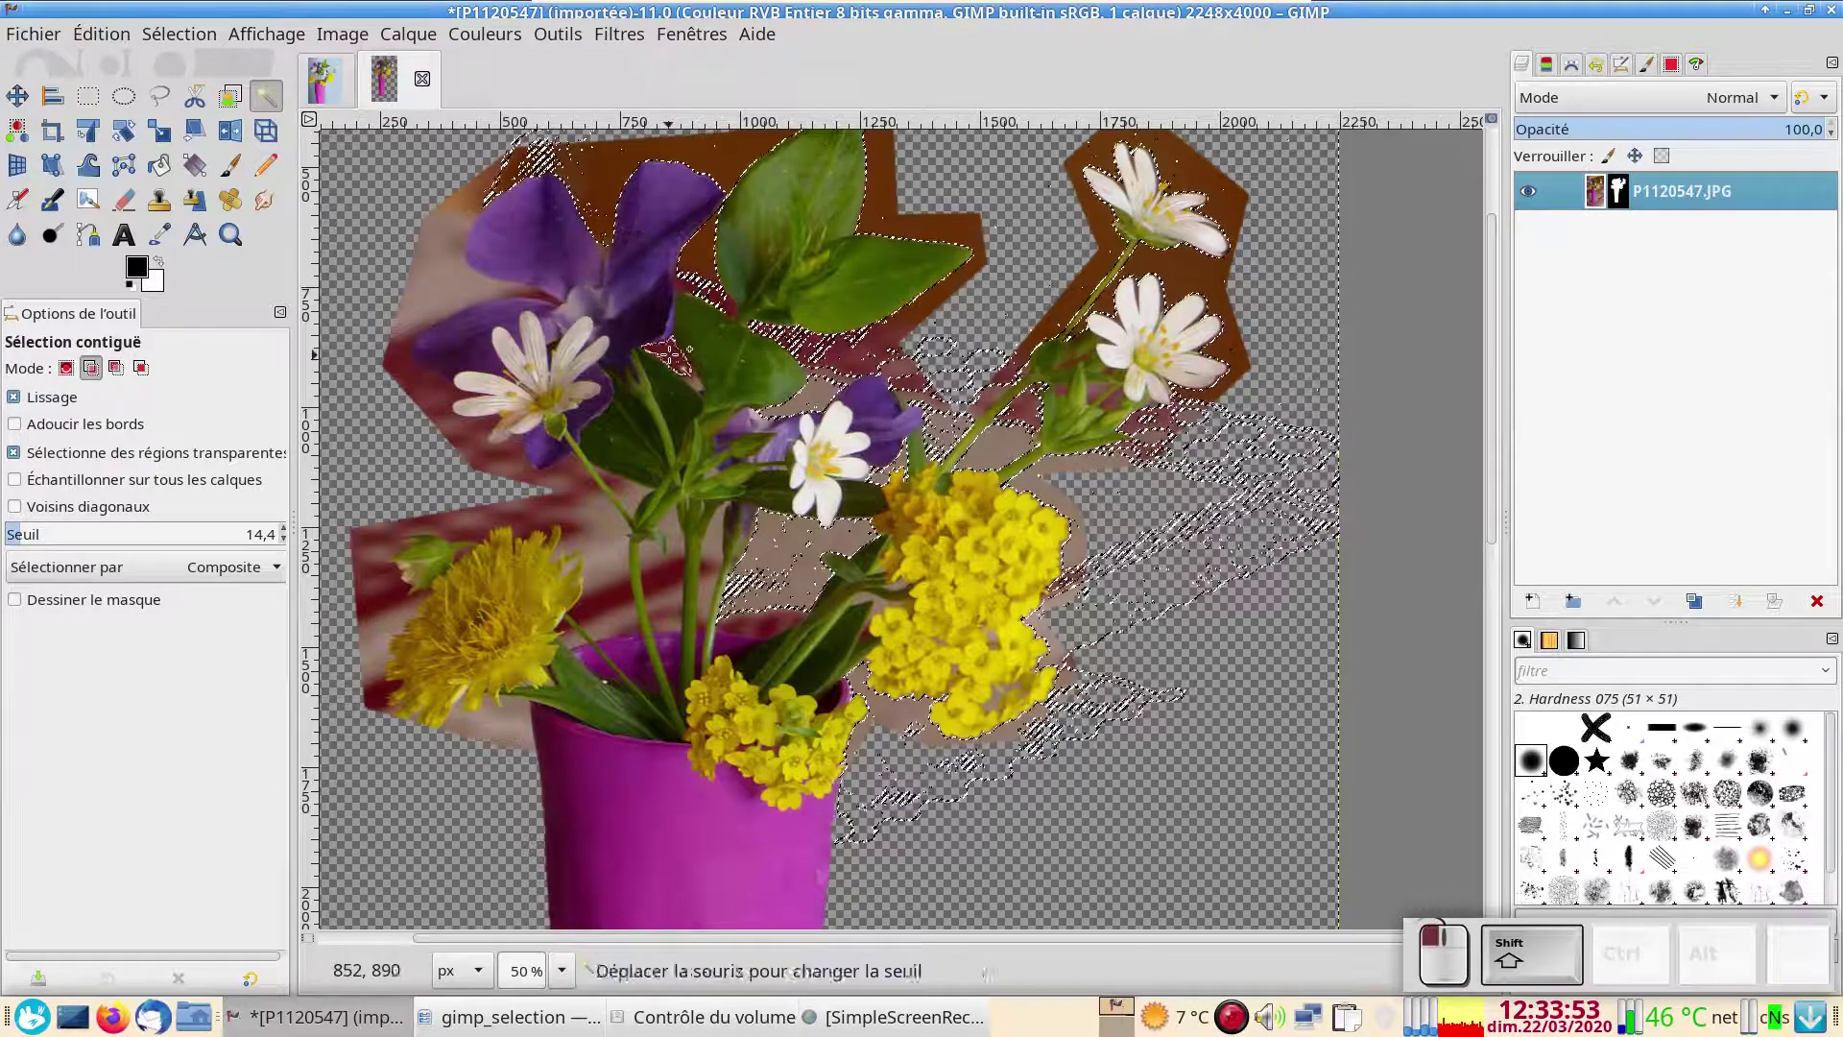
Add the tablecloth areas beside the large purple flower, around the dandelion, and between the stems to the Fuzzy Select selection
shift+click(438, 240)
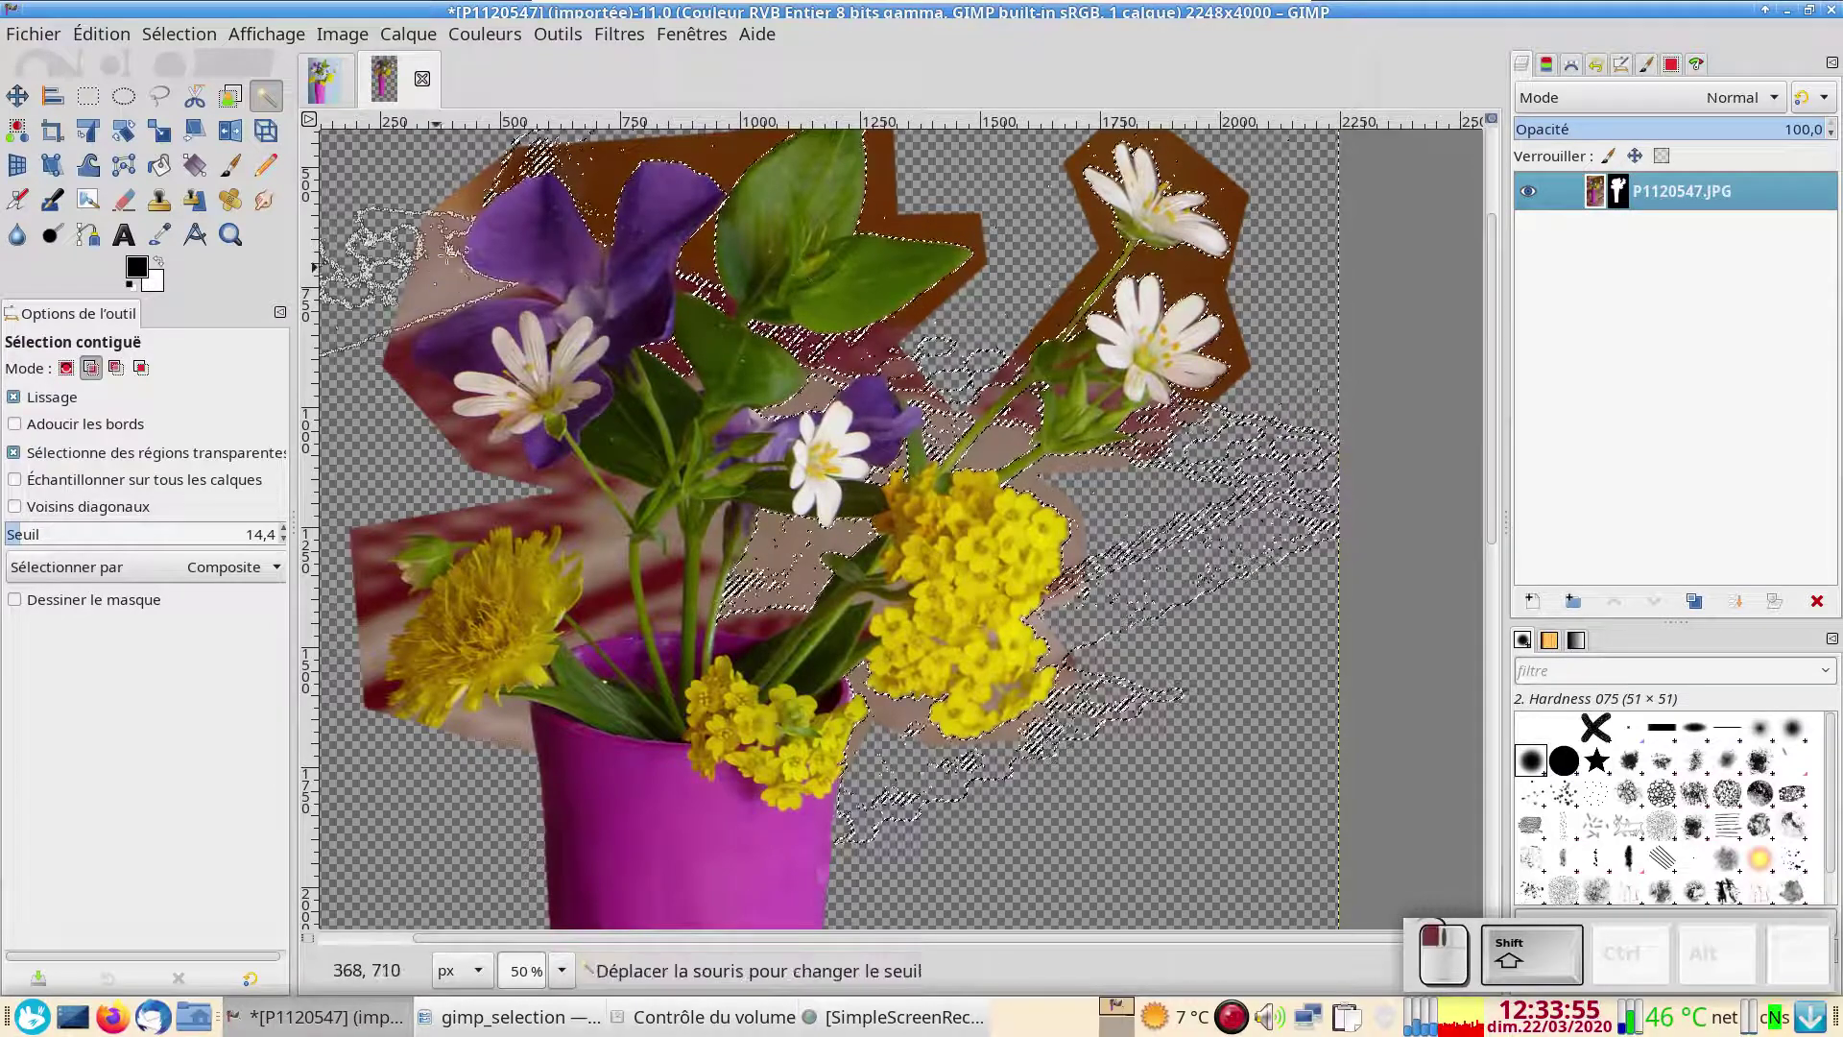
shift+click(438, 395)
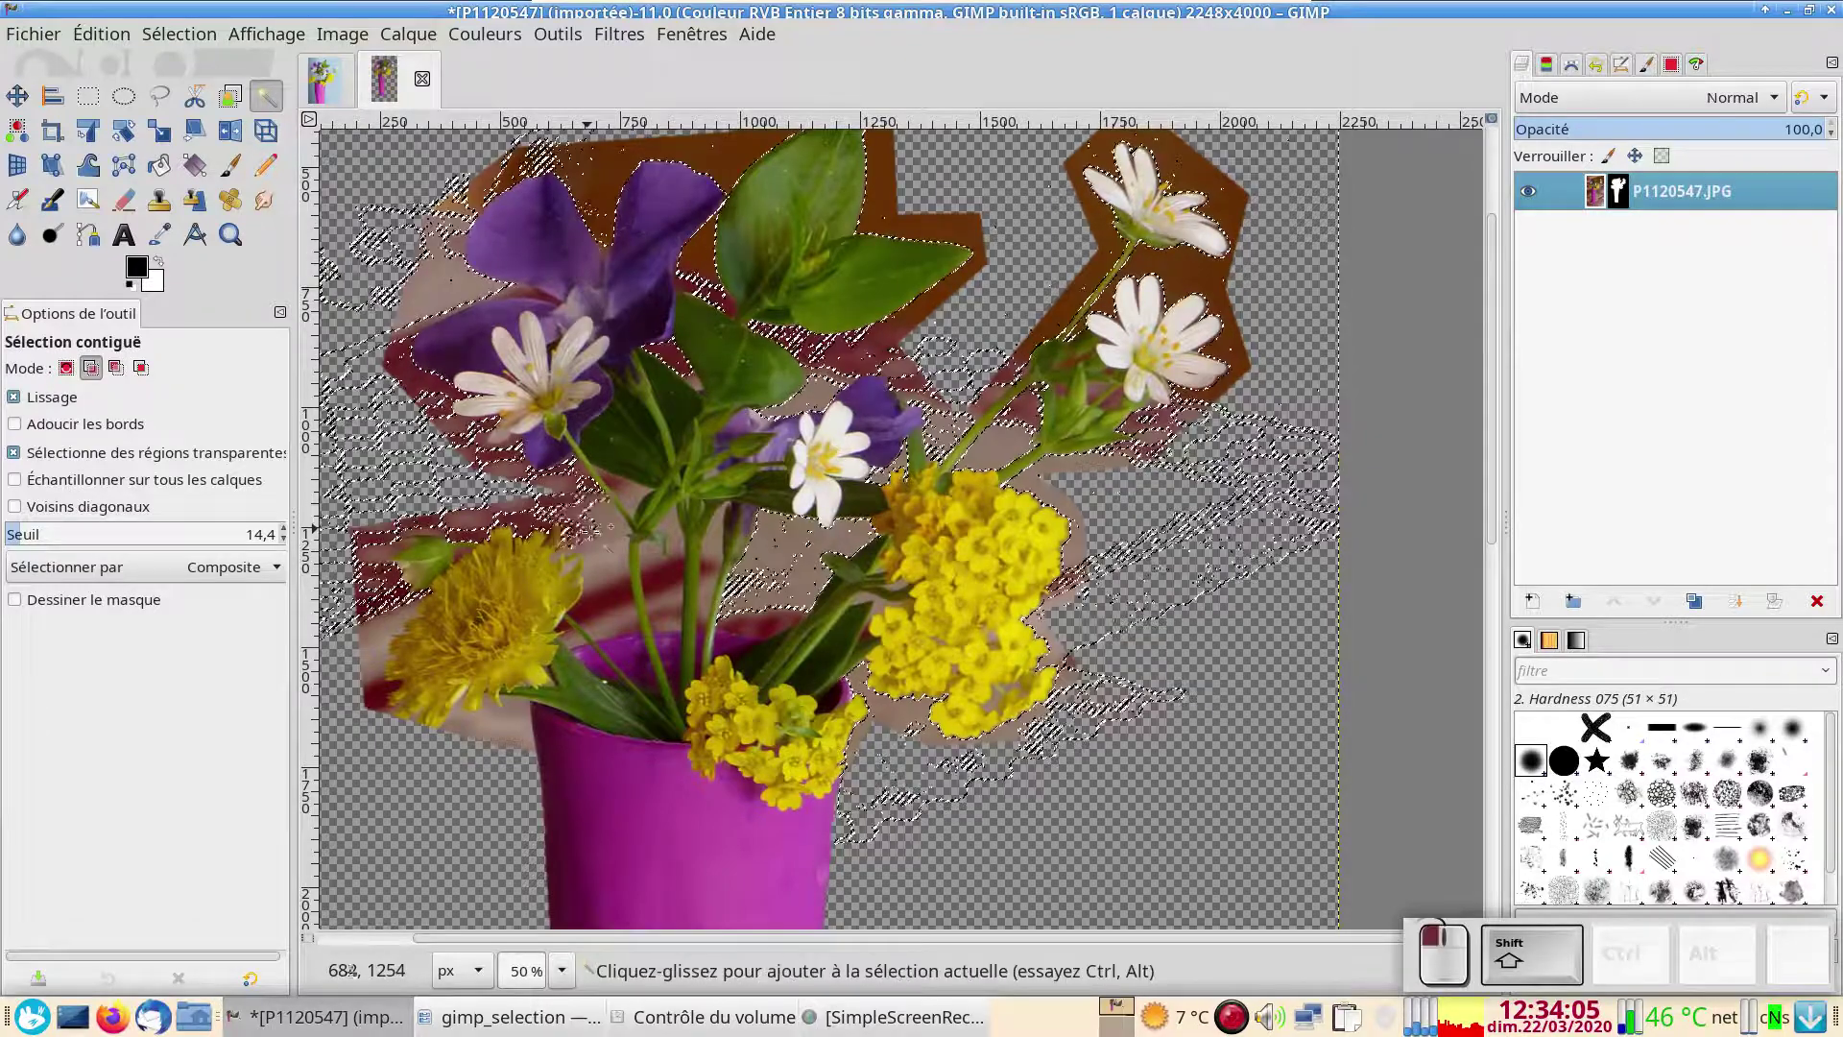
drag(614, 583, 576, 595)
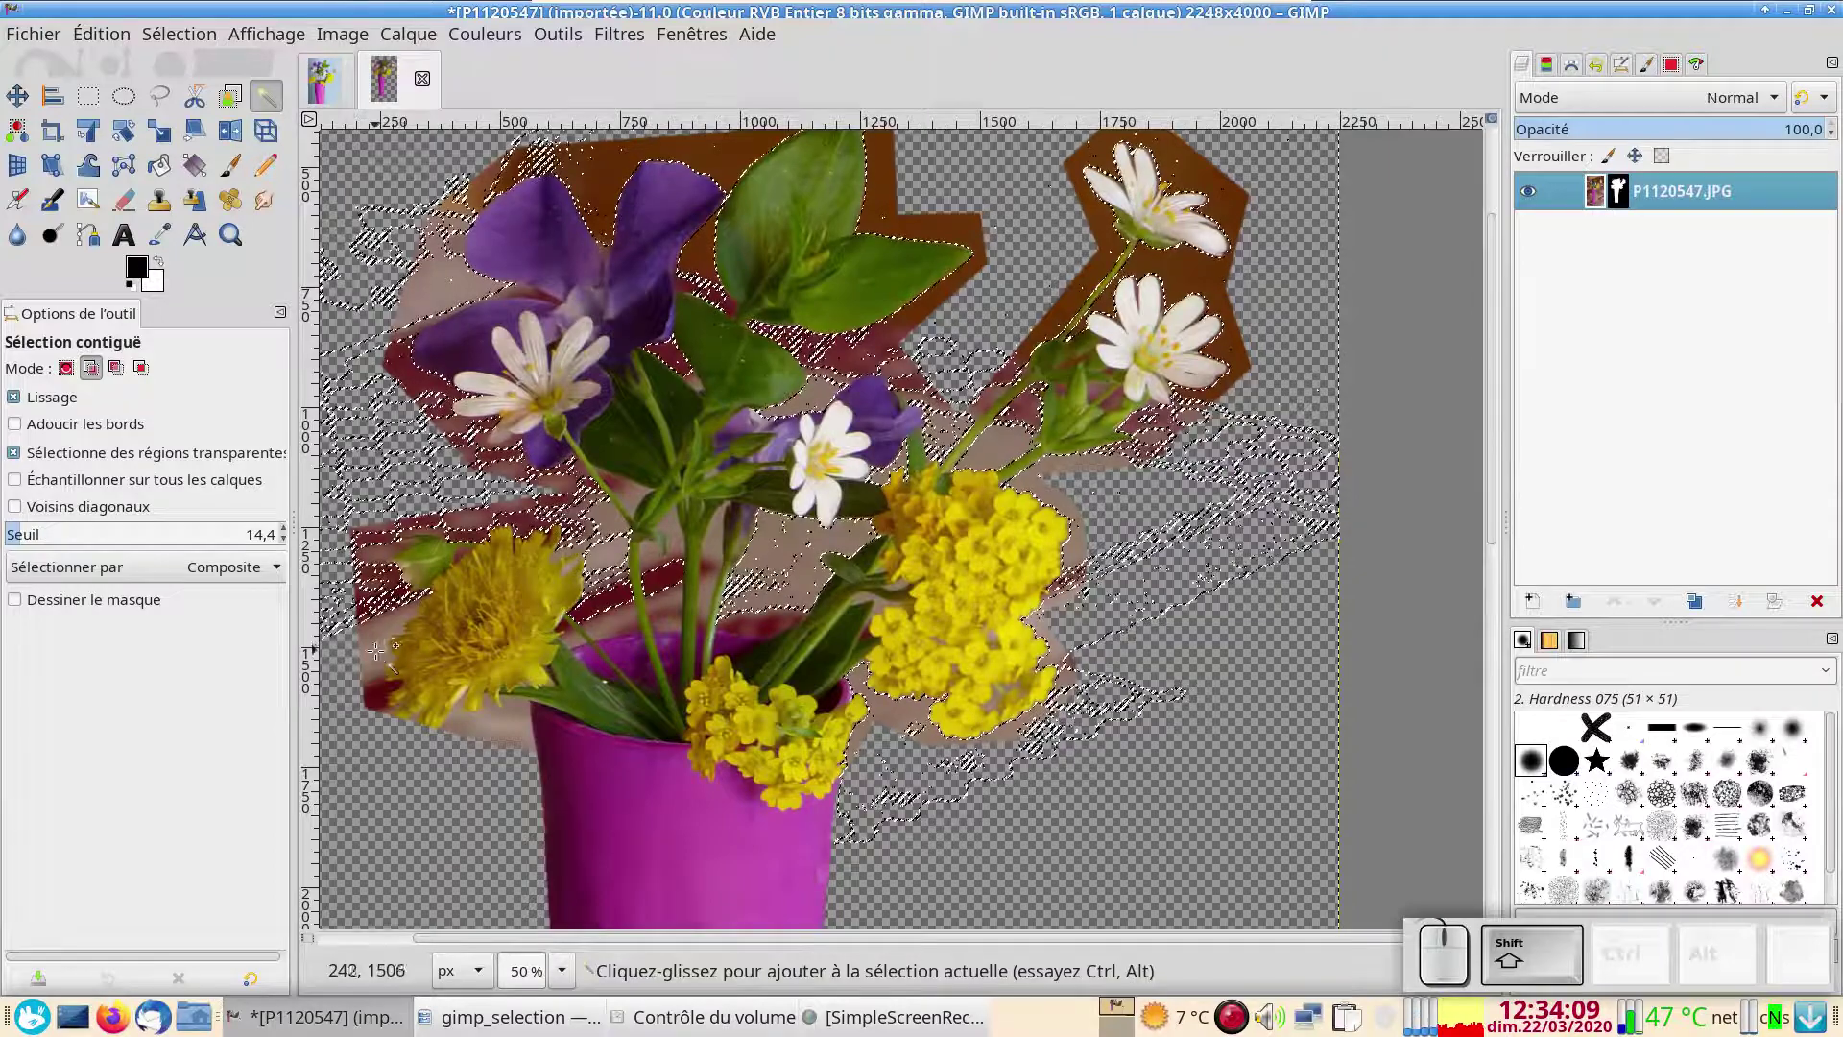
click(412, 712)
drag(485, 719, 491, 764)
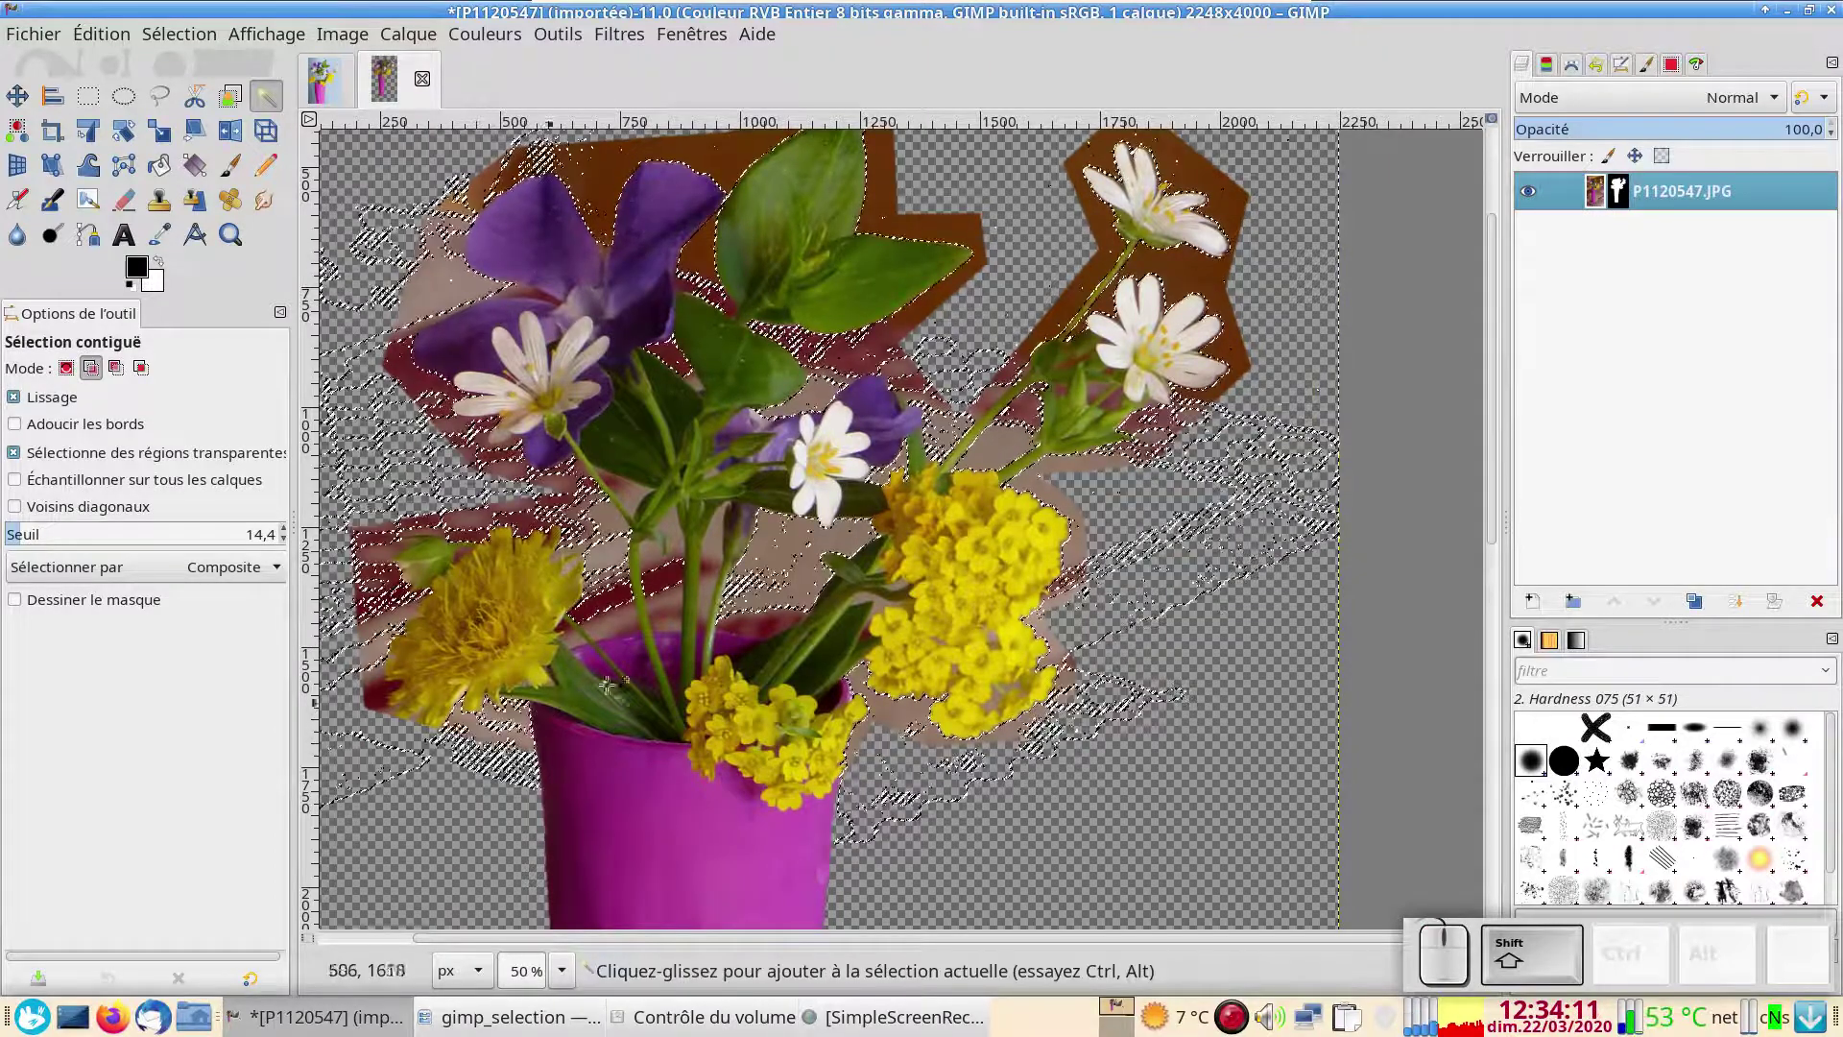
shift+click(672, 614)
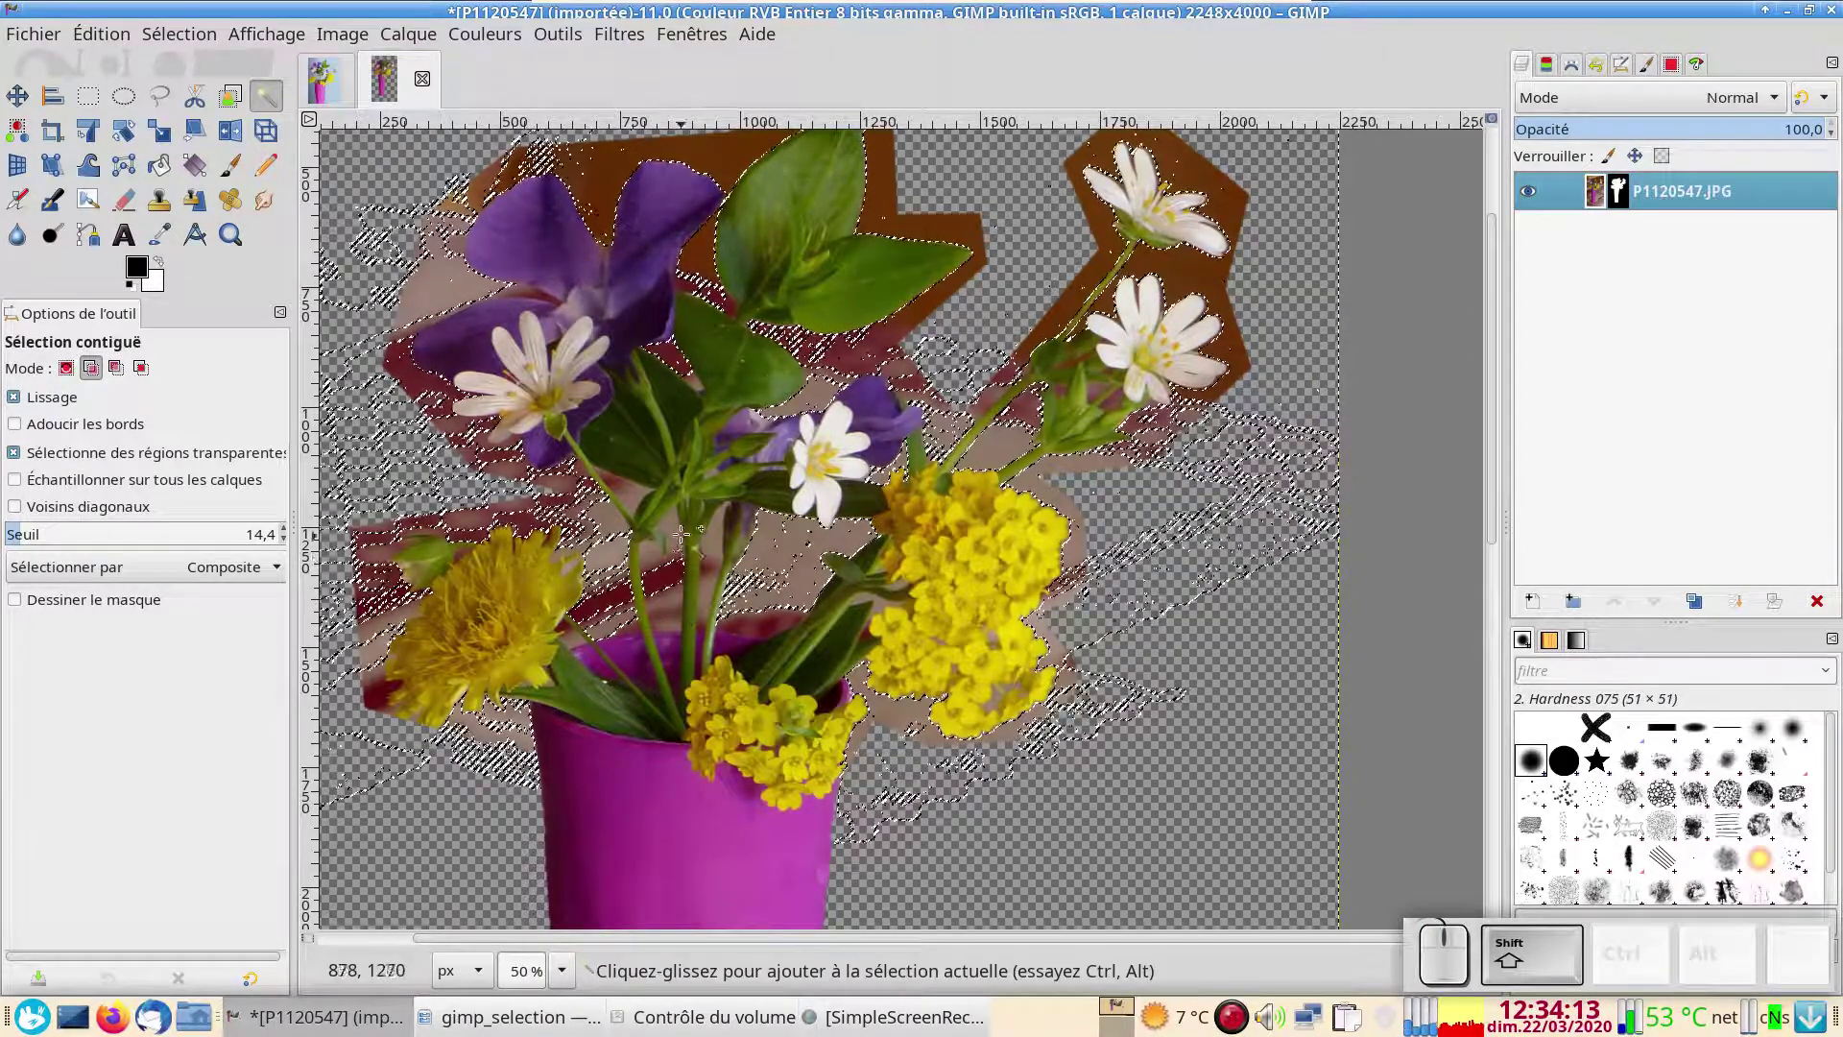
drag(672, 535, 672, 601)
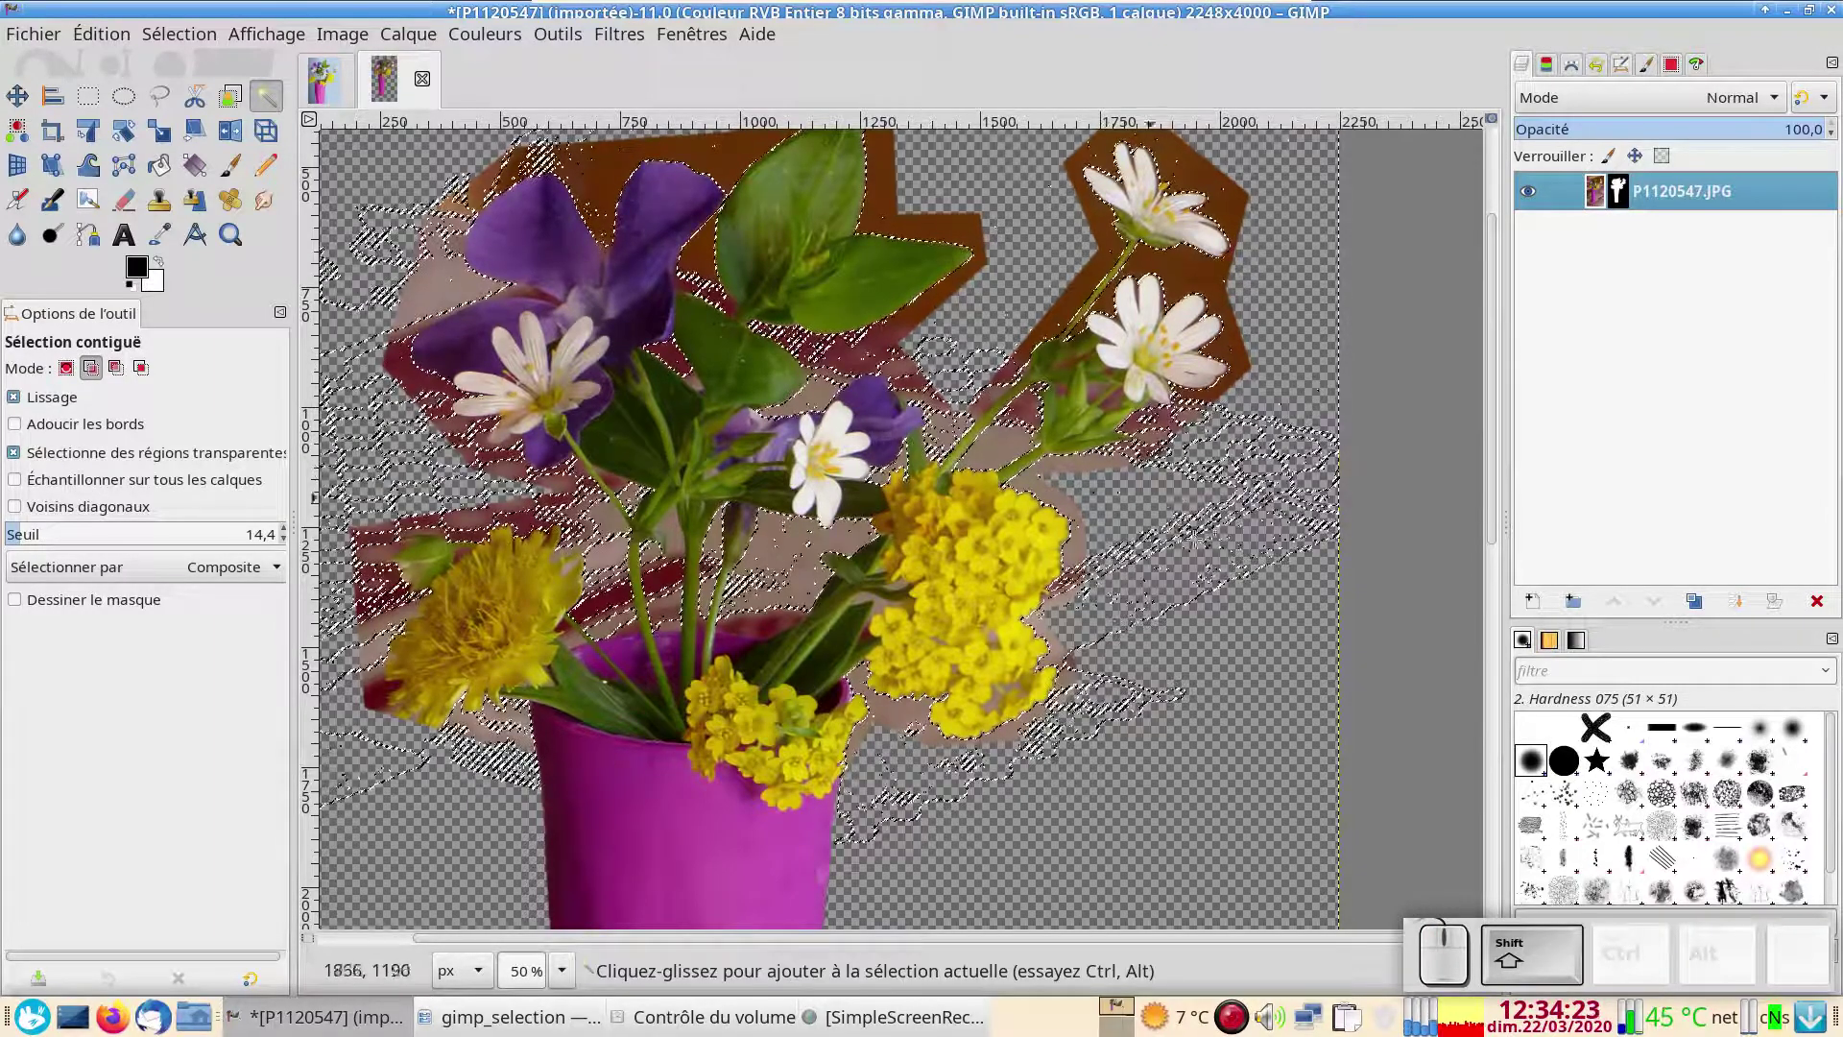
scroll(1200, 586, up, 5)
scroll(1200, 586, right, 2)
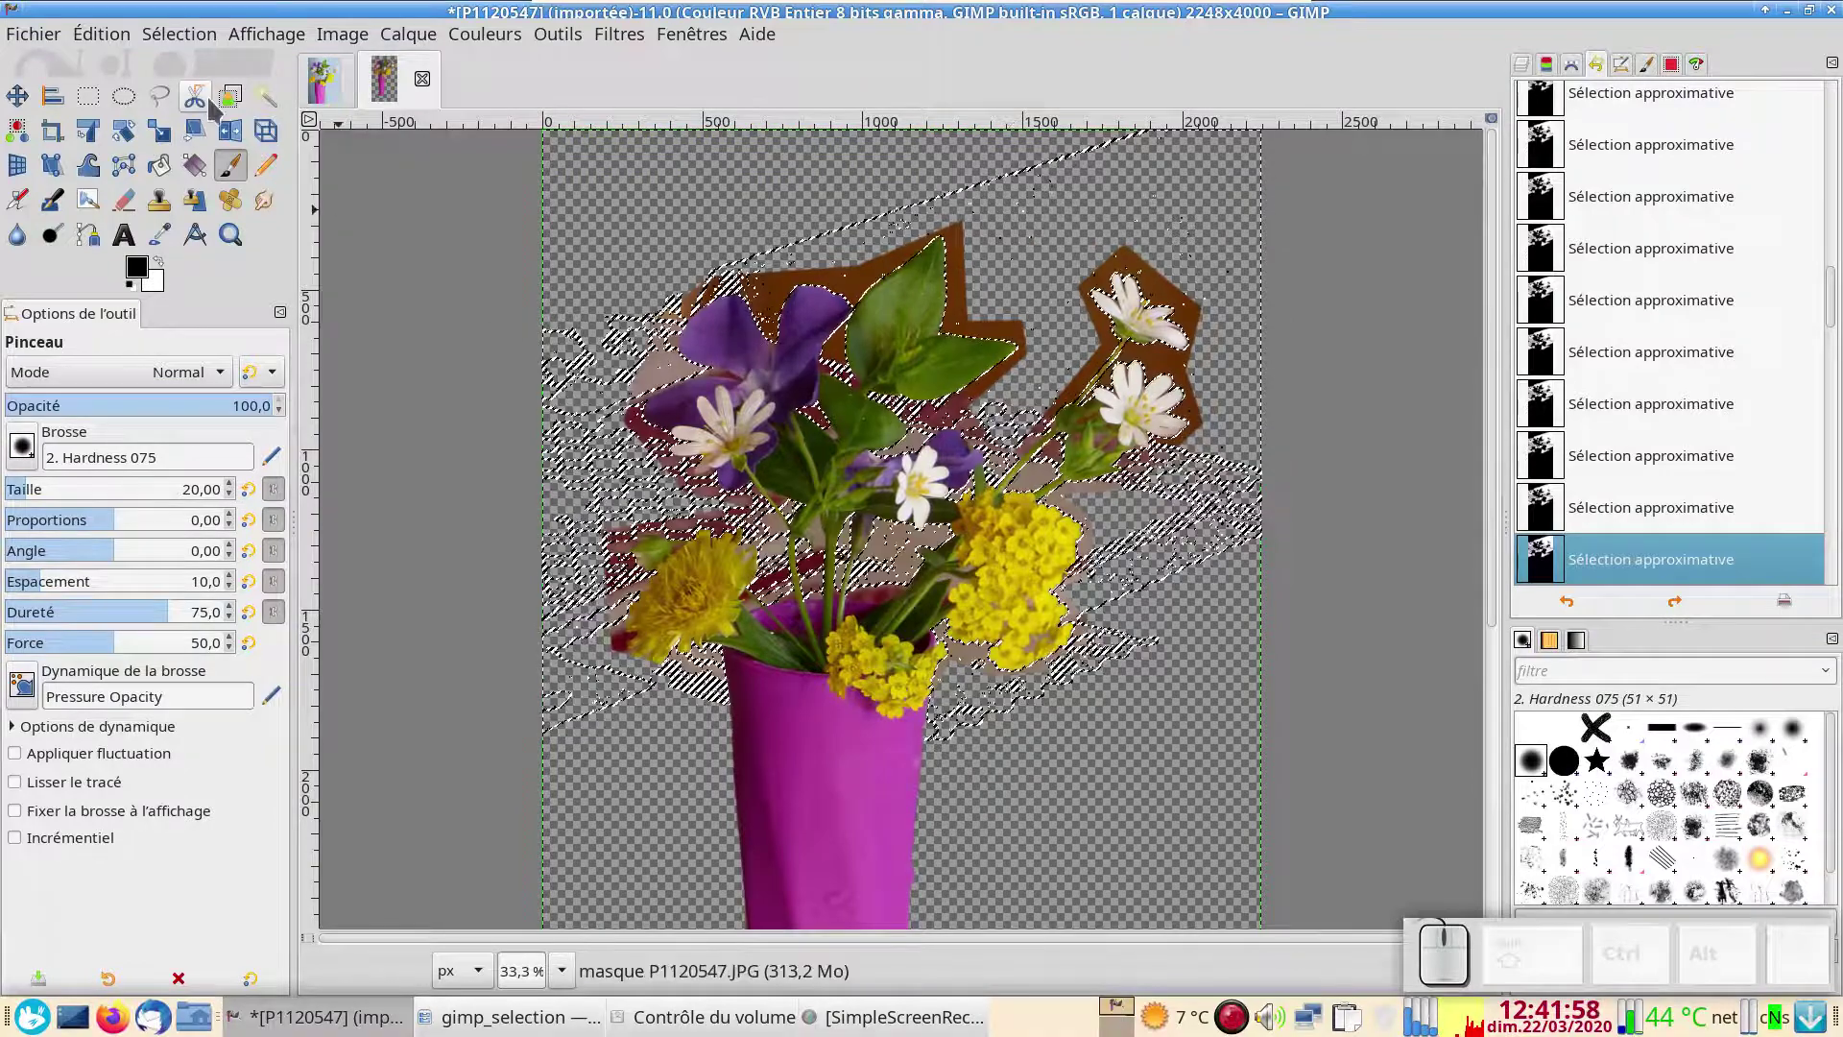
Feather the selection by 5 px, with selected areas continuing outside the image
click(179, 35)
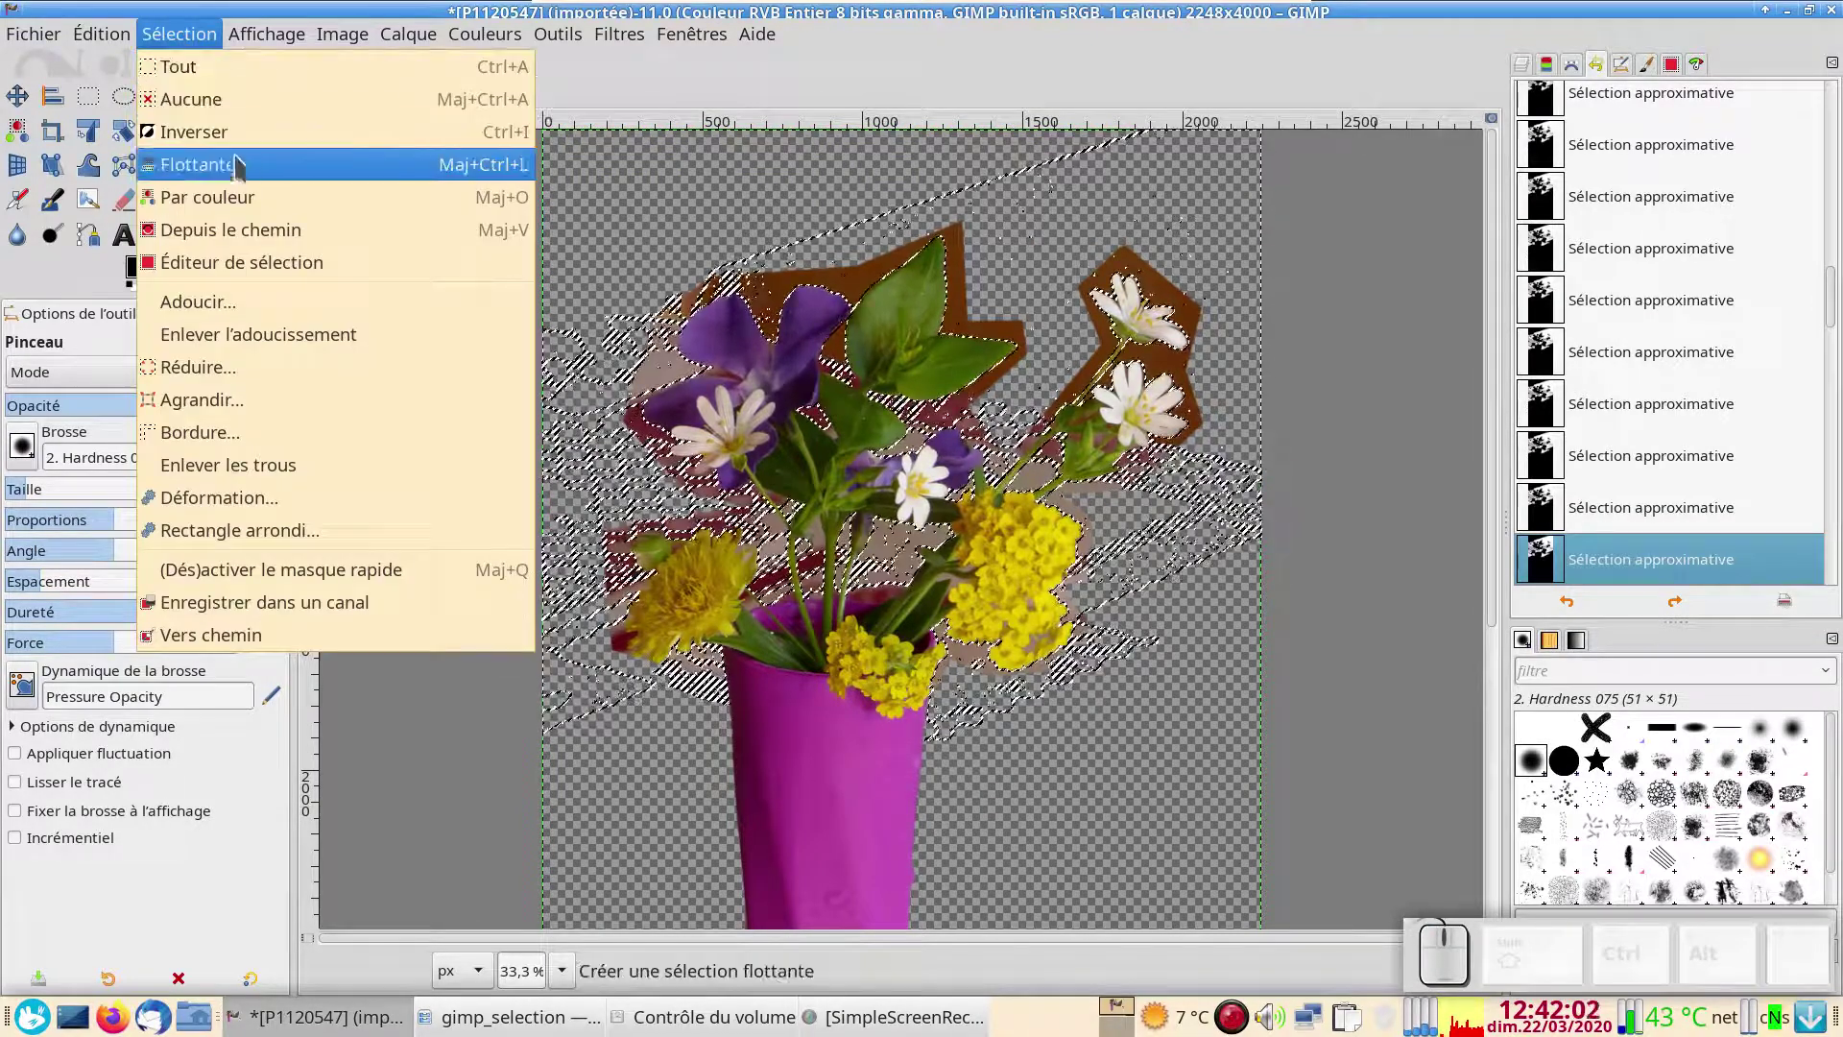
click(231, 321)
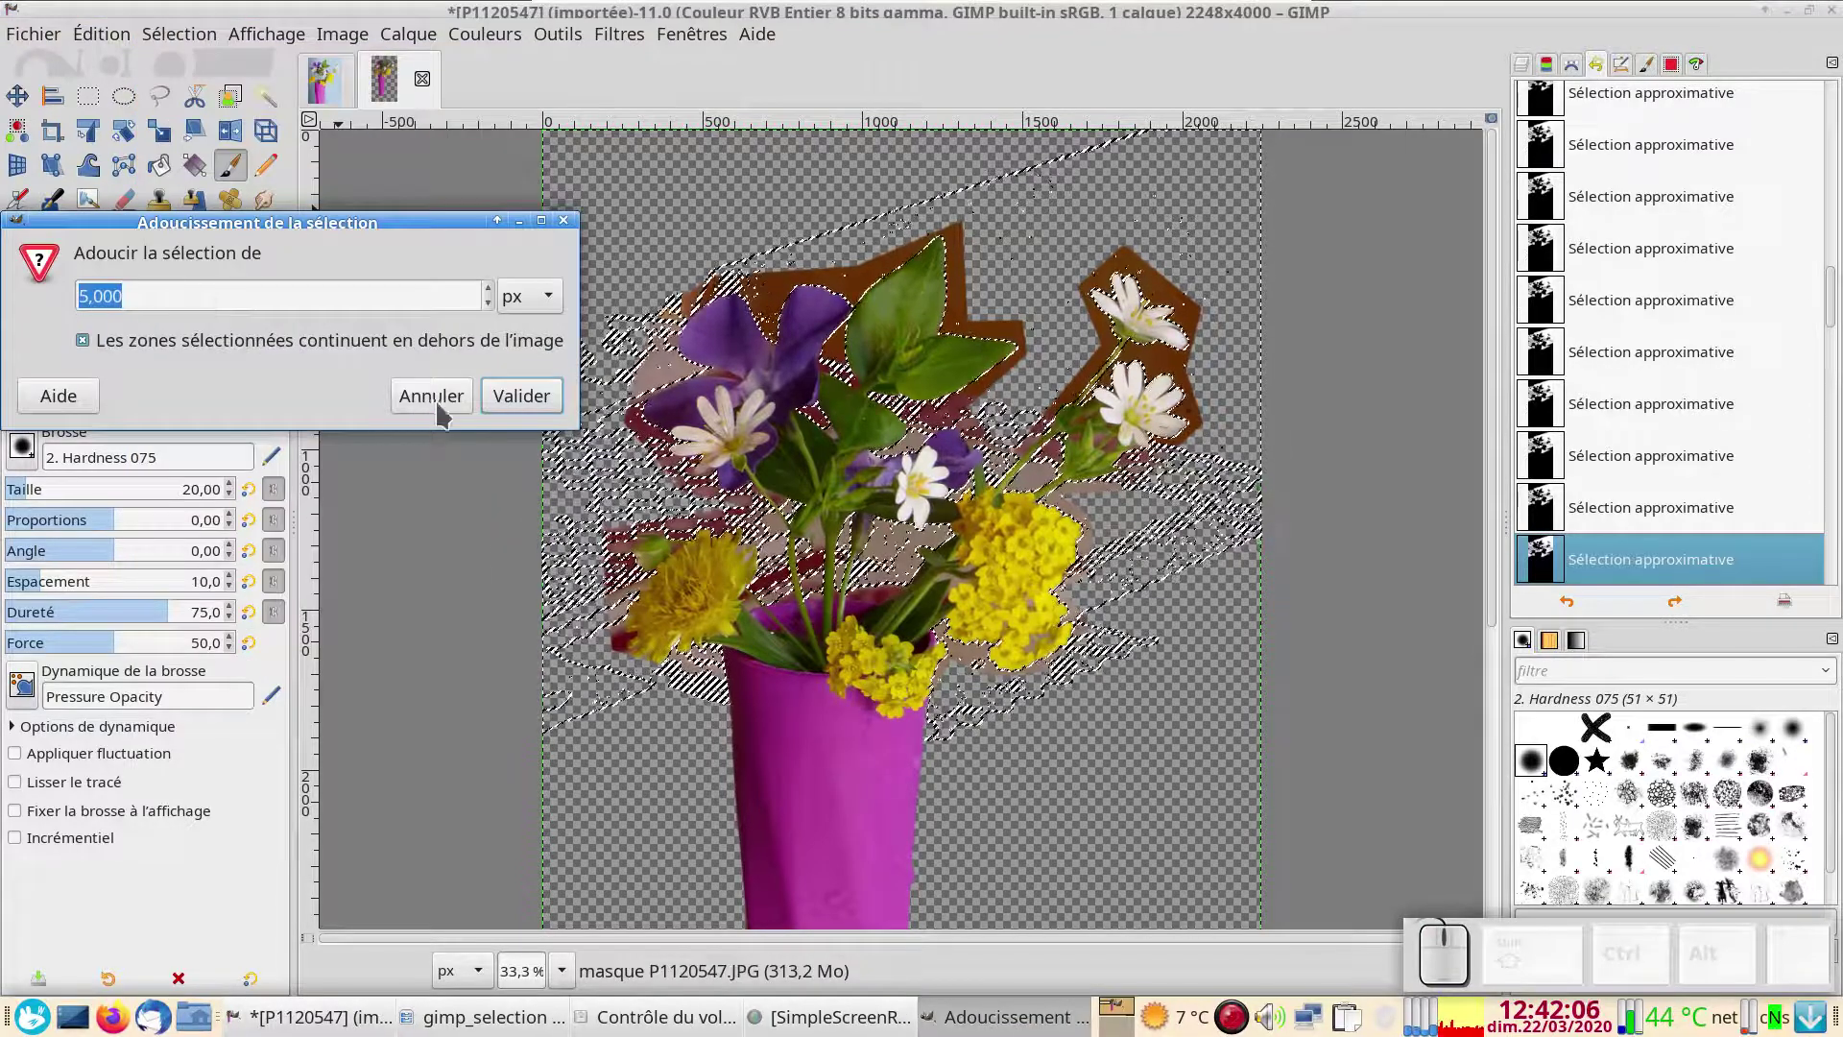
click(522, 395)
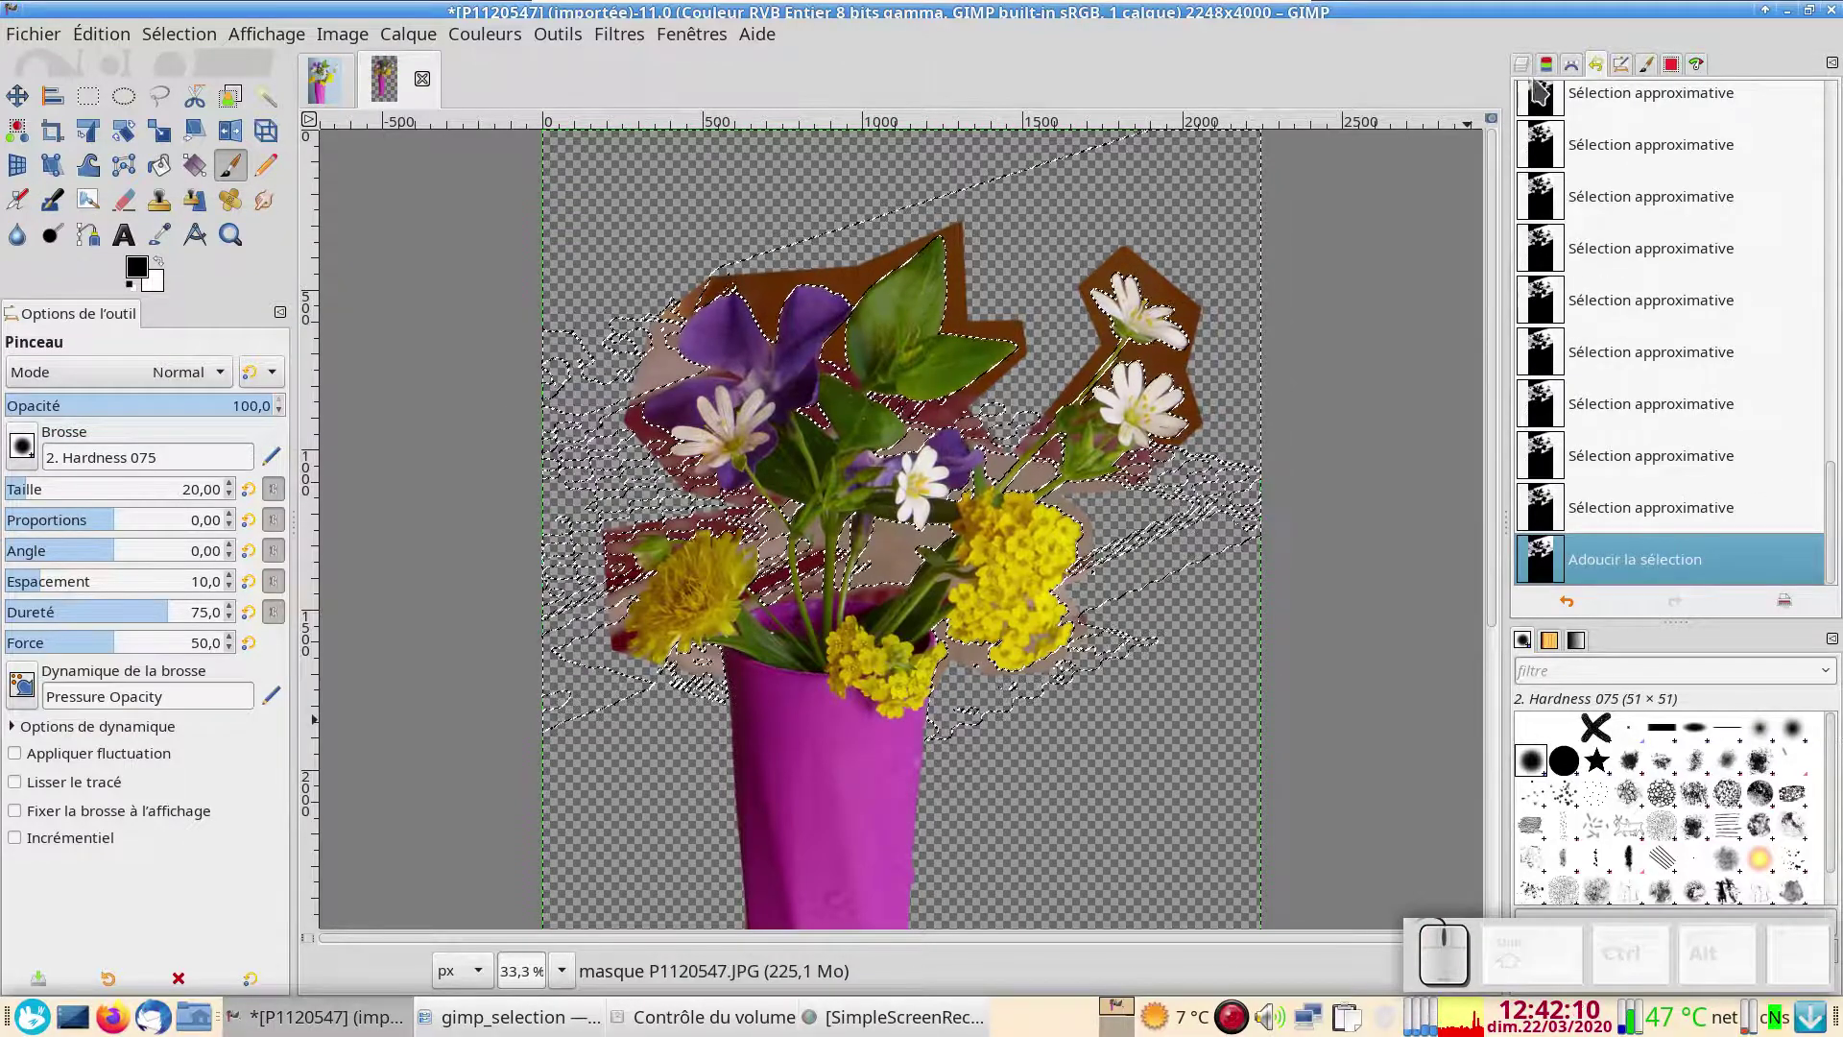
Make the P1120547.JPG layer mask active and fill the selected background areas on it with black
click(1522, 64)
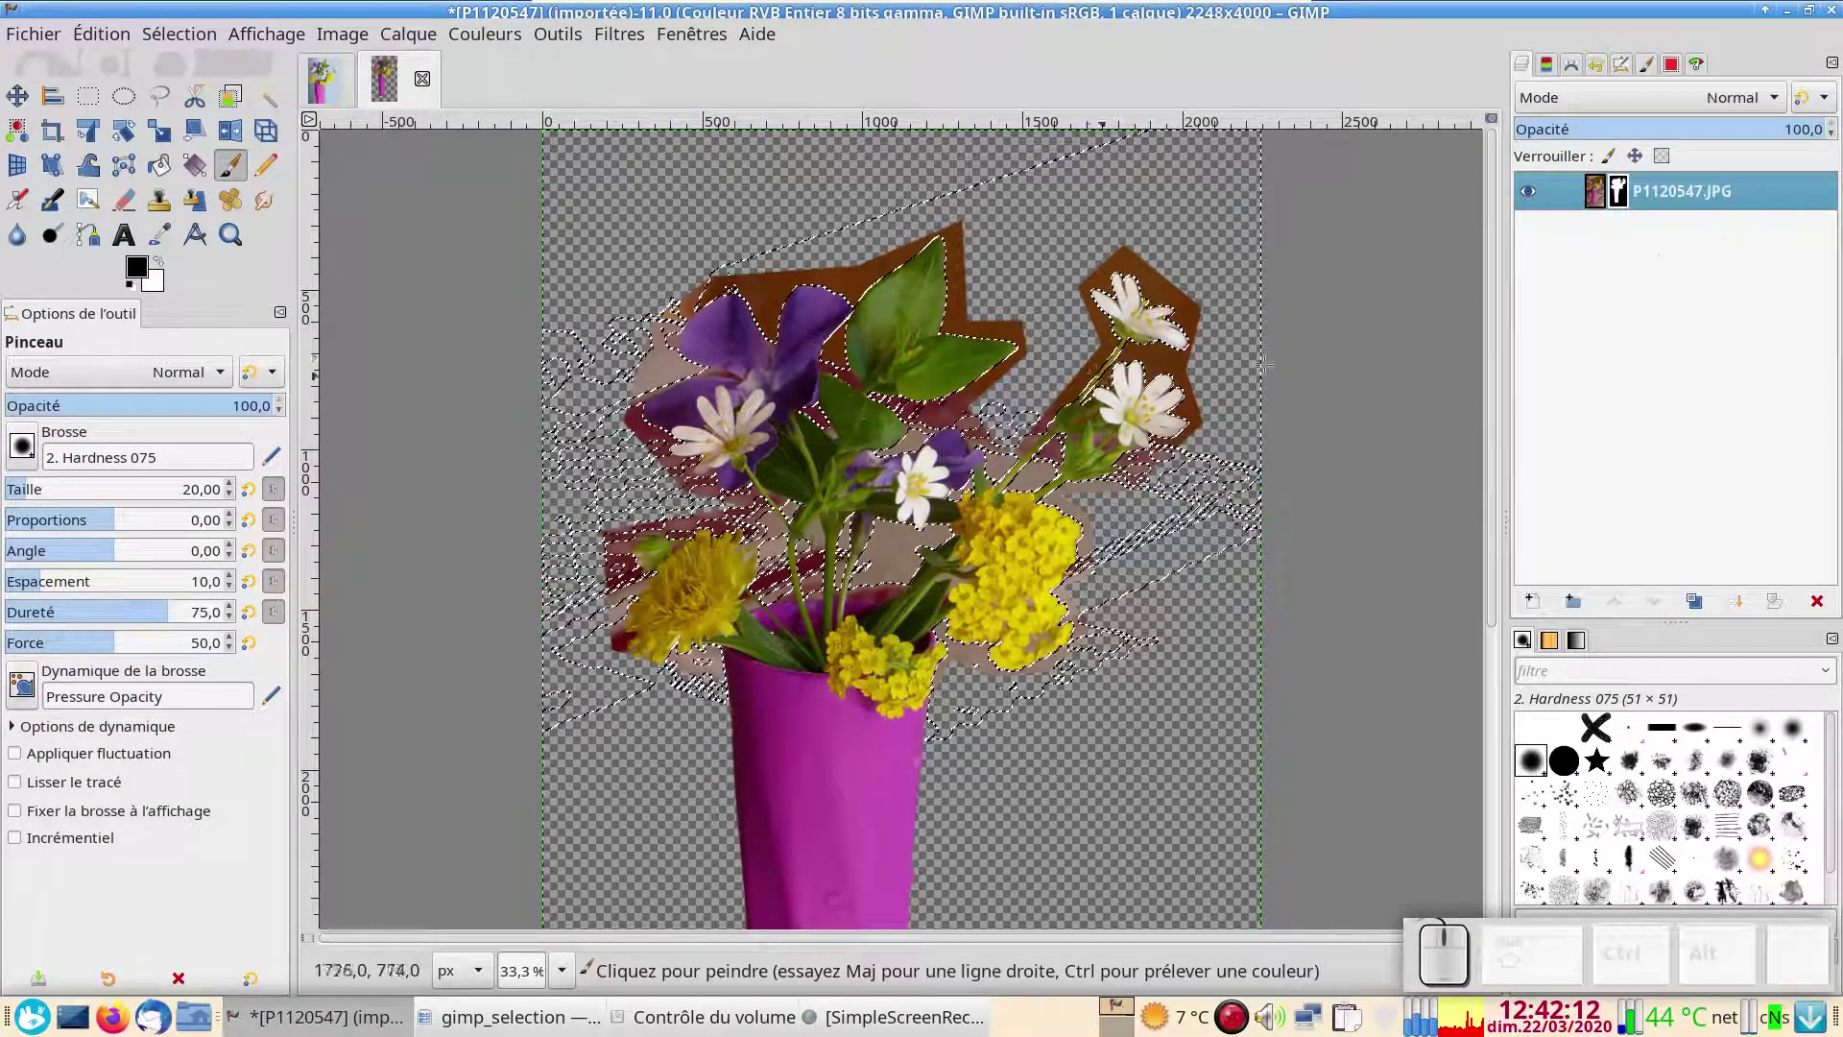
click(1621, 200)
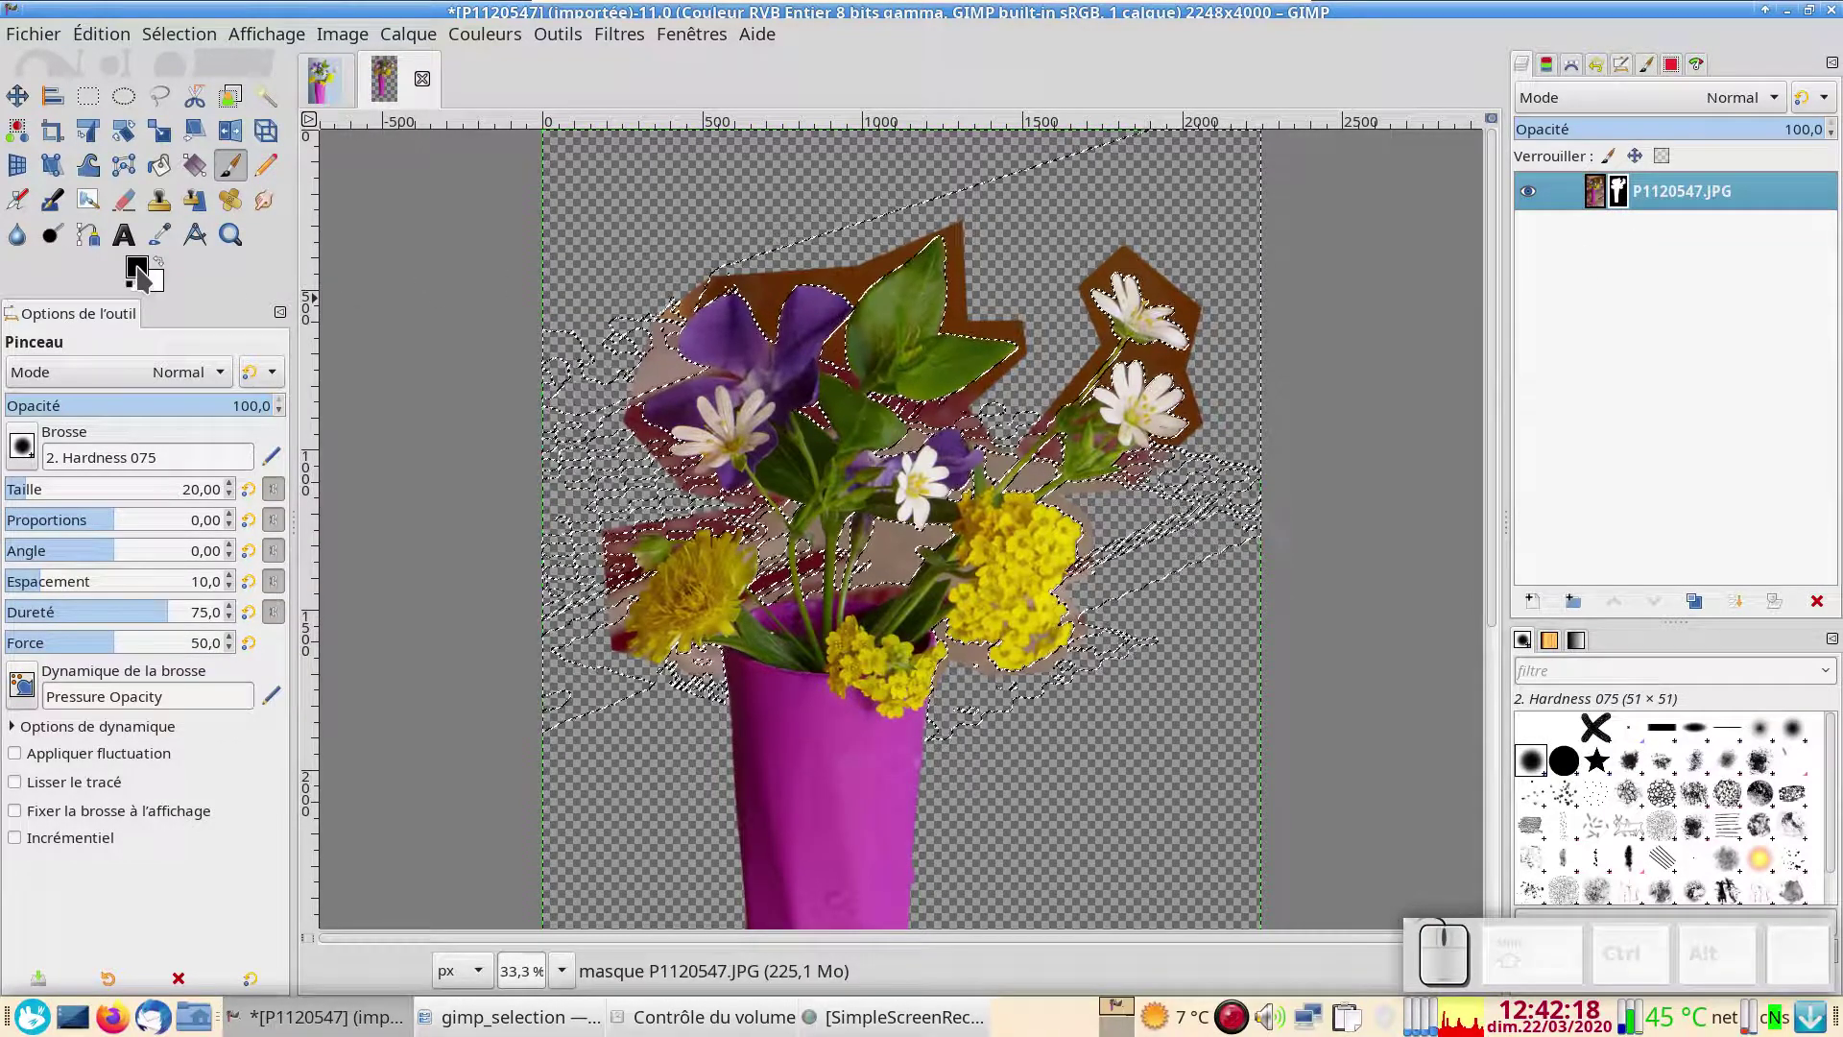
drag(139, 279, 661, 357)
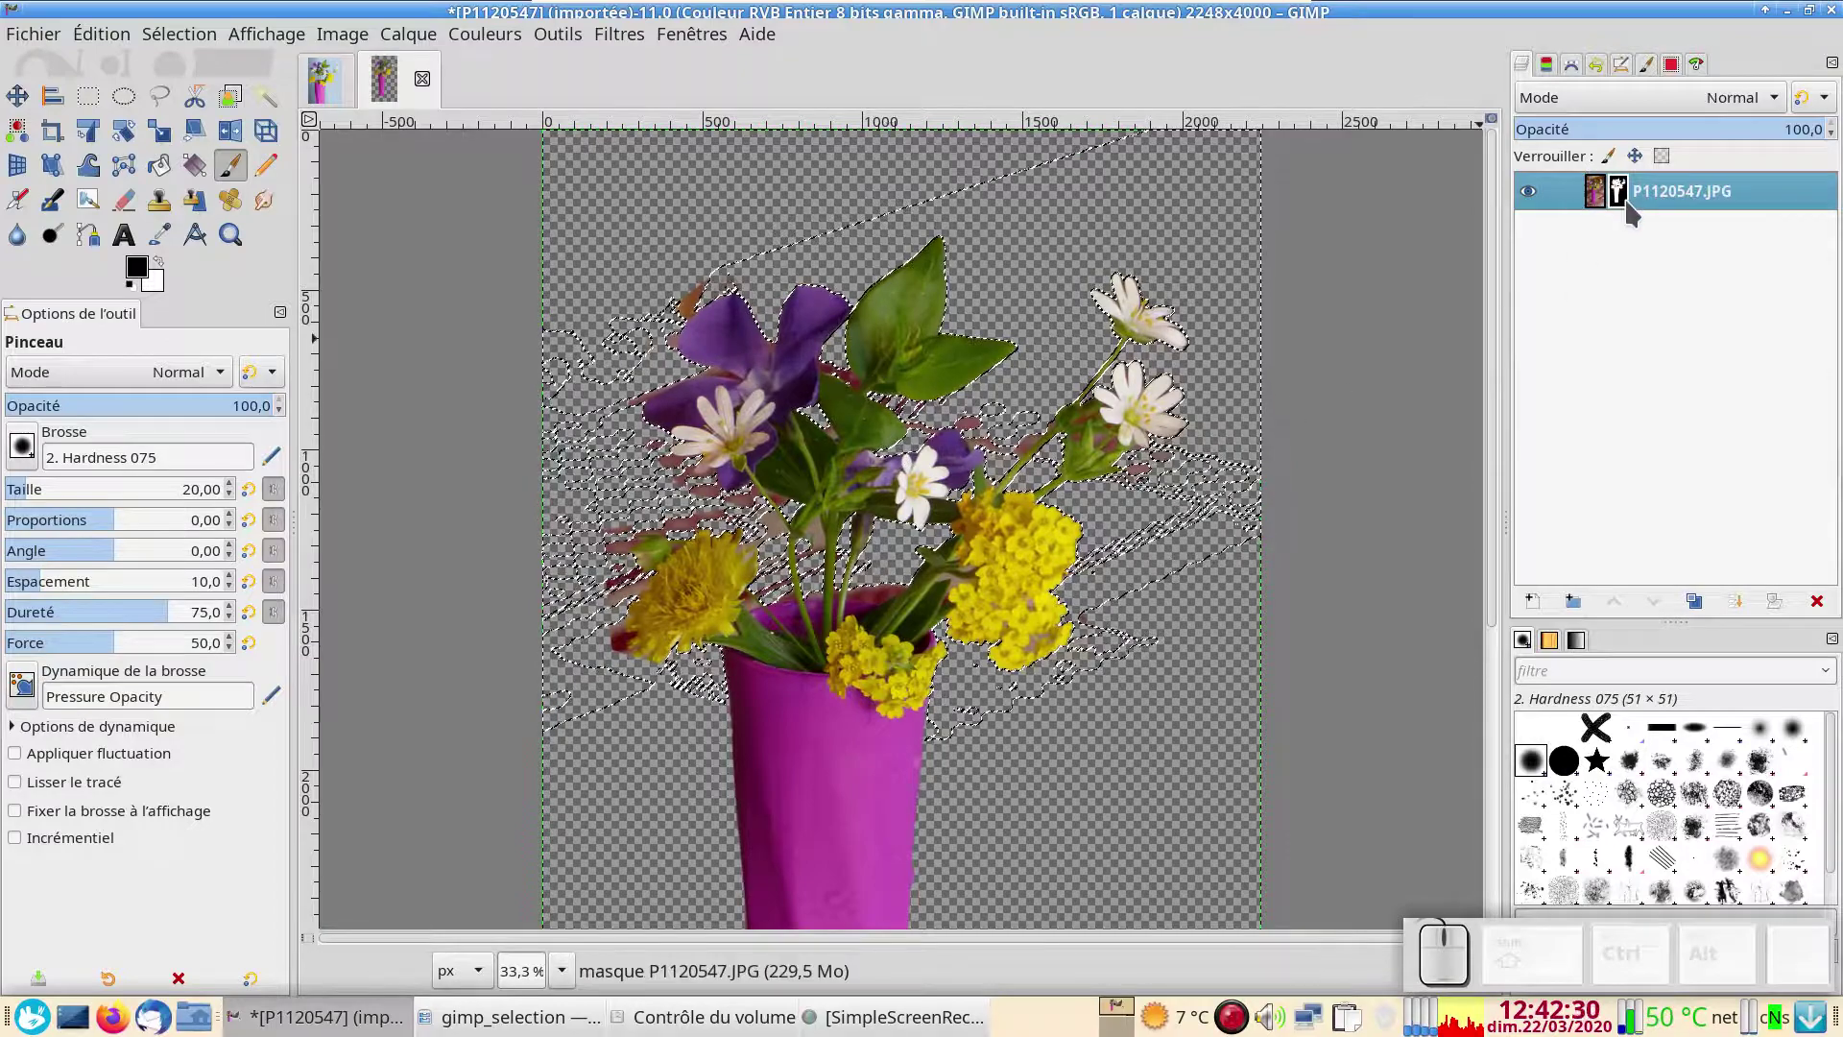
Display the P1120547.JPG layer mask on its own, return to the normal image display, and deselect everything
key(ctrl+alt)
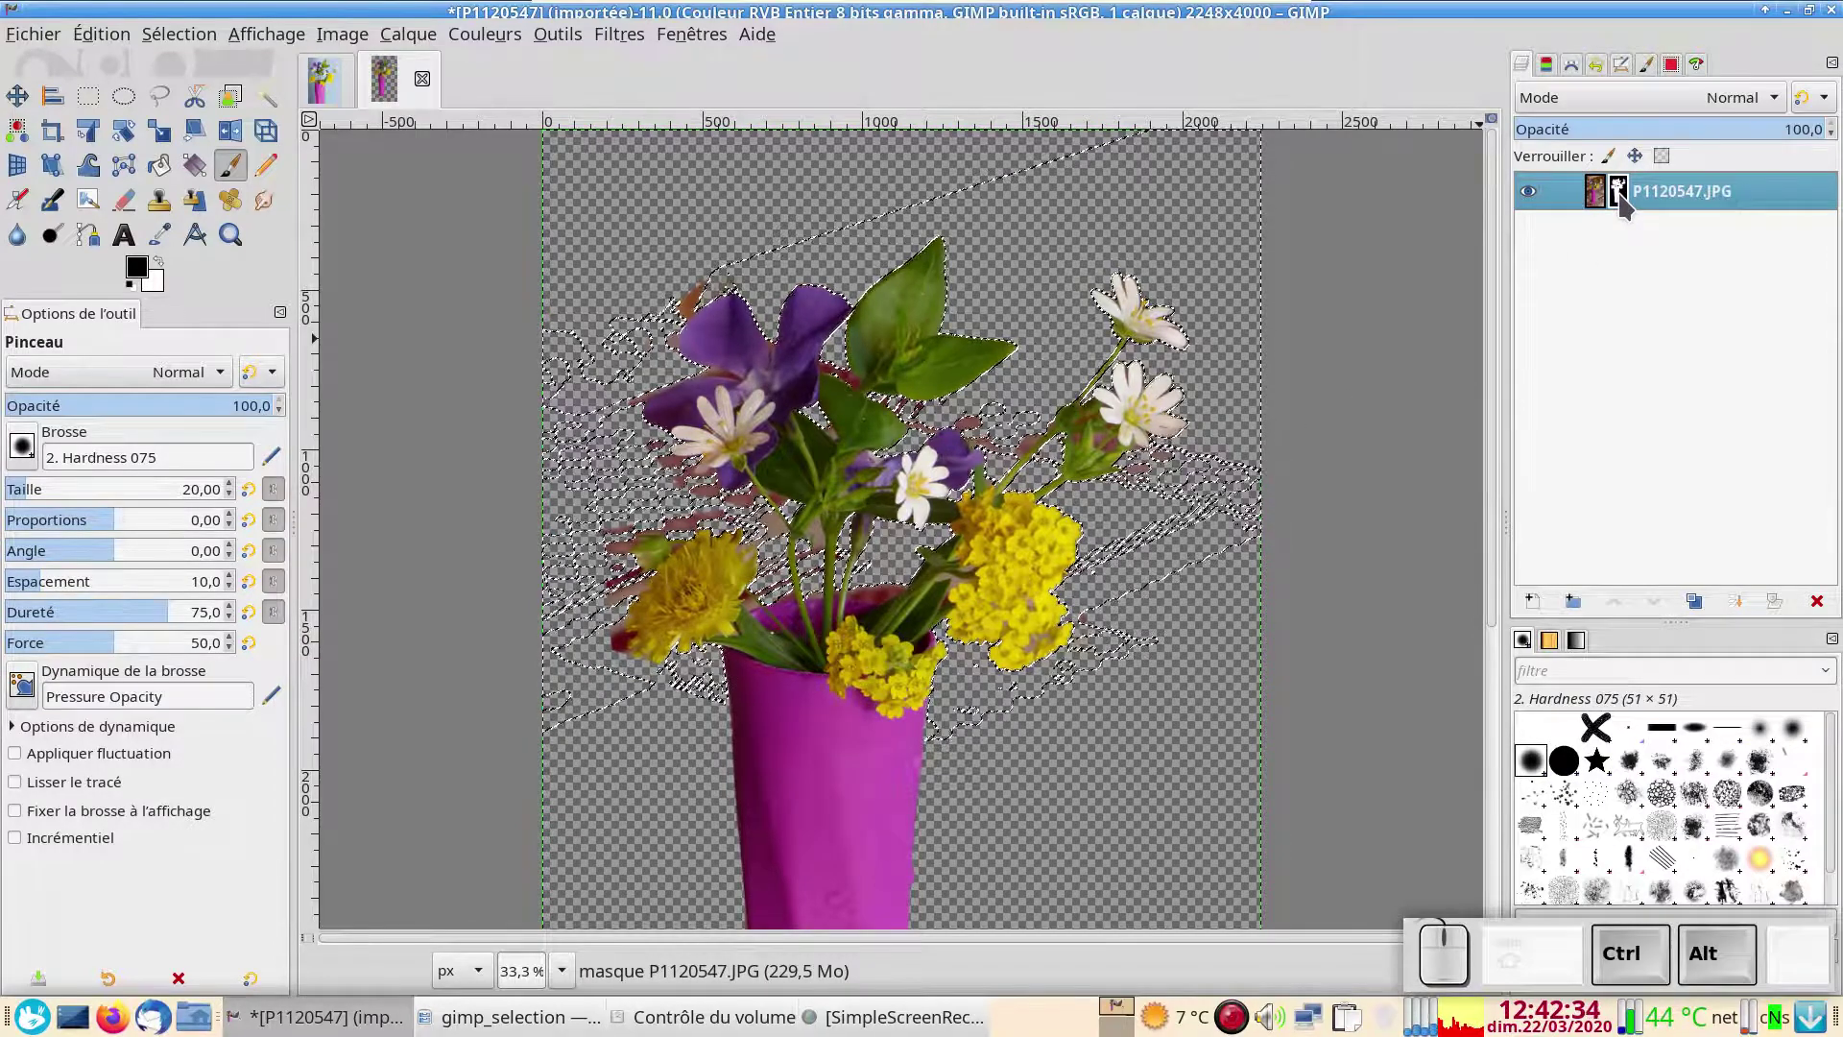
ctrl+alt+click(1619, 192)
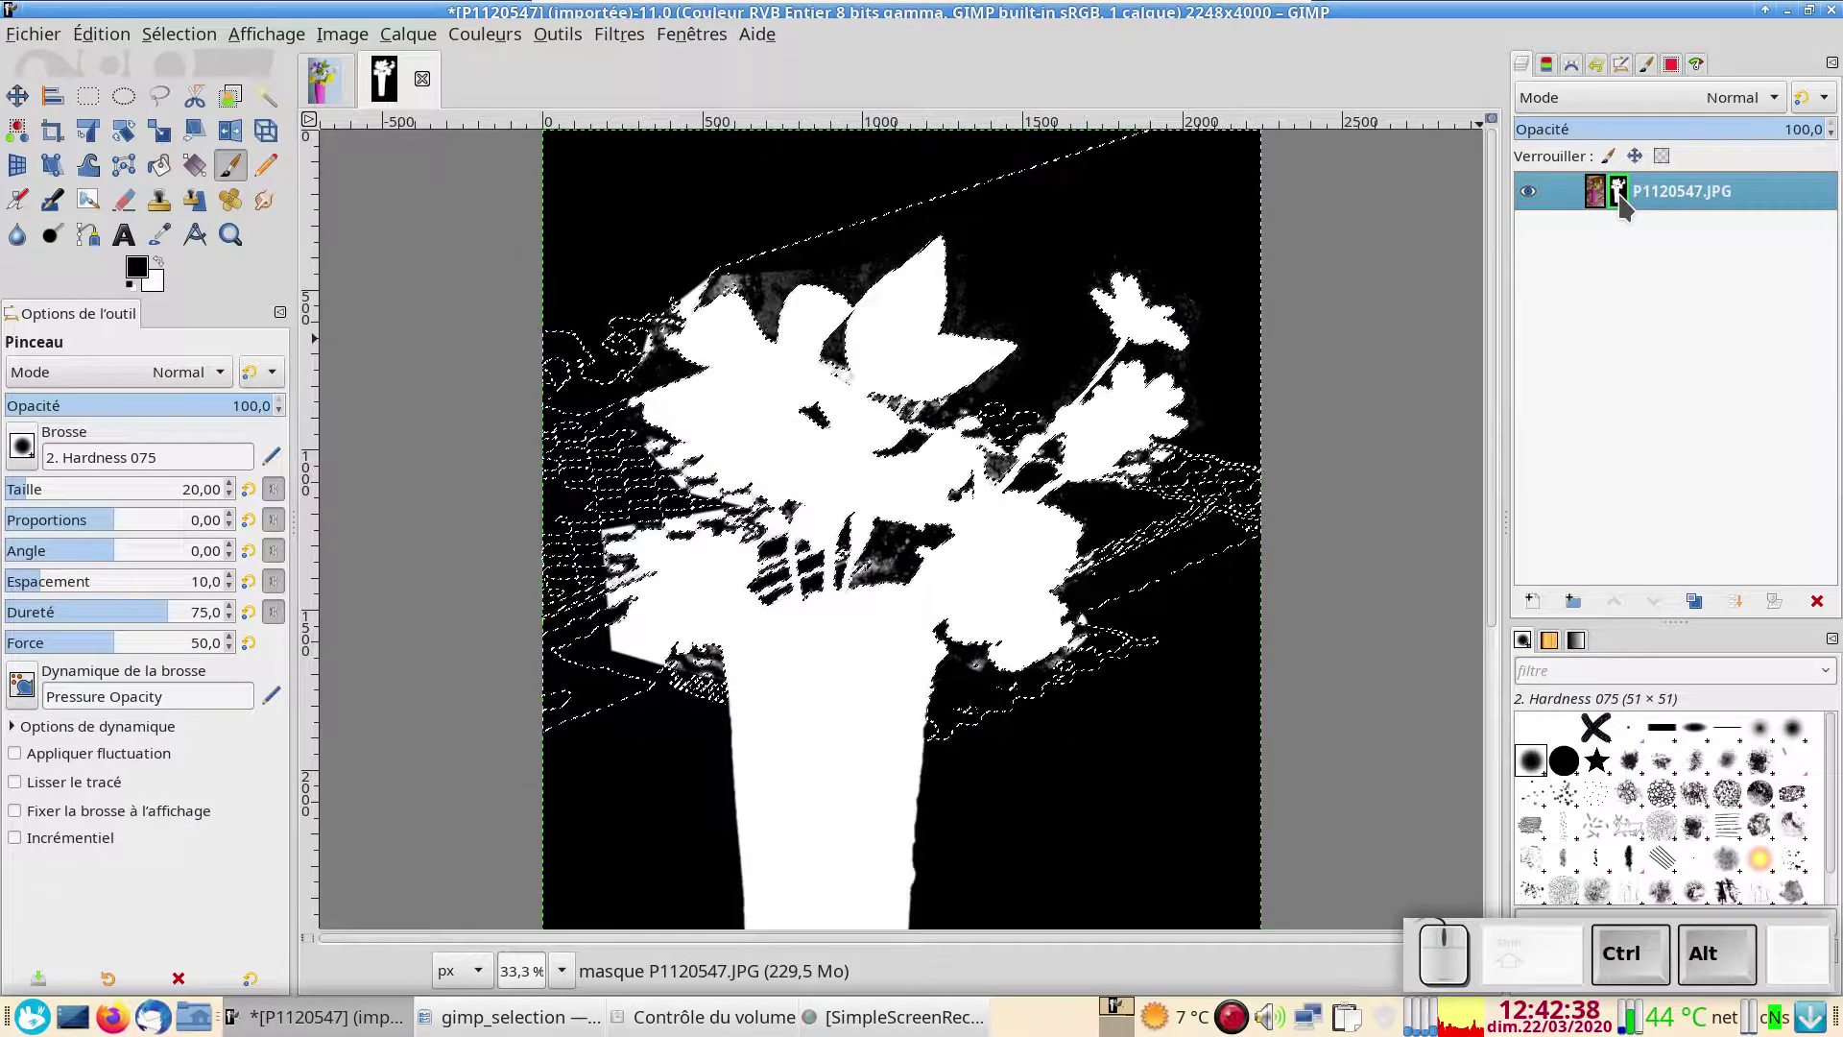
ctrl+alt+click(1619, 192)
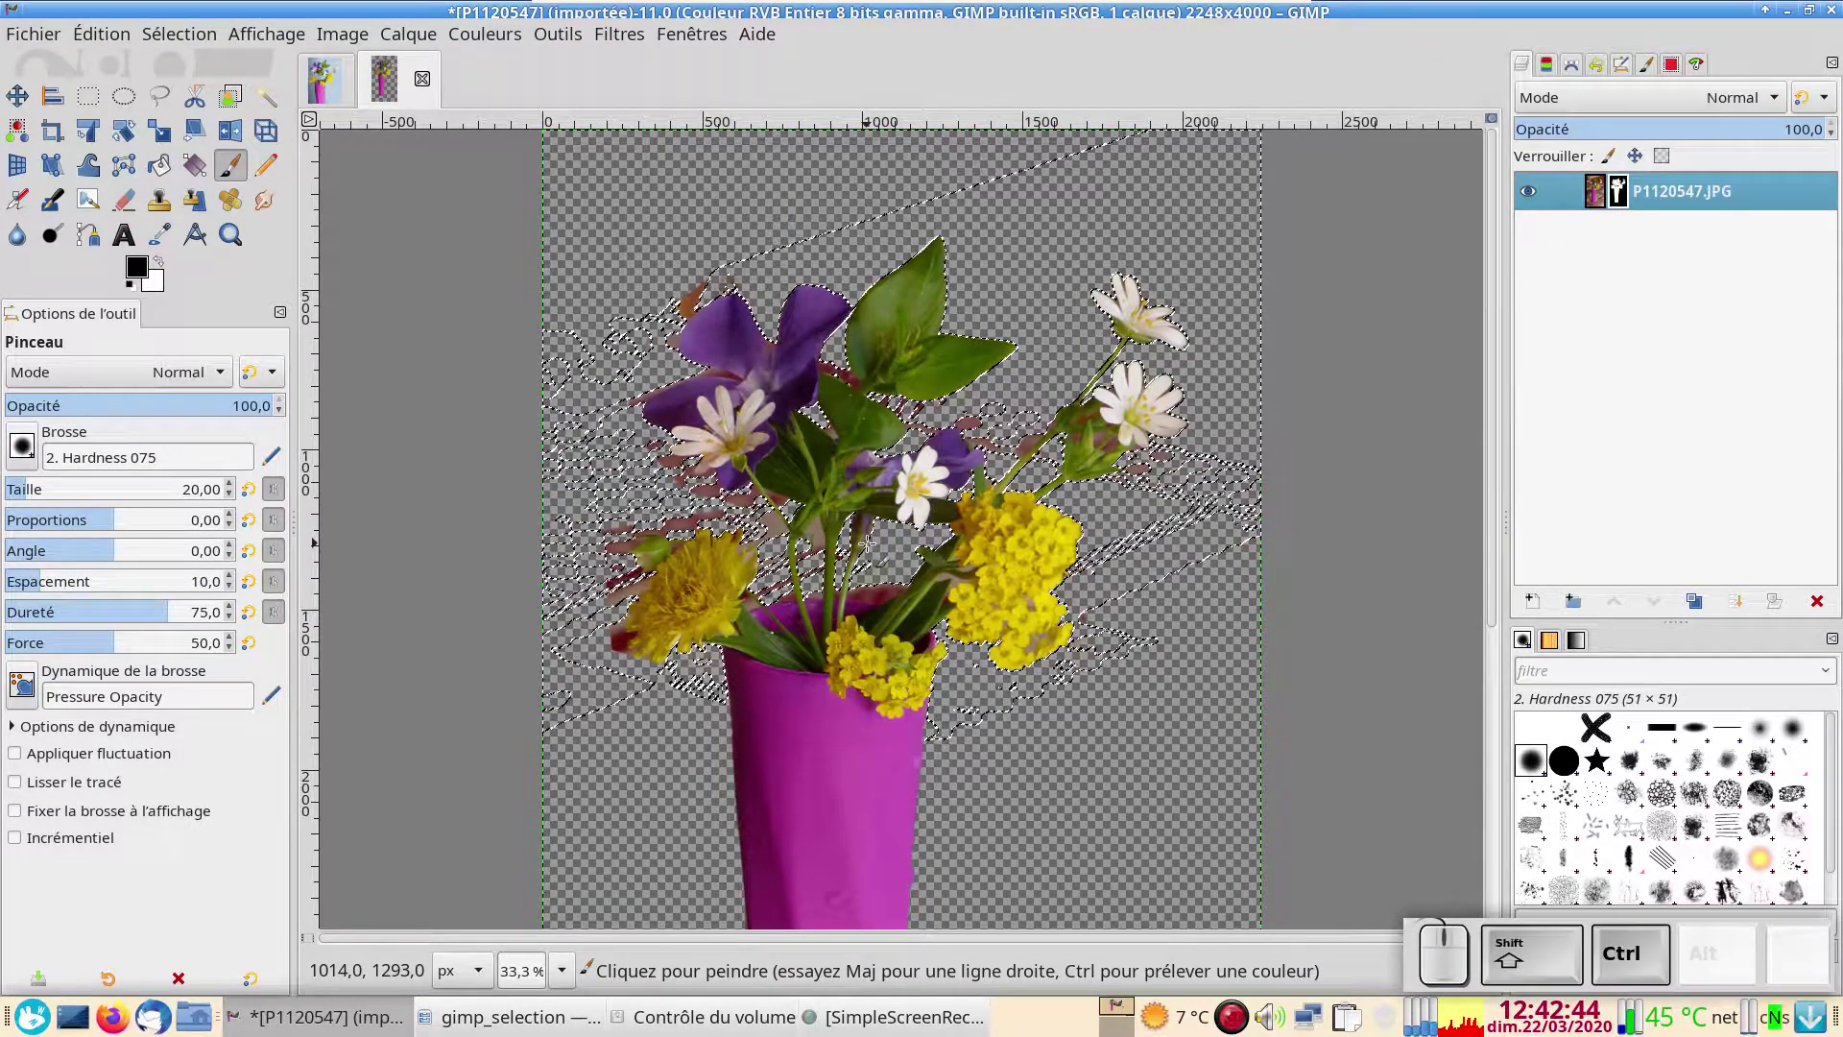
key(ctrl+shift+a)
Select the leftover tablecloth patches between the left white flower and the dandelion with Fuzzy Select at threshold 14.4
scroll(864, 592, up, 1)
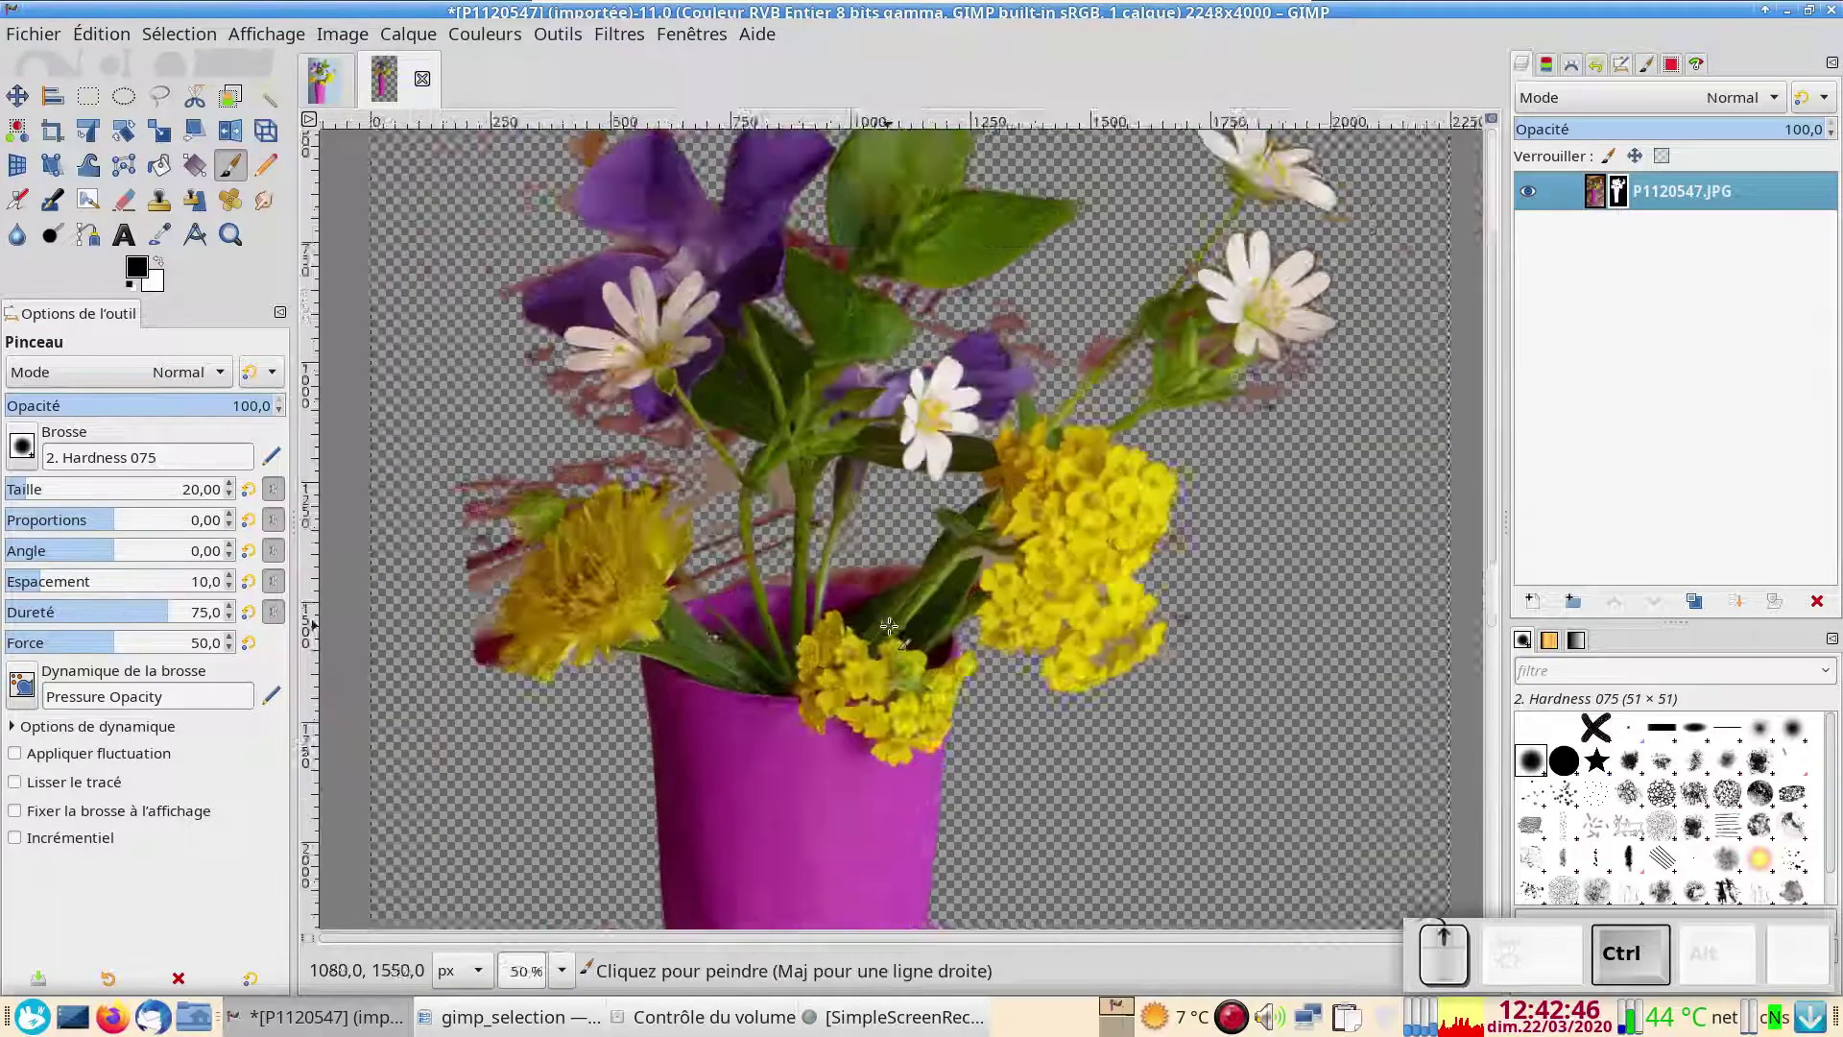
scroll(855, 547, up, 1)
scroll(843, 495, down, 1)
scroll(842, 495, up, 3)
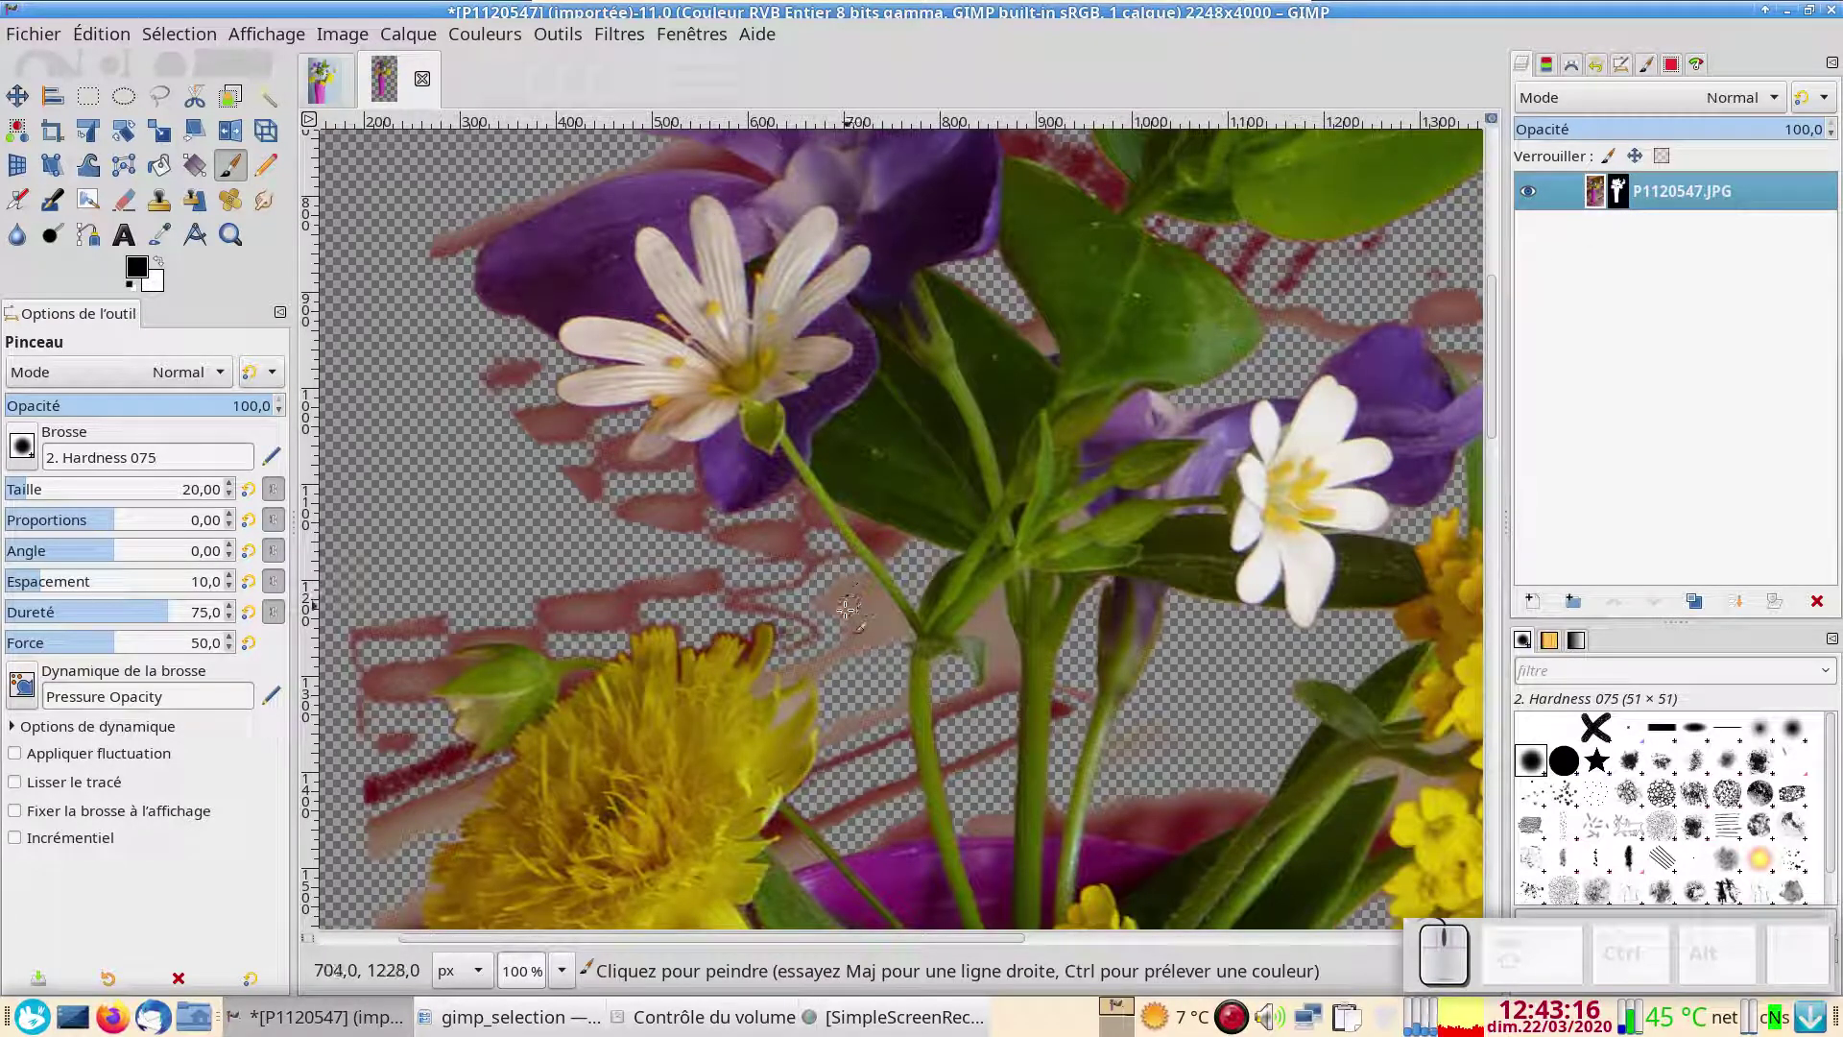
key(u)
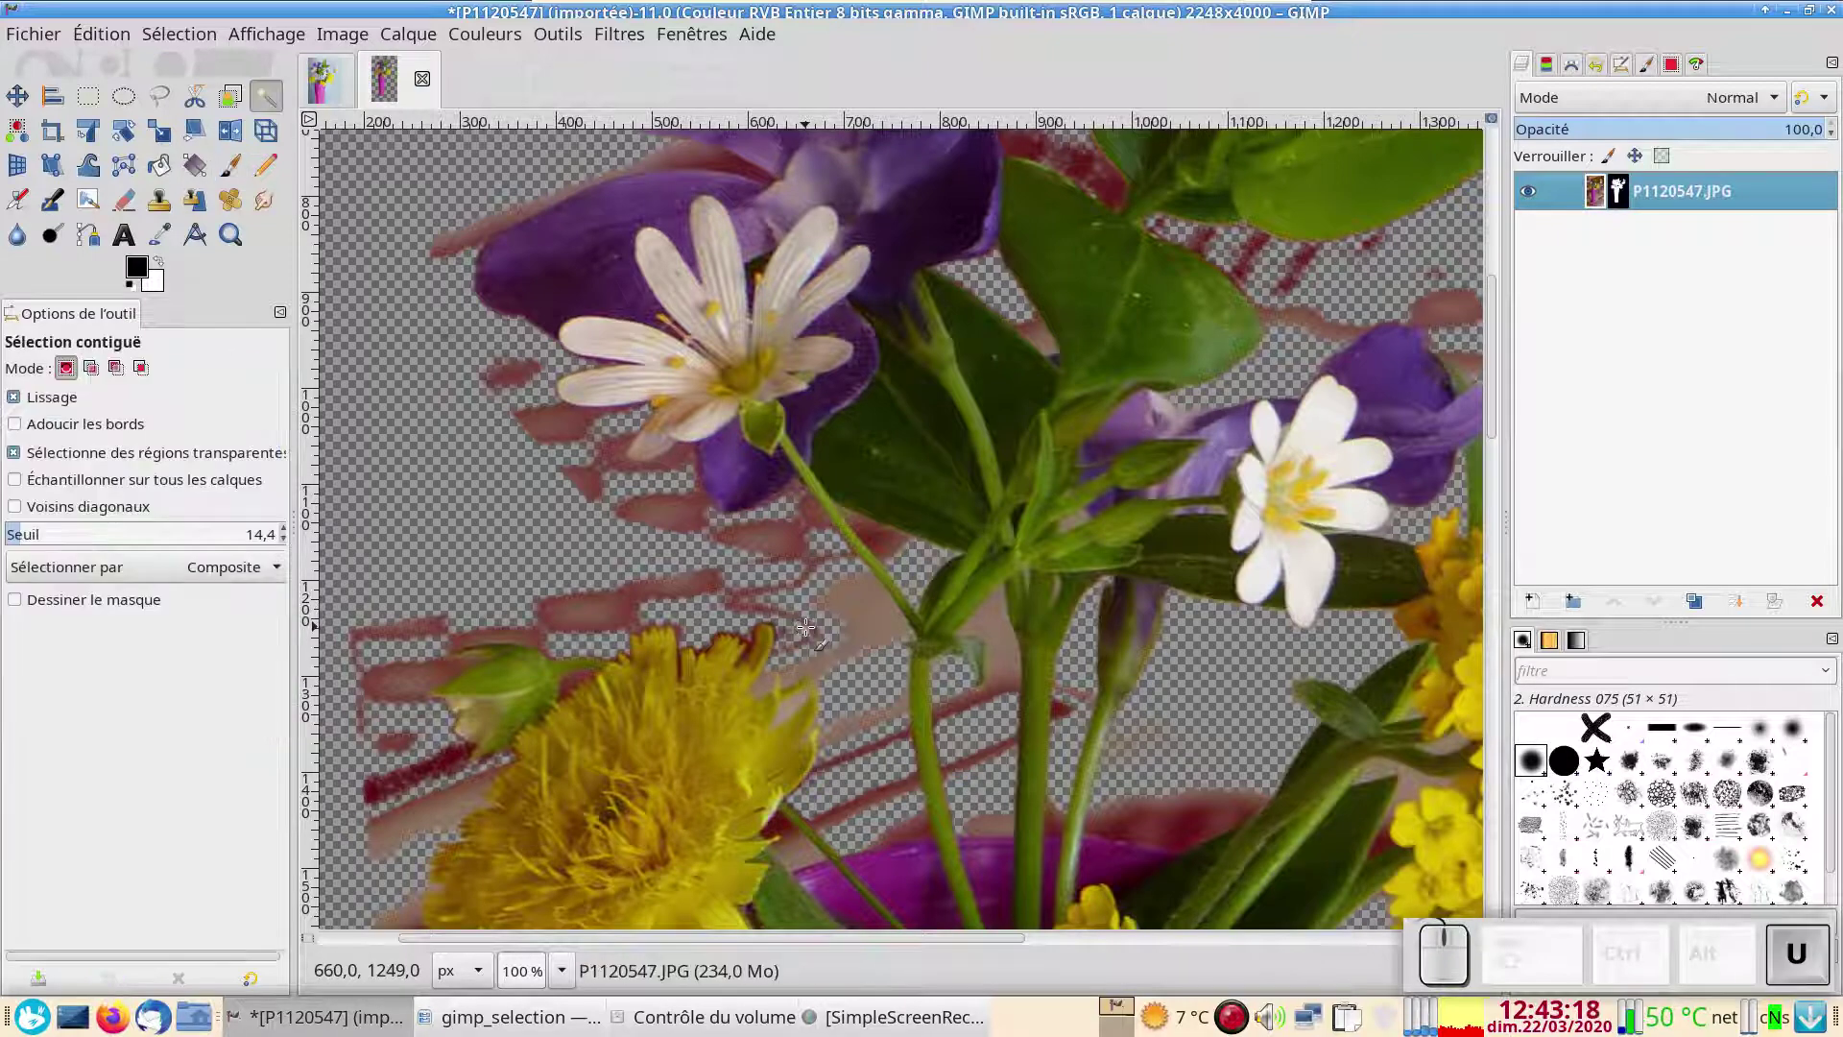
click(772, 545)
key(shift)
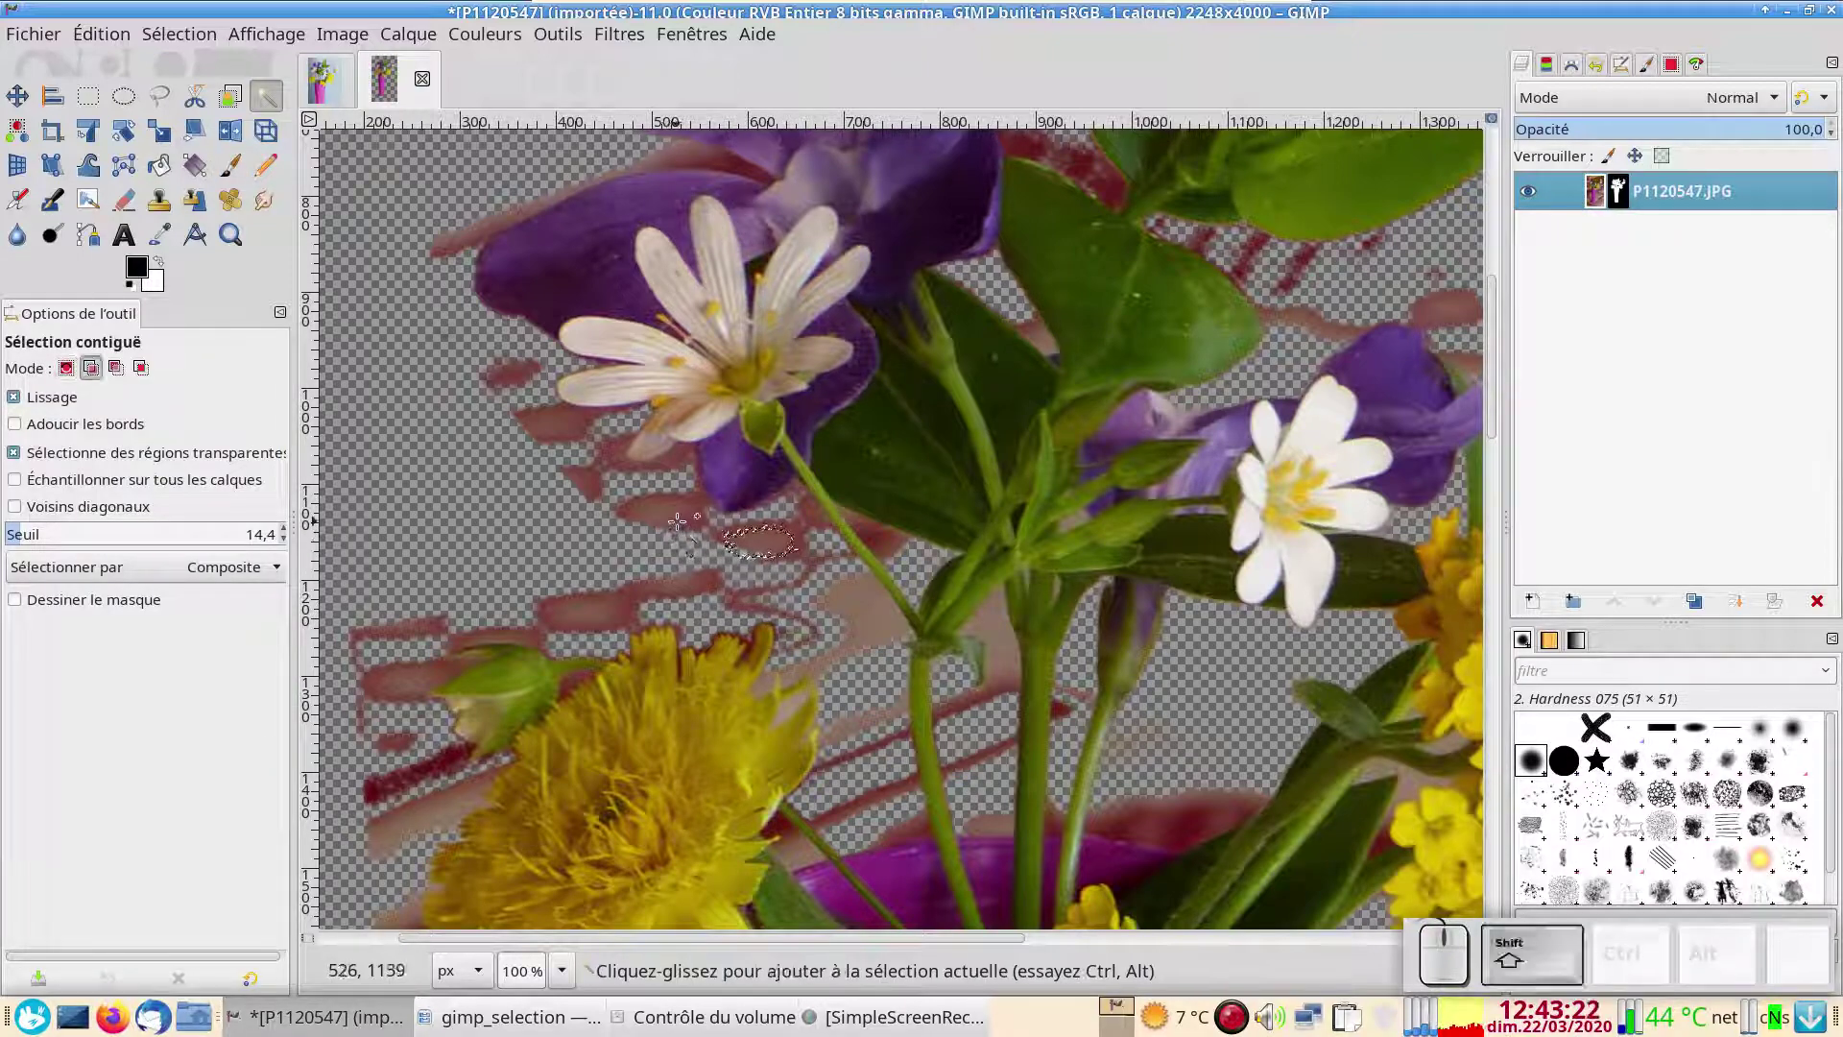
shift+click(857, 606)
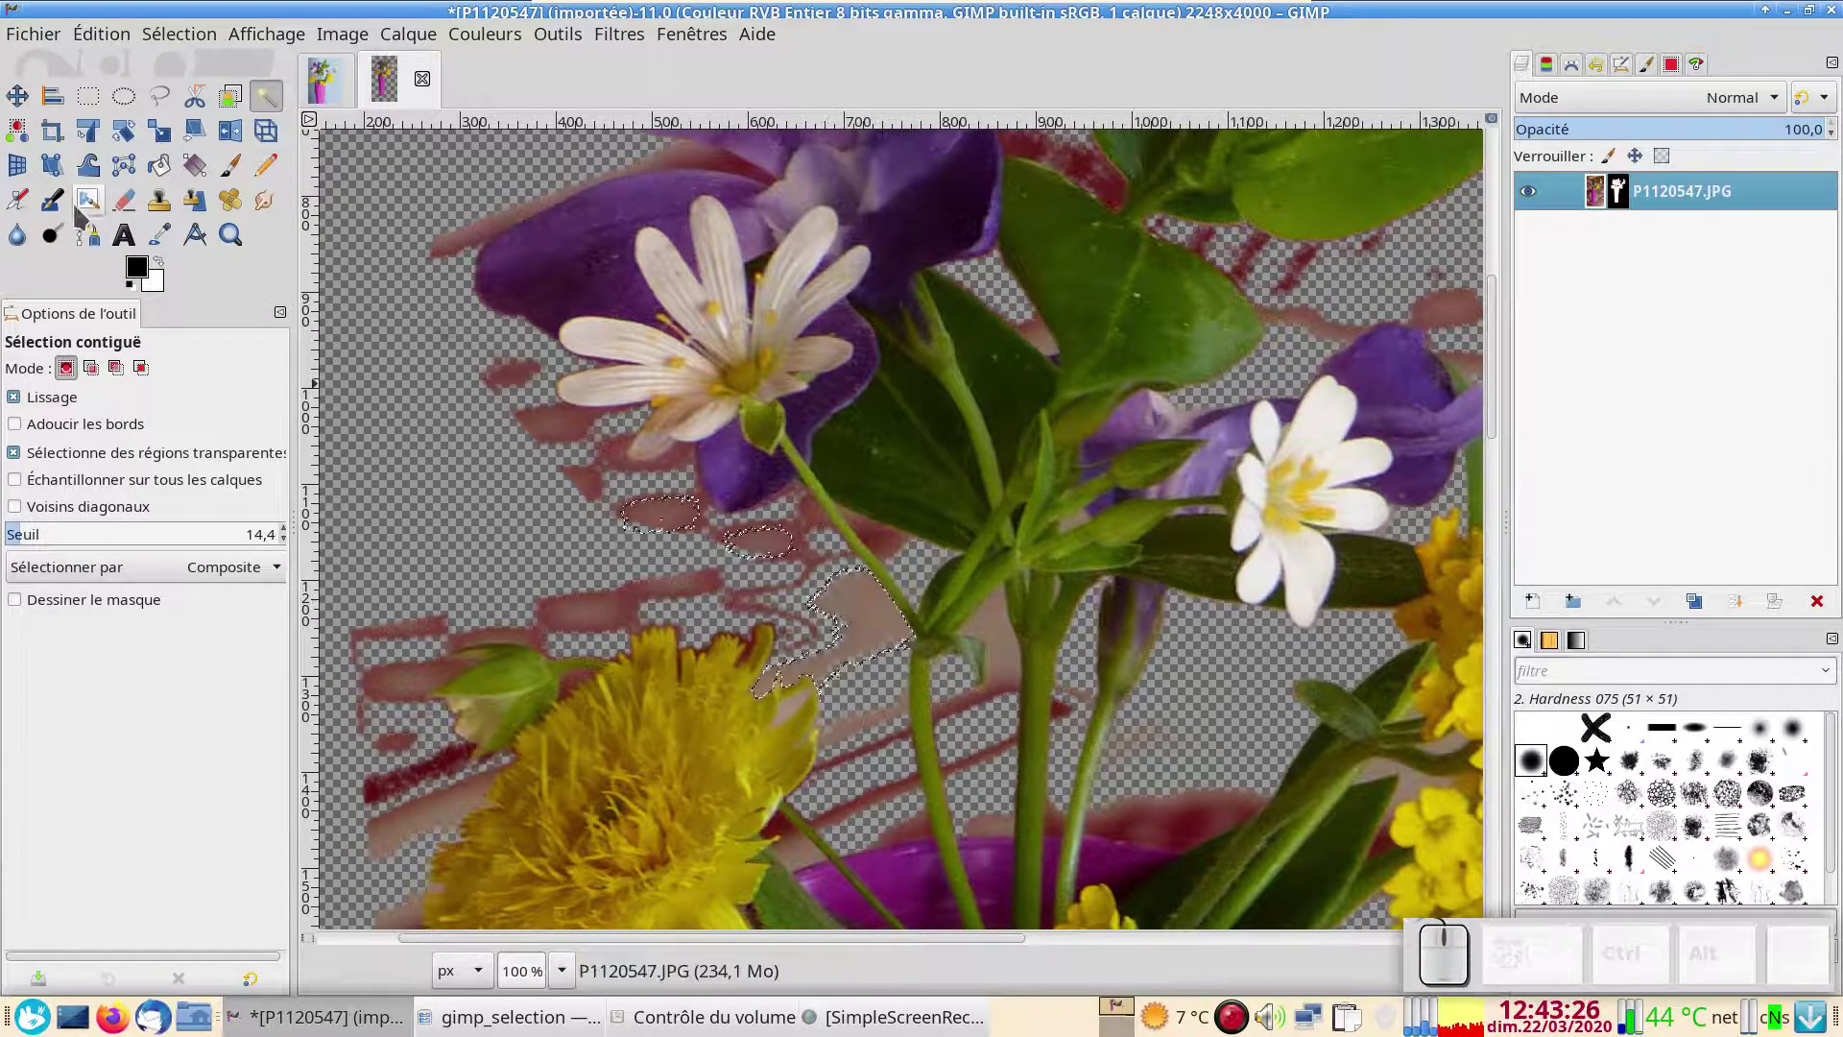
Add the matching reddish tablecloth remnants to the selection with Select by Color at threshold 15.0, sampling patches above the dandelion
click(18, 135)
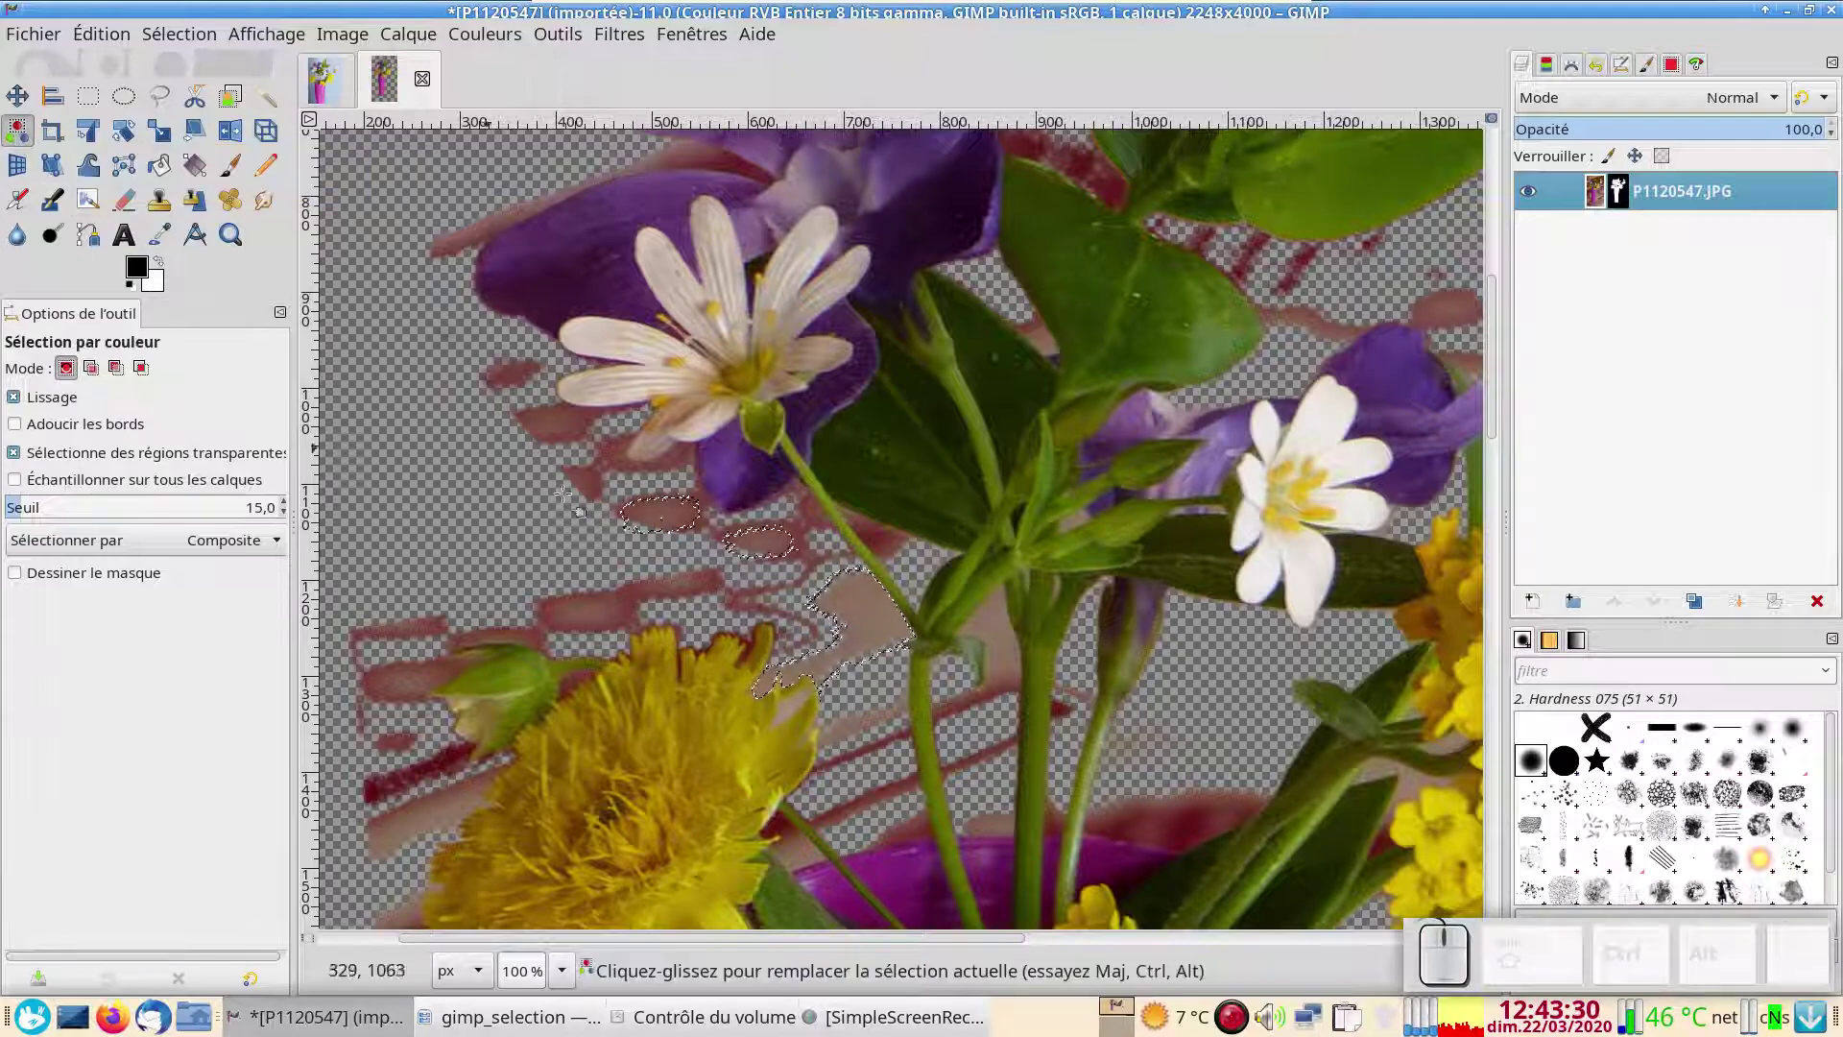
shift+click(759, 545)
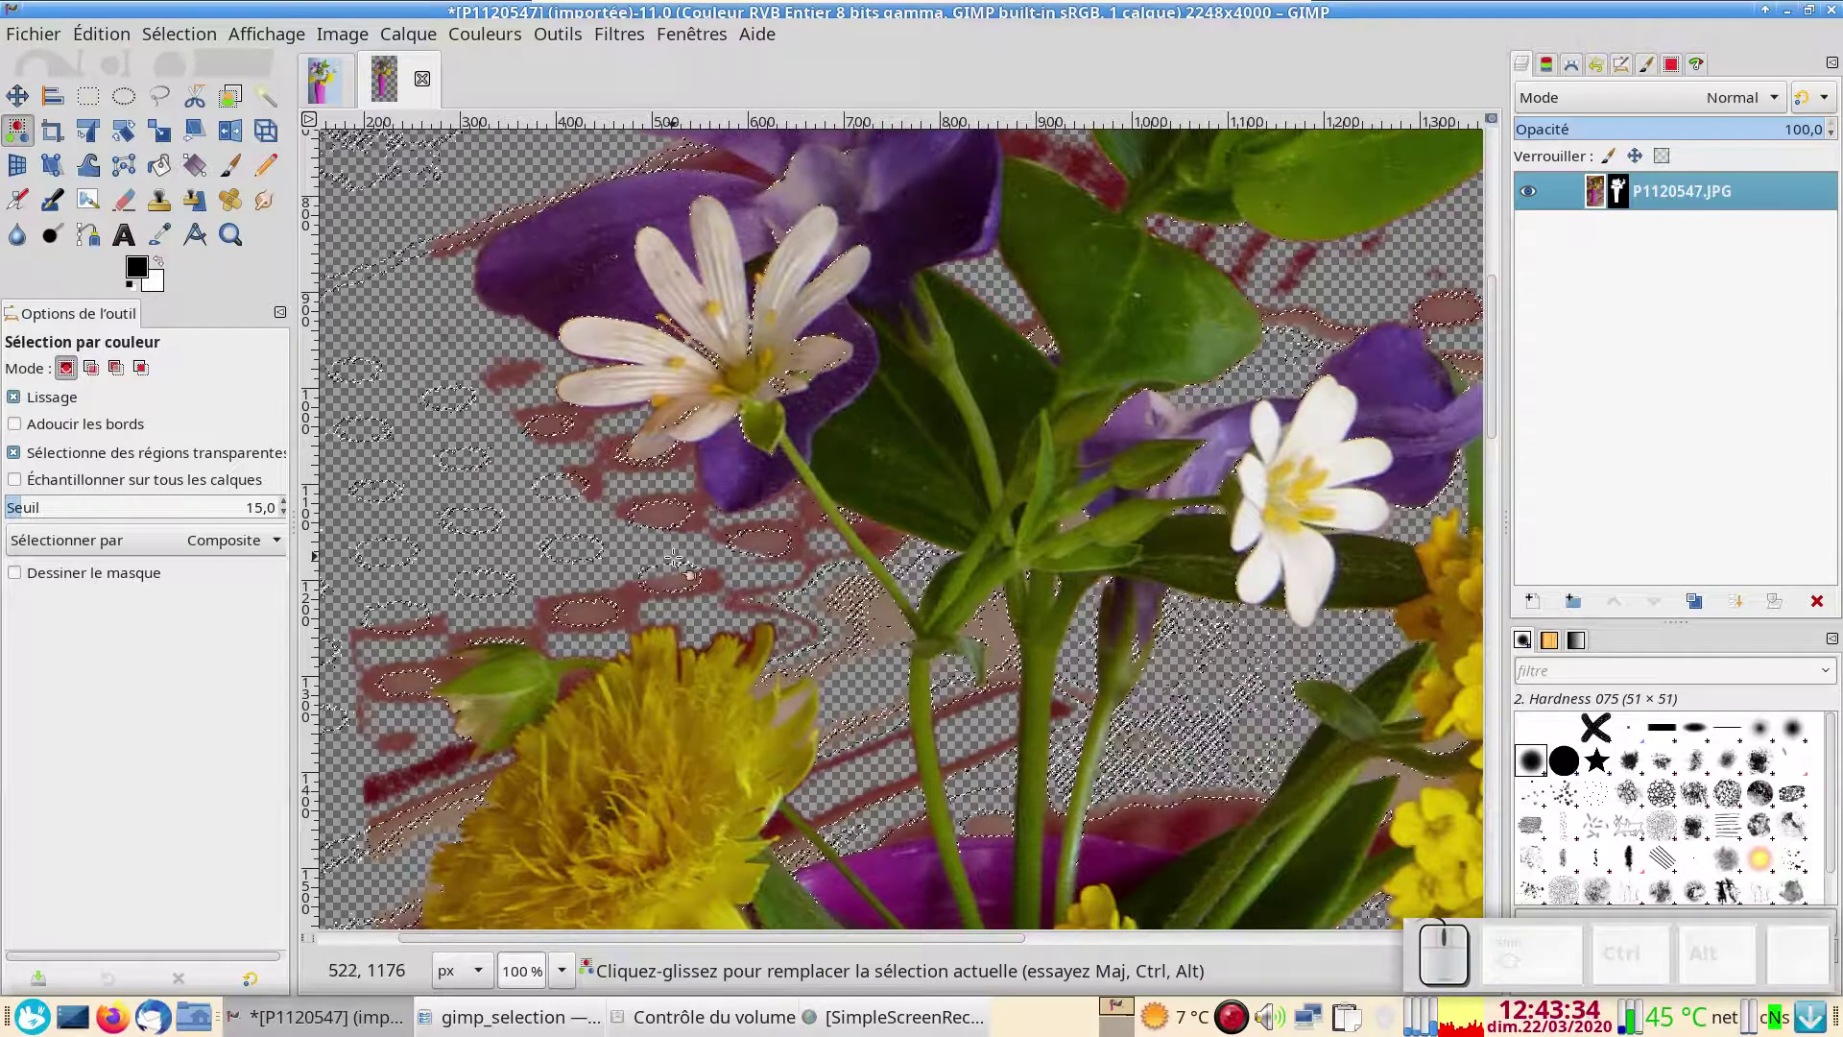
shift+click(636, 598)
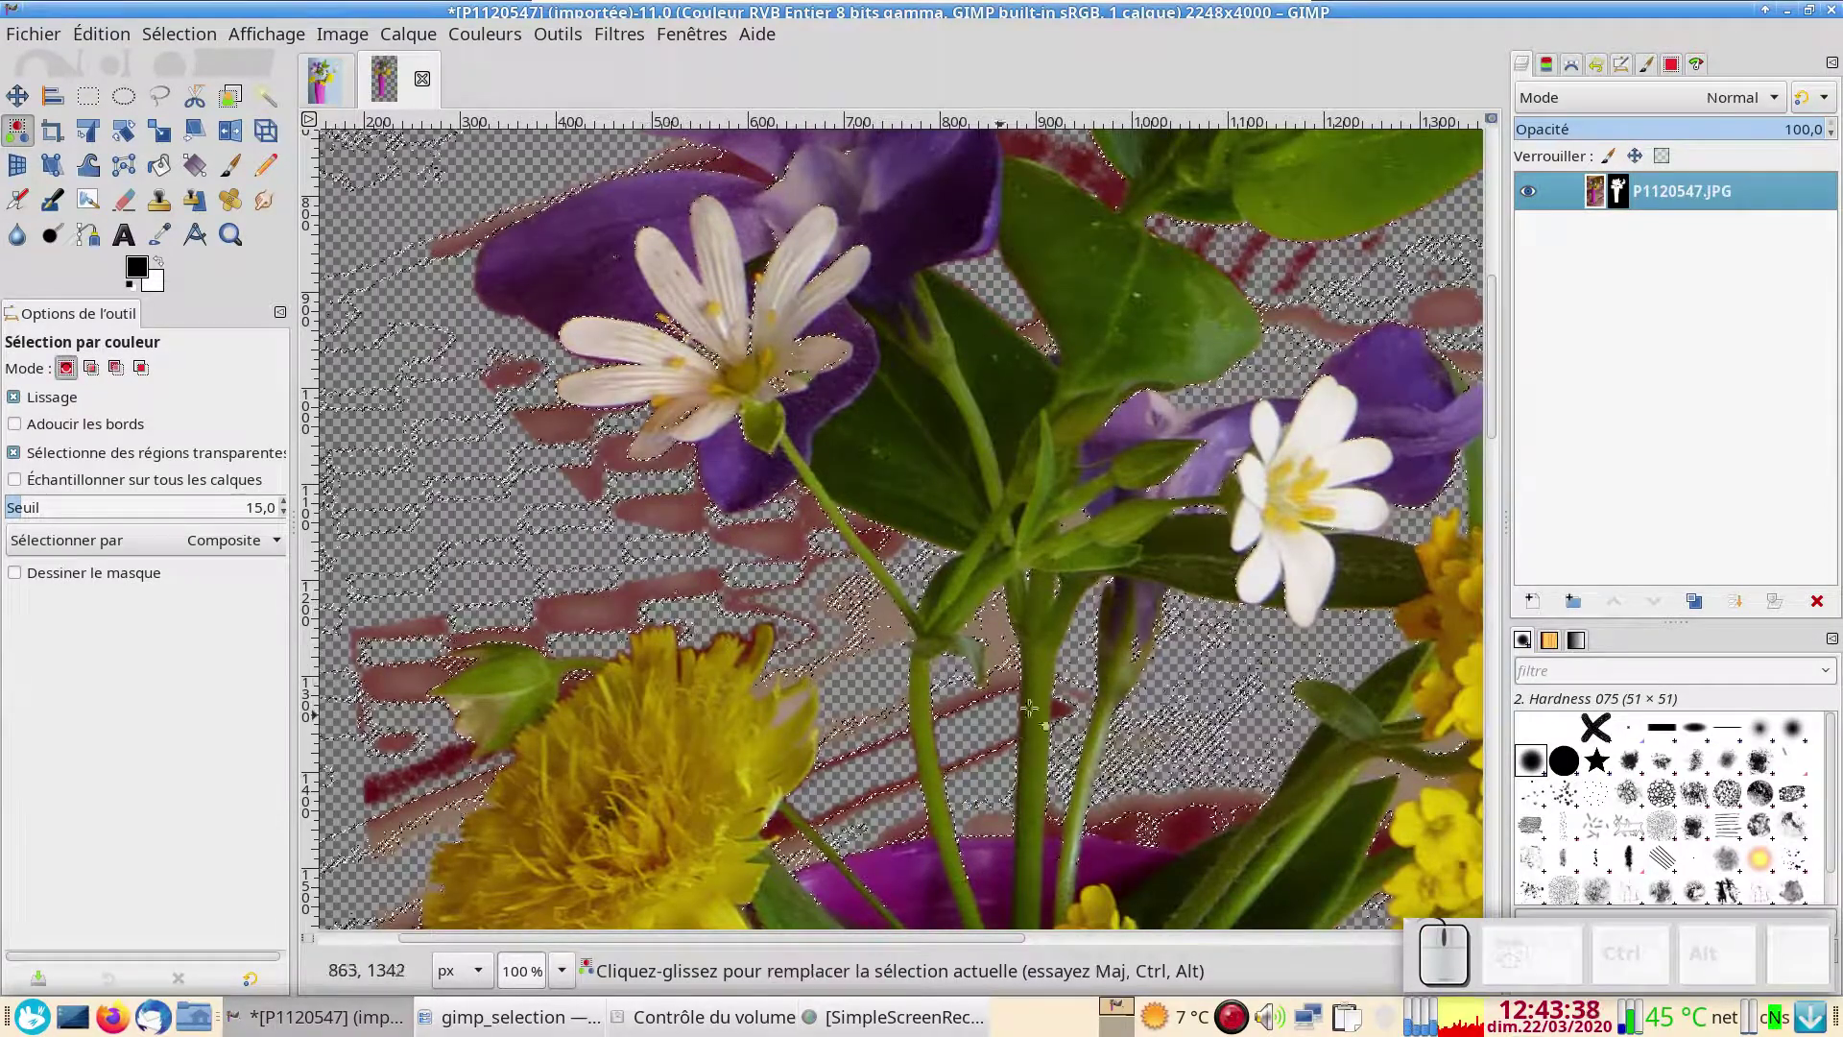
Examine the extent of the color selection around the flowers, leaves, stems, and vase
drag(1087, 733, 946, 980)
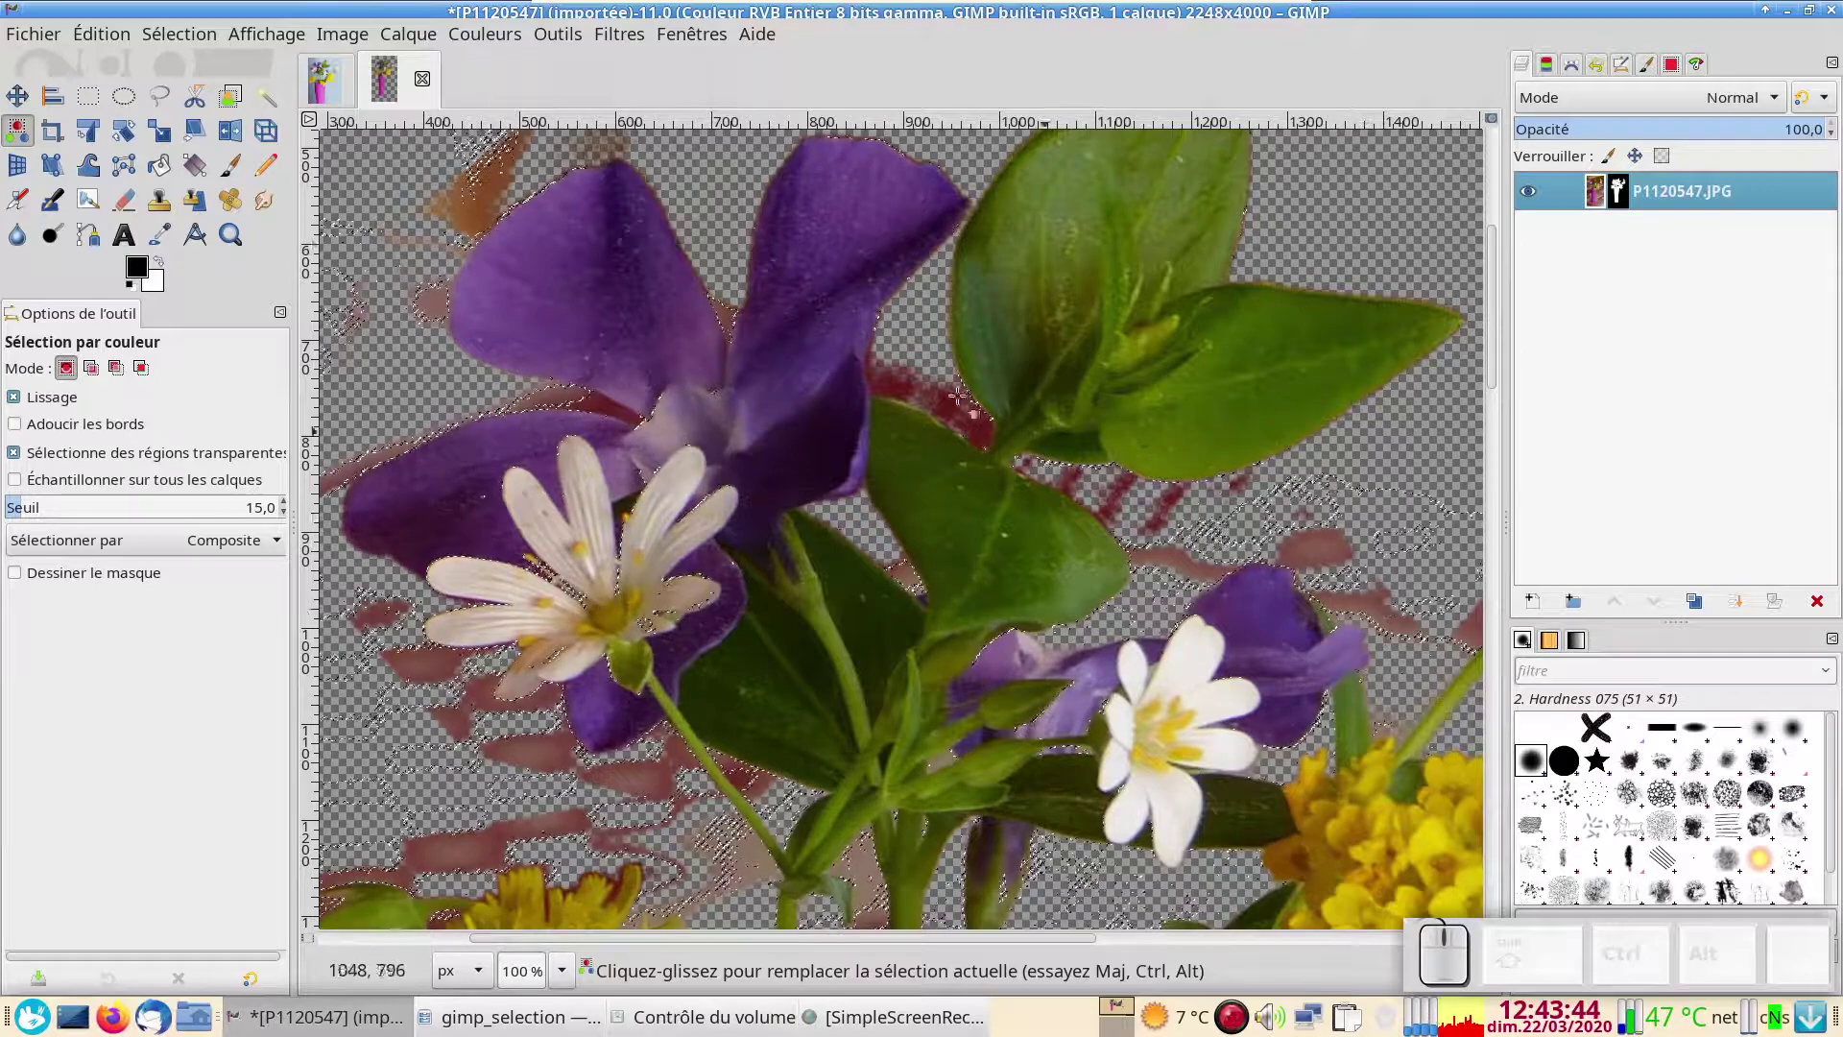
drag(787, 397, 423, 483)
scroll(423, 483, left, 10)
scroll(424, 483, down, 4)
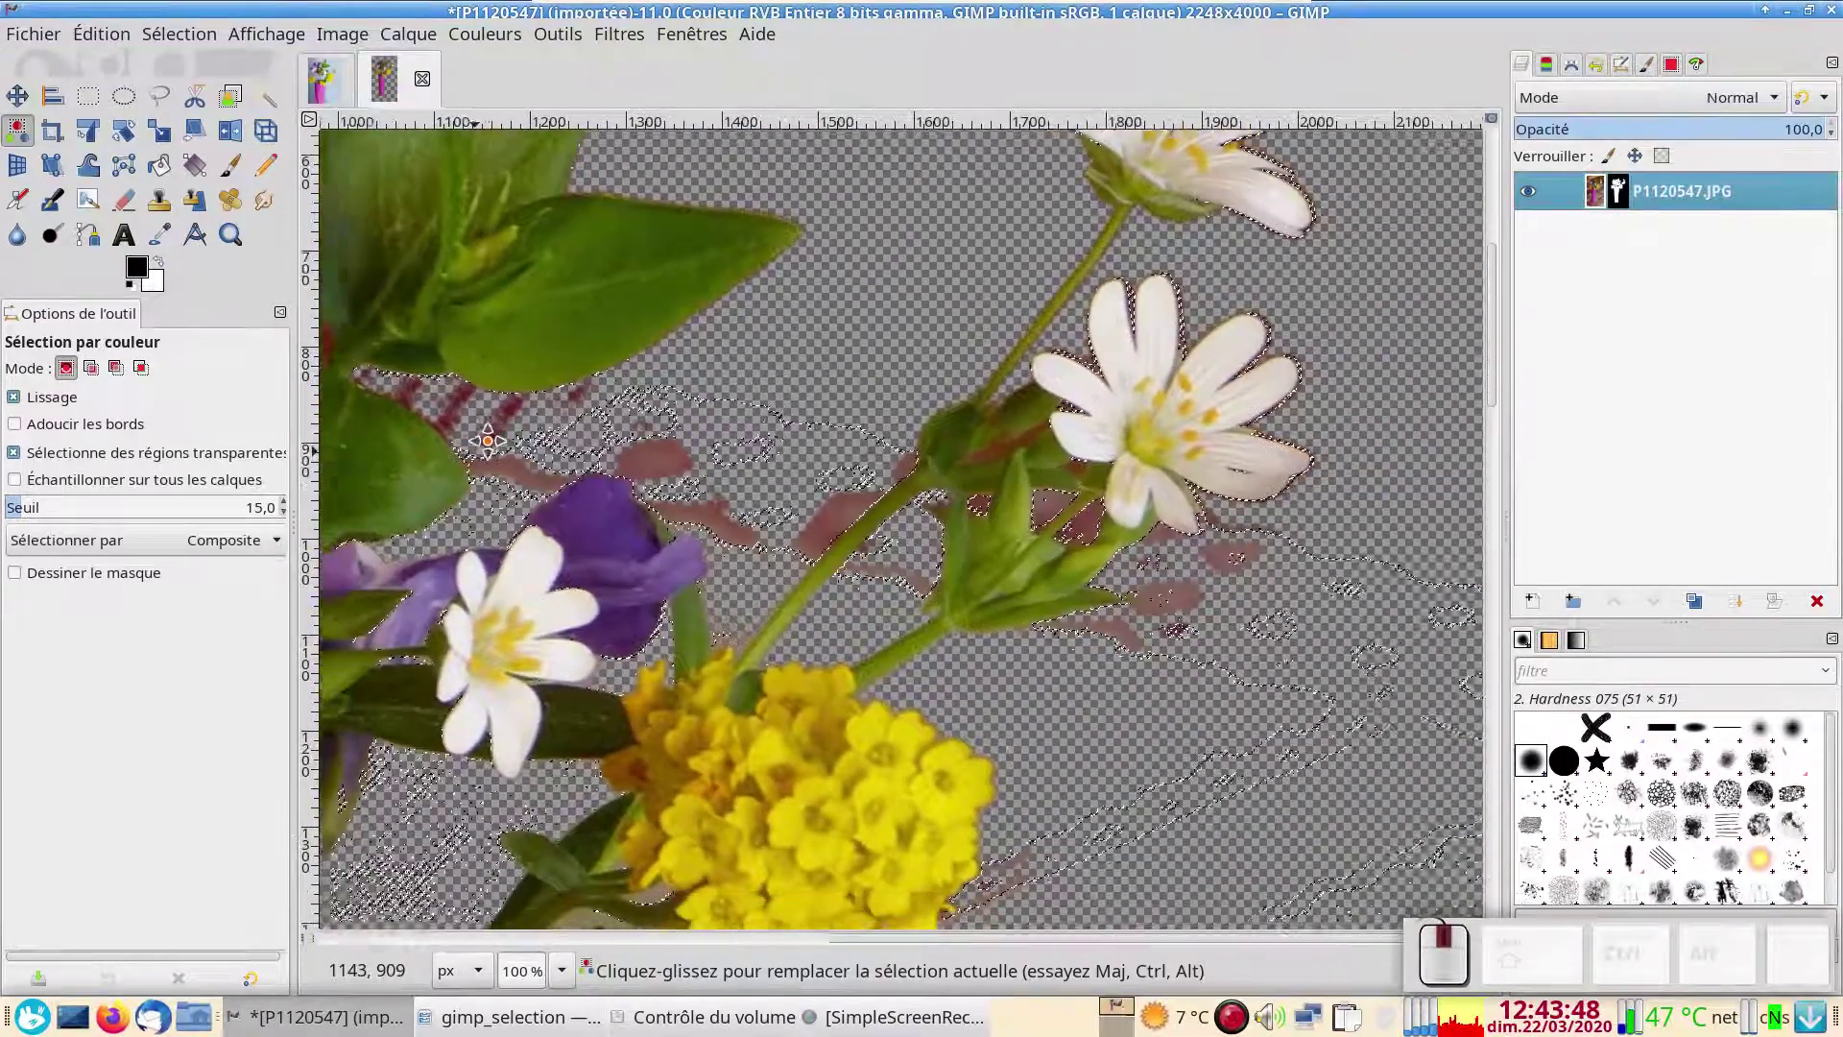
scroll(850, 687, left, 10)
scroll(850, 687, down, 5)
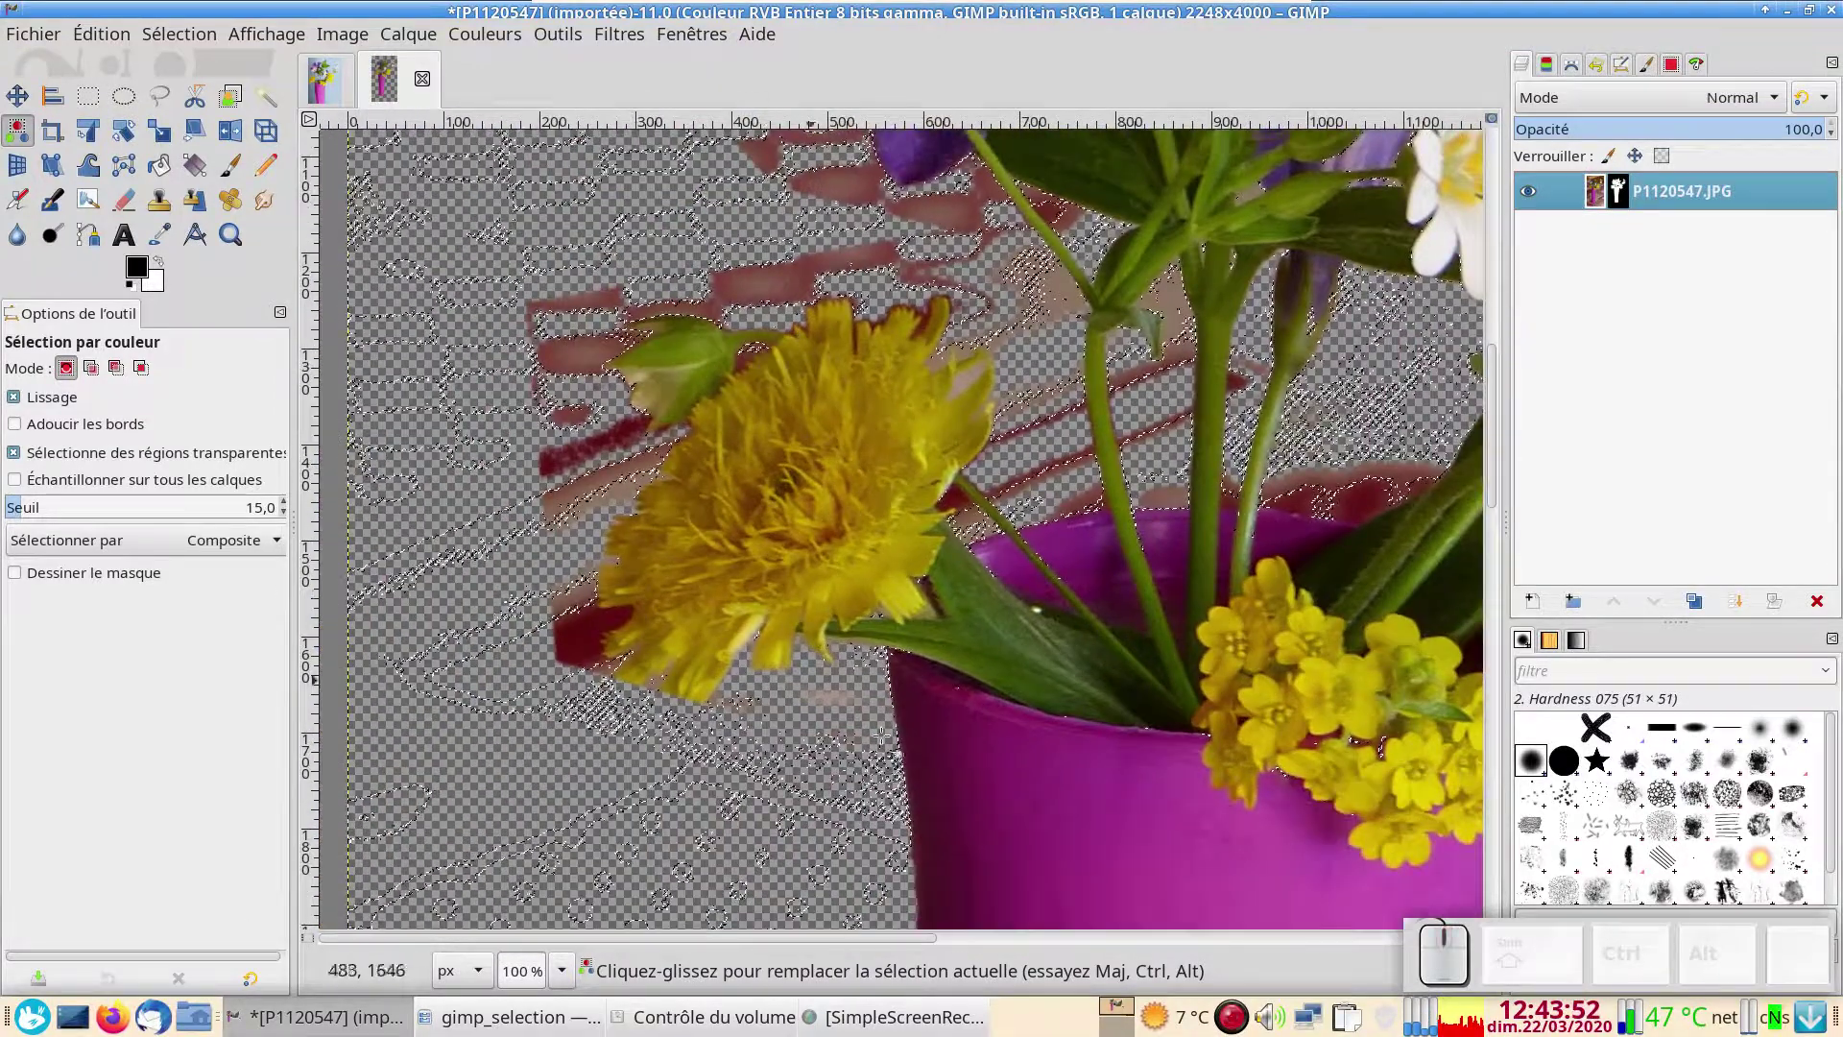
scroll(792, 488, down, 5)
scroll(792, 488, right, 3)
drag(700, 329, 843, 744)
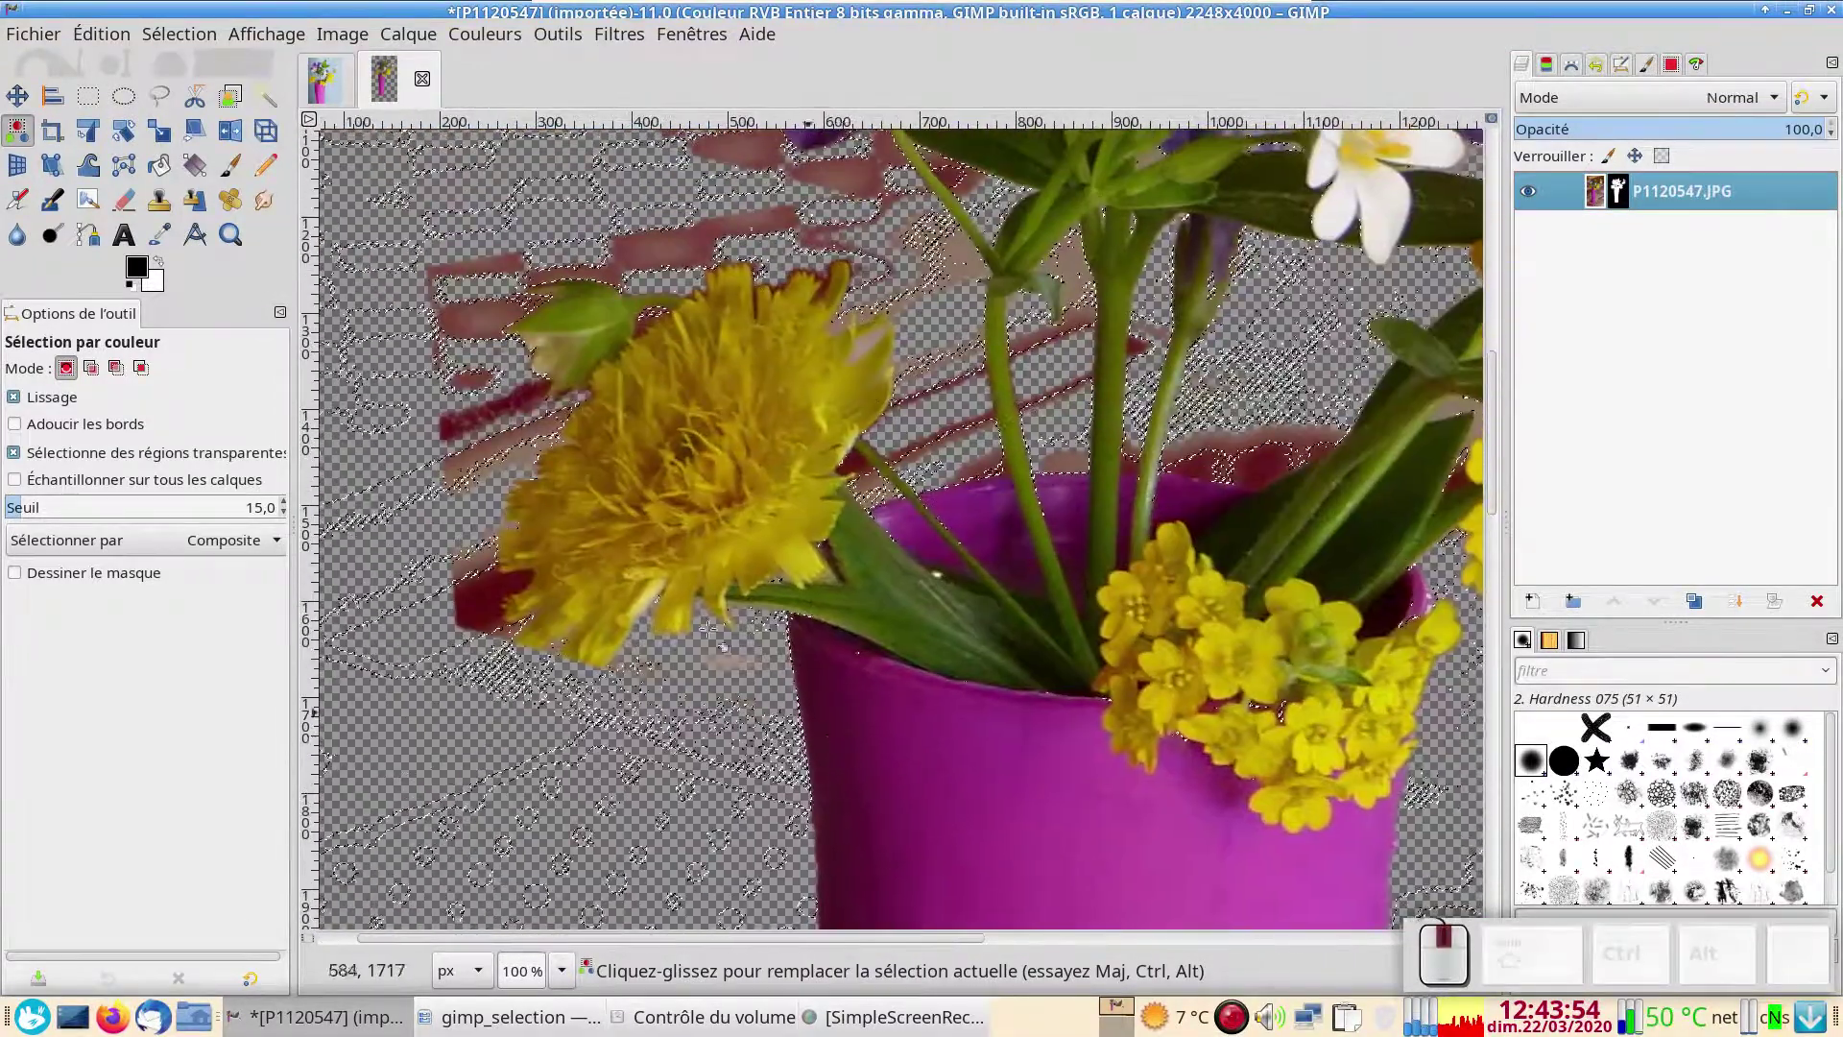
Feather the color-based selection by 5 px, with selected areas continuing outside the image
click(177, 36)
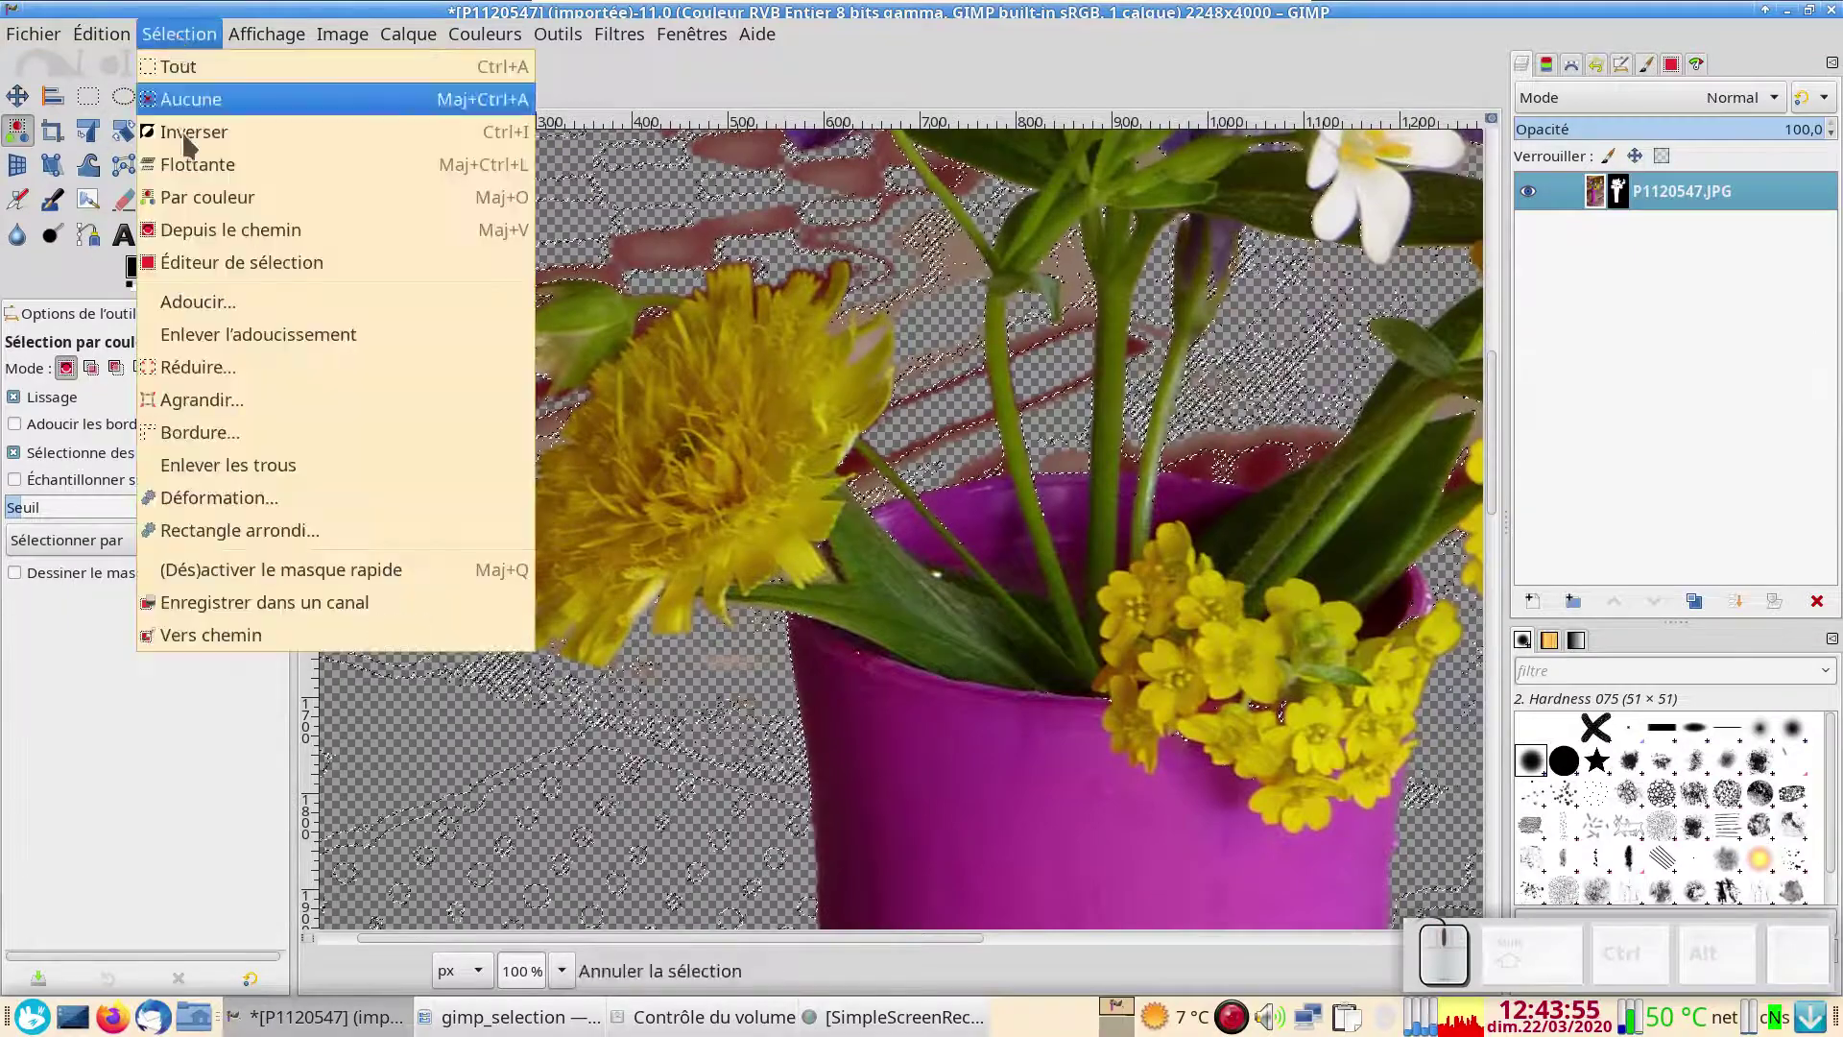
click(240, 301)
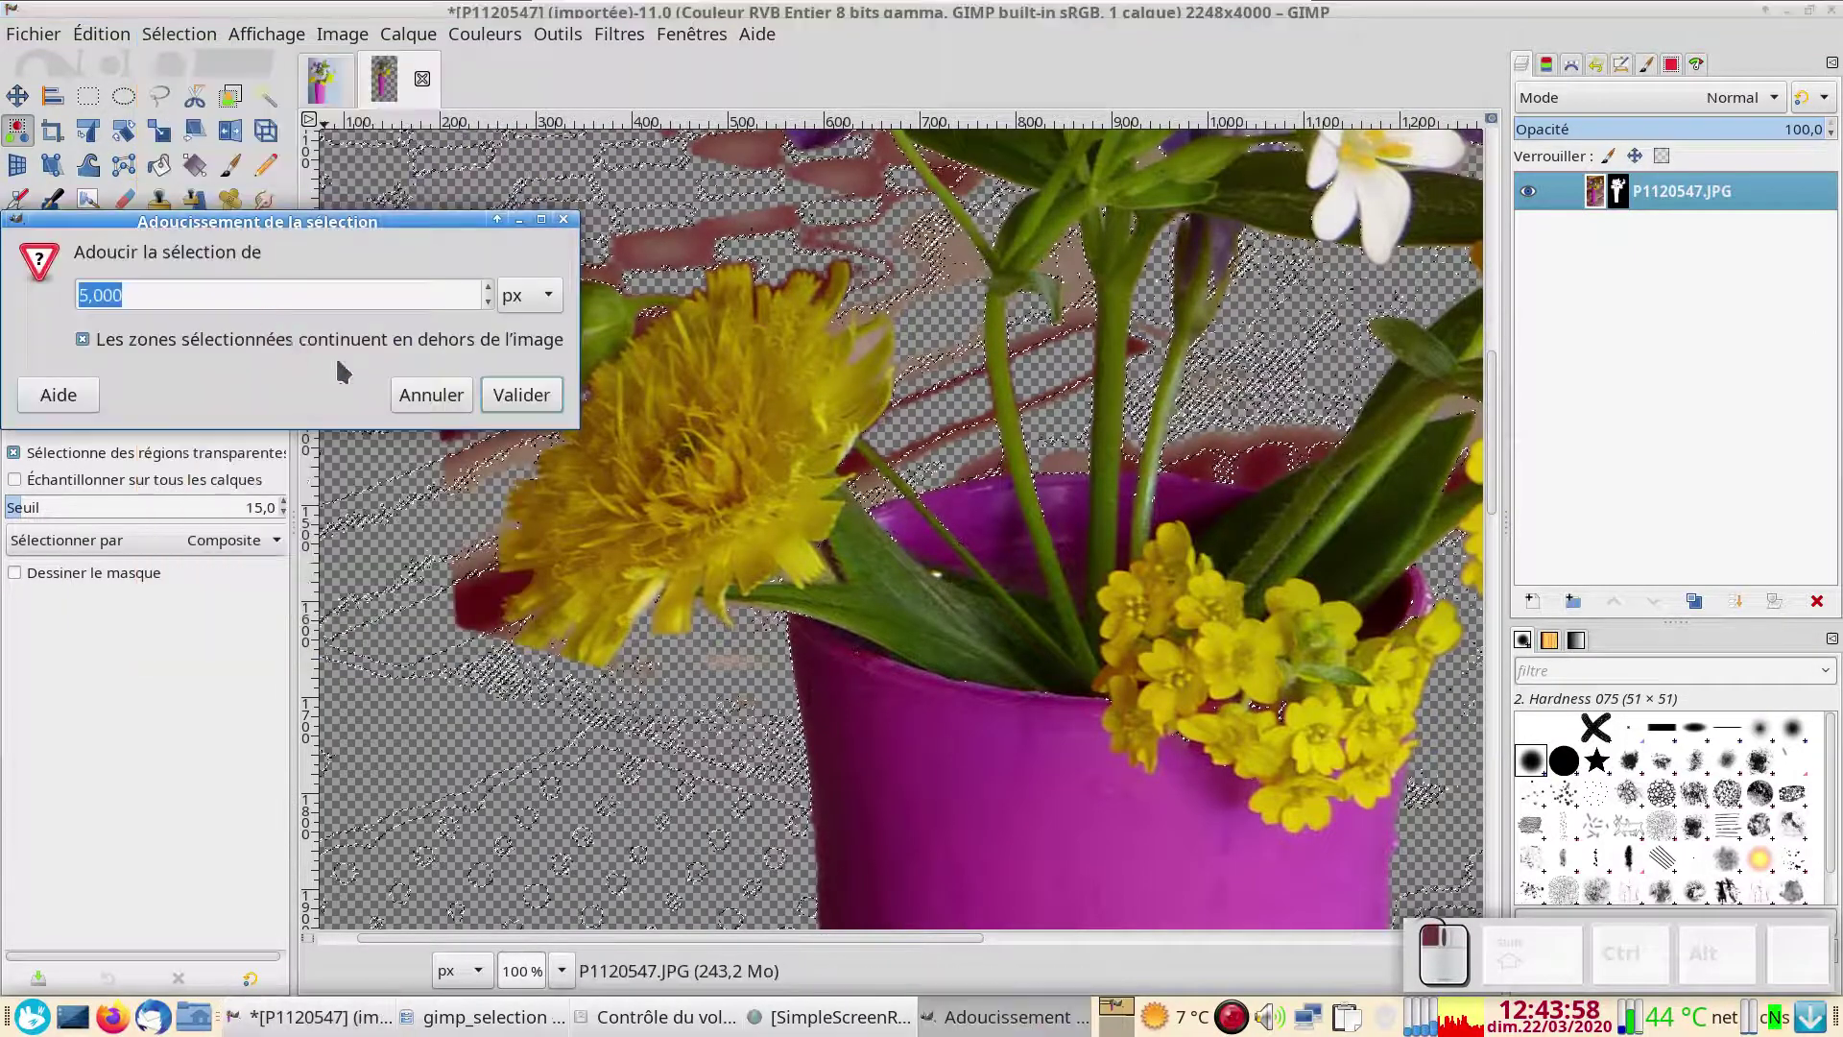
click(520, 394)
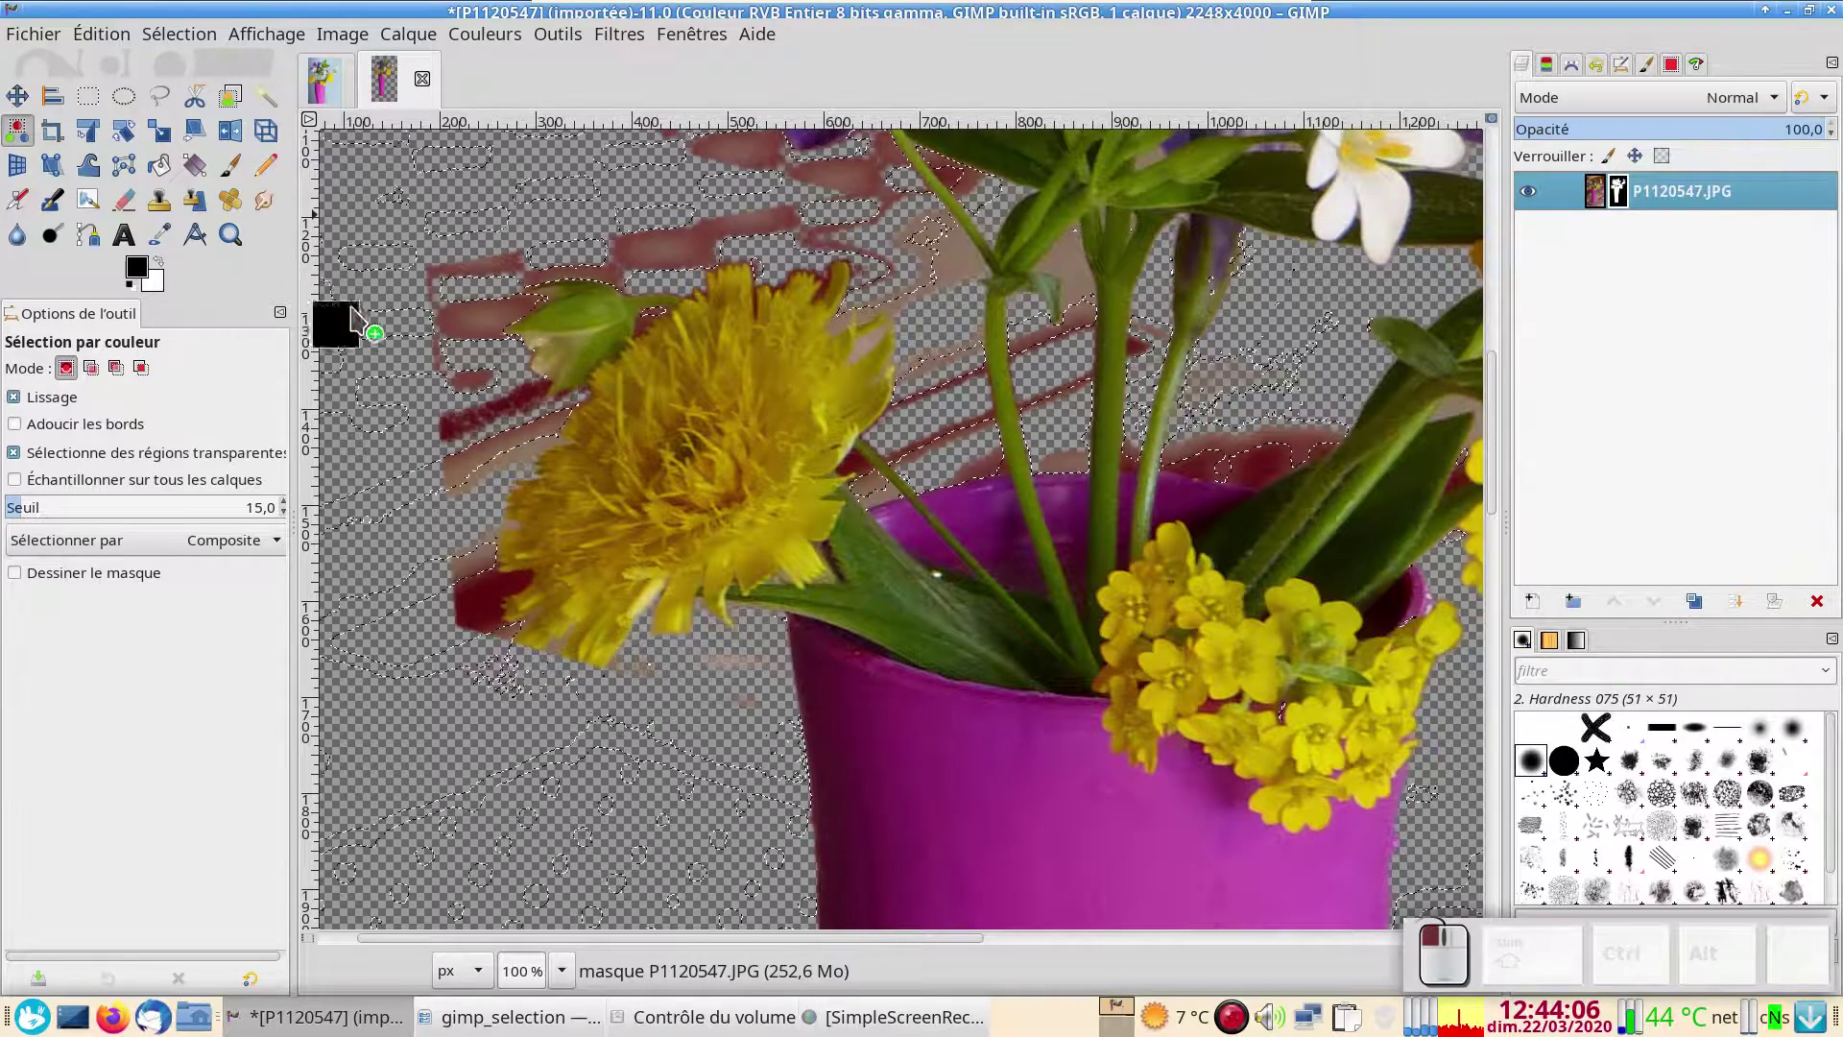
Fill the feathered tablecloth selection with black on the layer mask and clear the selection
mouse_move(353, 317)
mouse_down()
mouse_move(535, 415)
mouse_move(526, 448)
mouse_up()
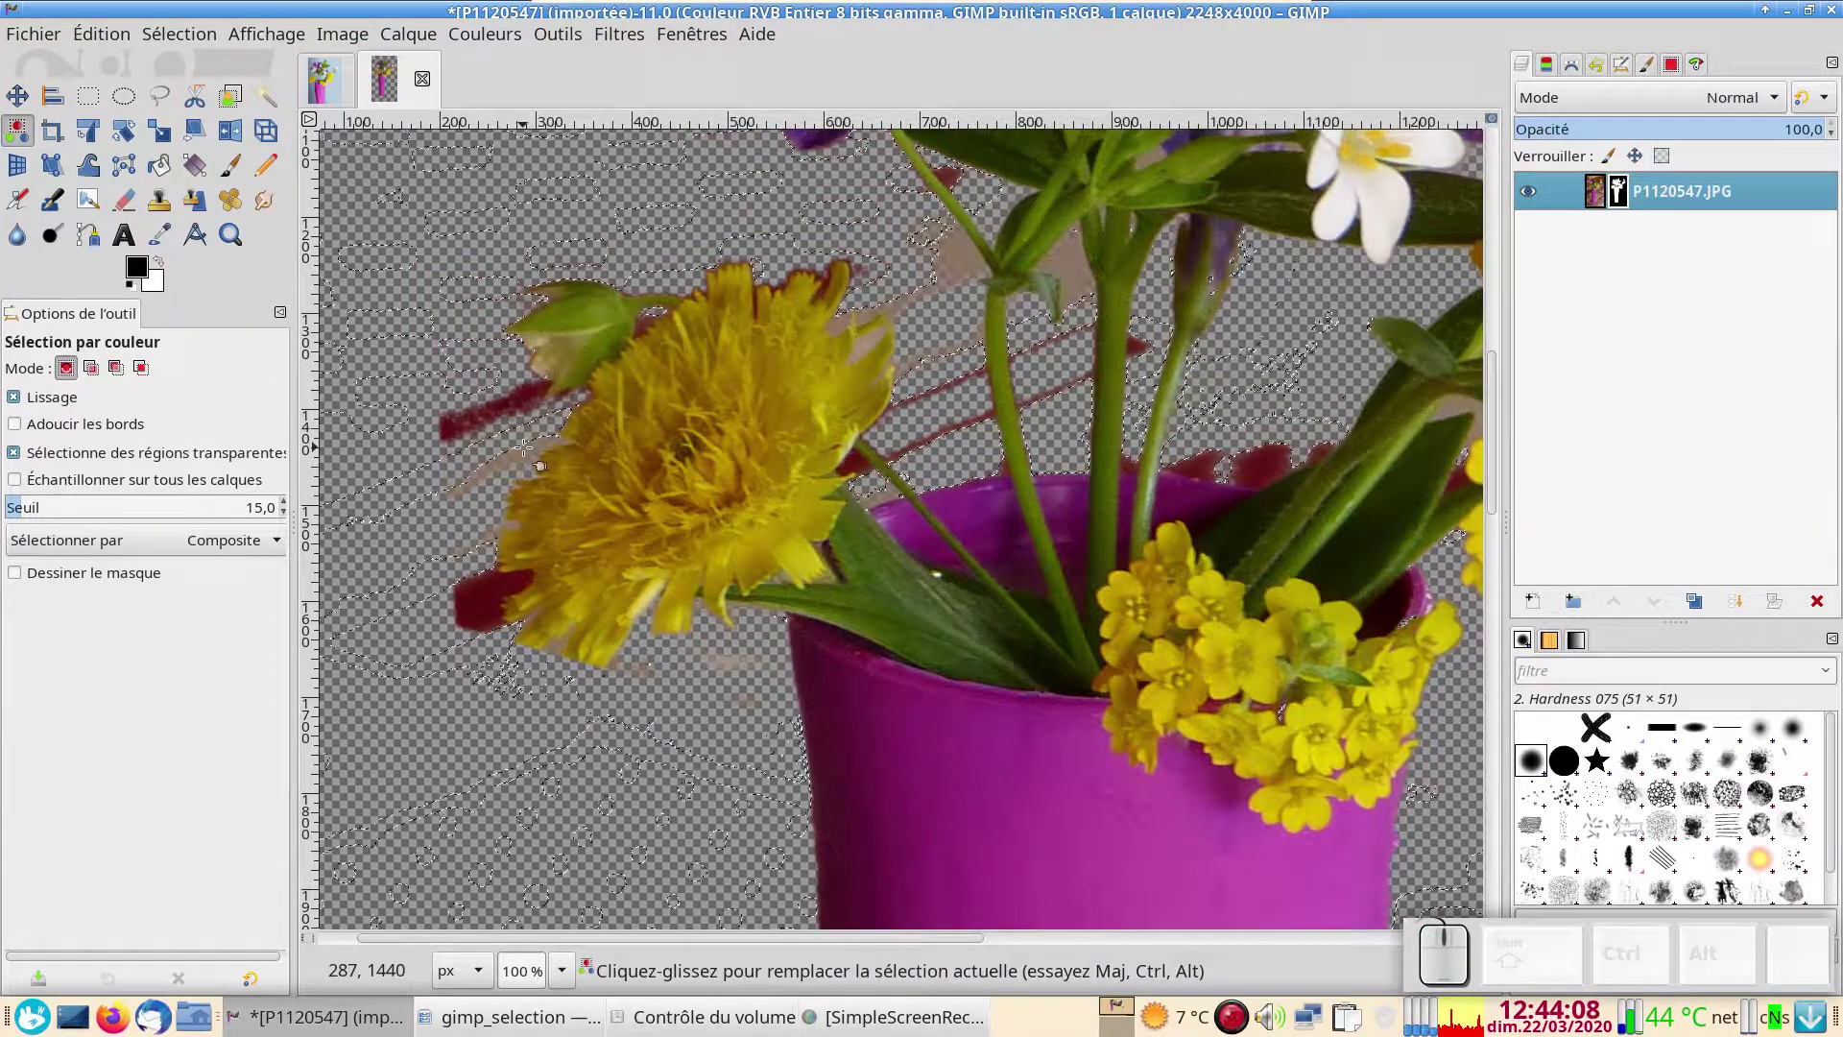
key(ctrl+shift+a)
Examine the cutout around the dandelion, purple flowers, stems, and vase rim for leftover tablecloth remnants
scroll(879, 636, down, 2)
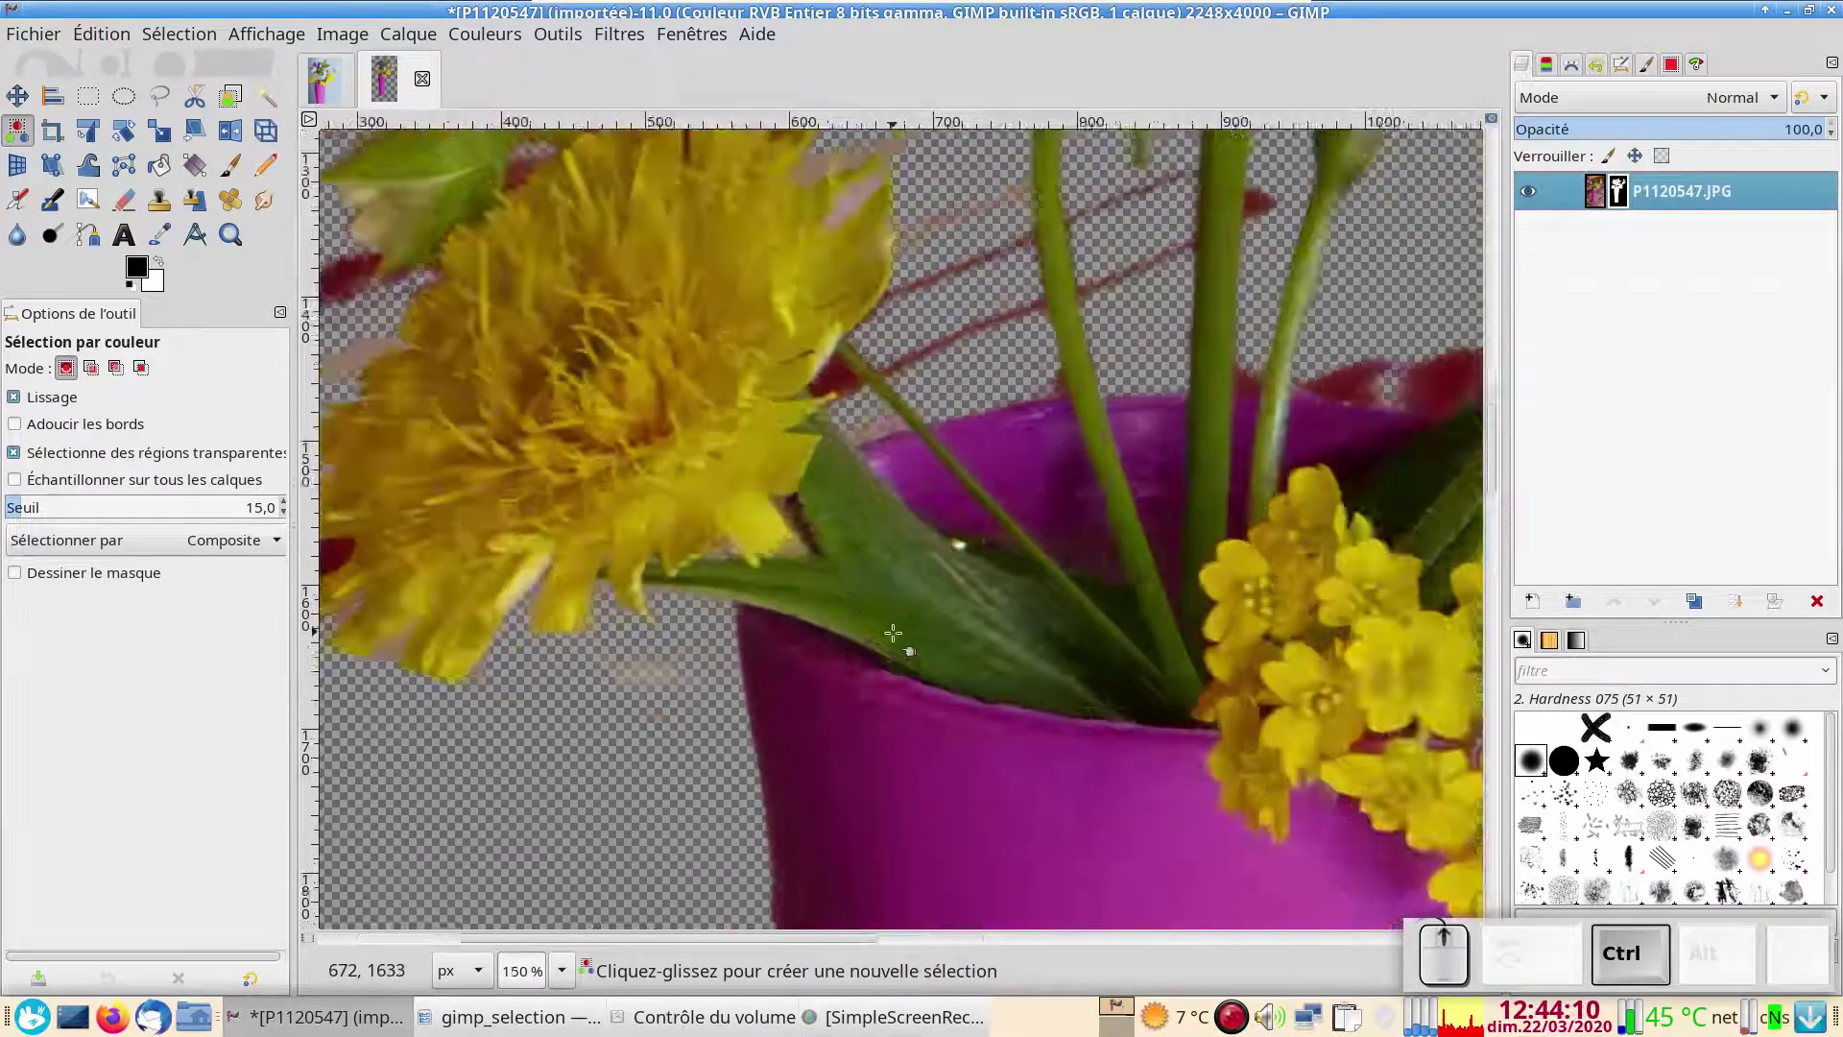
drag(986, 464, 692, 368)
scroll(710, 557, up, 5)
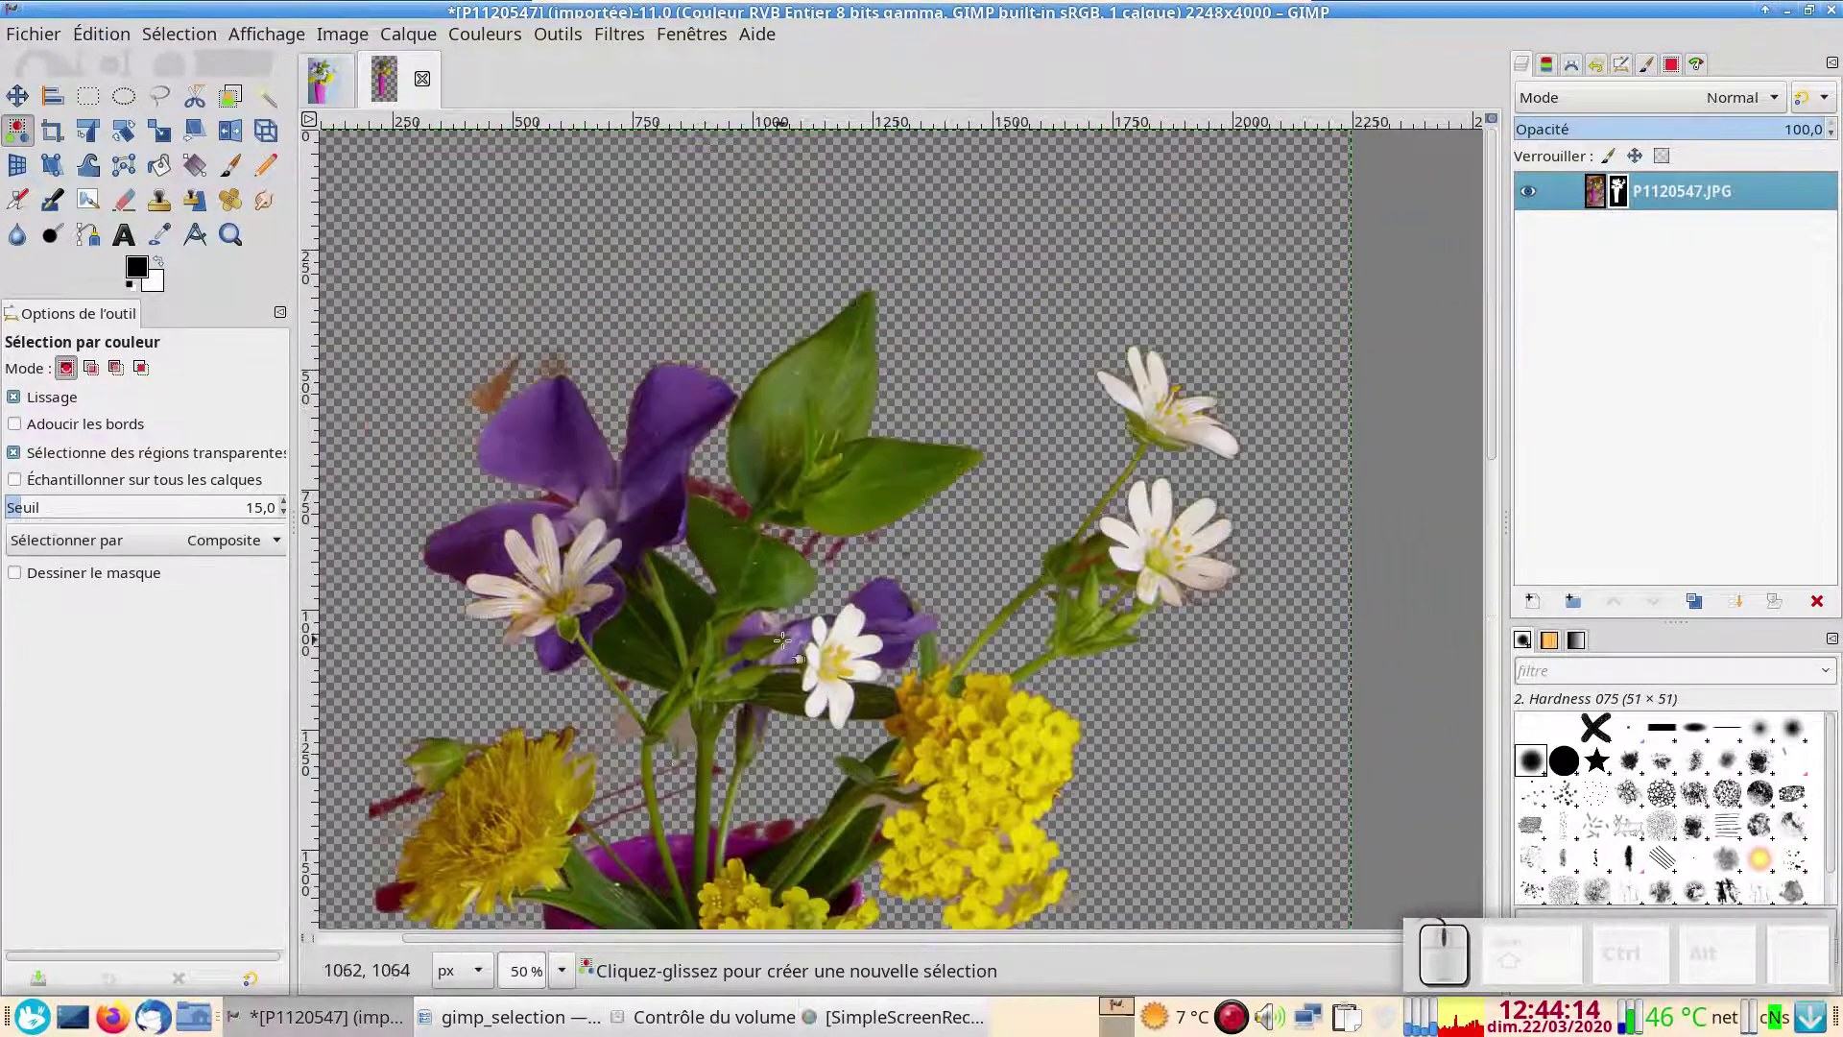
drag(783, 638, 763, 431)
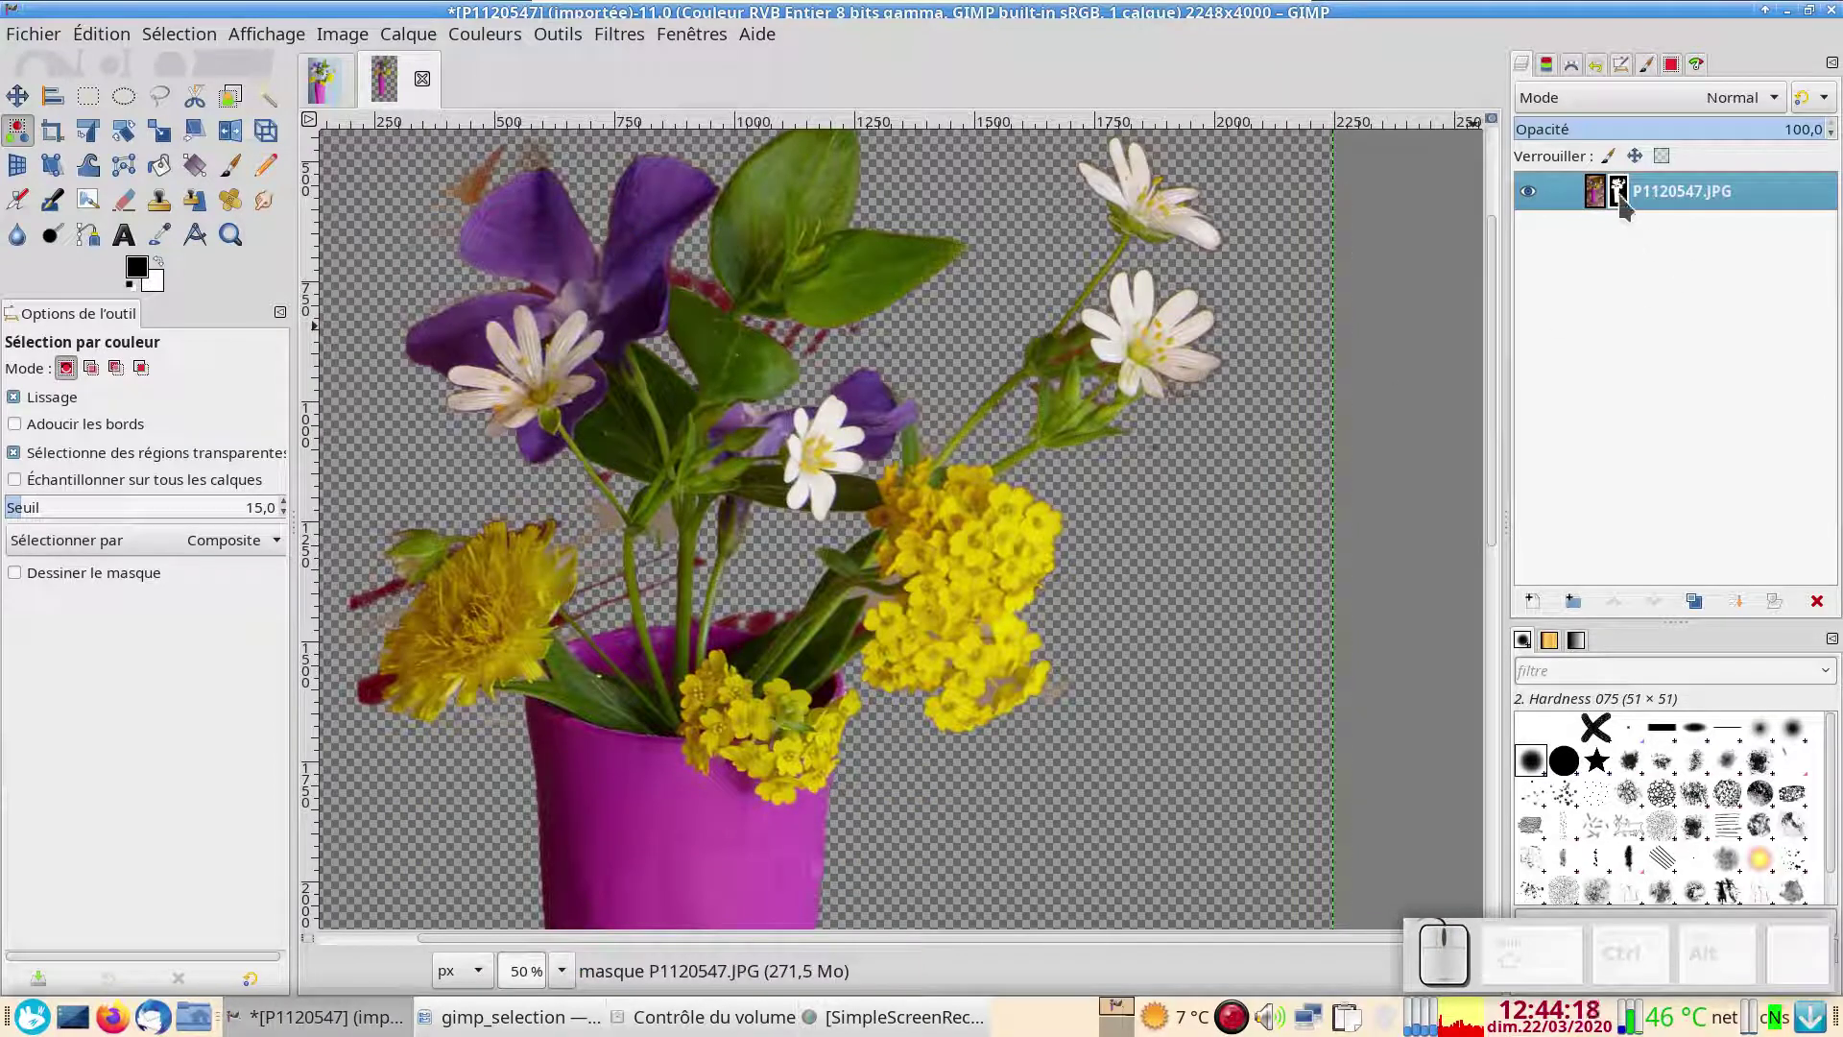
scroll(1178, 485, left, 5)
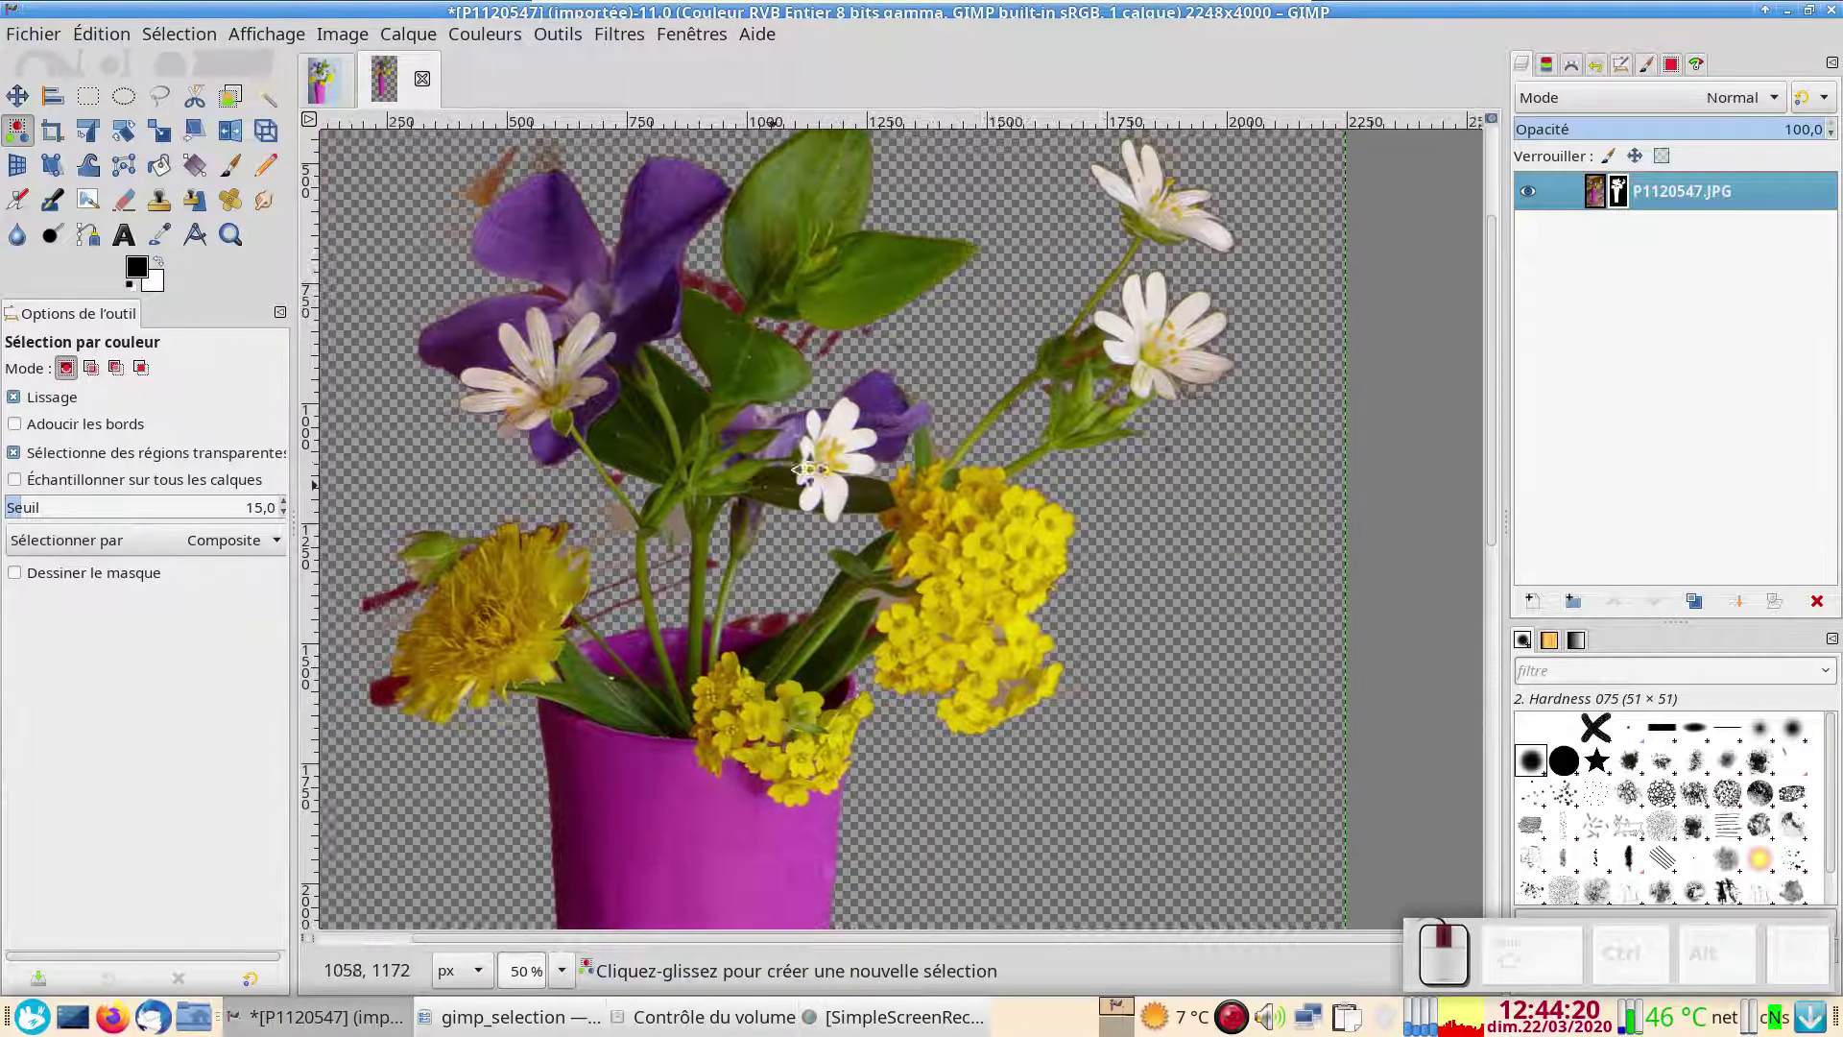
scroll(1104, 490, down, 1)
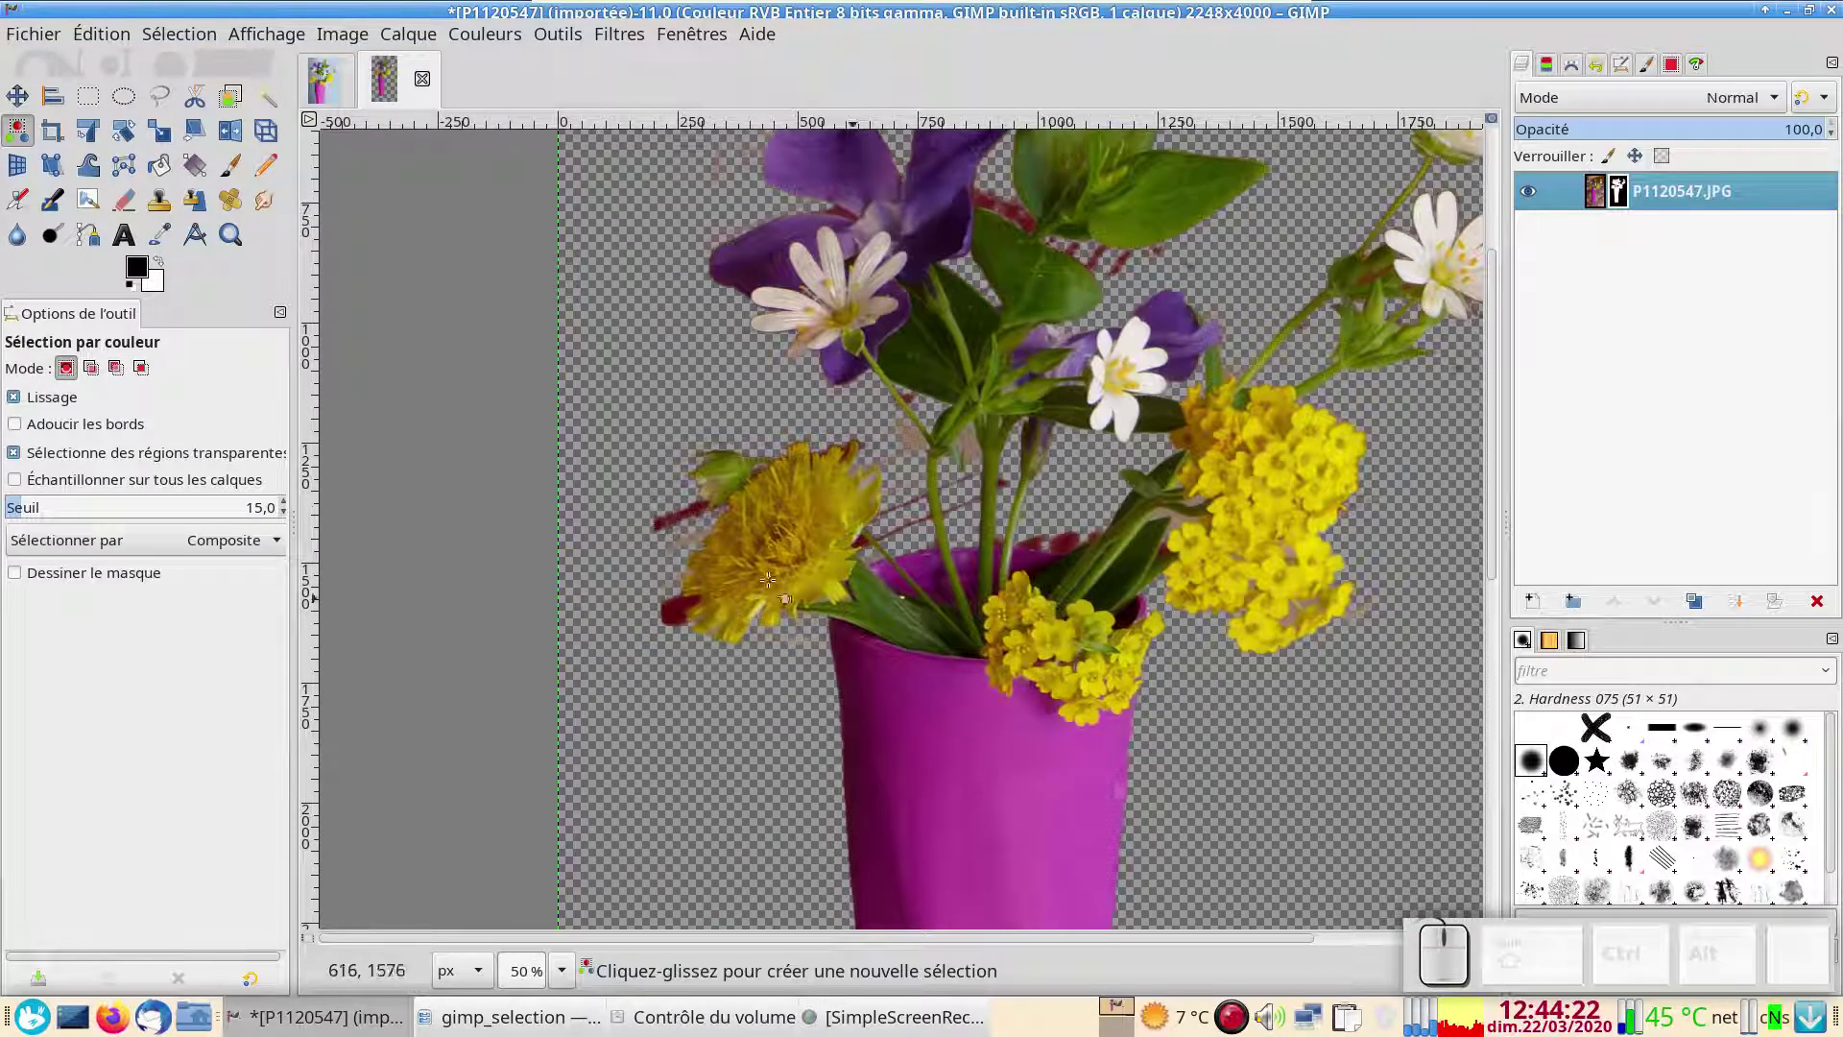
scroll(783, 596, up, 2)
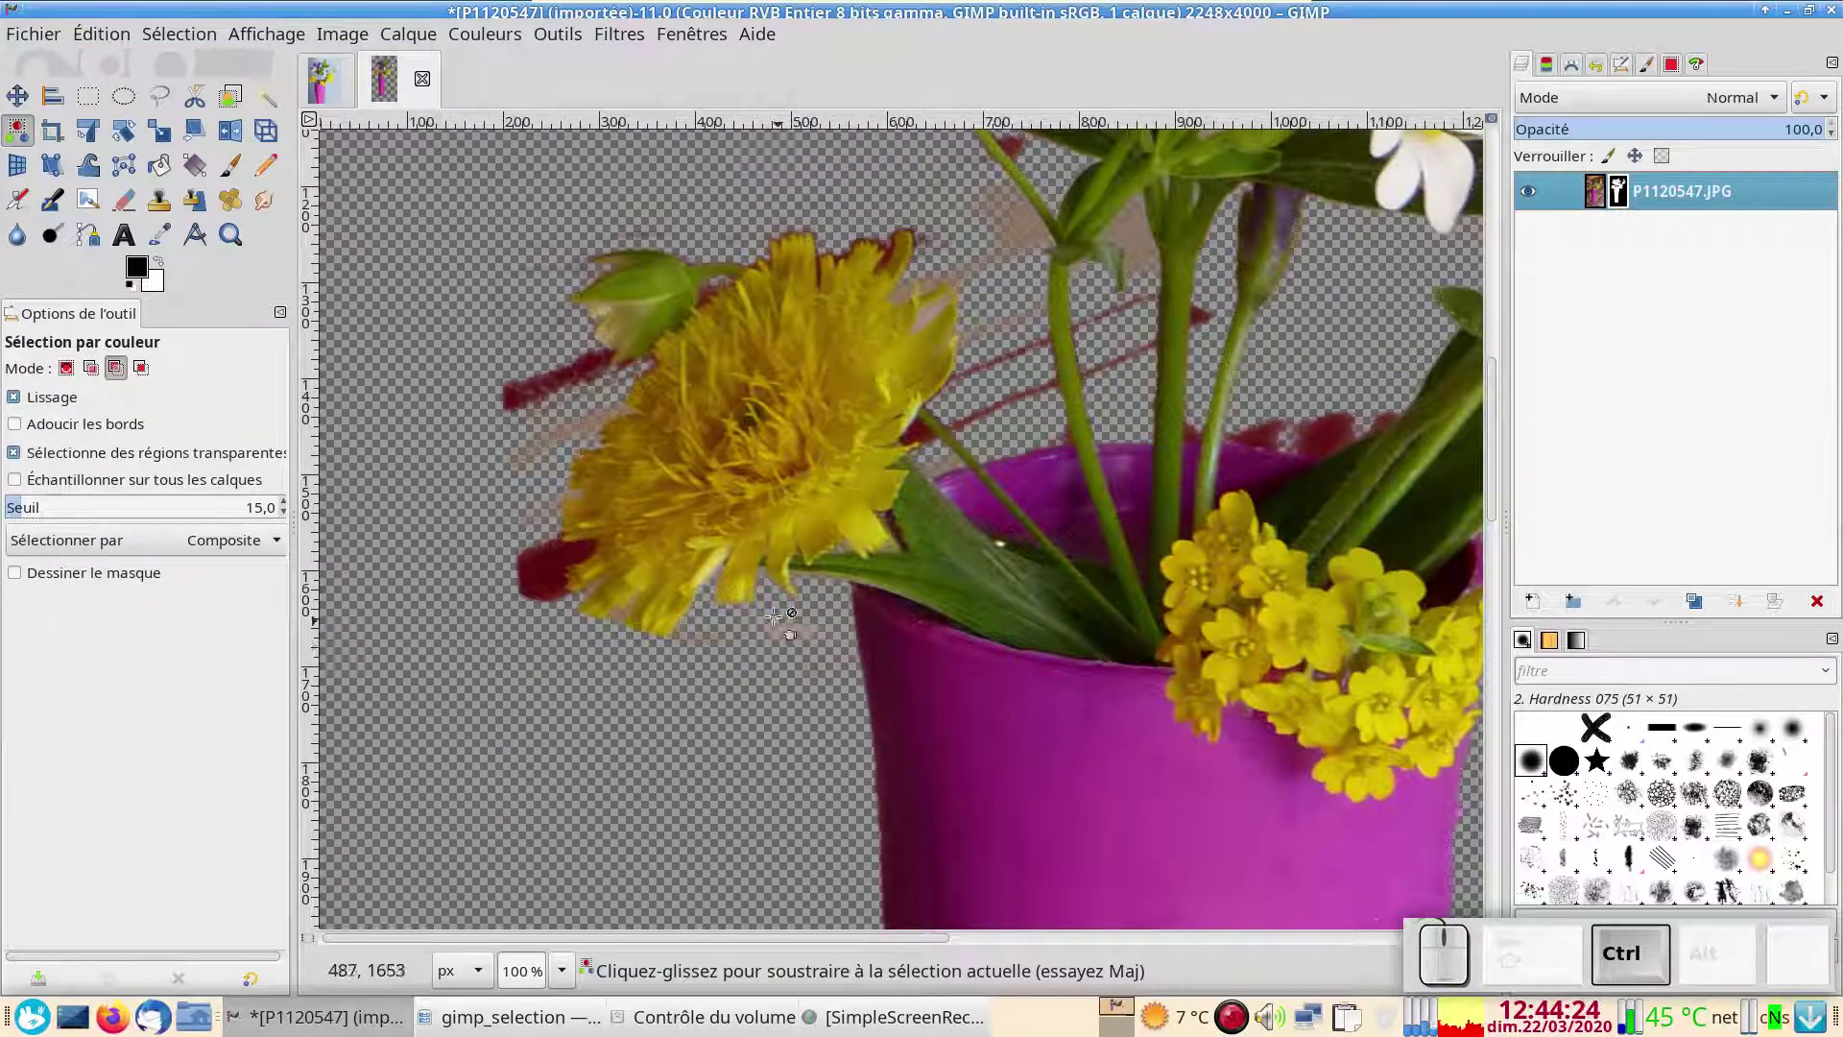
scroll(765, 624, down, 2)
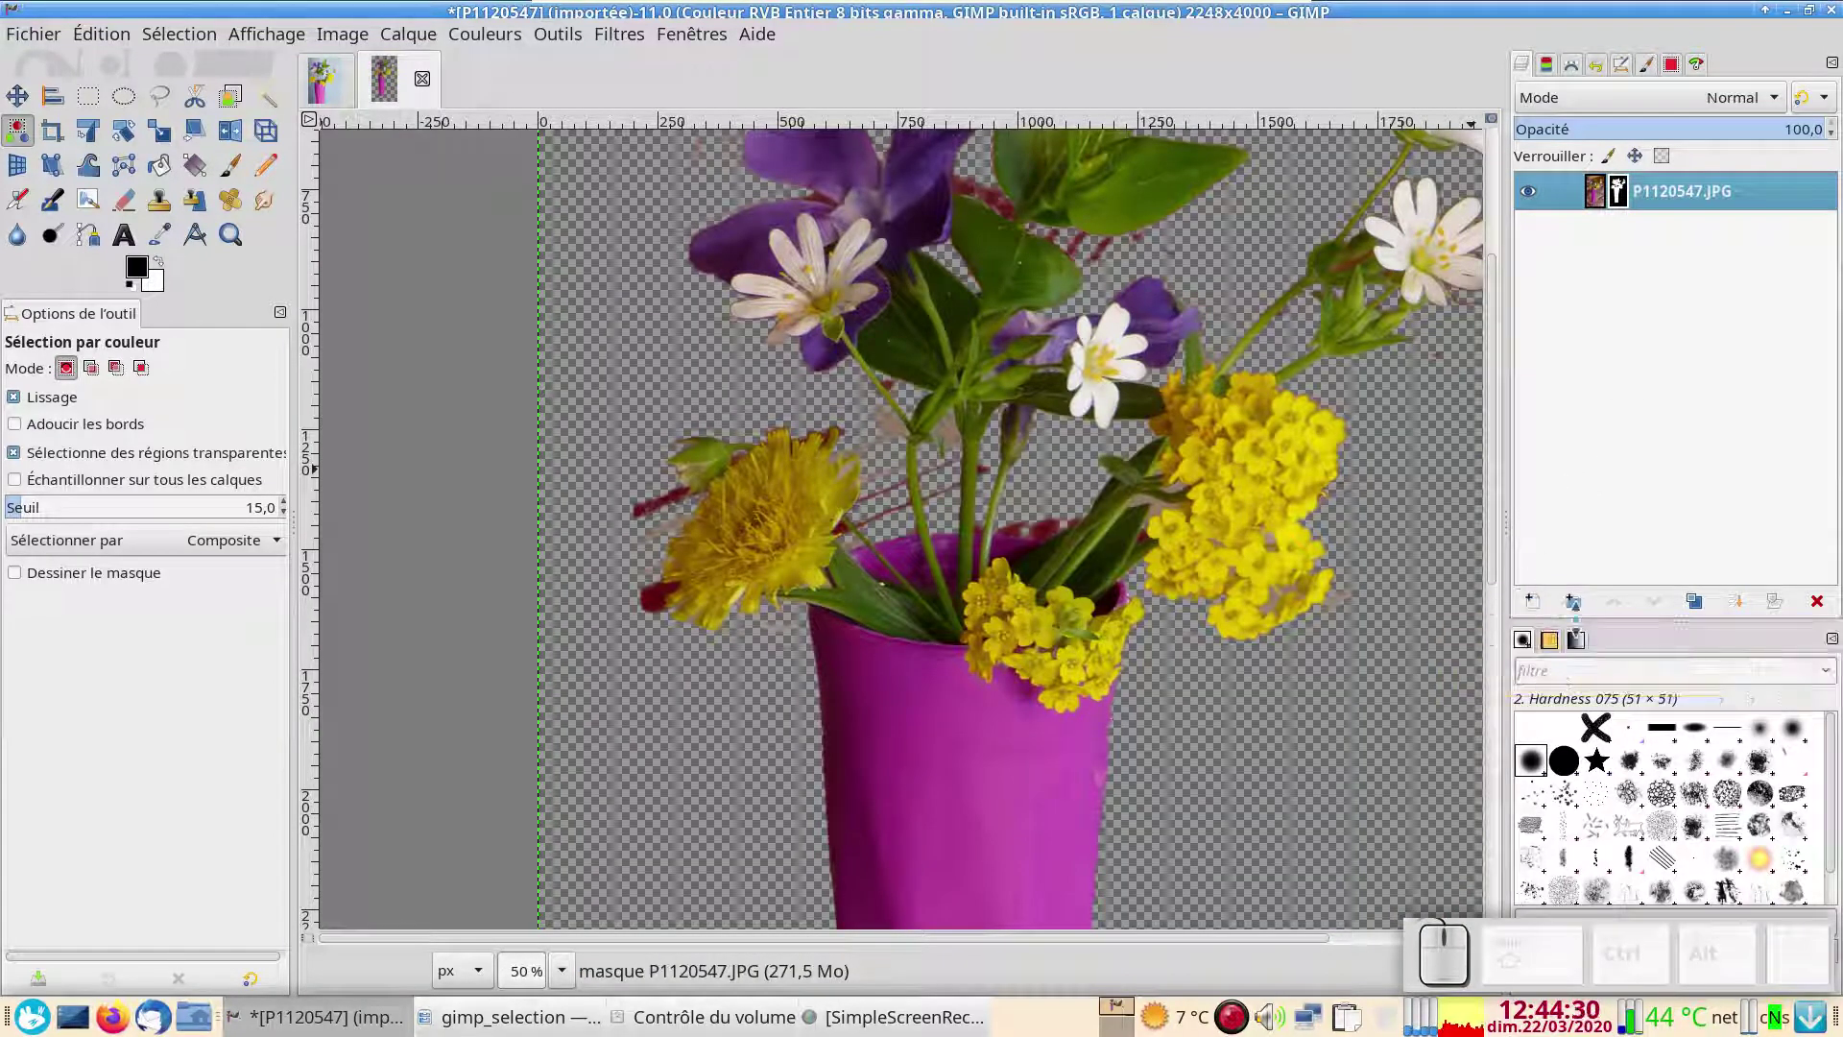
Add a white-filled 2248 × 4000 px layer named traits and move it beneath P1120547.JPG
click(1528, 602)
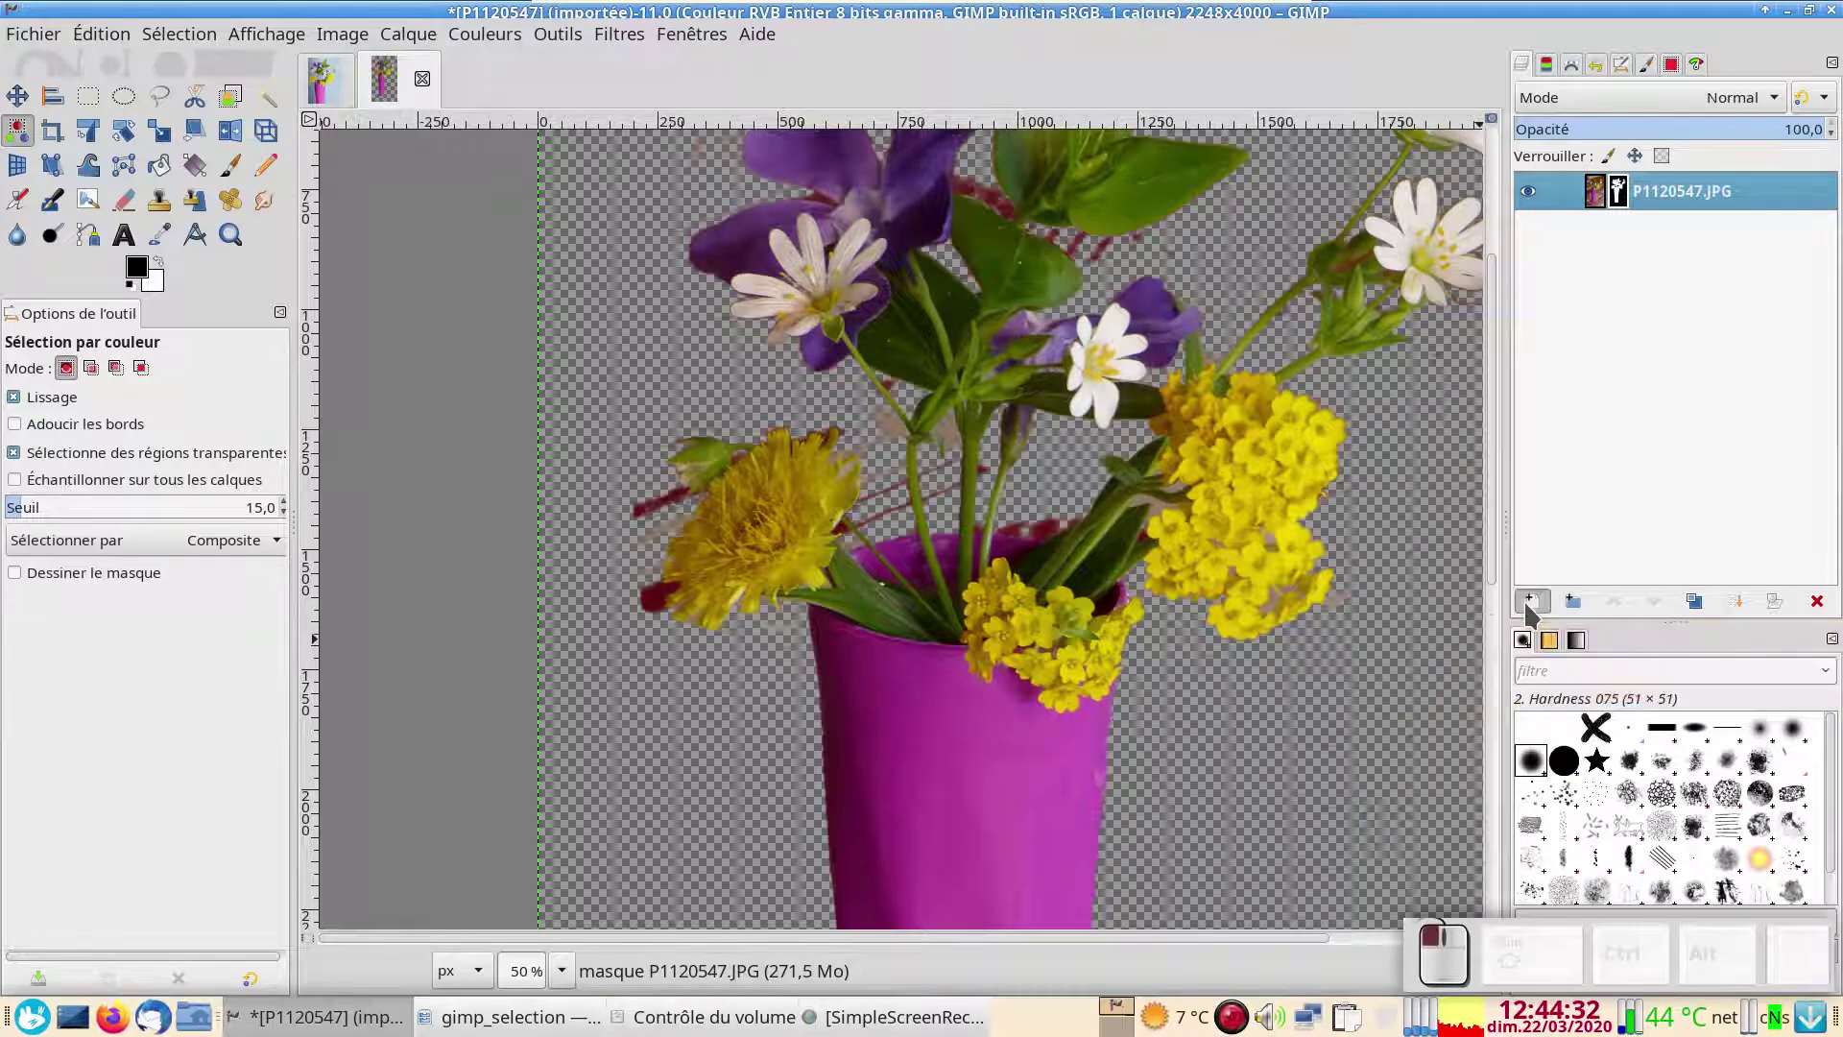
drag(1157, 322, 1123, 196)
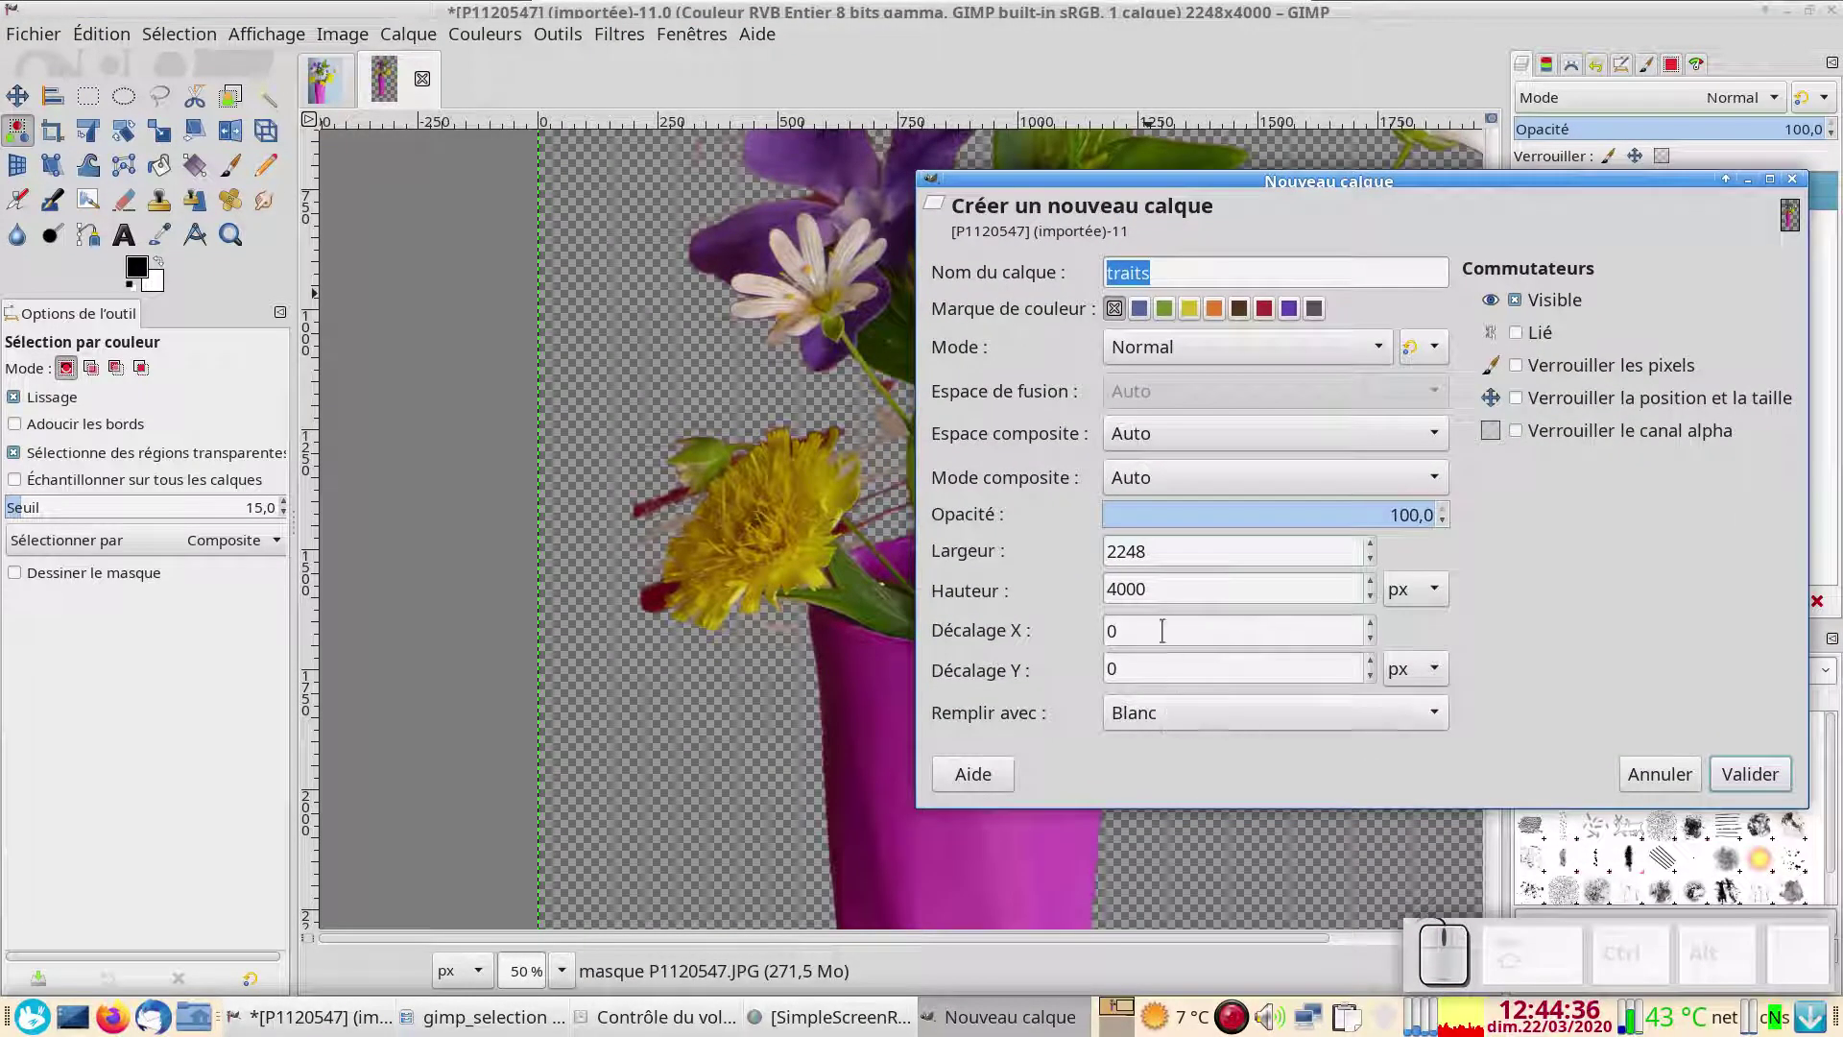
click(1736, 779)
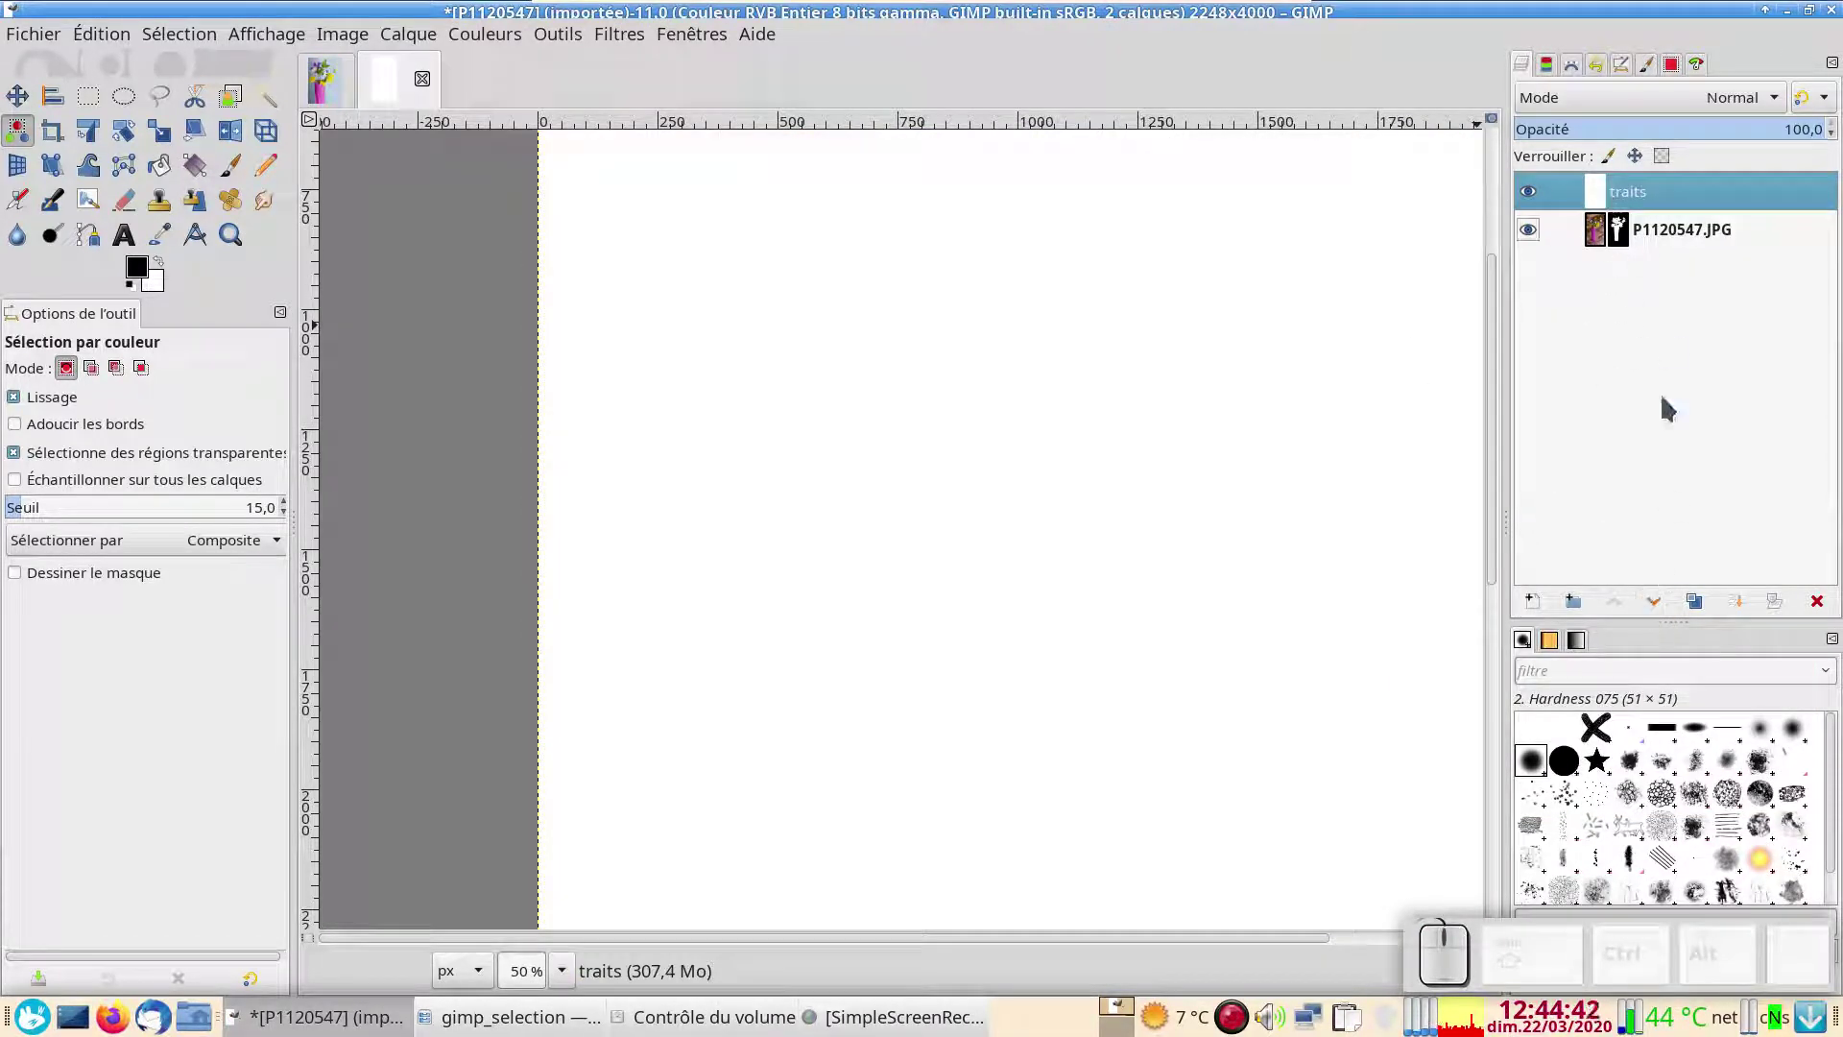
click(1652, 601)
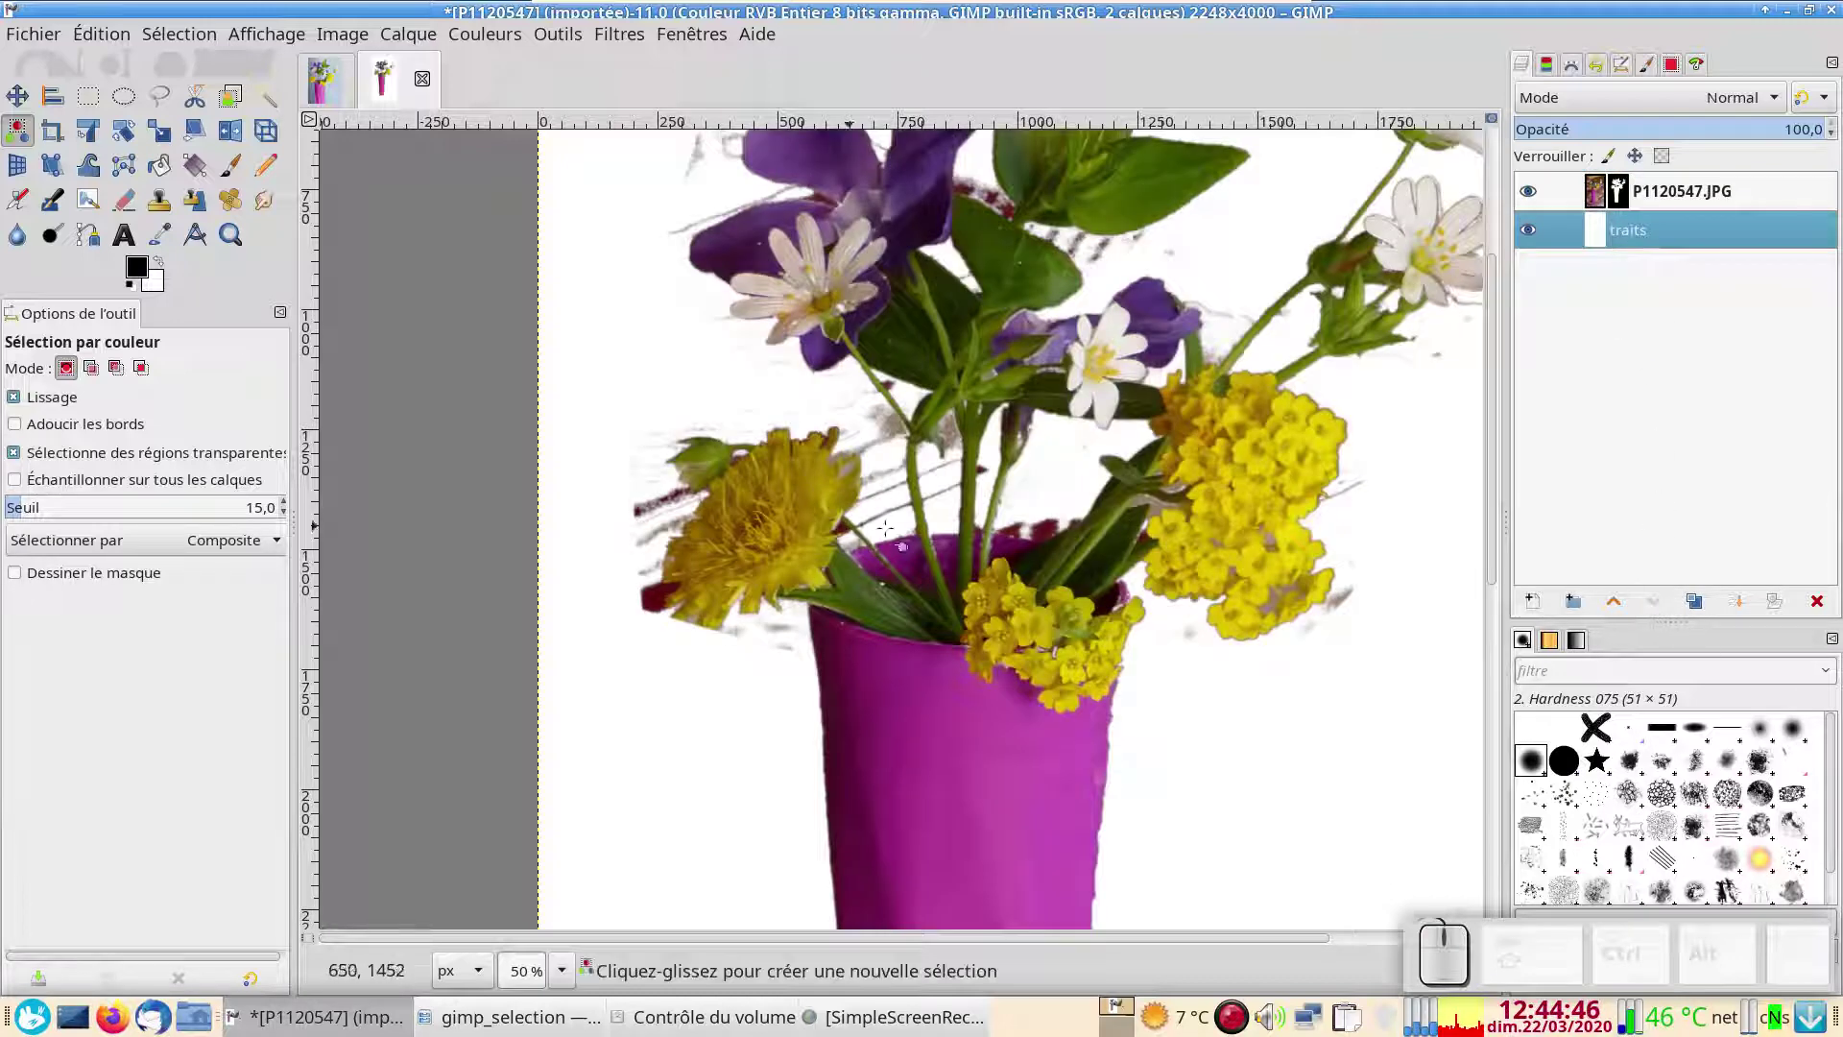
Paint black on the P1120547.JPG layer mask with the size 60 Paintbrush over remnants beside and above the large purple flower
drag(1048, 534, 1054, 793)
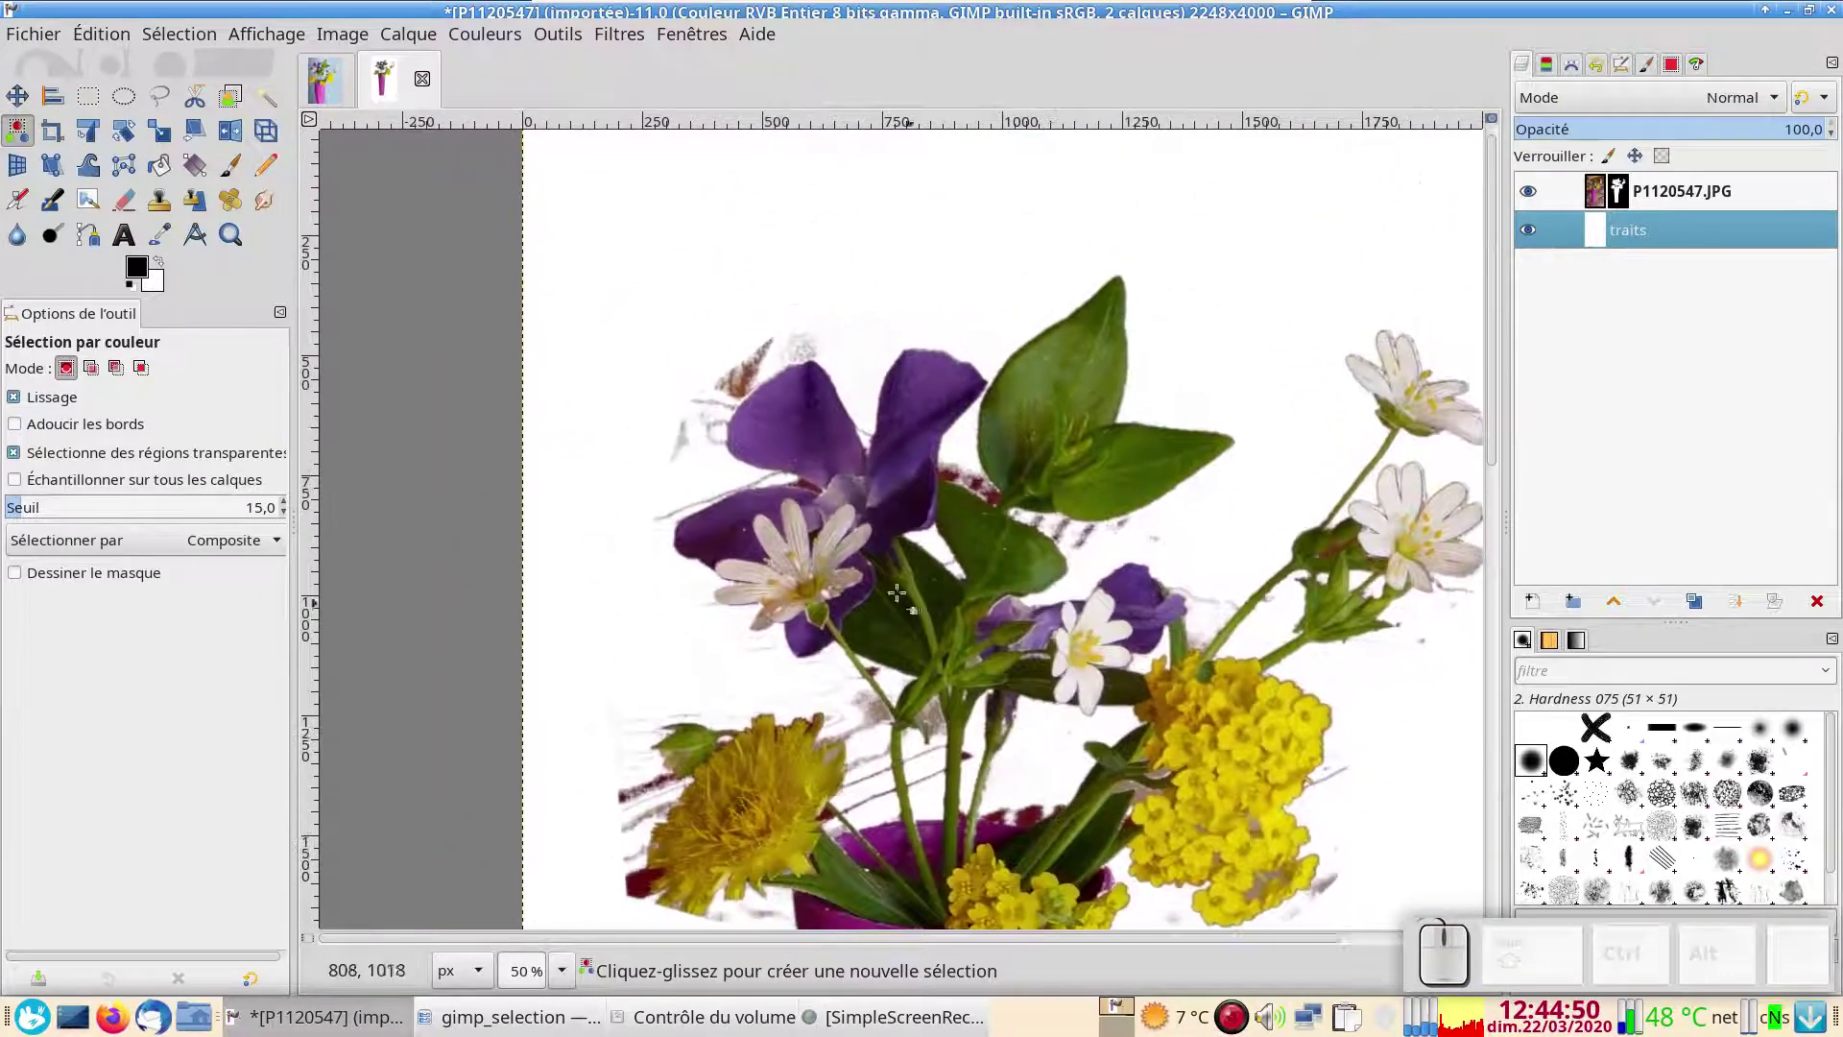
scroll(850, 543, up, 1)
scroll(850, 543, up, 2)
scroll(849, 544, down, 1)
scroll(849, 544, up, 3)
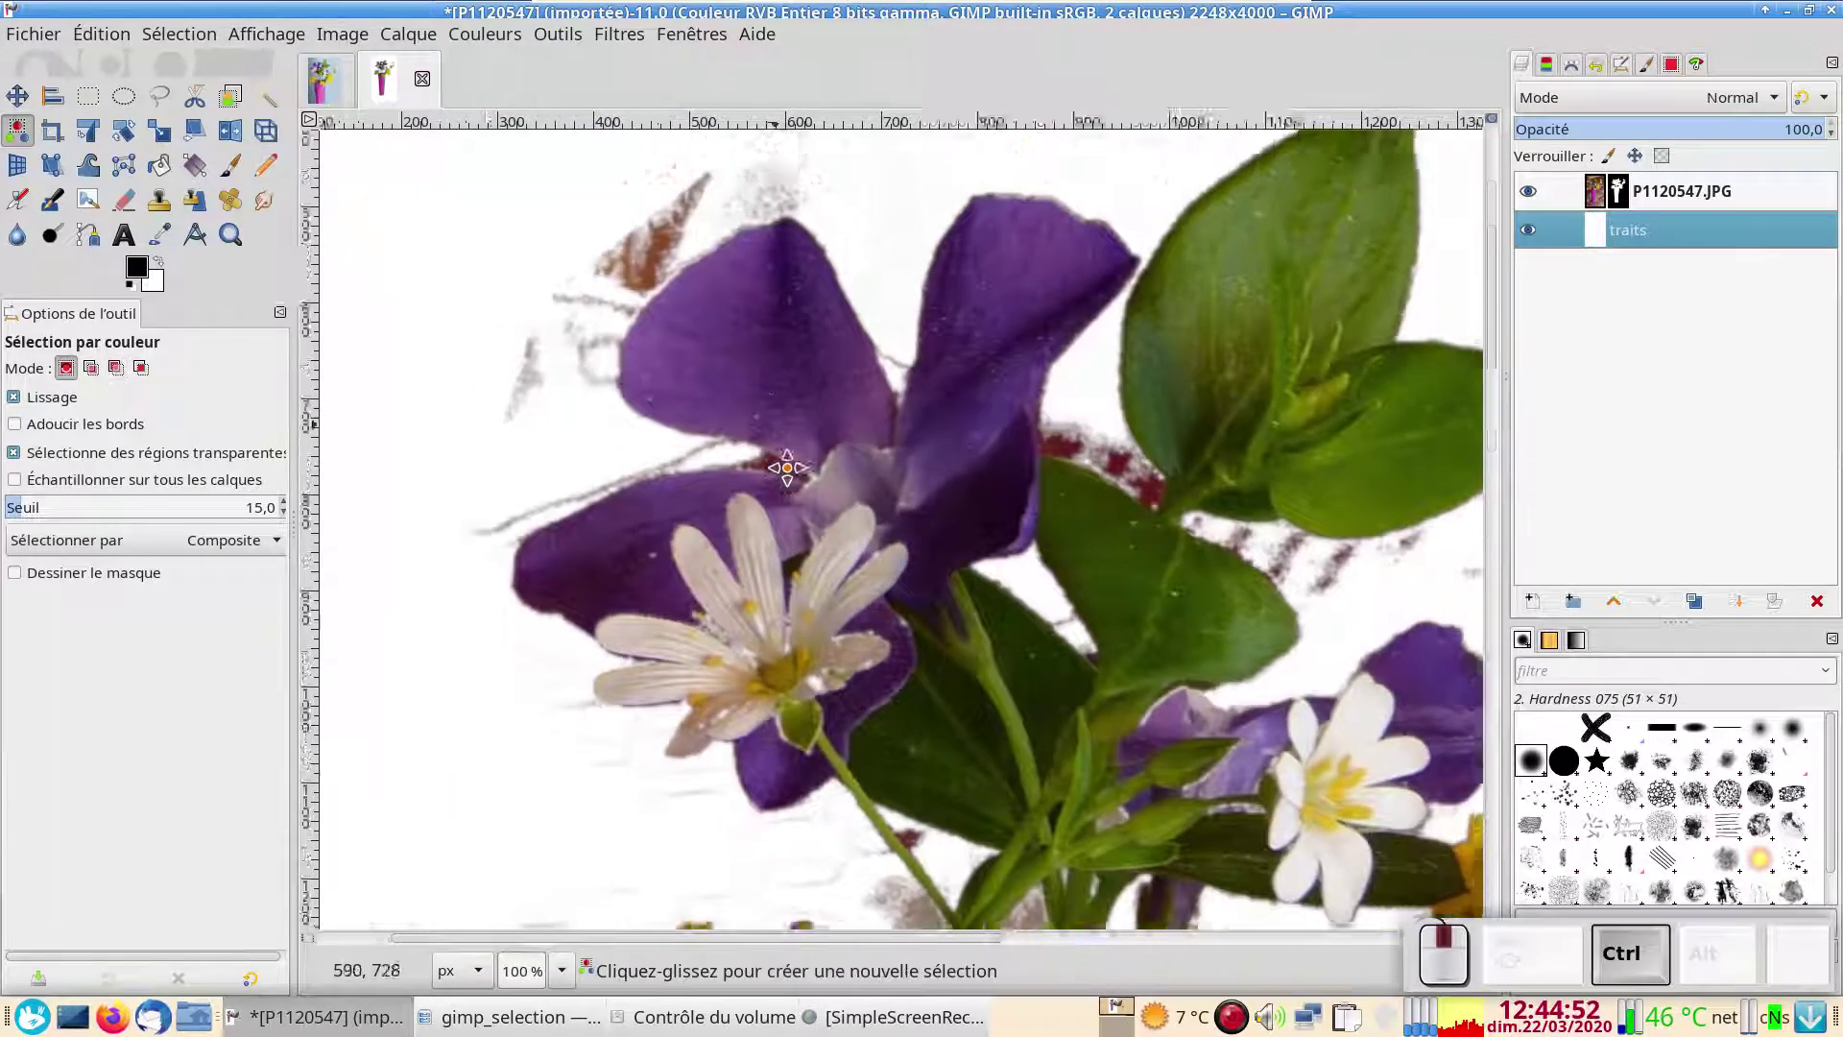
click(1617, 197)
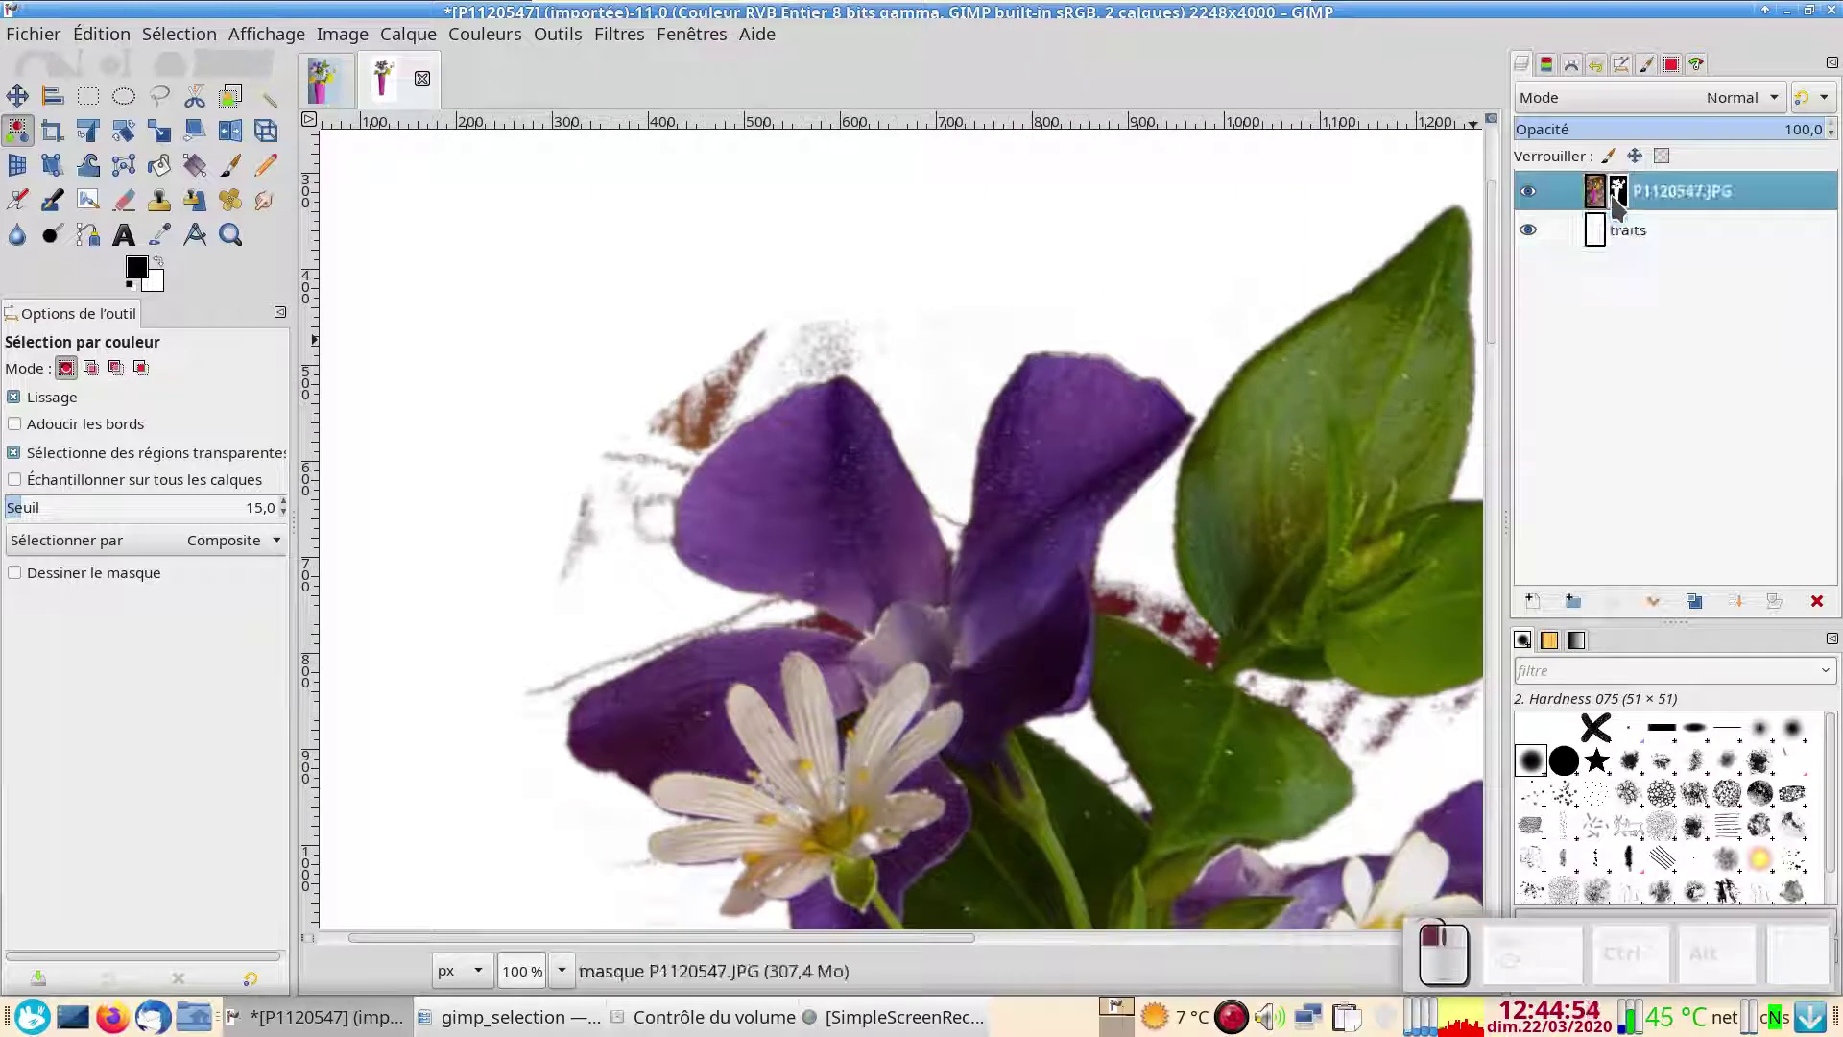
click(231, 165)
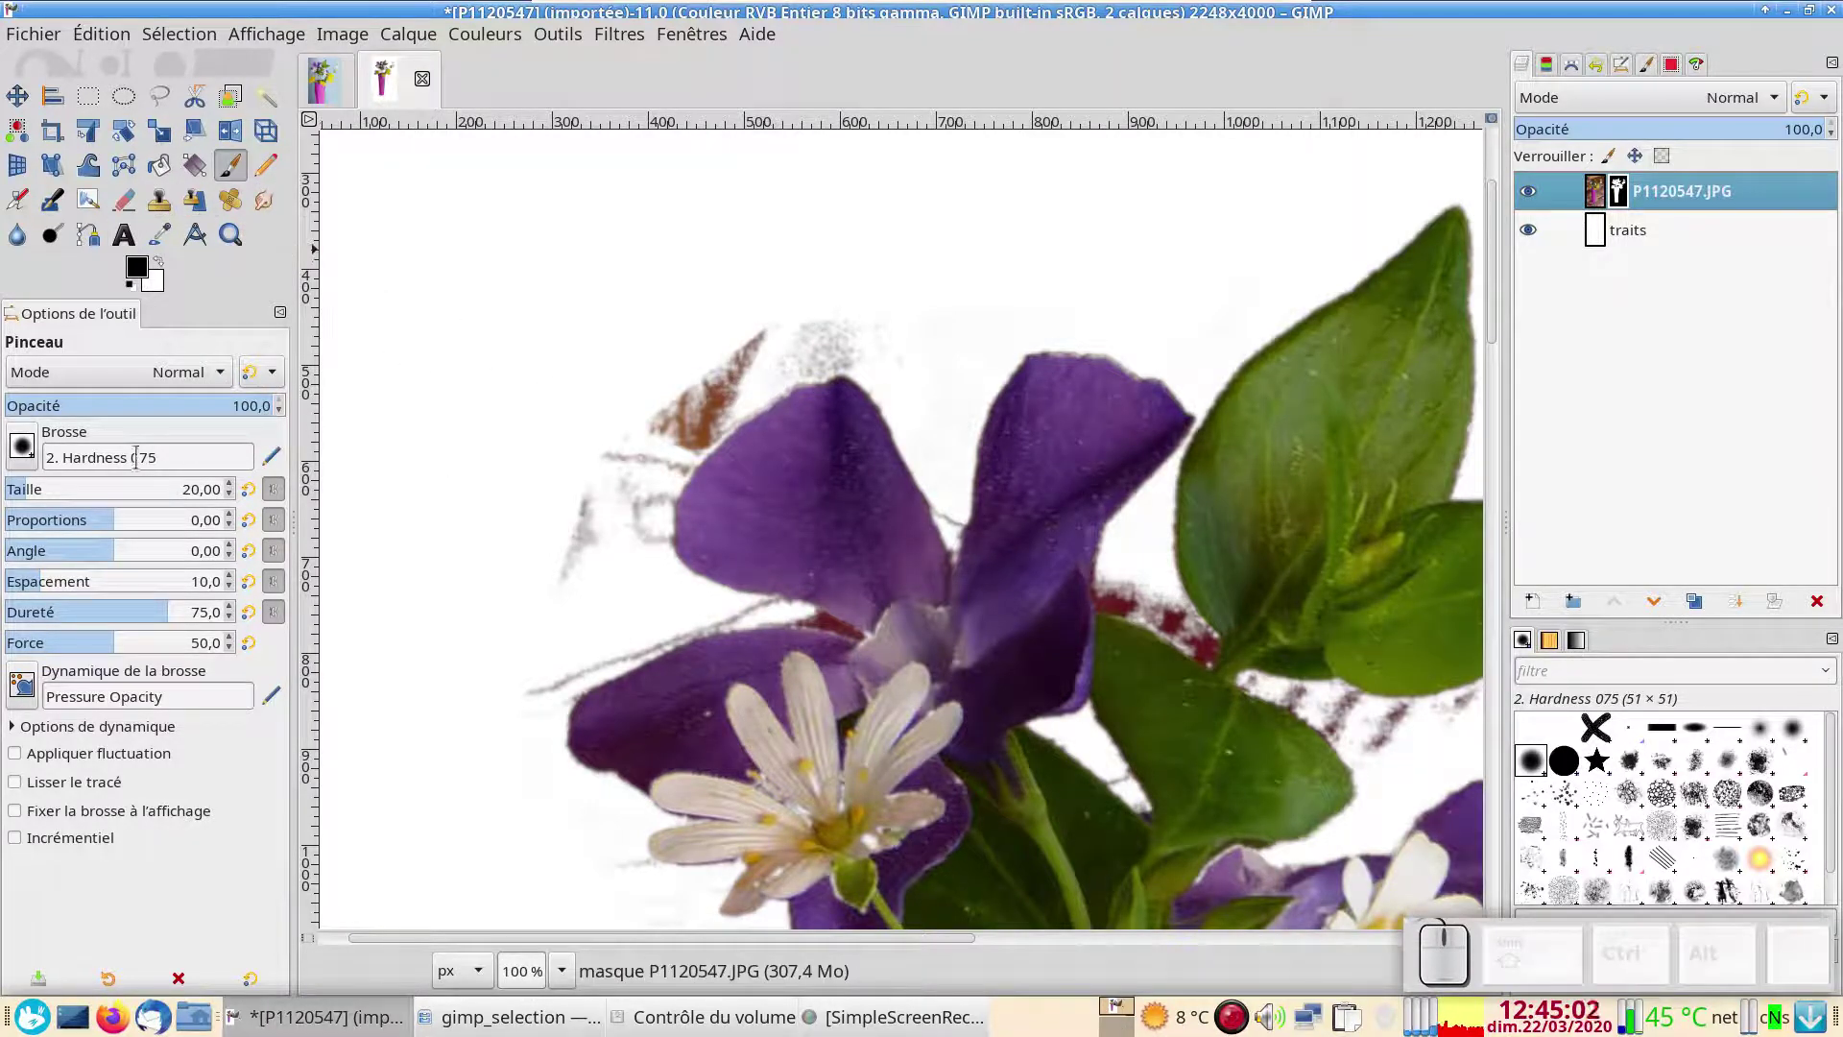
click(45, 489)
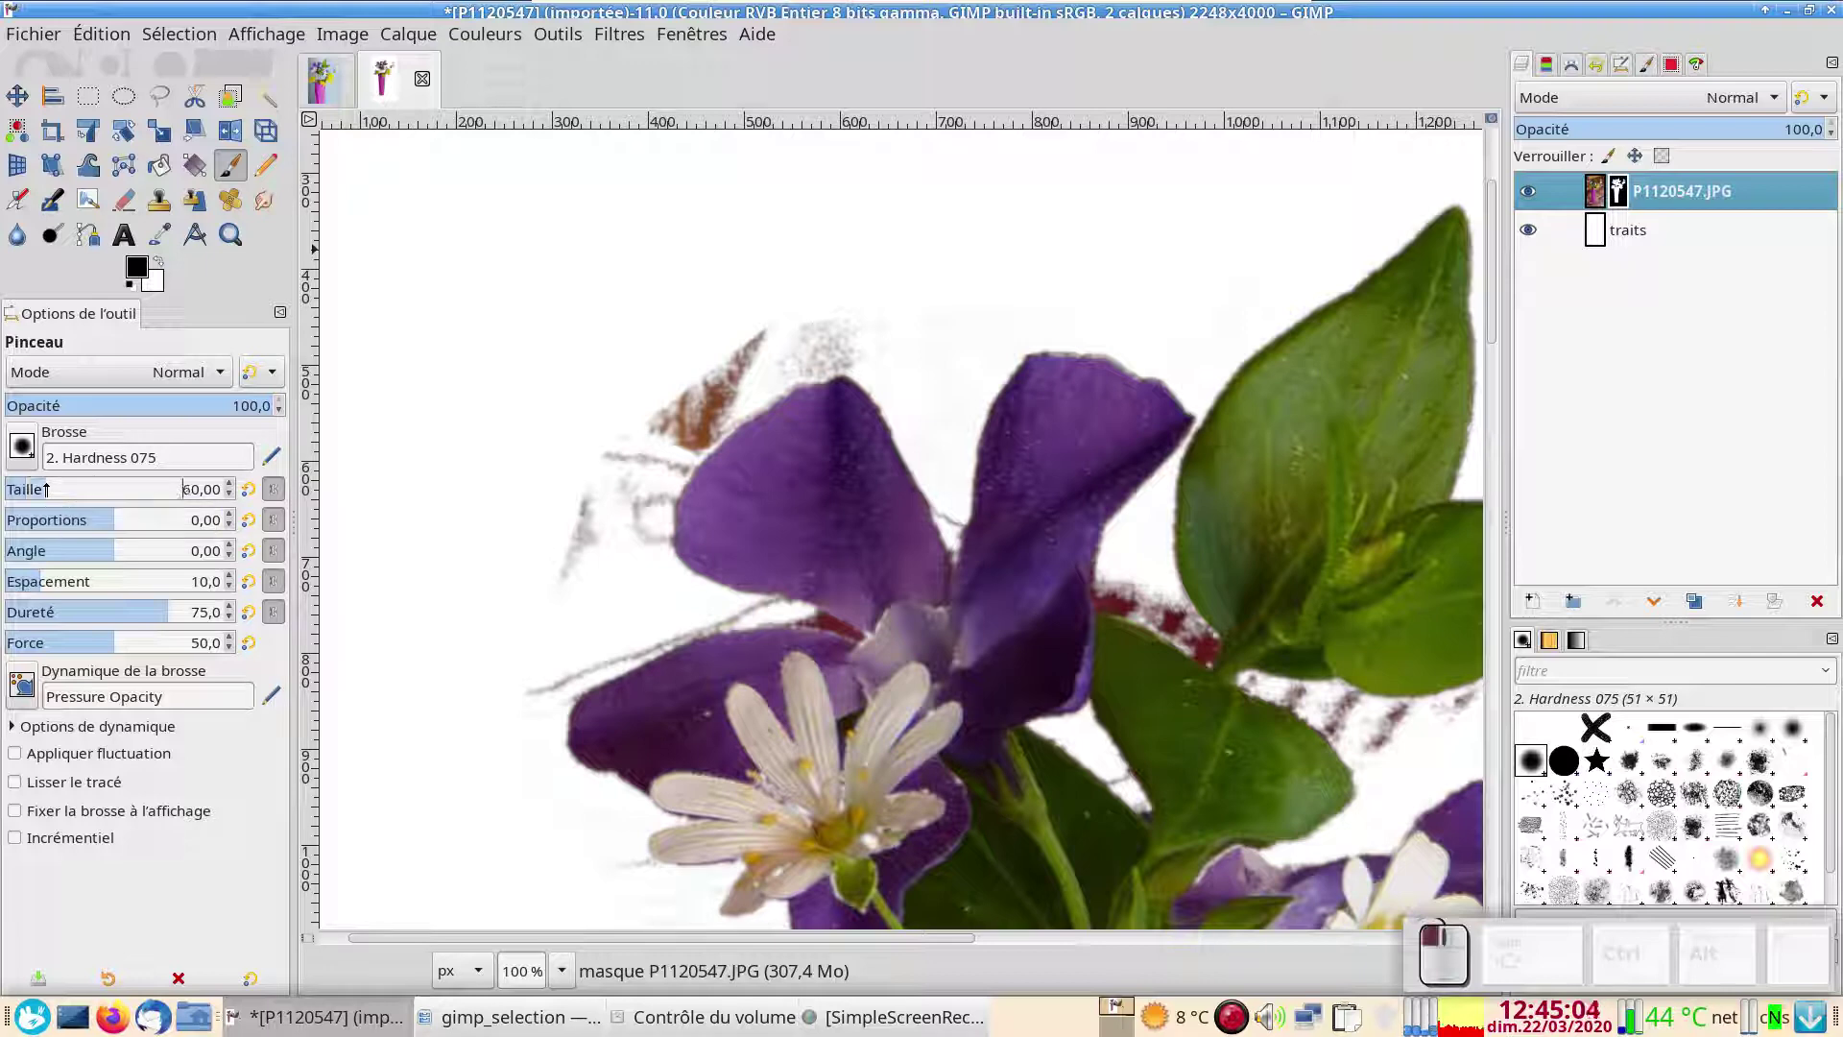
mouse_move(776, 329)
mouse_down()
mouse_move(667, 442)
mouse_move(631, 451)
mouse_move(557, 563)
mouse_move(638, 485)
mouse_move(635, 552)
mouse_move(642, 495)
mouse_move(720, 391)
mouse_up()
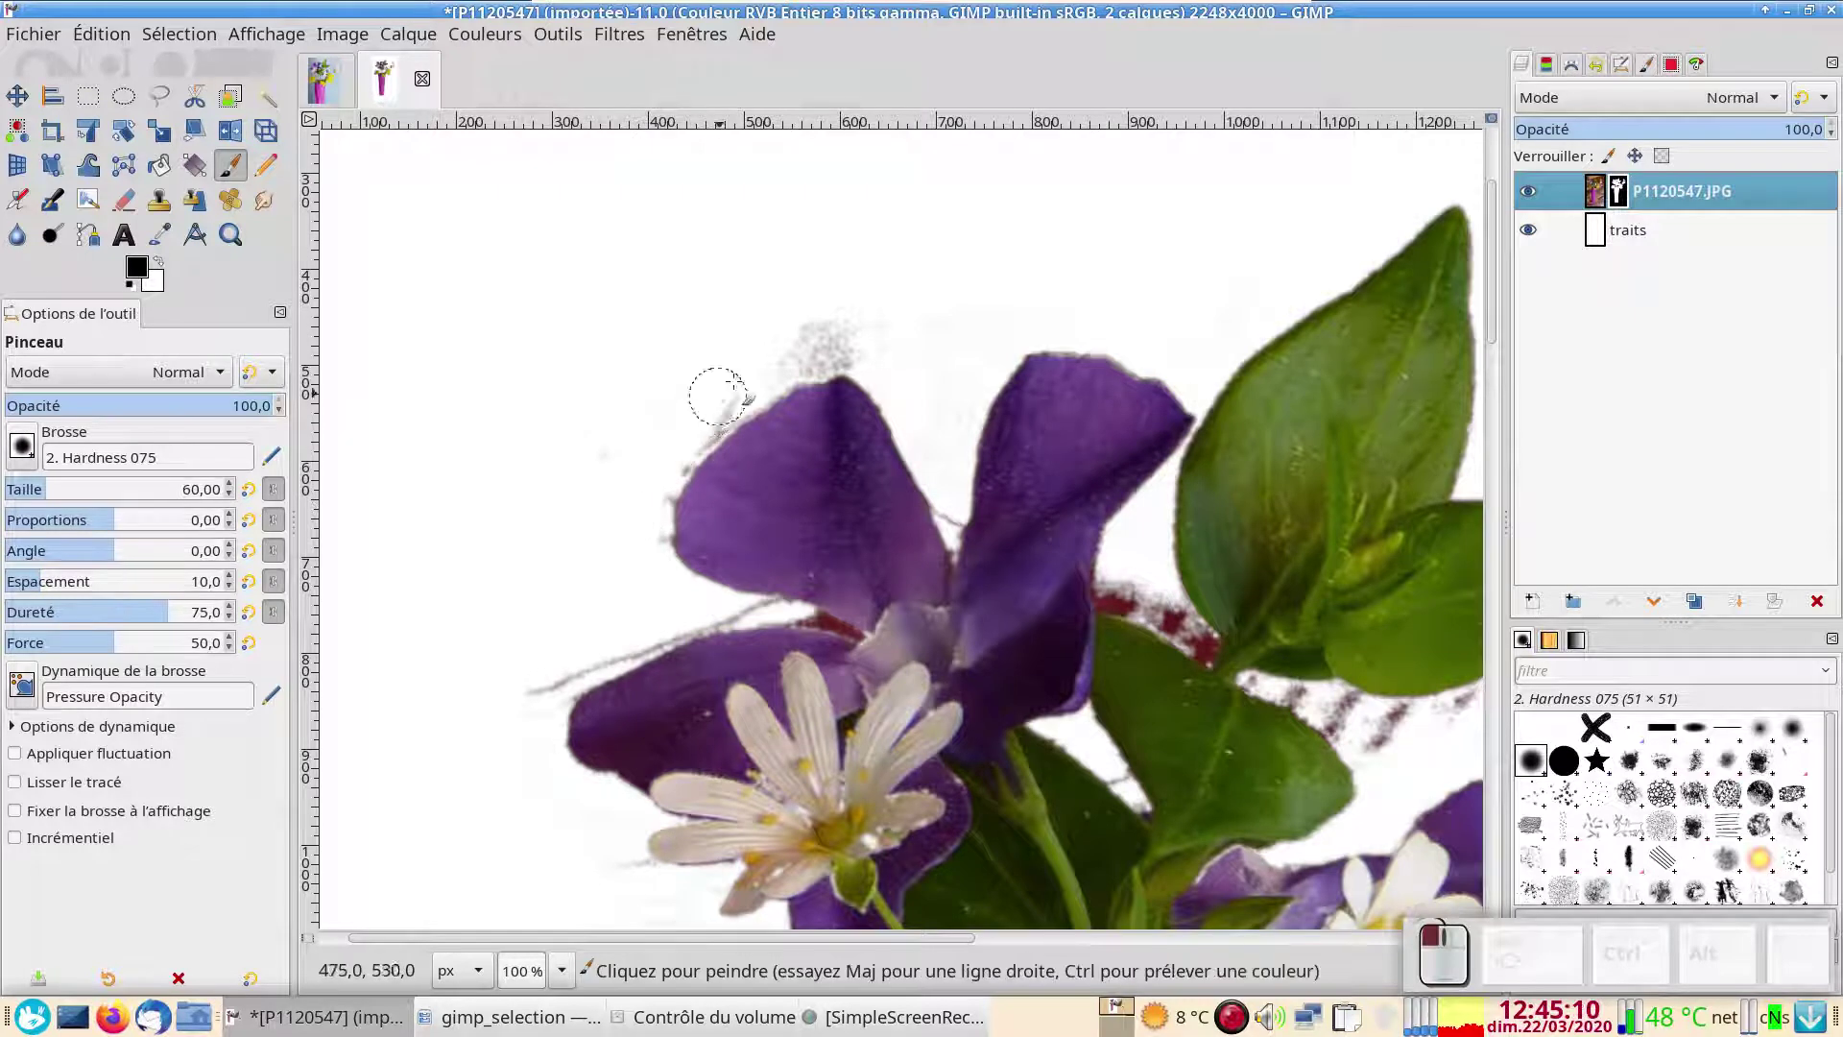
shift+click(862, 307)
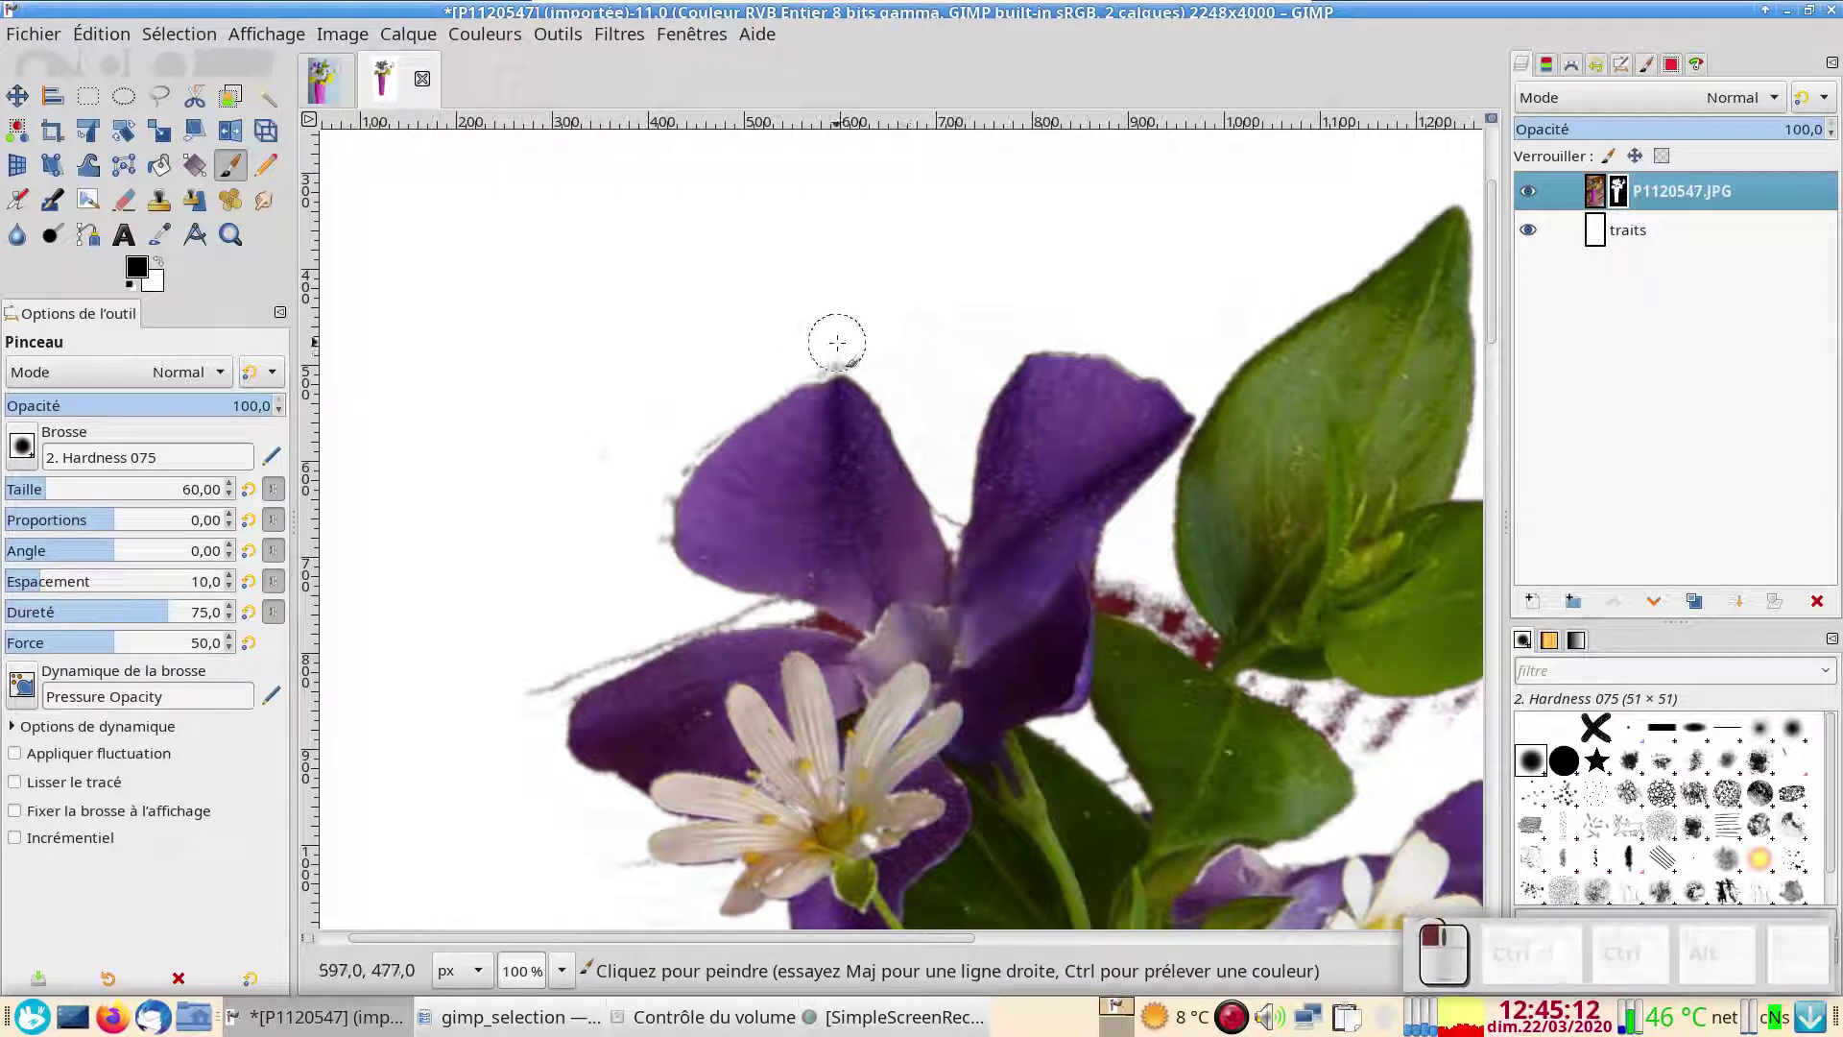
click(643, 617)
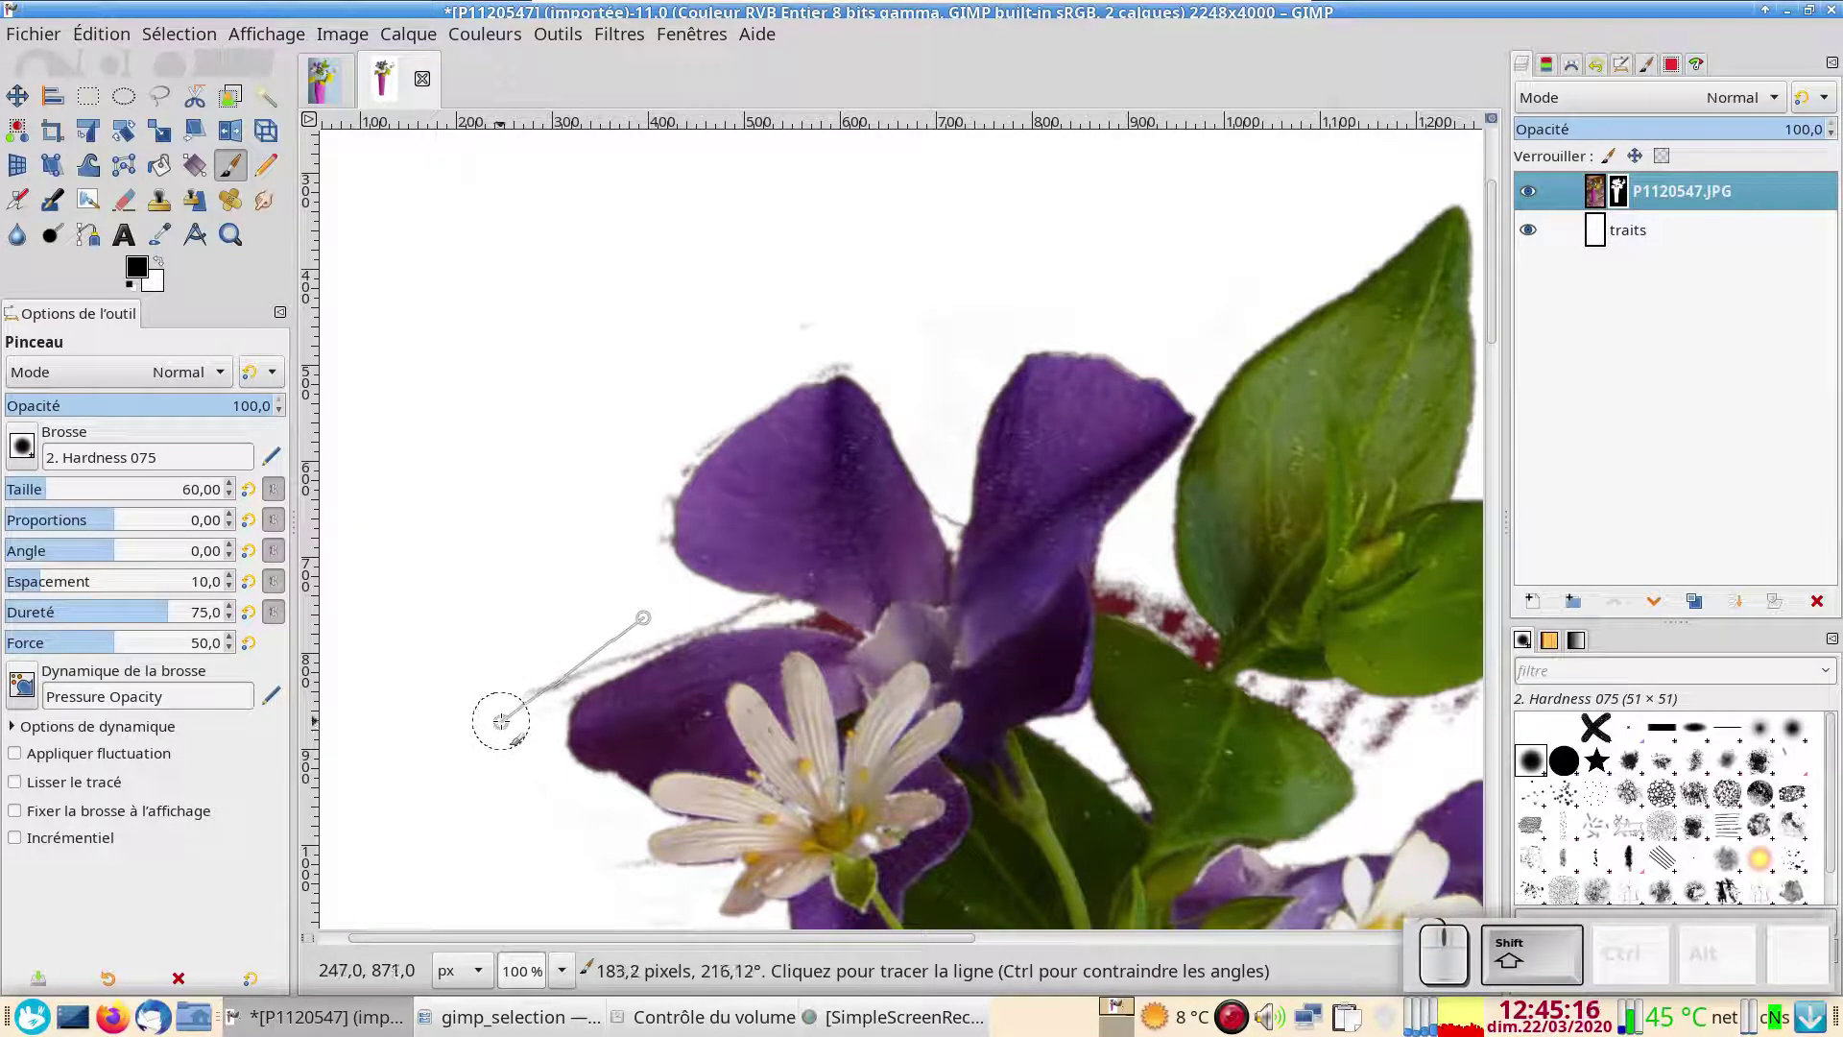
shift+click(501, 721)
Mask out the tablecloth streaks beside and below the dandelion with black brush strokes
scroll(494, 720, down, 10)
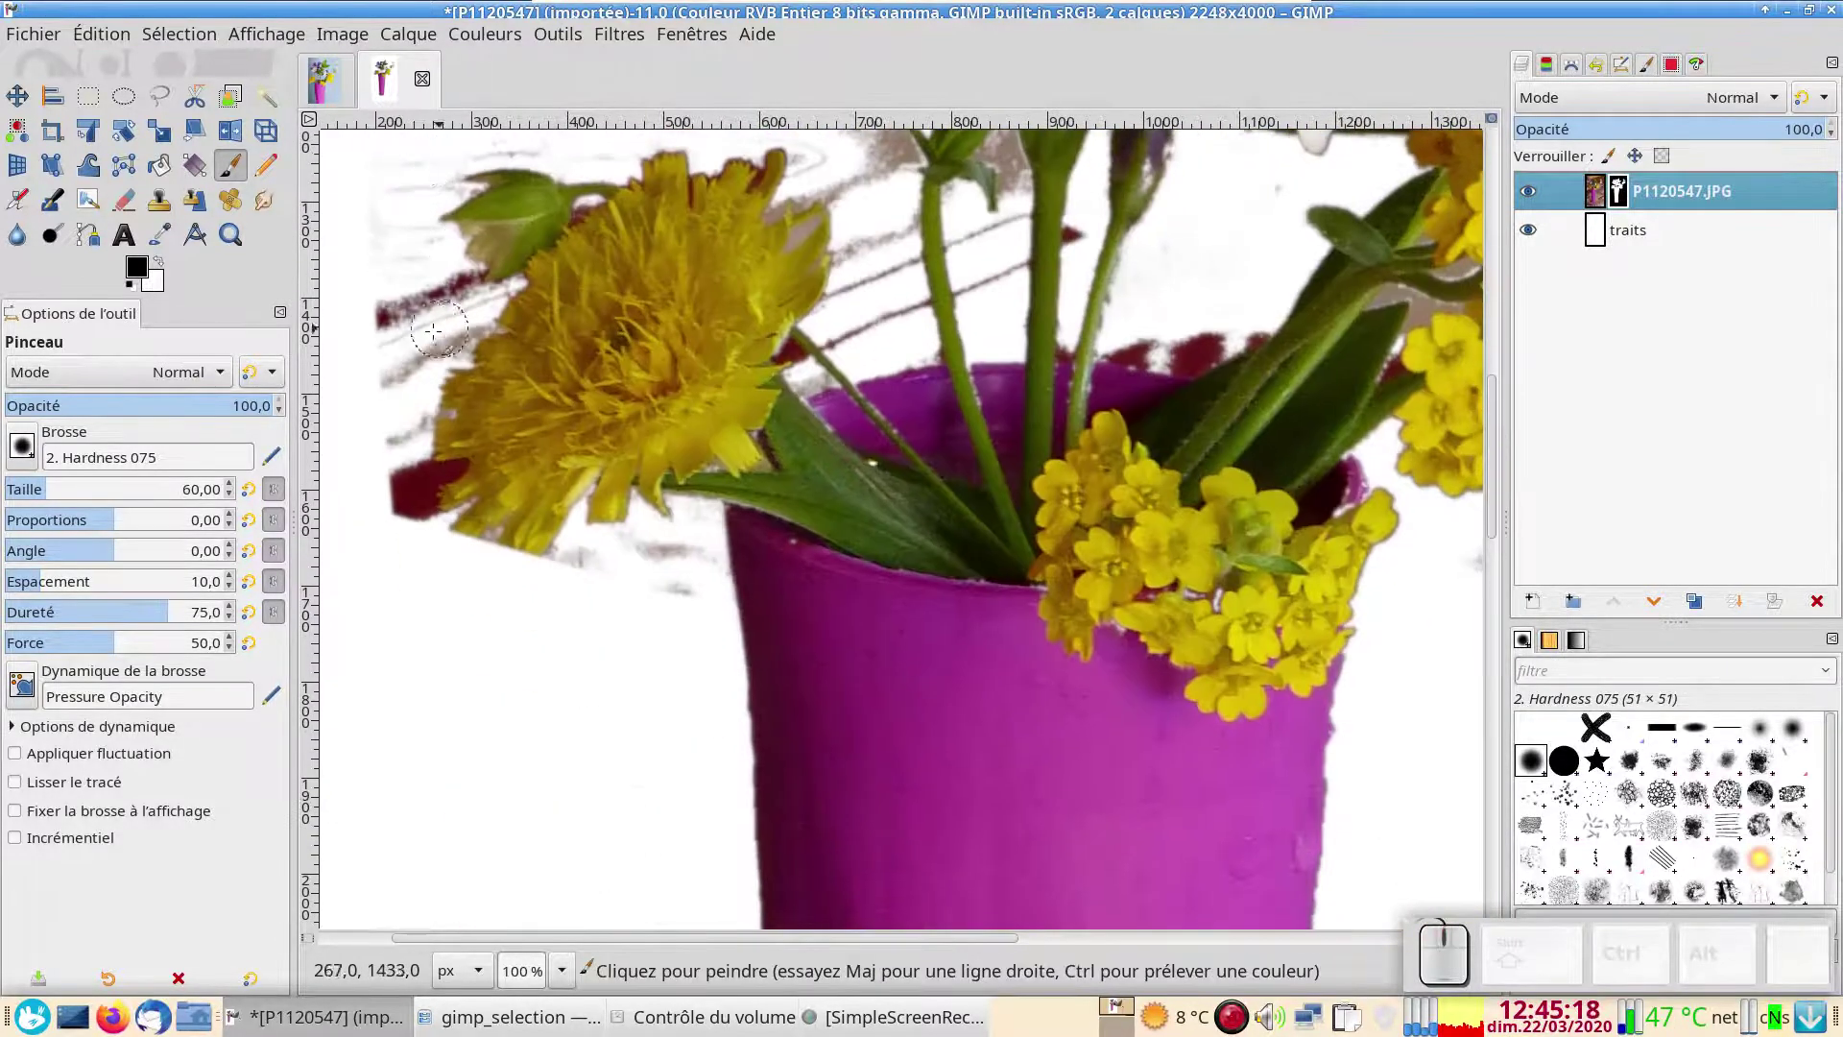
mouse_move(410, 324)
mouse_down()
mouse_move(467, 301)
mouse_move(403, 297)
mouse_up()
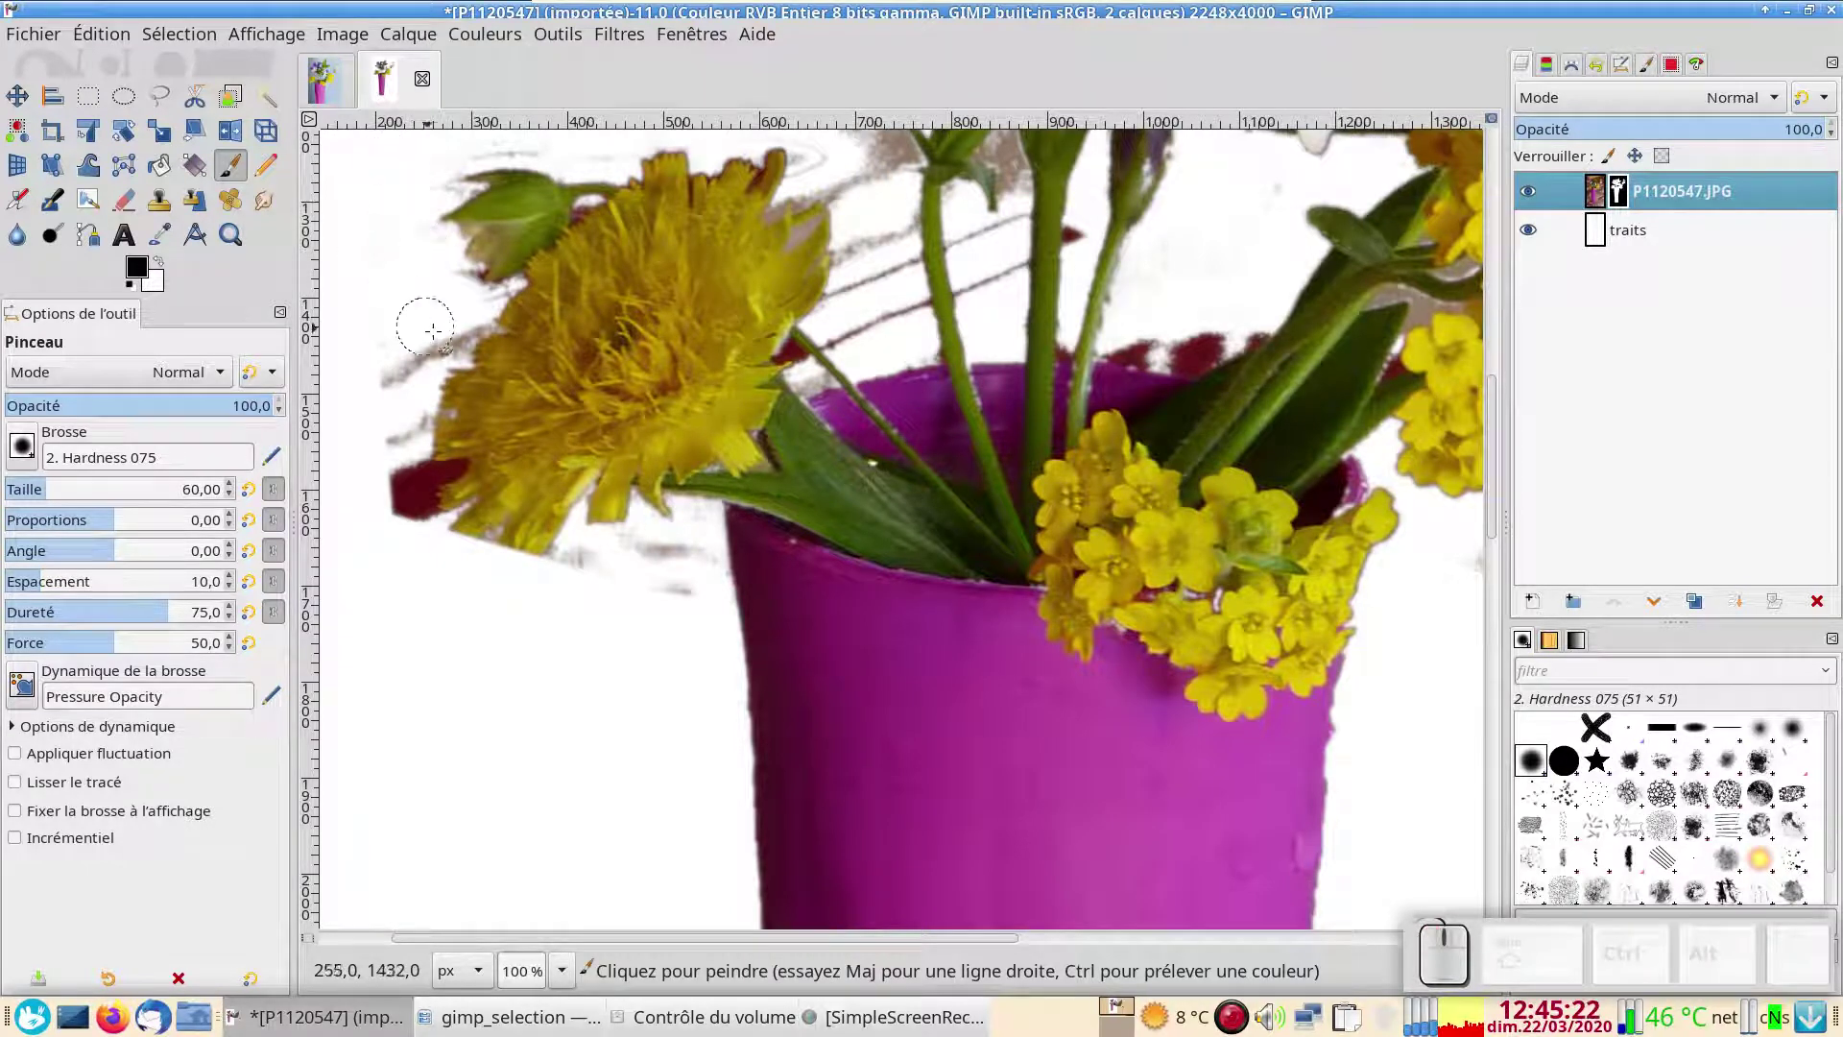
drag(421, 342, 378, 370)
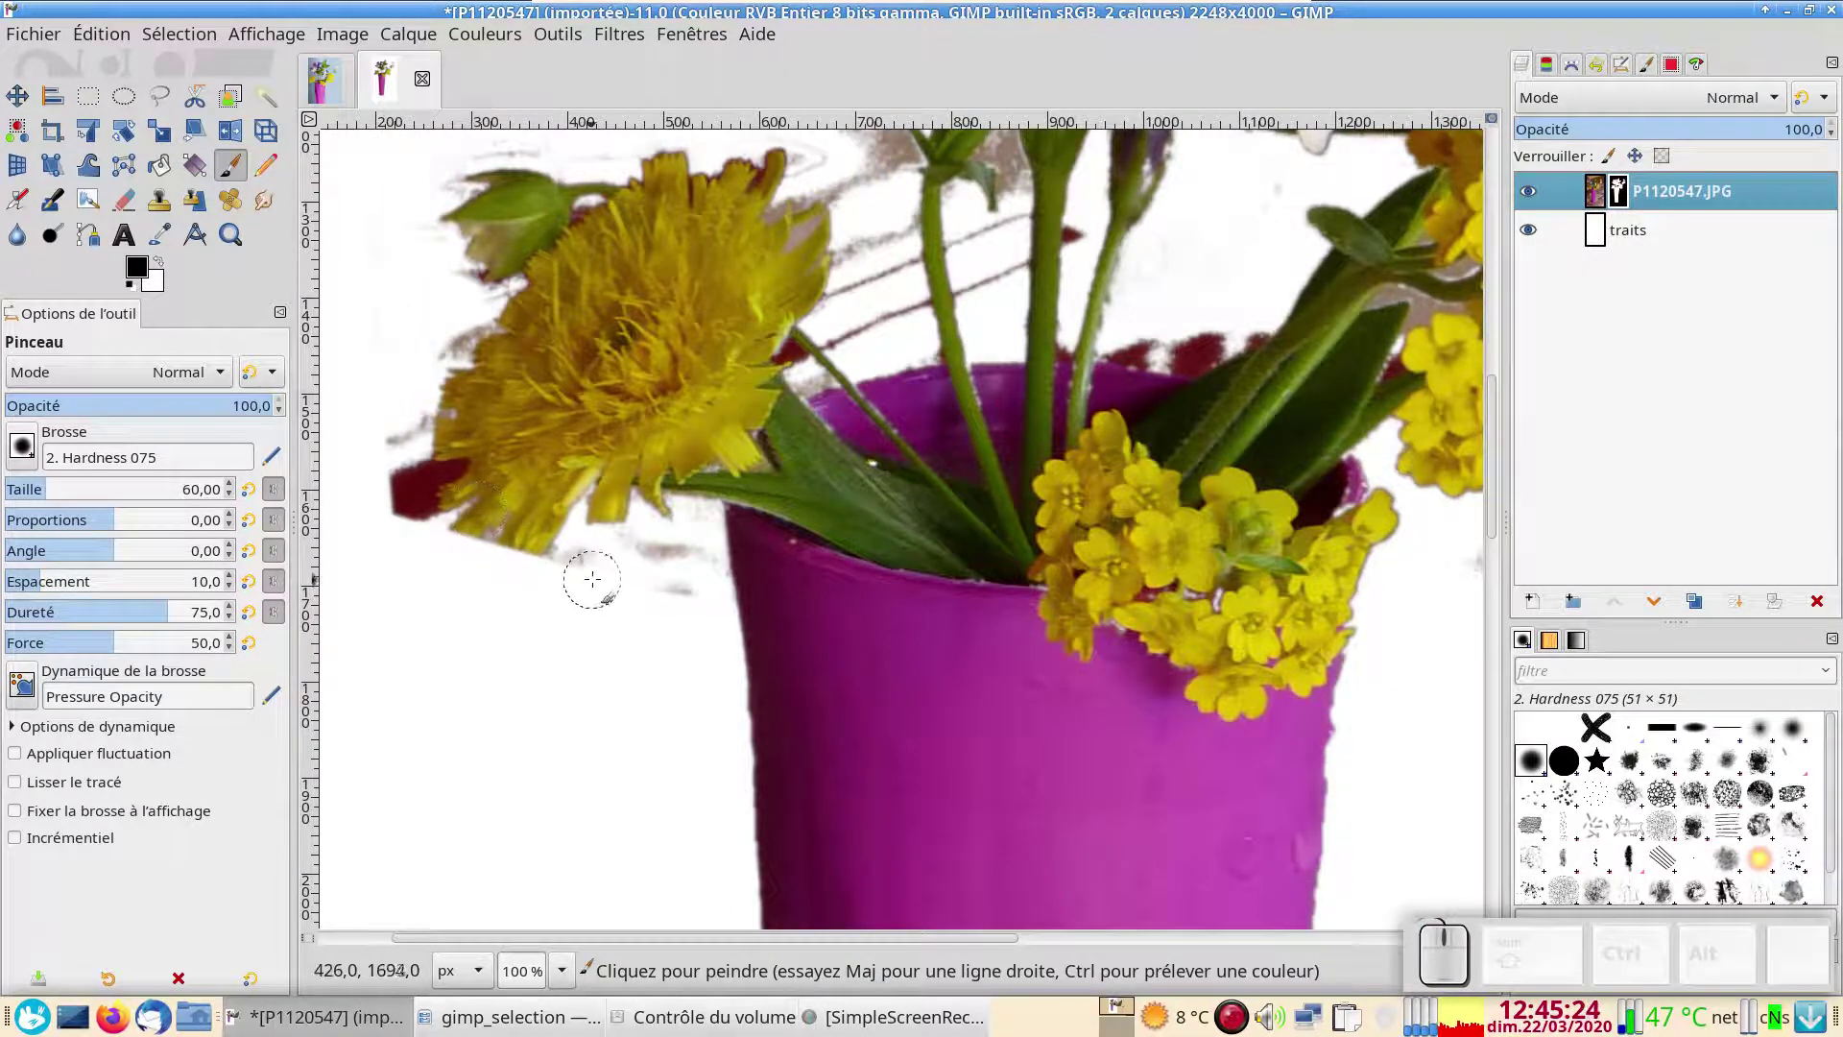
mouse_move(576, 556)
mouse_down()
mouse_move(672, 556)
mouse_move(667, 597)
mouse_up()
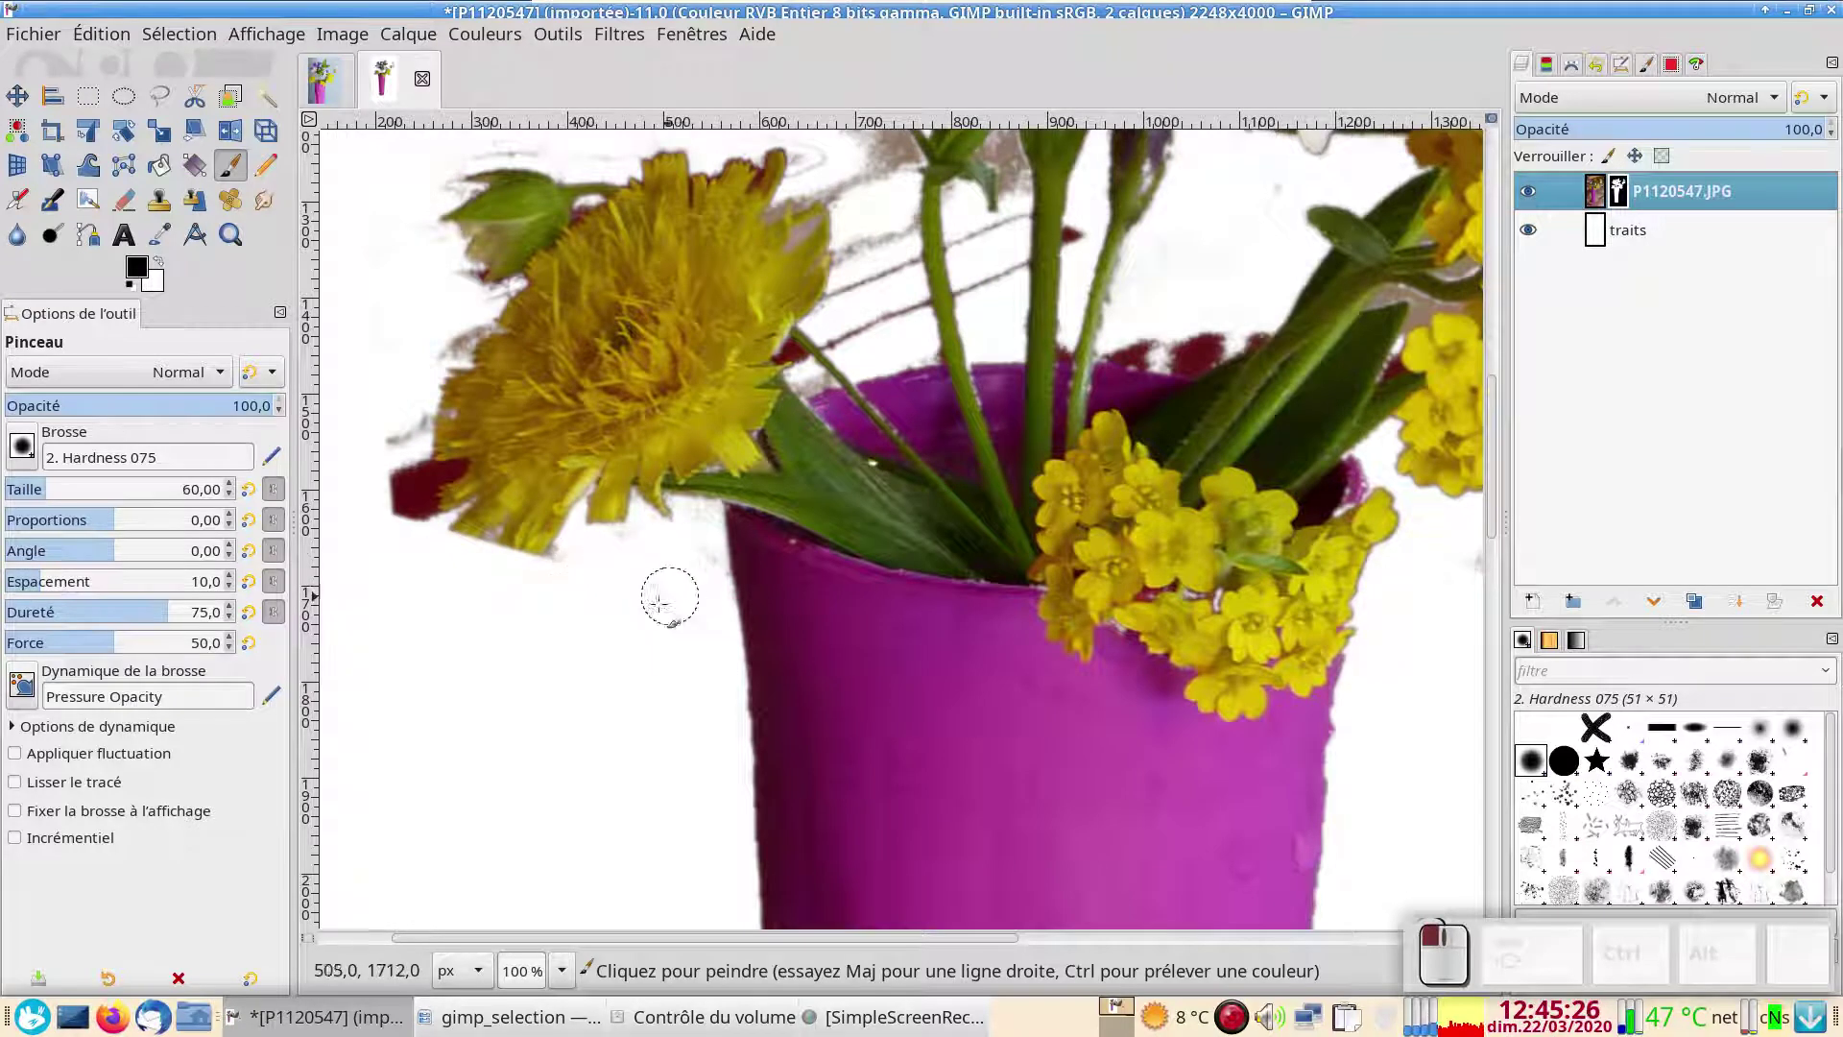
Paint white on the mask along the dandelion's lower petals, and restore black as the foreground color
key(x)
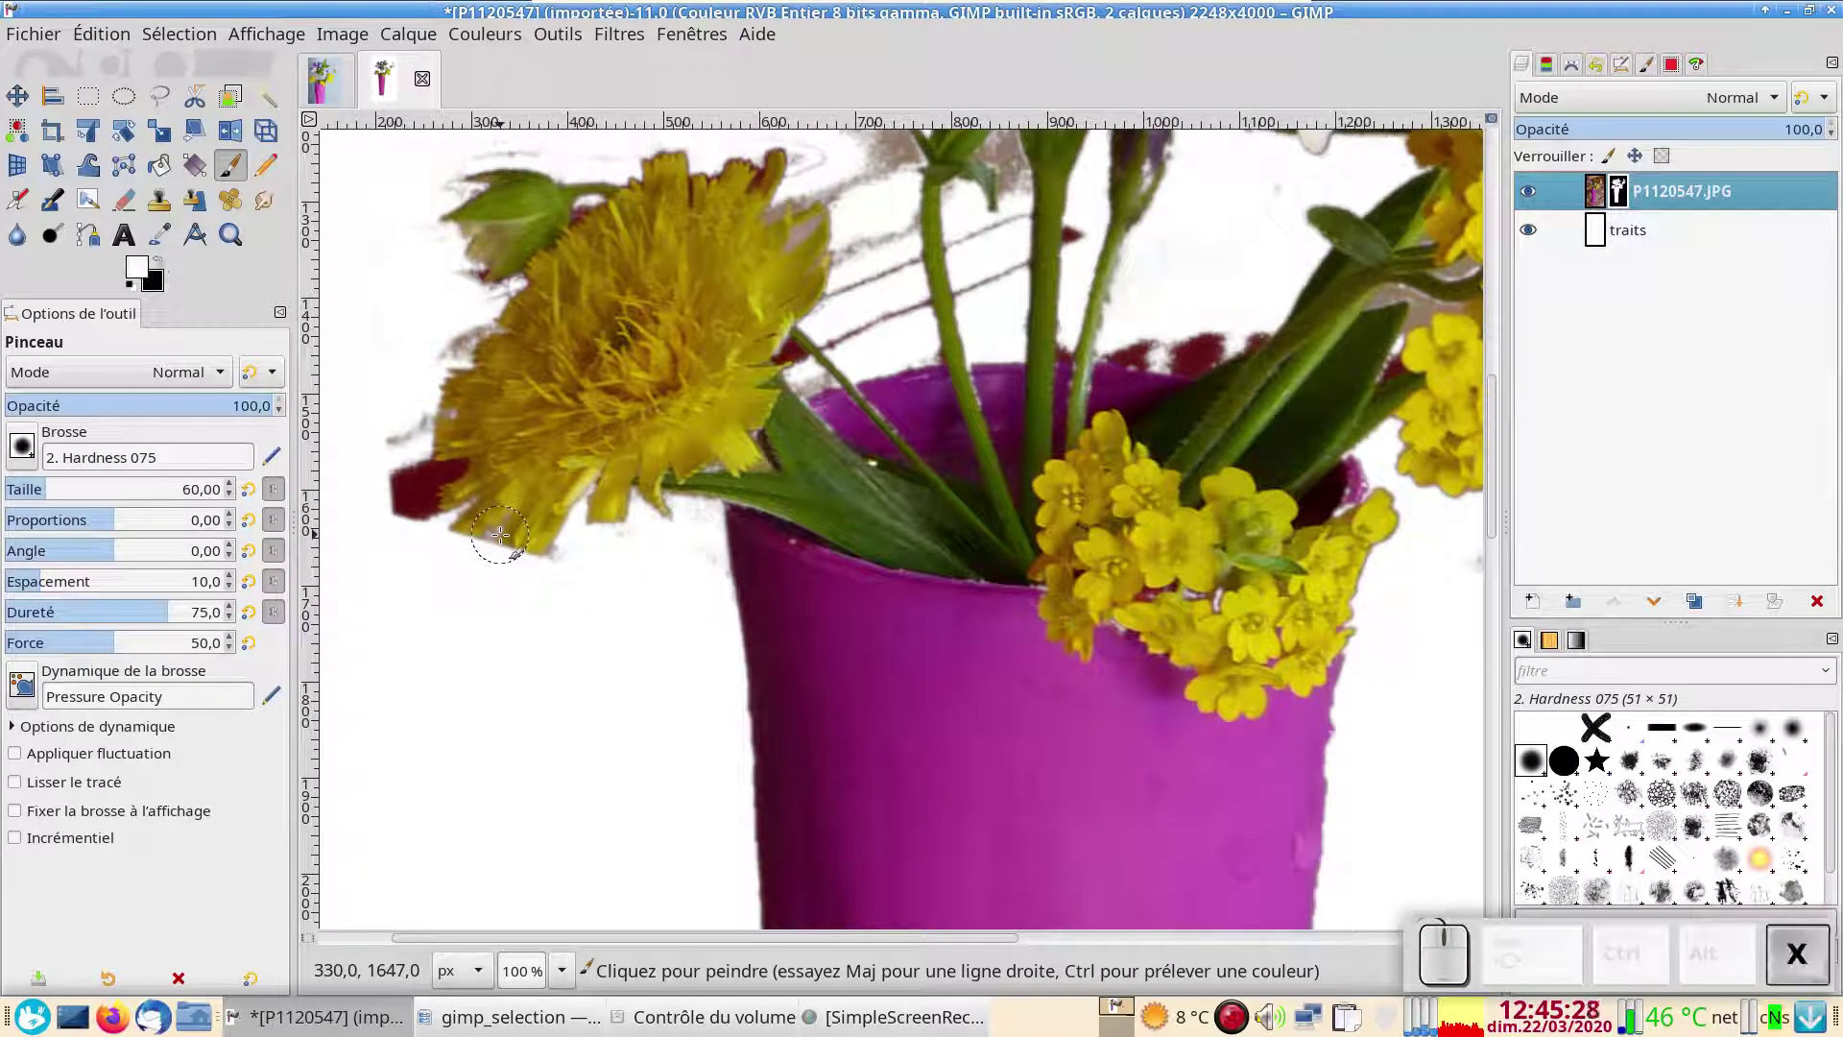
mouse_move(500, 533)
mouse_down()
mouse_move(466, 527)
mouse_move(537, 535)
mouse_move(473, 647)
mouse_move(473, 576)
mouse_move(516, 589)
mouse_up()
key(x)
Refine the mask between the dandelion's upper petals with a size 20 brush, using black to hide background and white to restore petals
scroll(576, 634, up, 10)
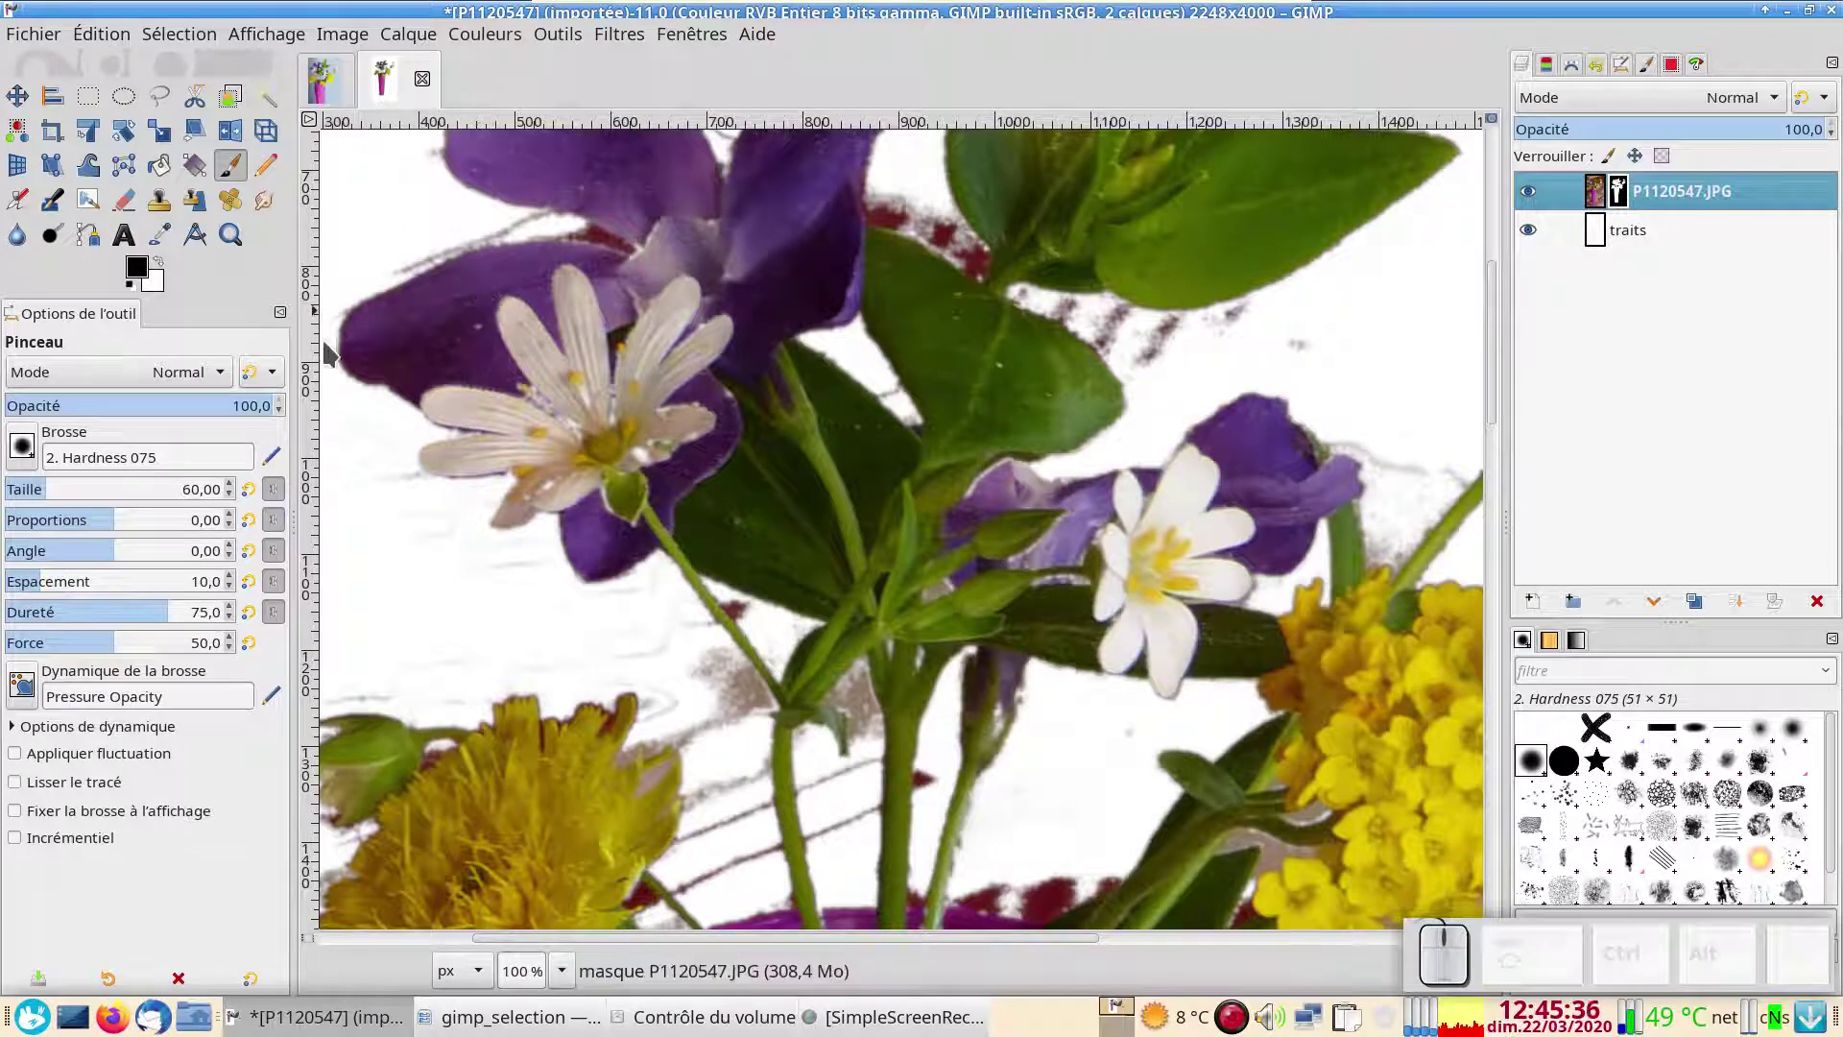
key(bracketleft)
key(bracketleft)
key(bracketleft)
key(bracketleft)
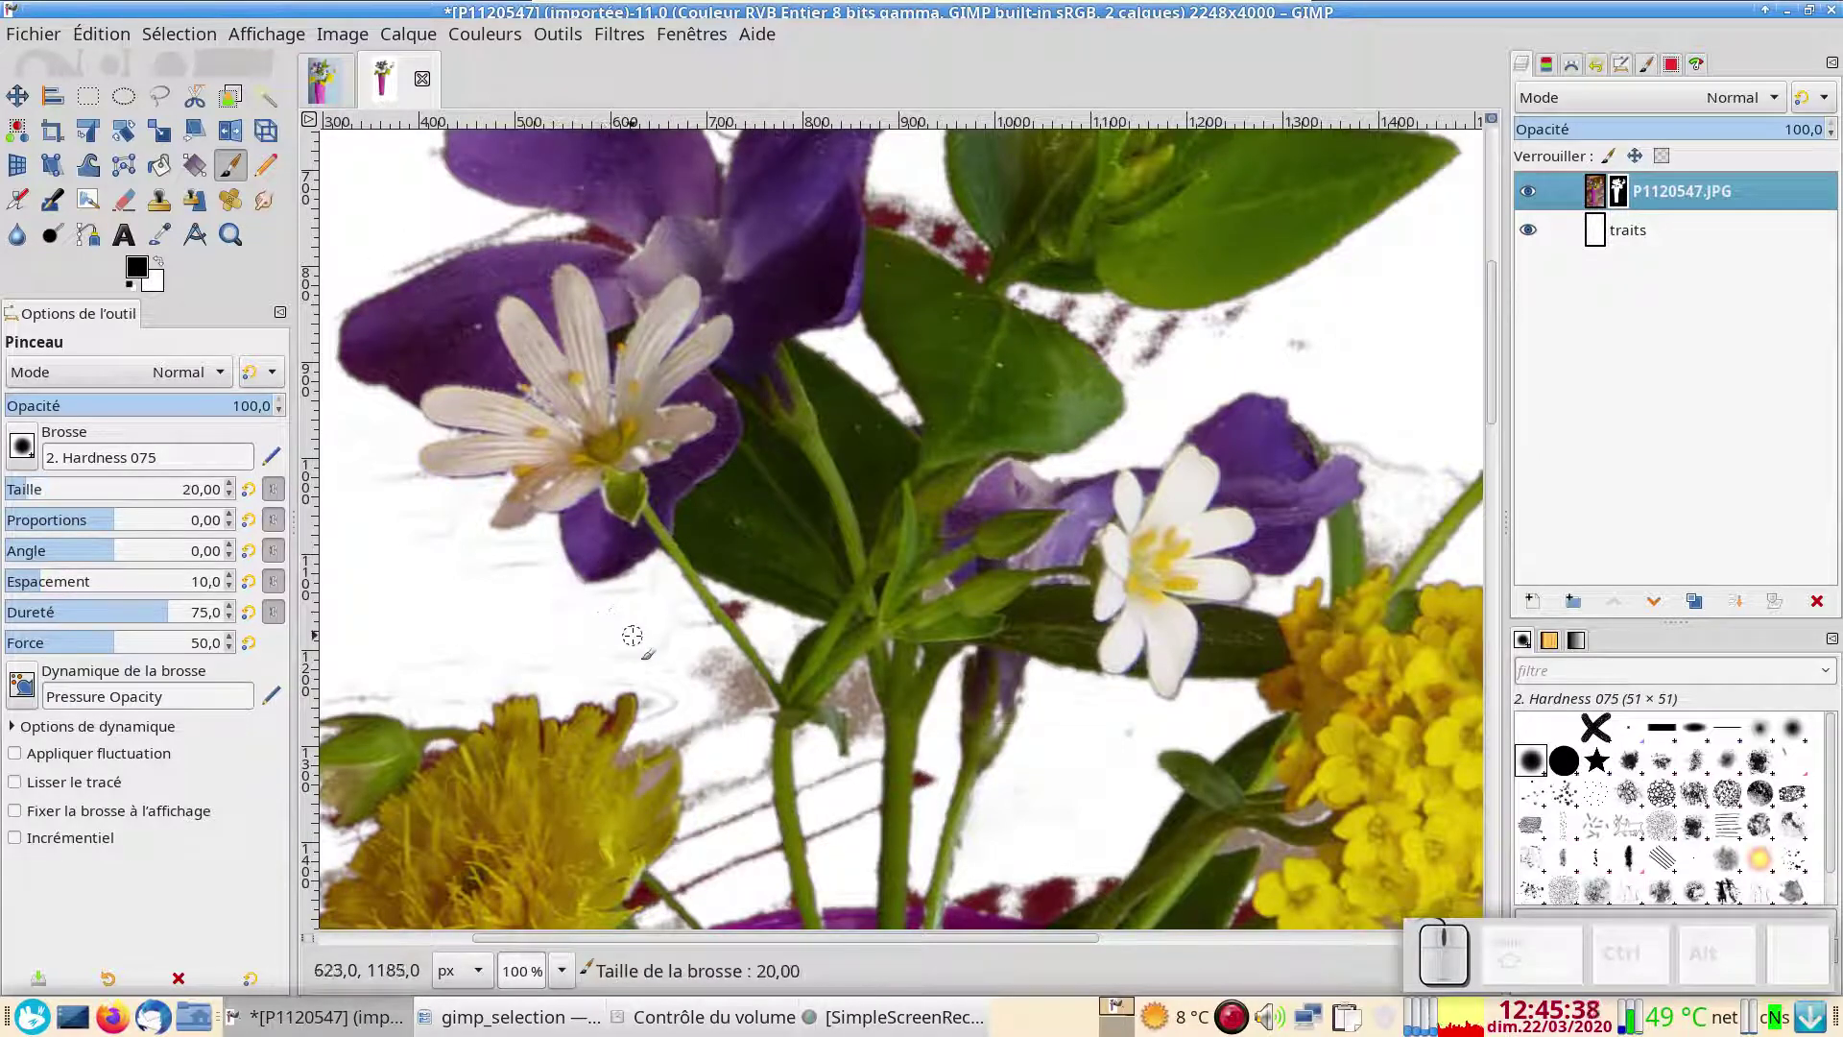
ctrl+scroll(632, 635, up, 2)
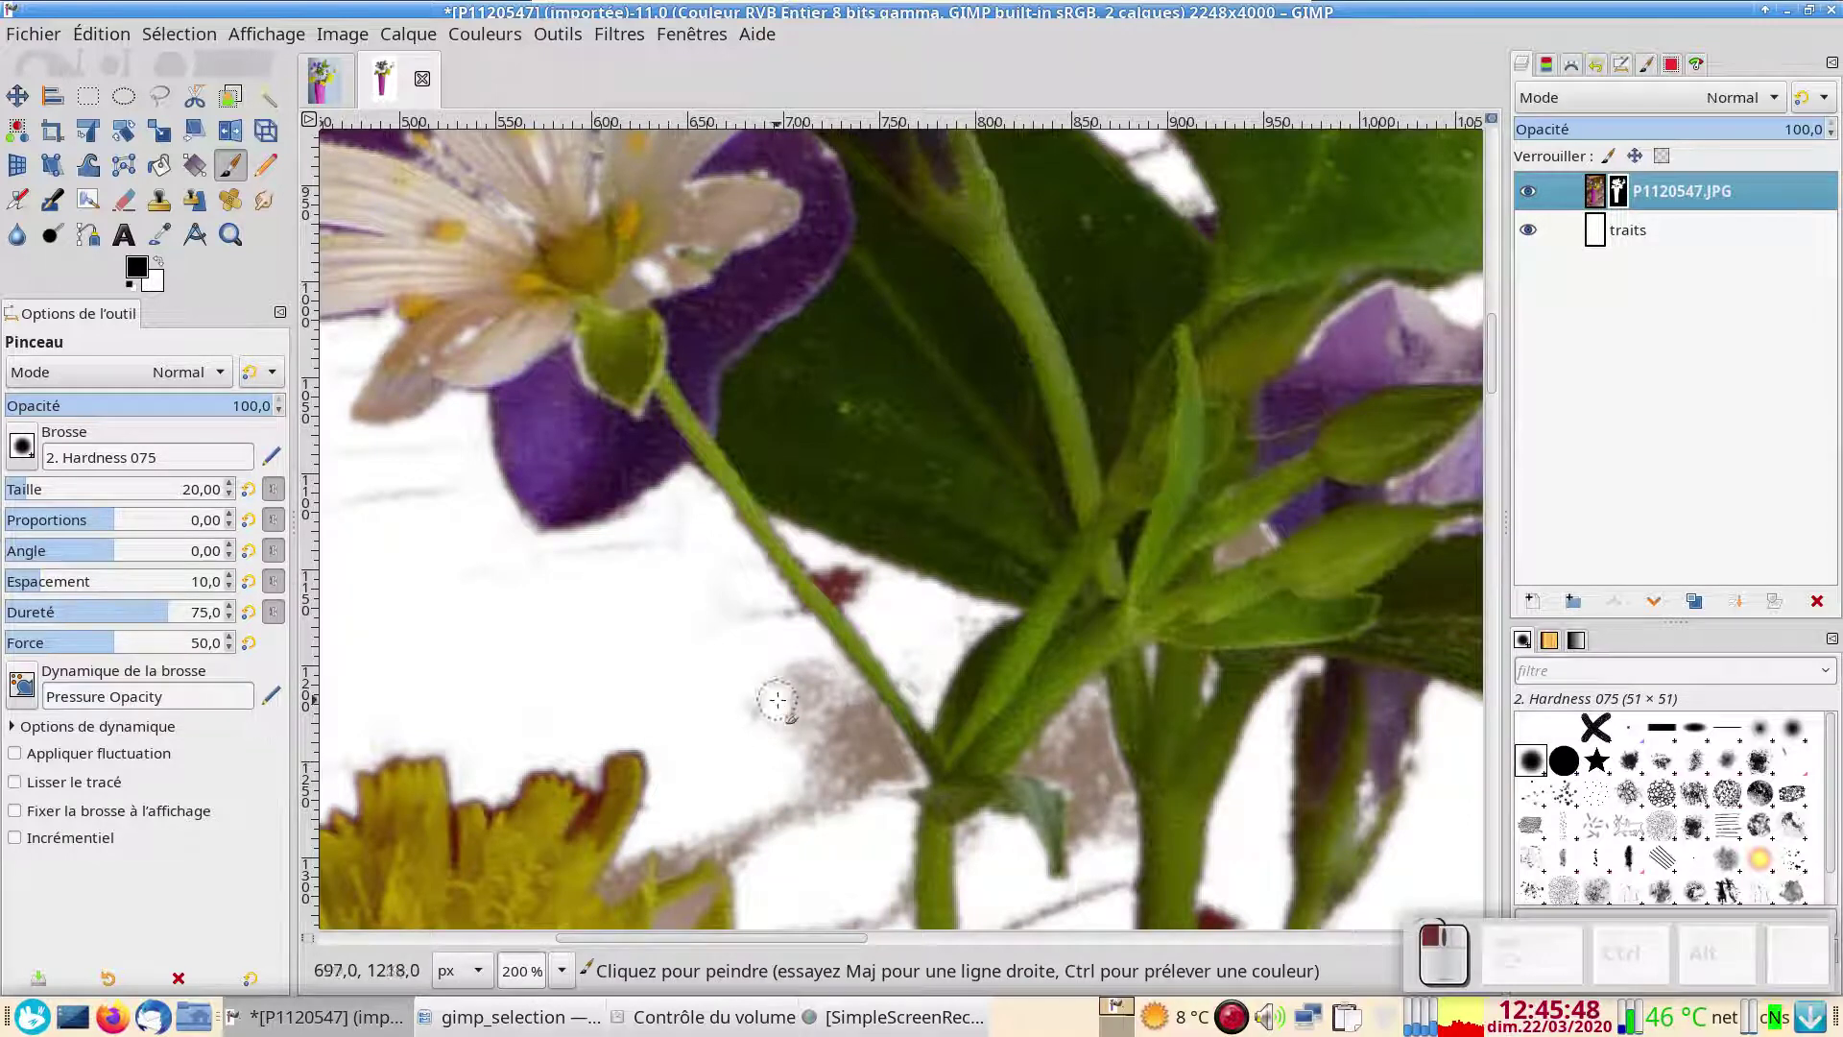
scroll(704, 730, left, 5)
scroll(704, 729, down, 2)
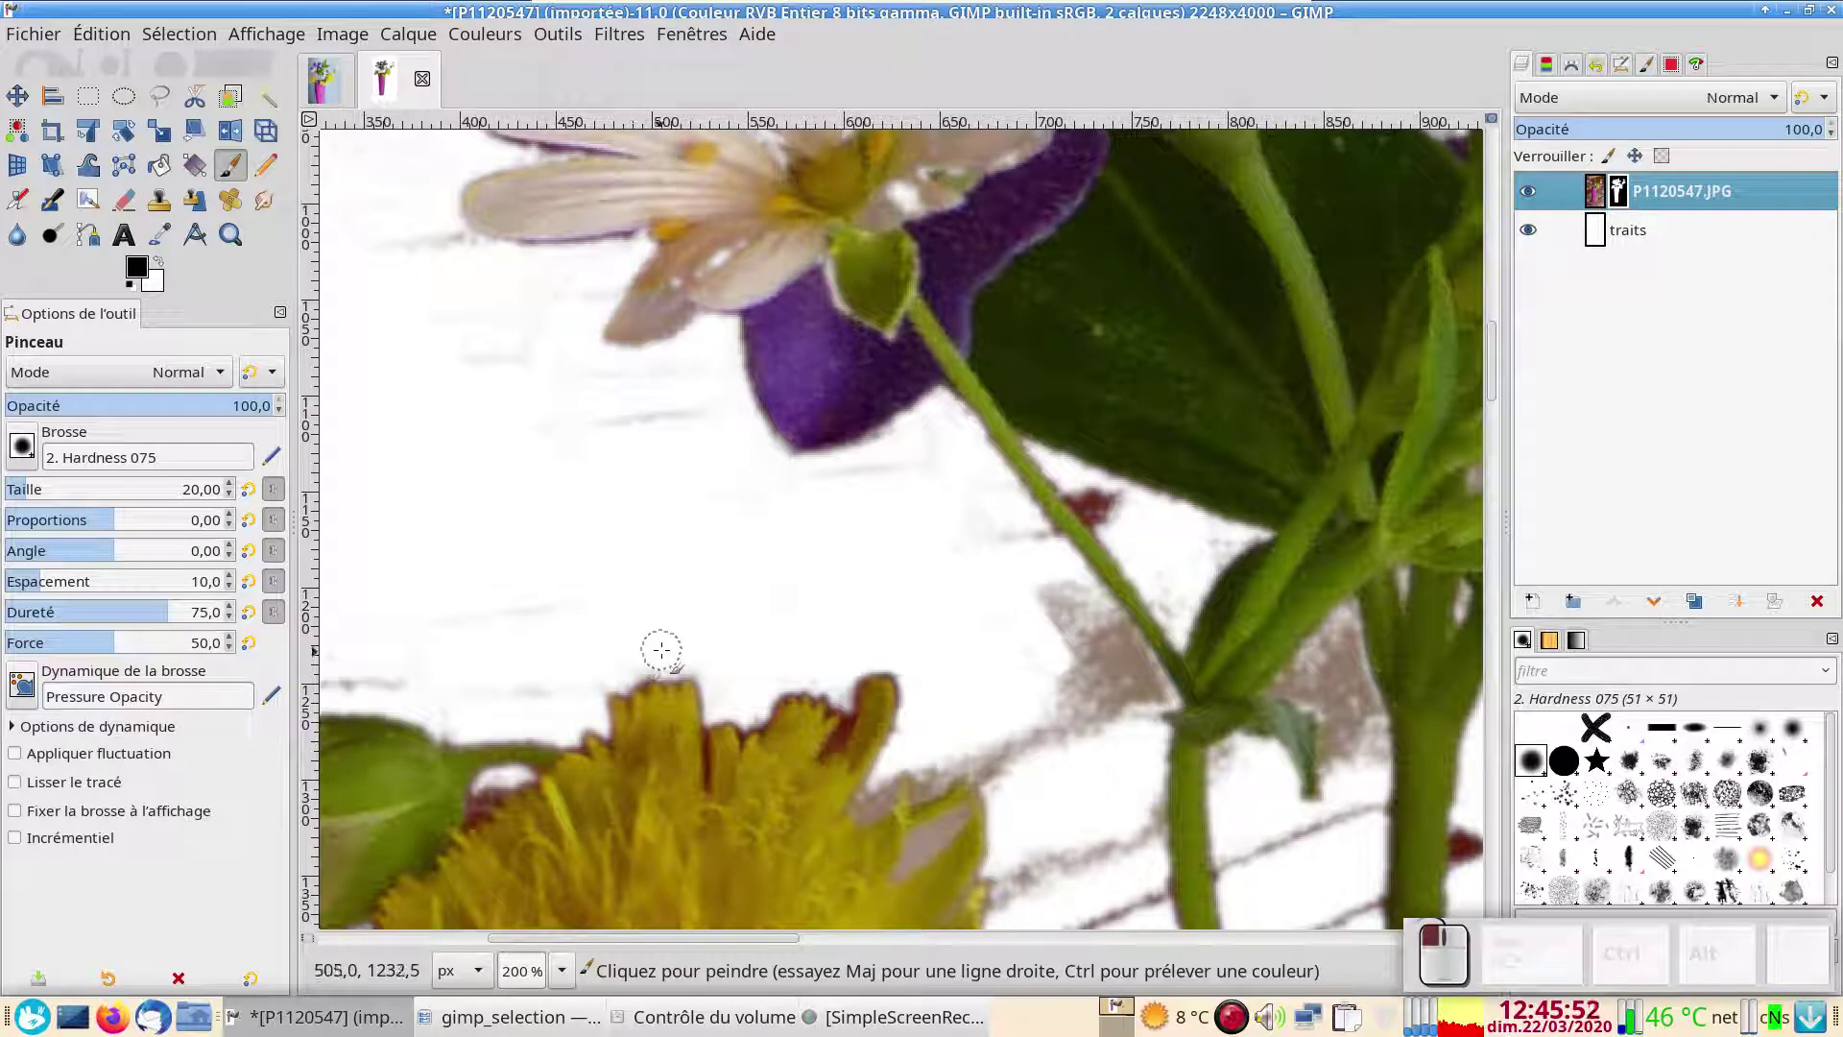
mouse_move(699, 718)
mouse_down()
mouse_move(744, 739)
mouse_move(786, 721)
mouse_move(740, 758)
mouse_move(783, 735)
mouse_move(773, 751)
mouse_move(703, 759)
mouse_up()
key(x)
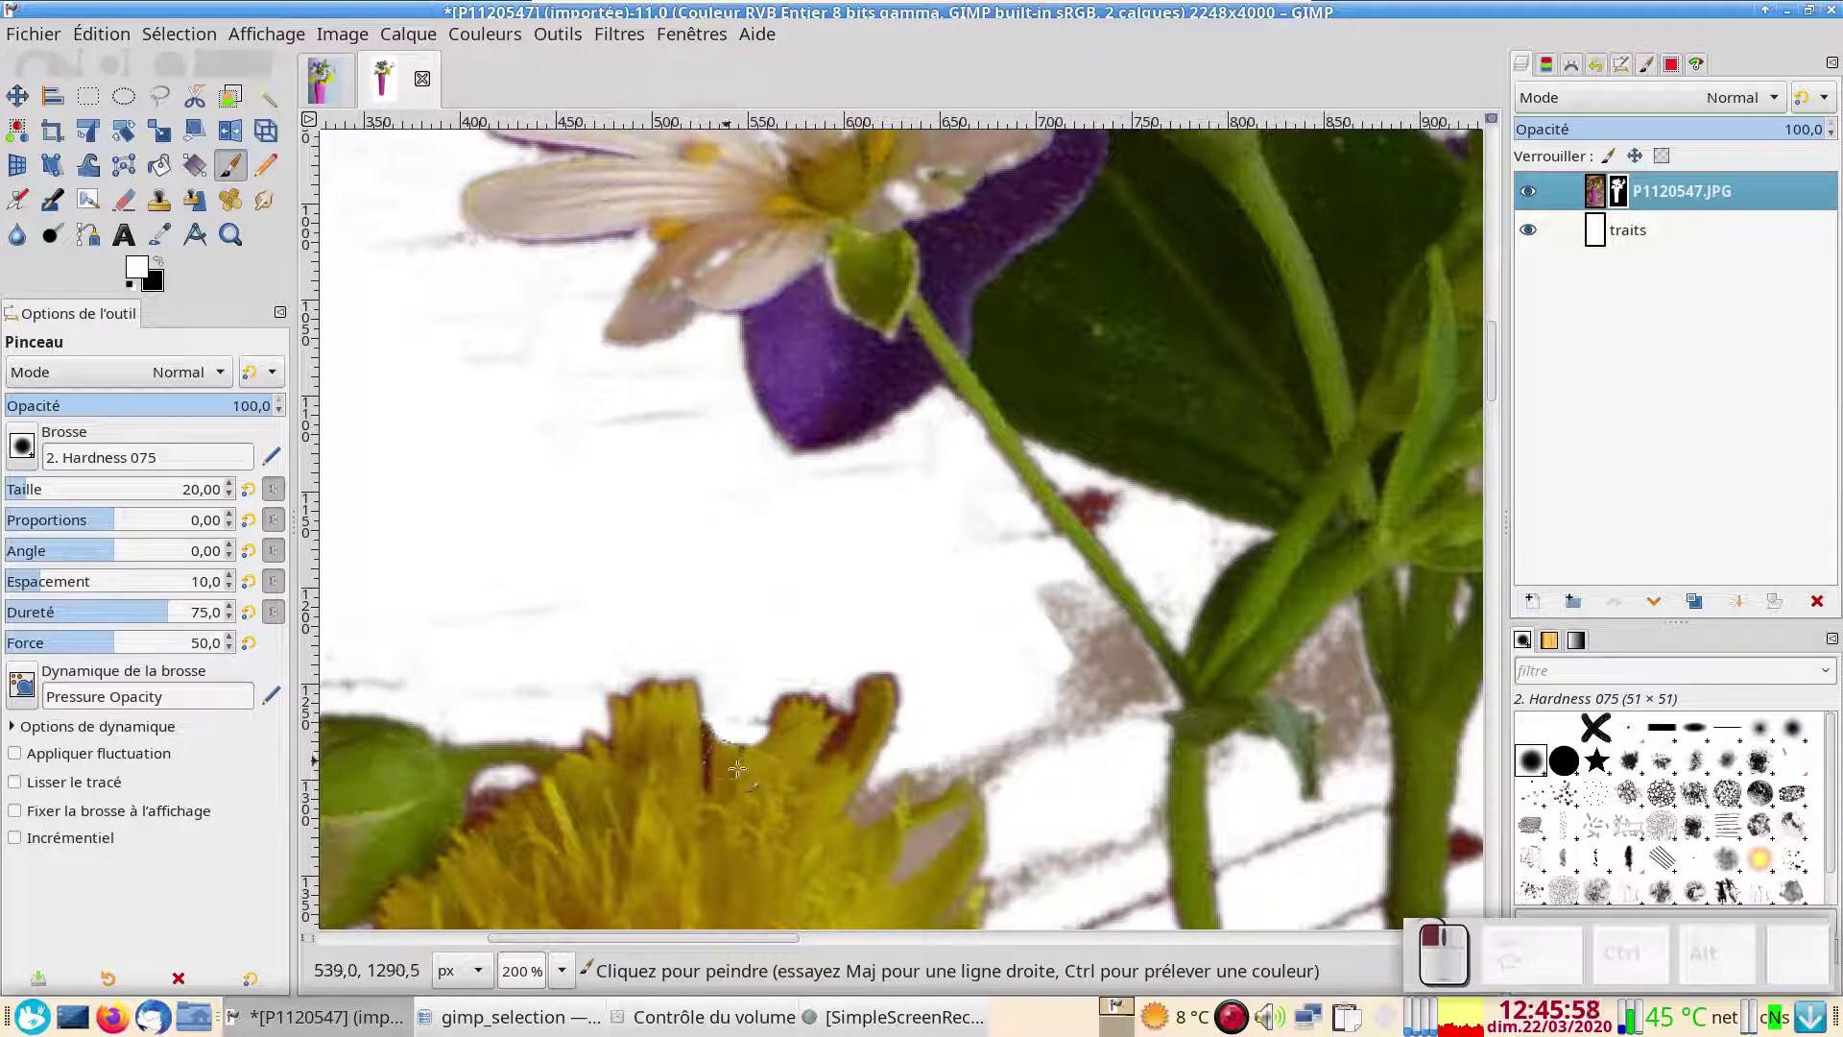
key(x)
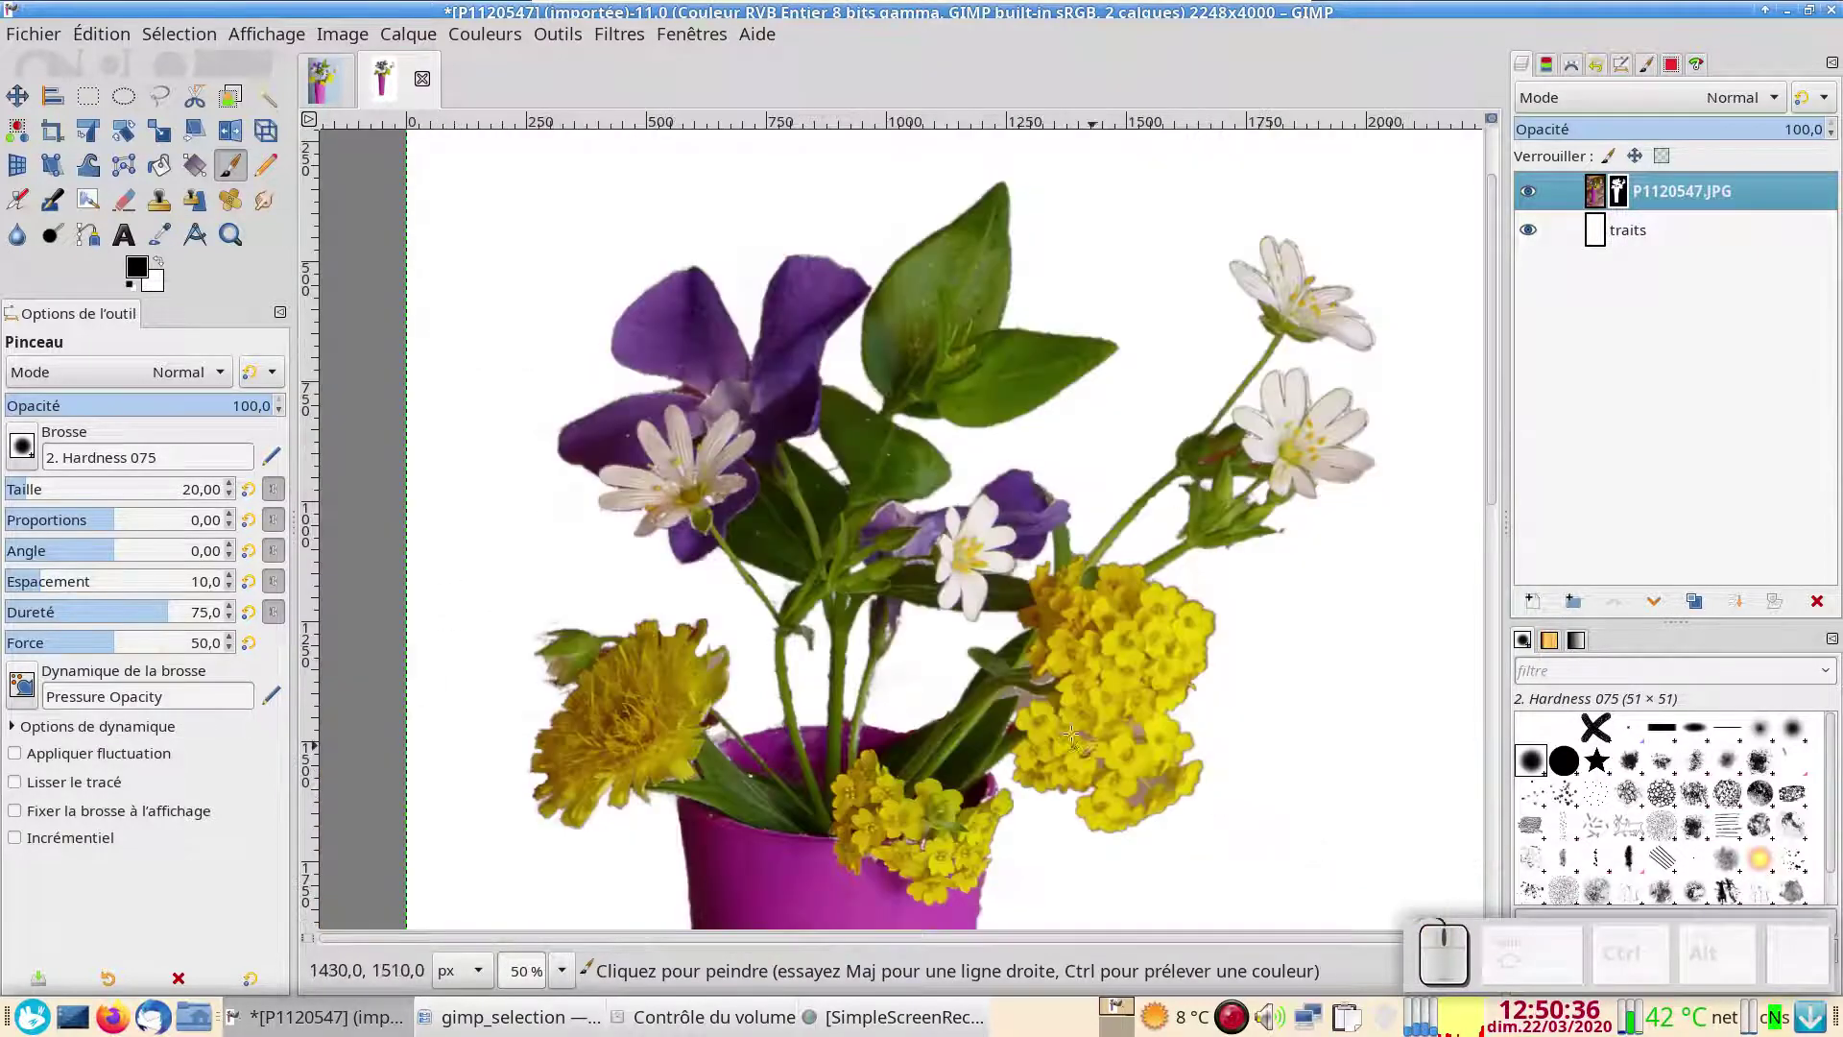
Examine the masked edges of the leaves, flowers, and stems above the vase for remaining background
scroll(1071, 735, up, 2)
scroll(1152, 817, up, 5)
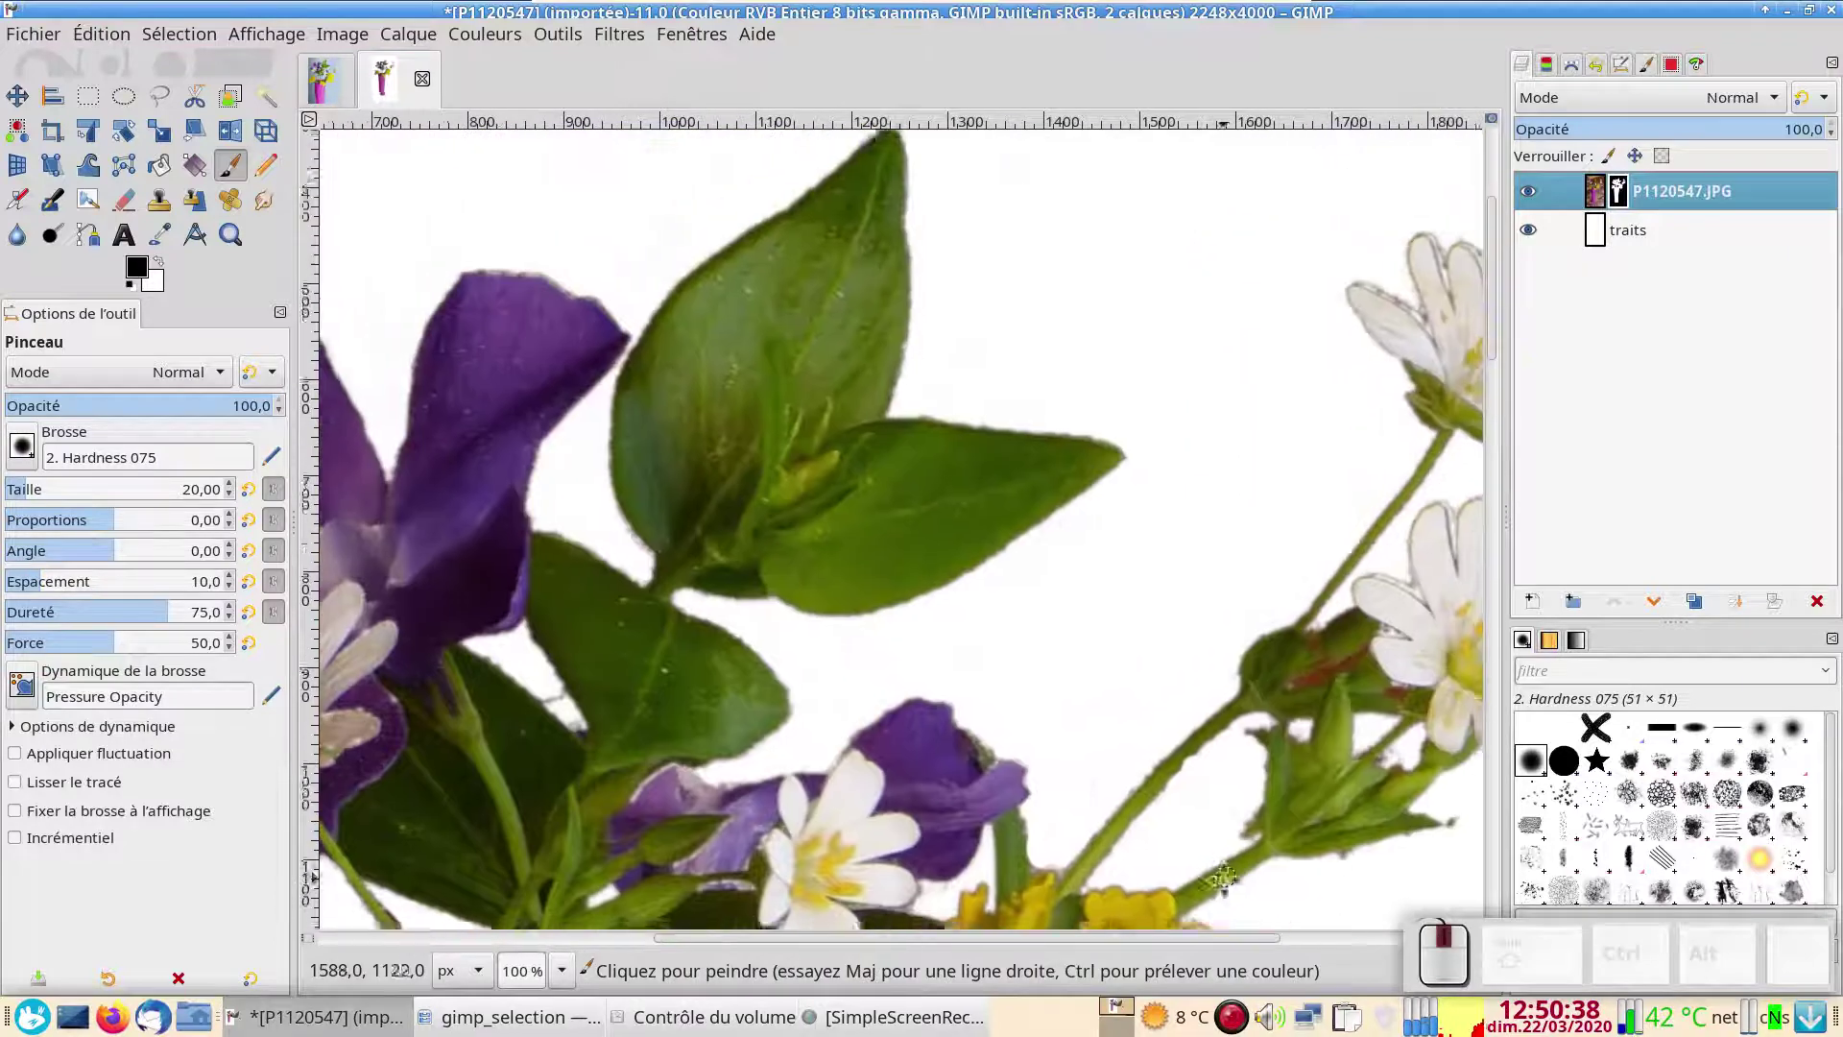
scroll(1224, 826, down, 4)
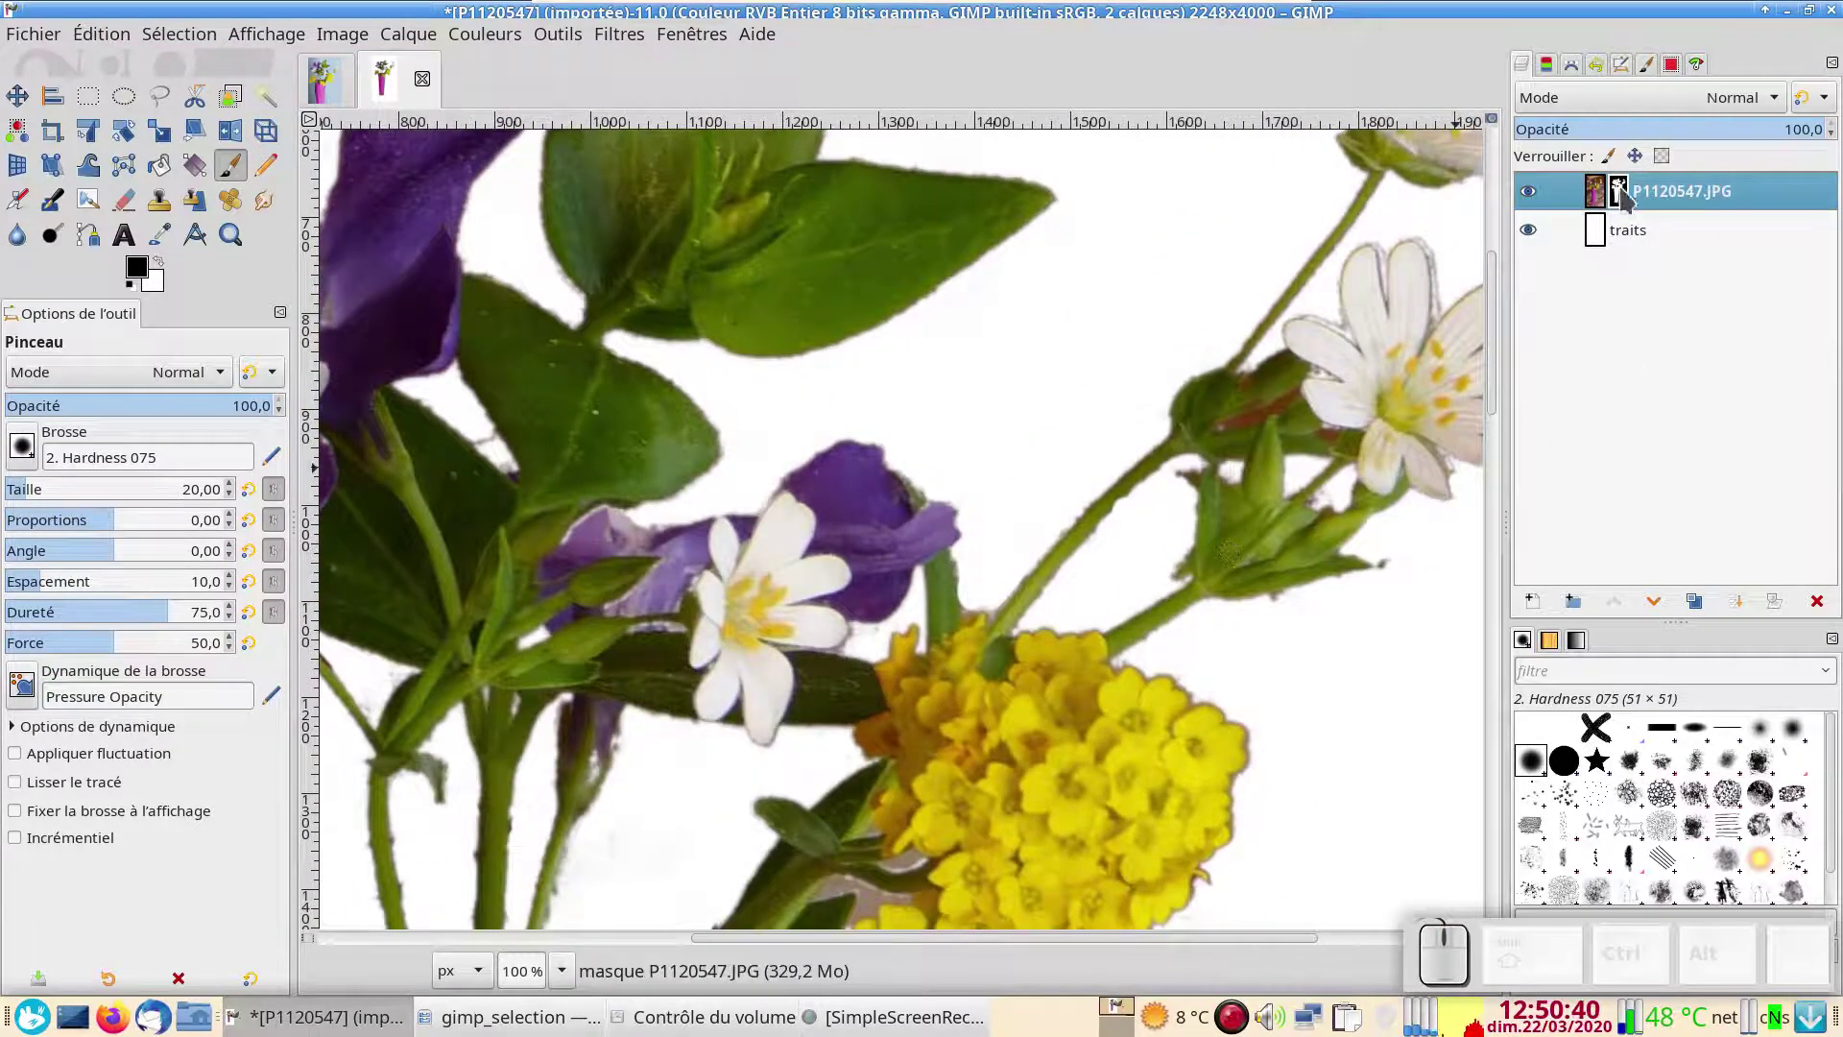
scroll(768, 777, down, 3)
scroll(768, 778, left, 3)
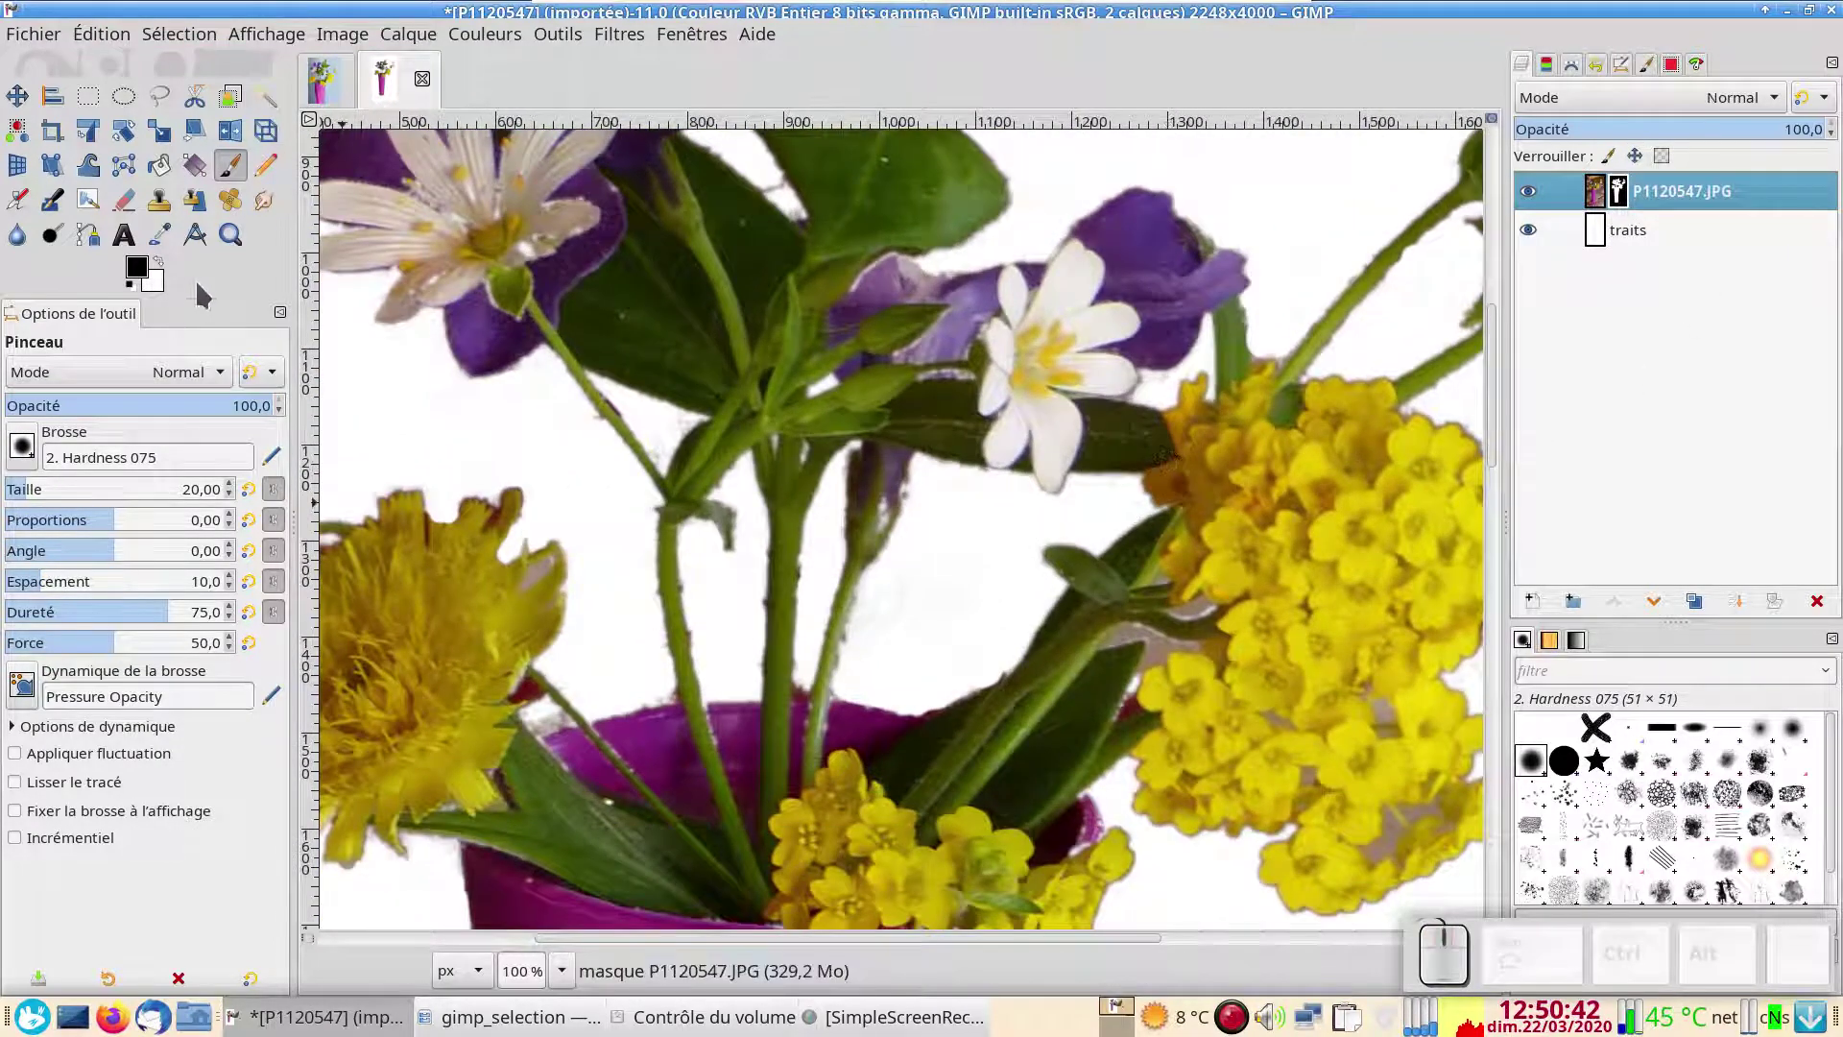
scroll(899, 654, up, 2)
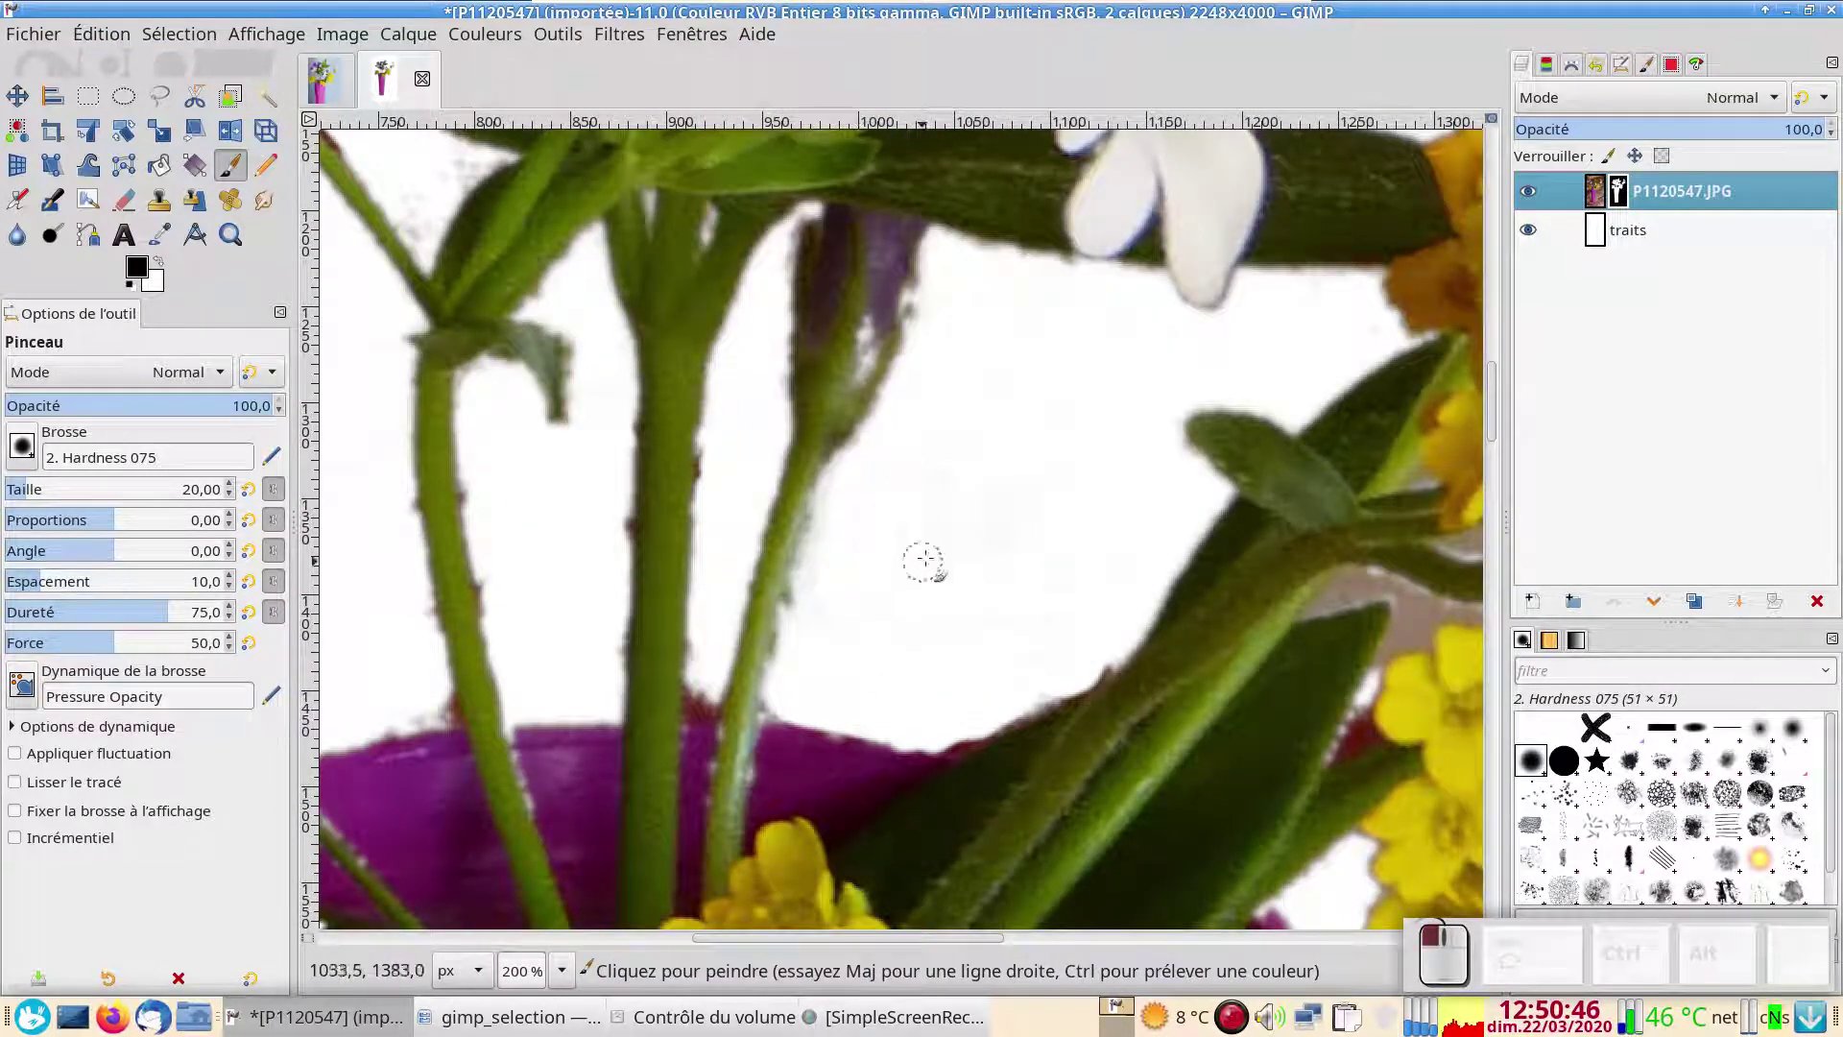
Mask out the leftover background between the dandelion and the thin stem above the vase rim using the black size 20 brush
scroll(1056, 437, down, 3)
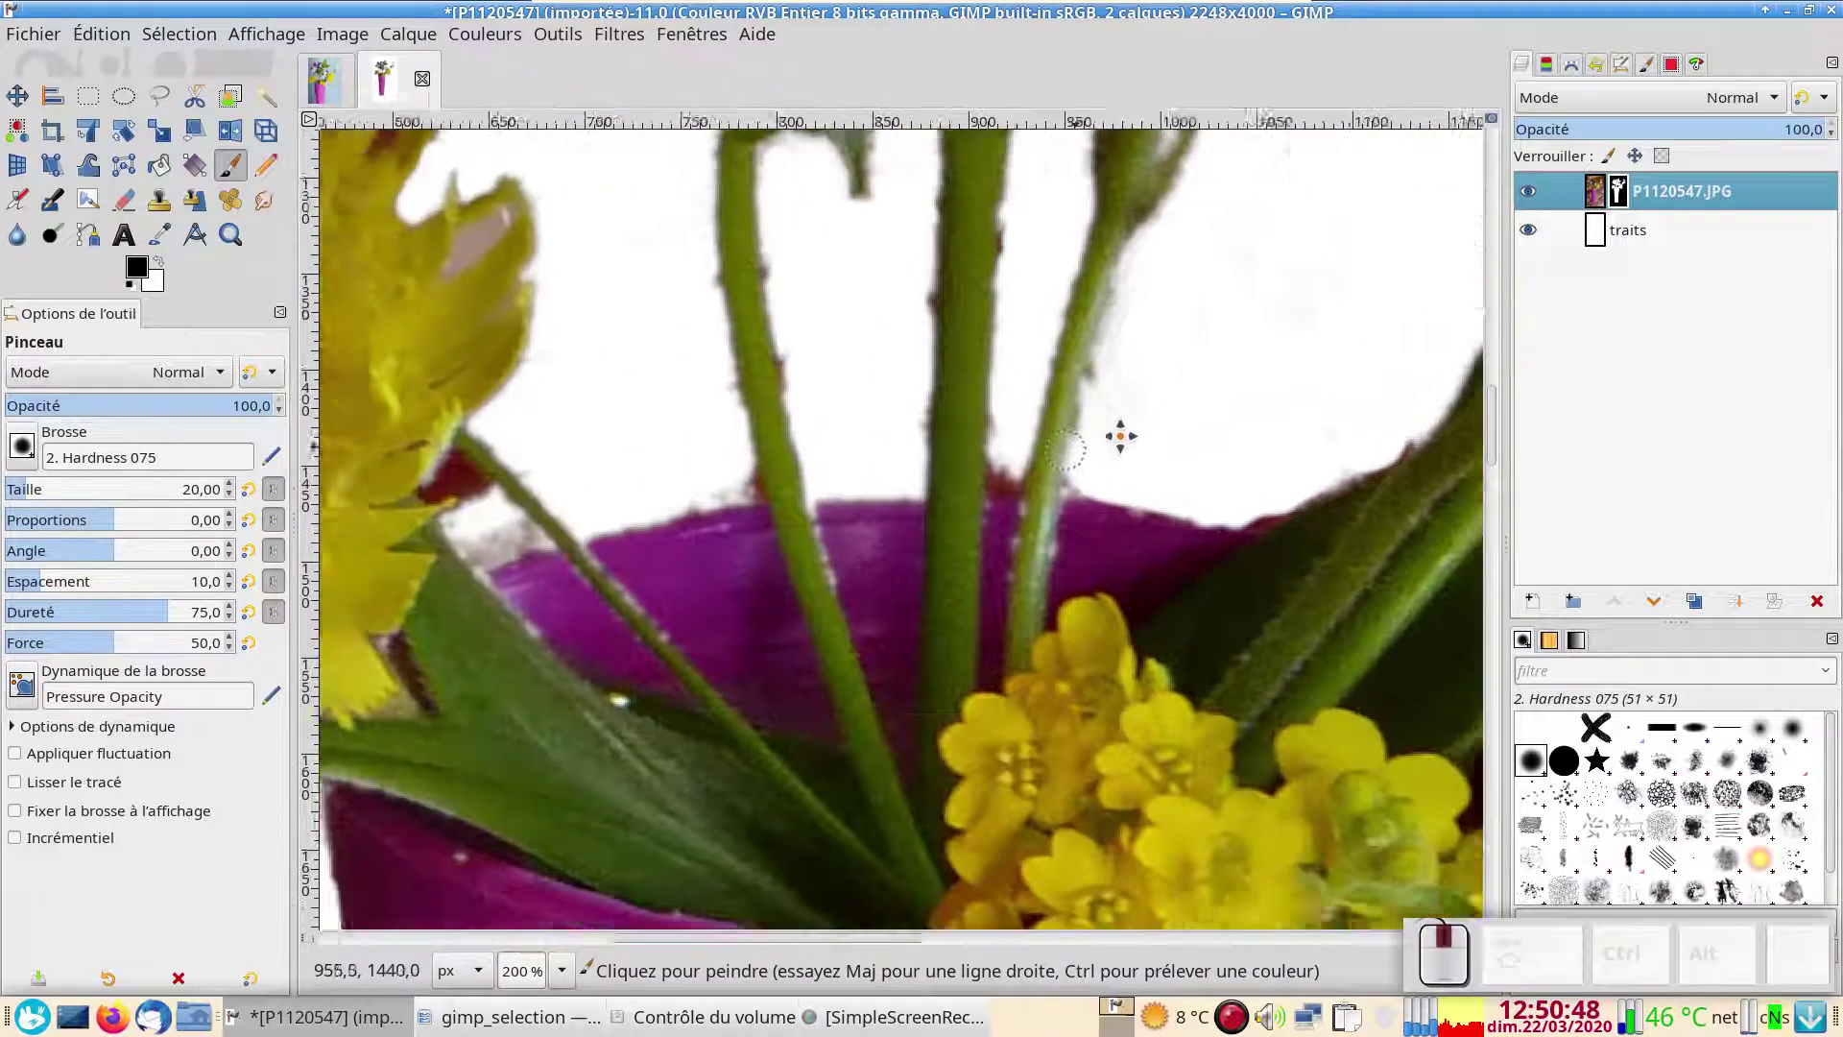
scroll(1056, 470, left, 5)
scroll(823, 618, down, 2)
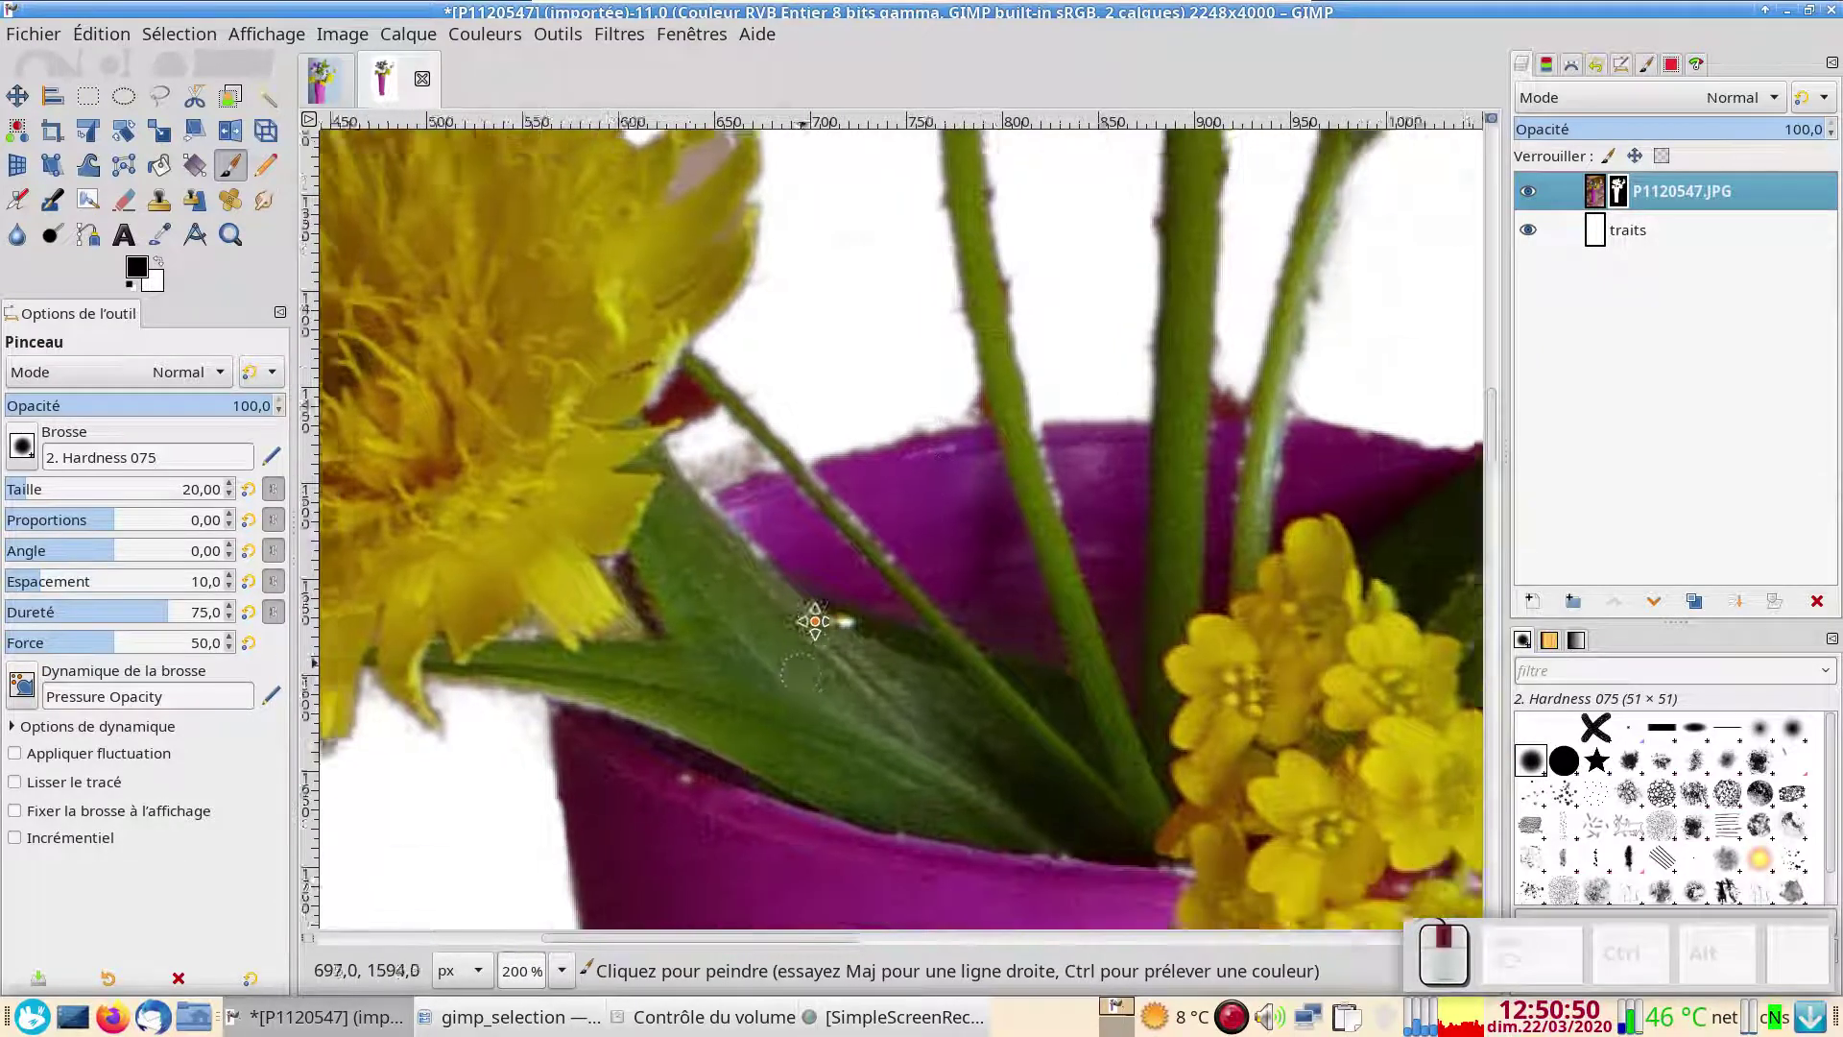
scroll(723, 408, left, 1)
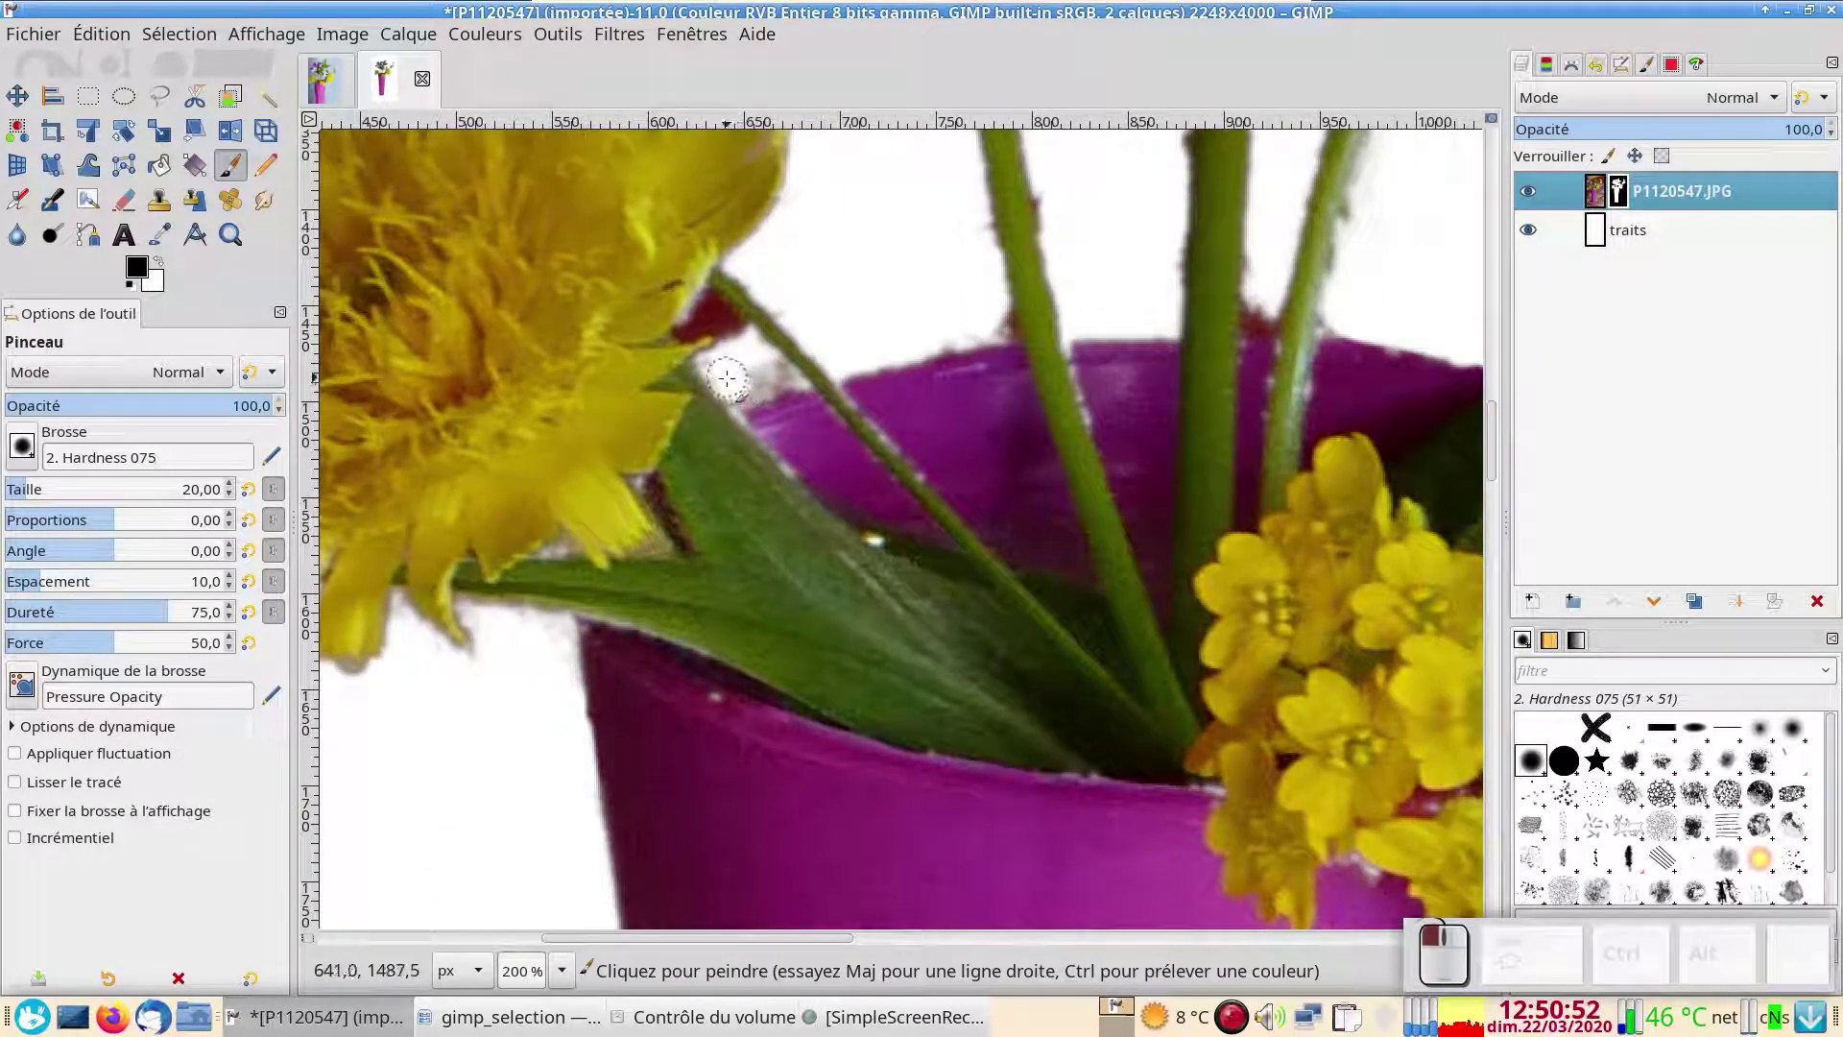
key(shift)
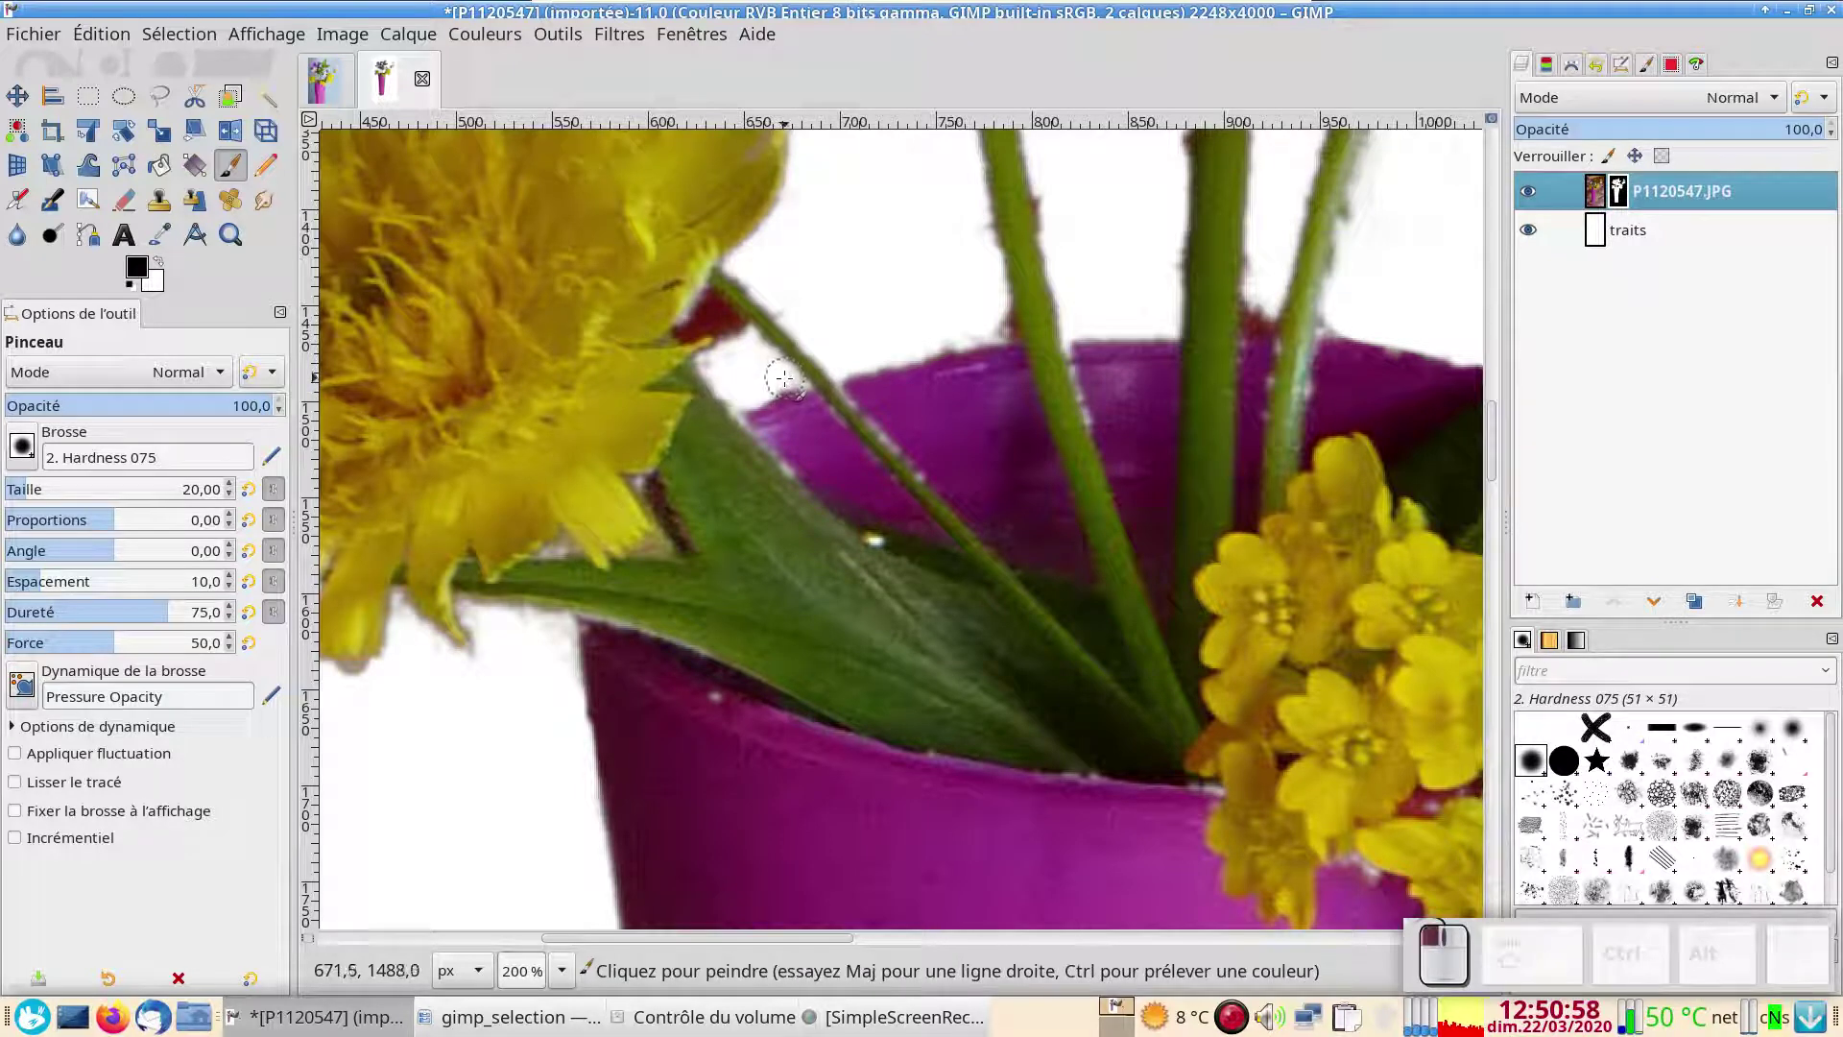
Straighten the mask along the upper part of the vase's right edge, below the yellow flowers, with straight black brush strokes
scroll(722, 362, down, 10)
scroll(722, 363, right, 10)
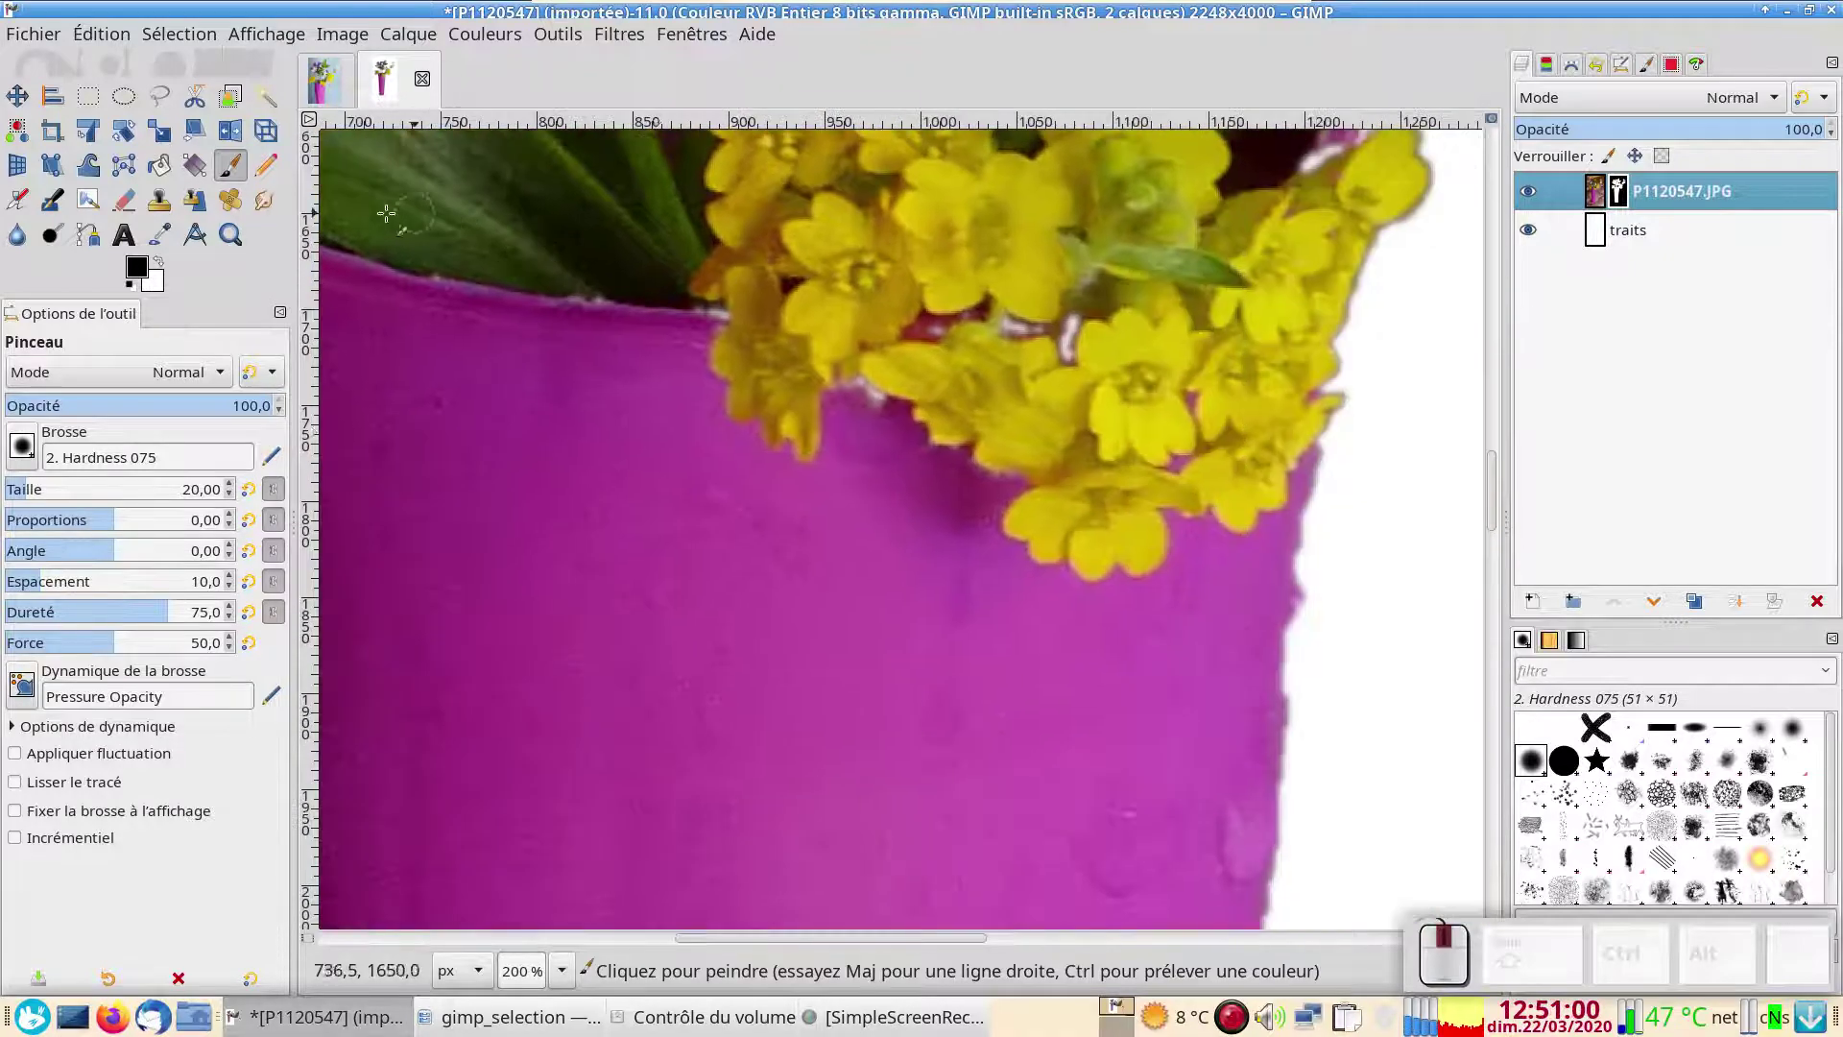
ctrl+scroll(938, 661, up, 2)
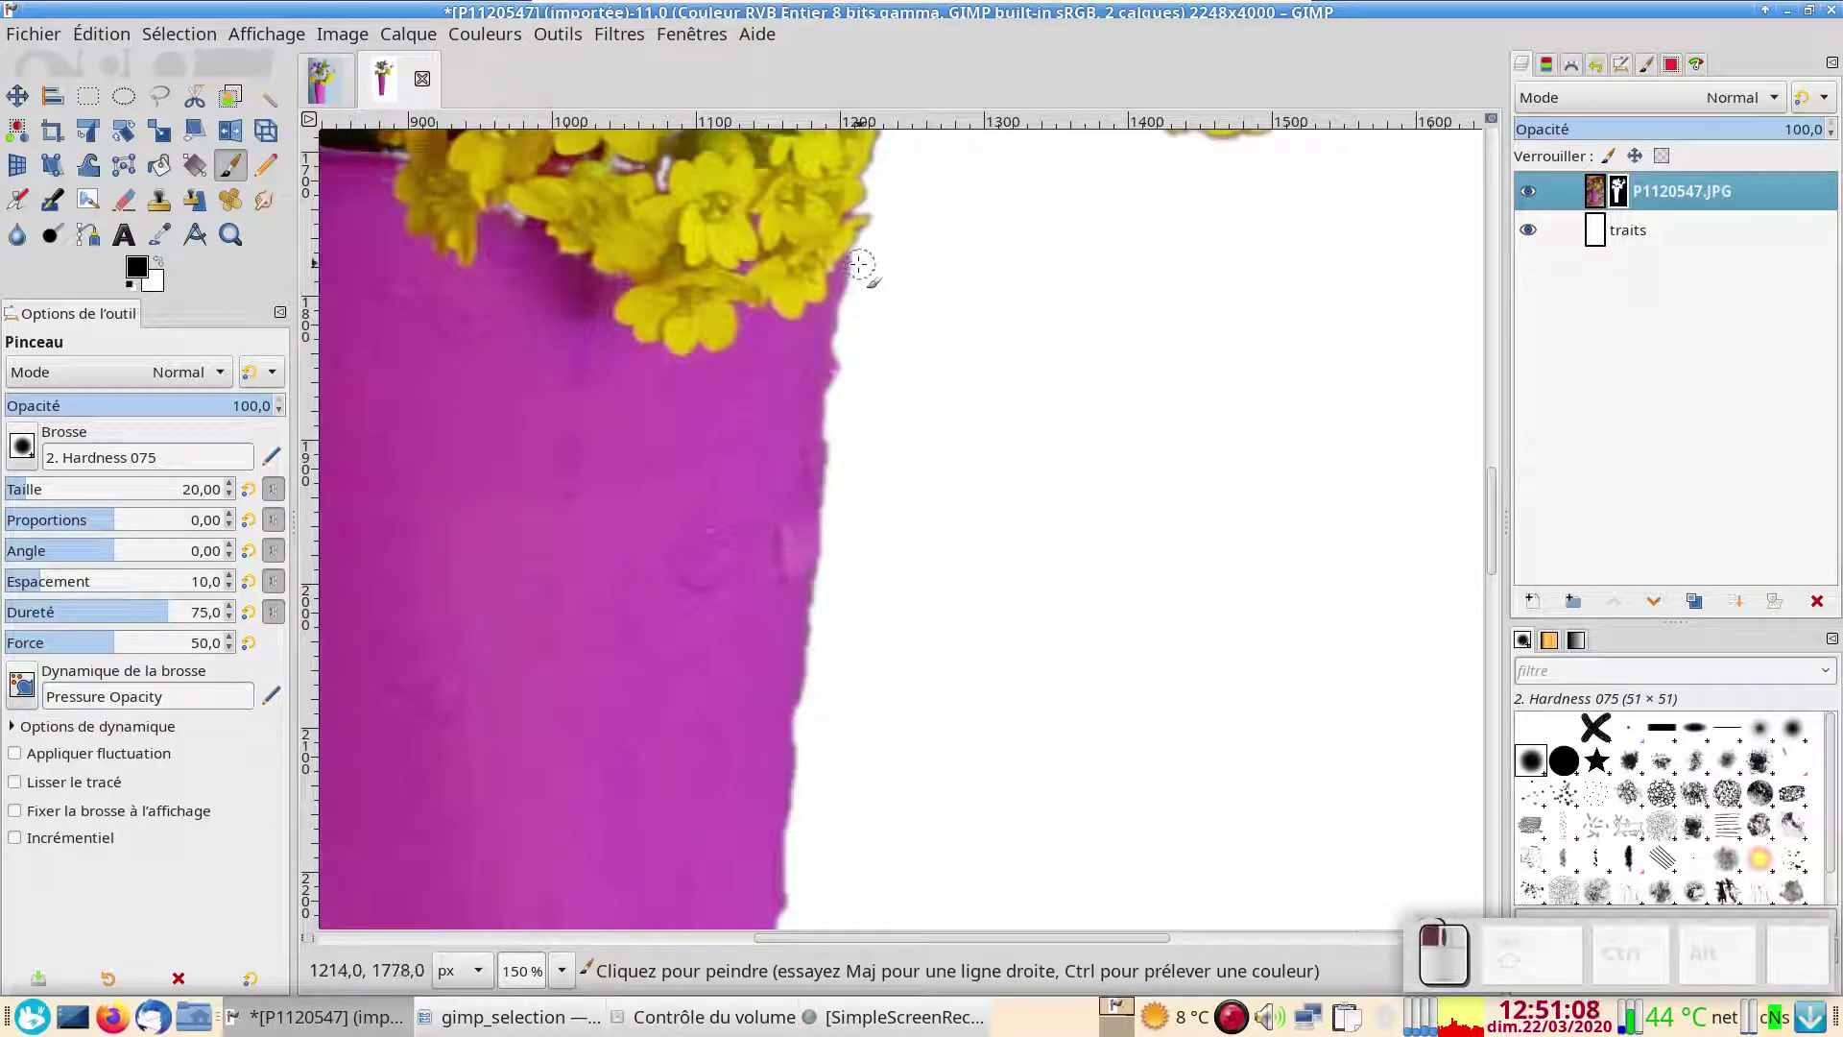
key(shift)
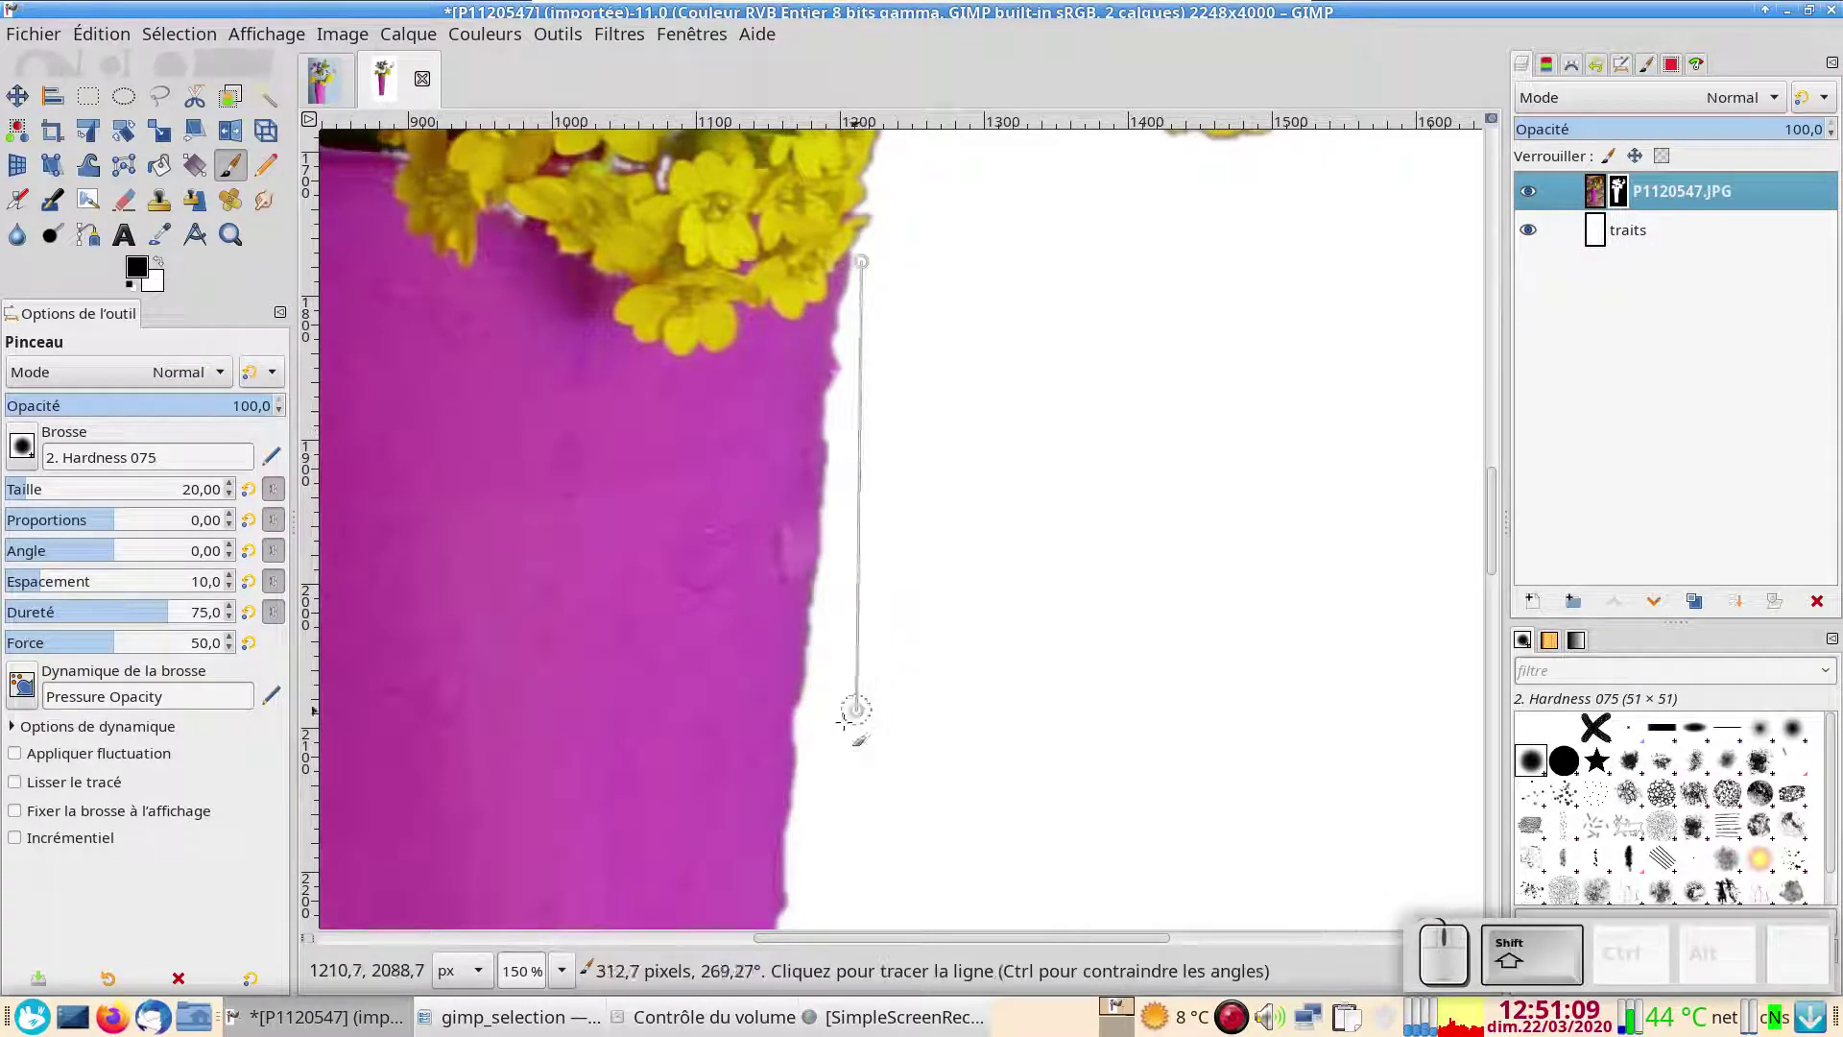
shift+click(805, 766)
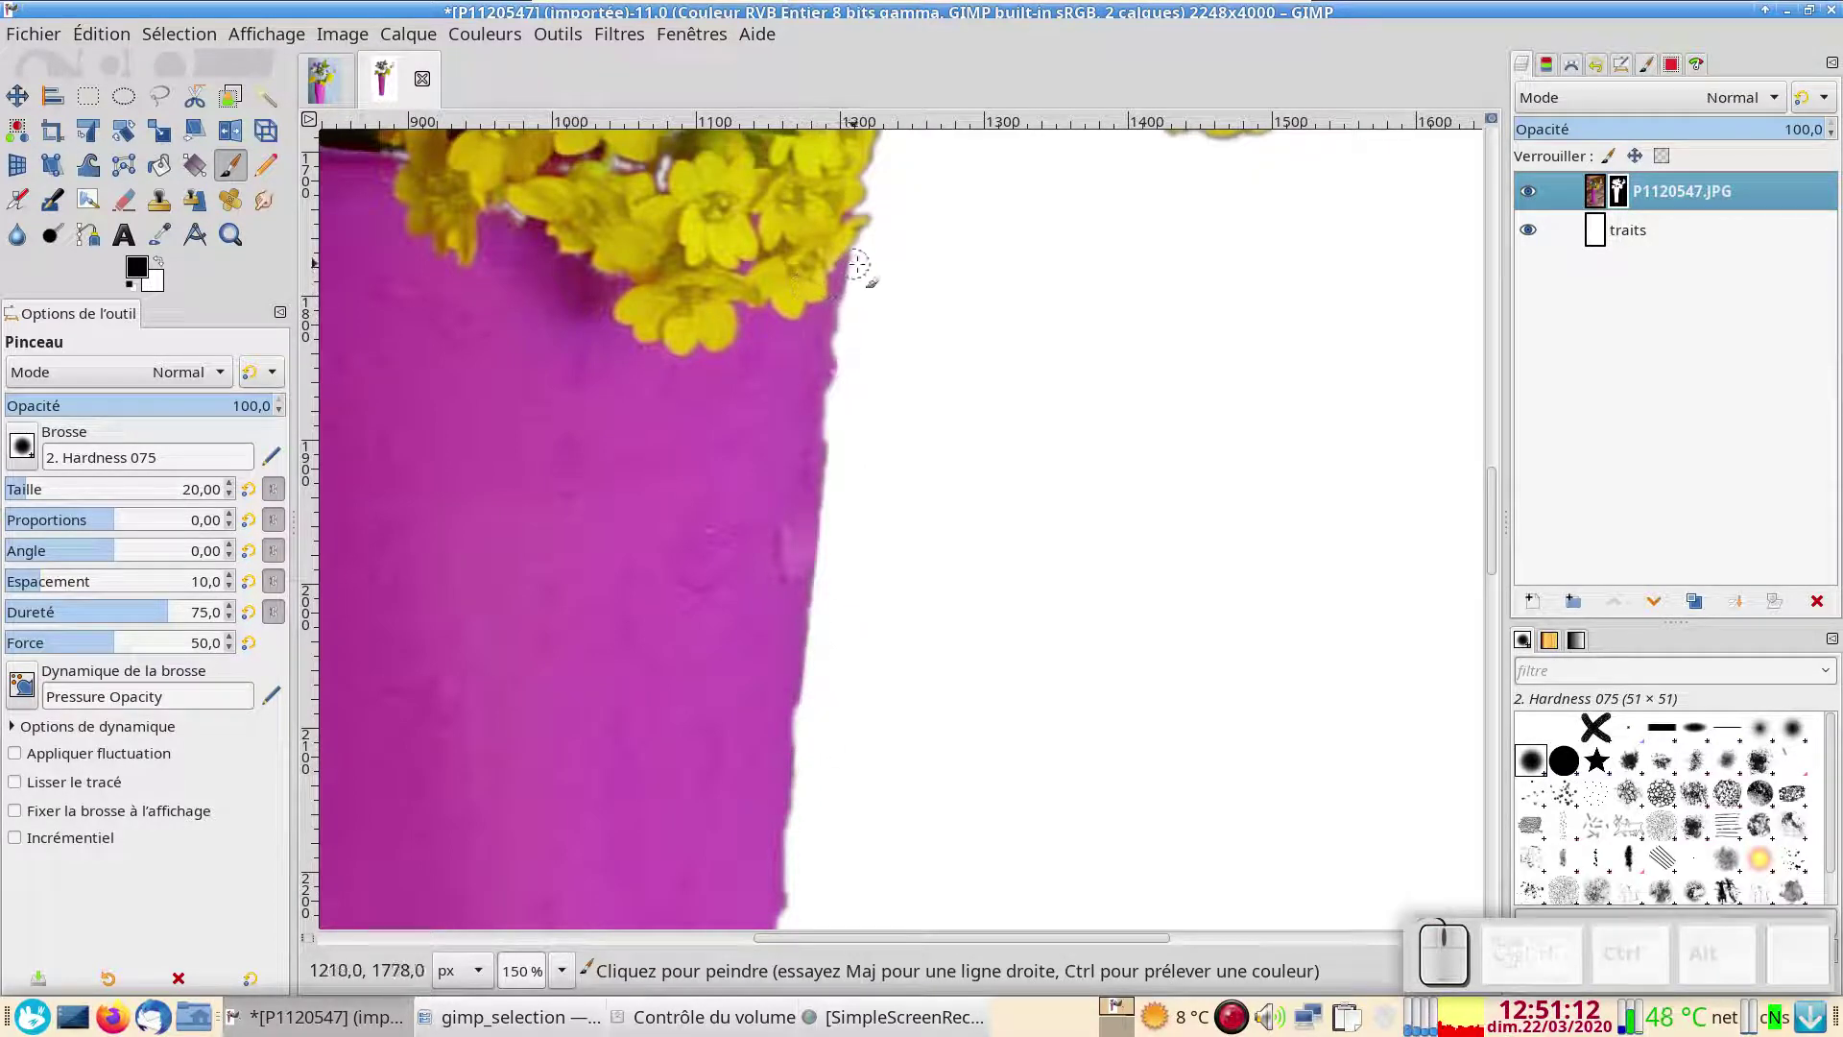
shift+click(837, 422)
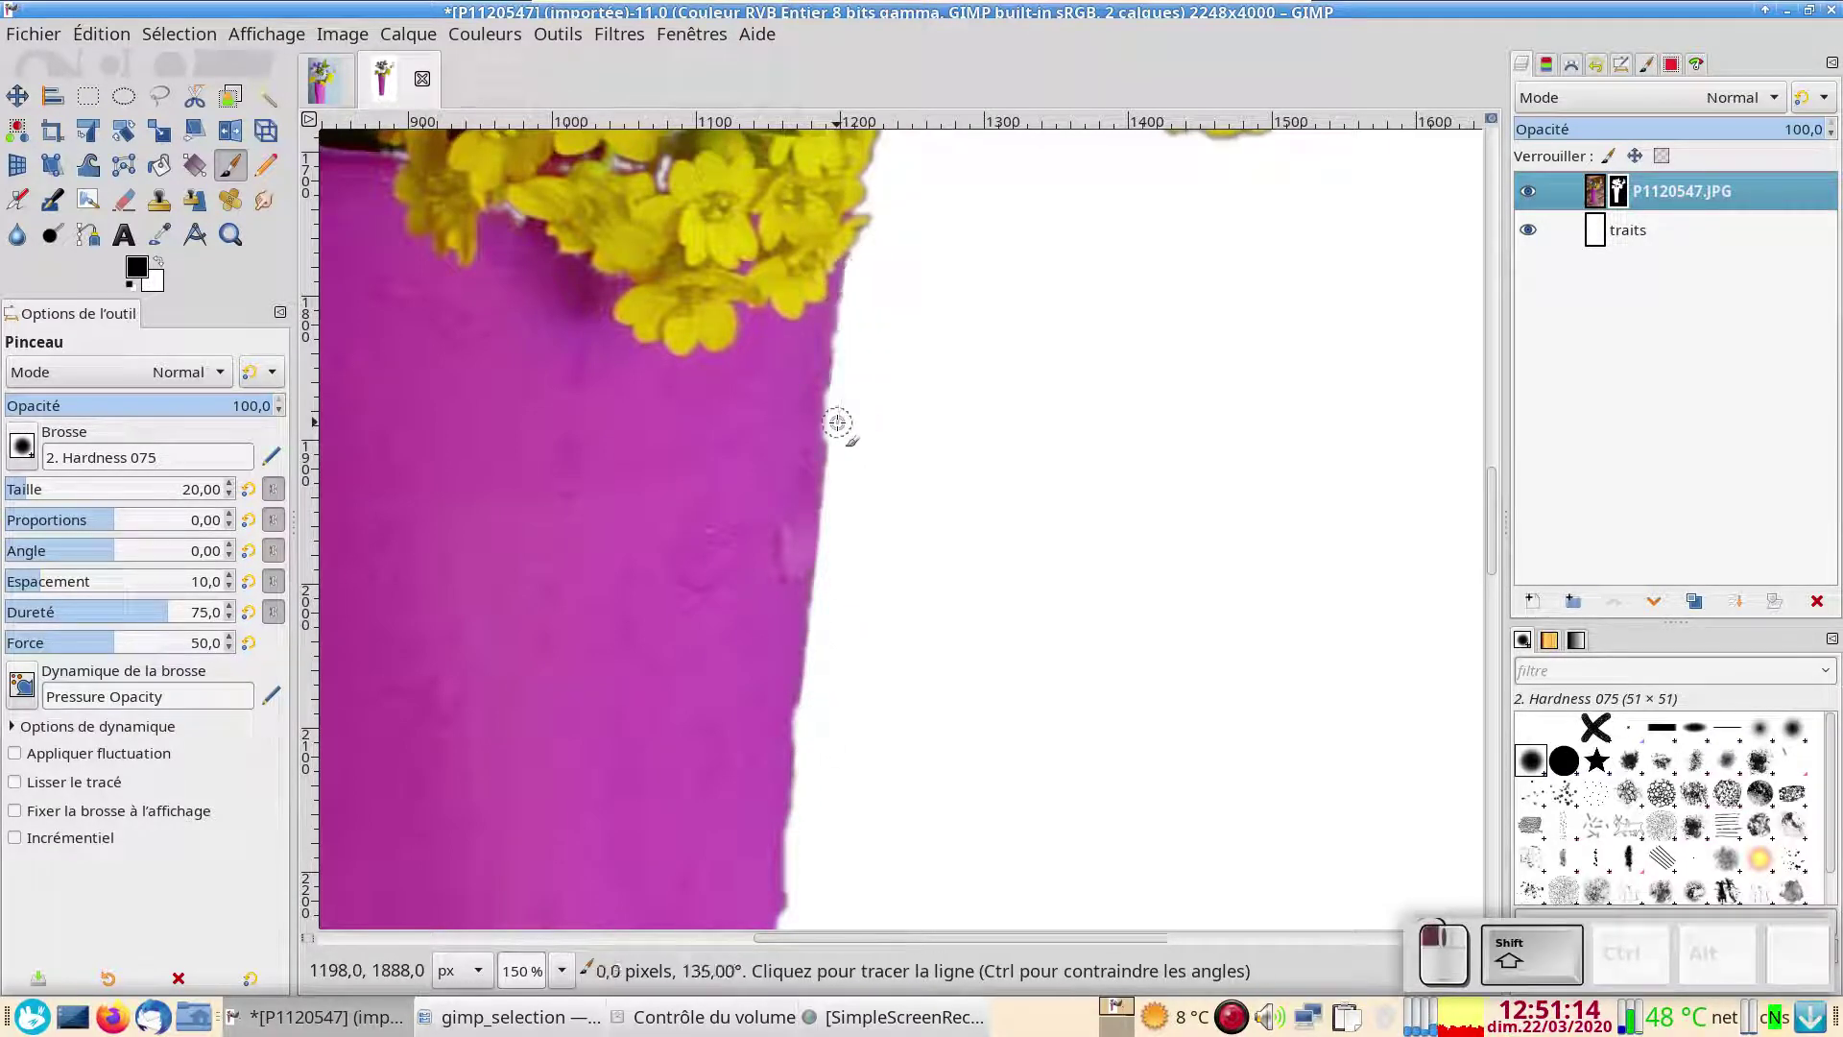
shift+click(832, 435)
key(shift)
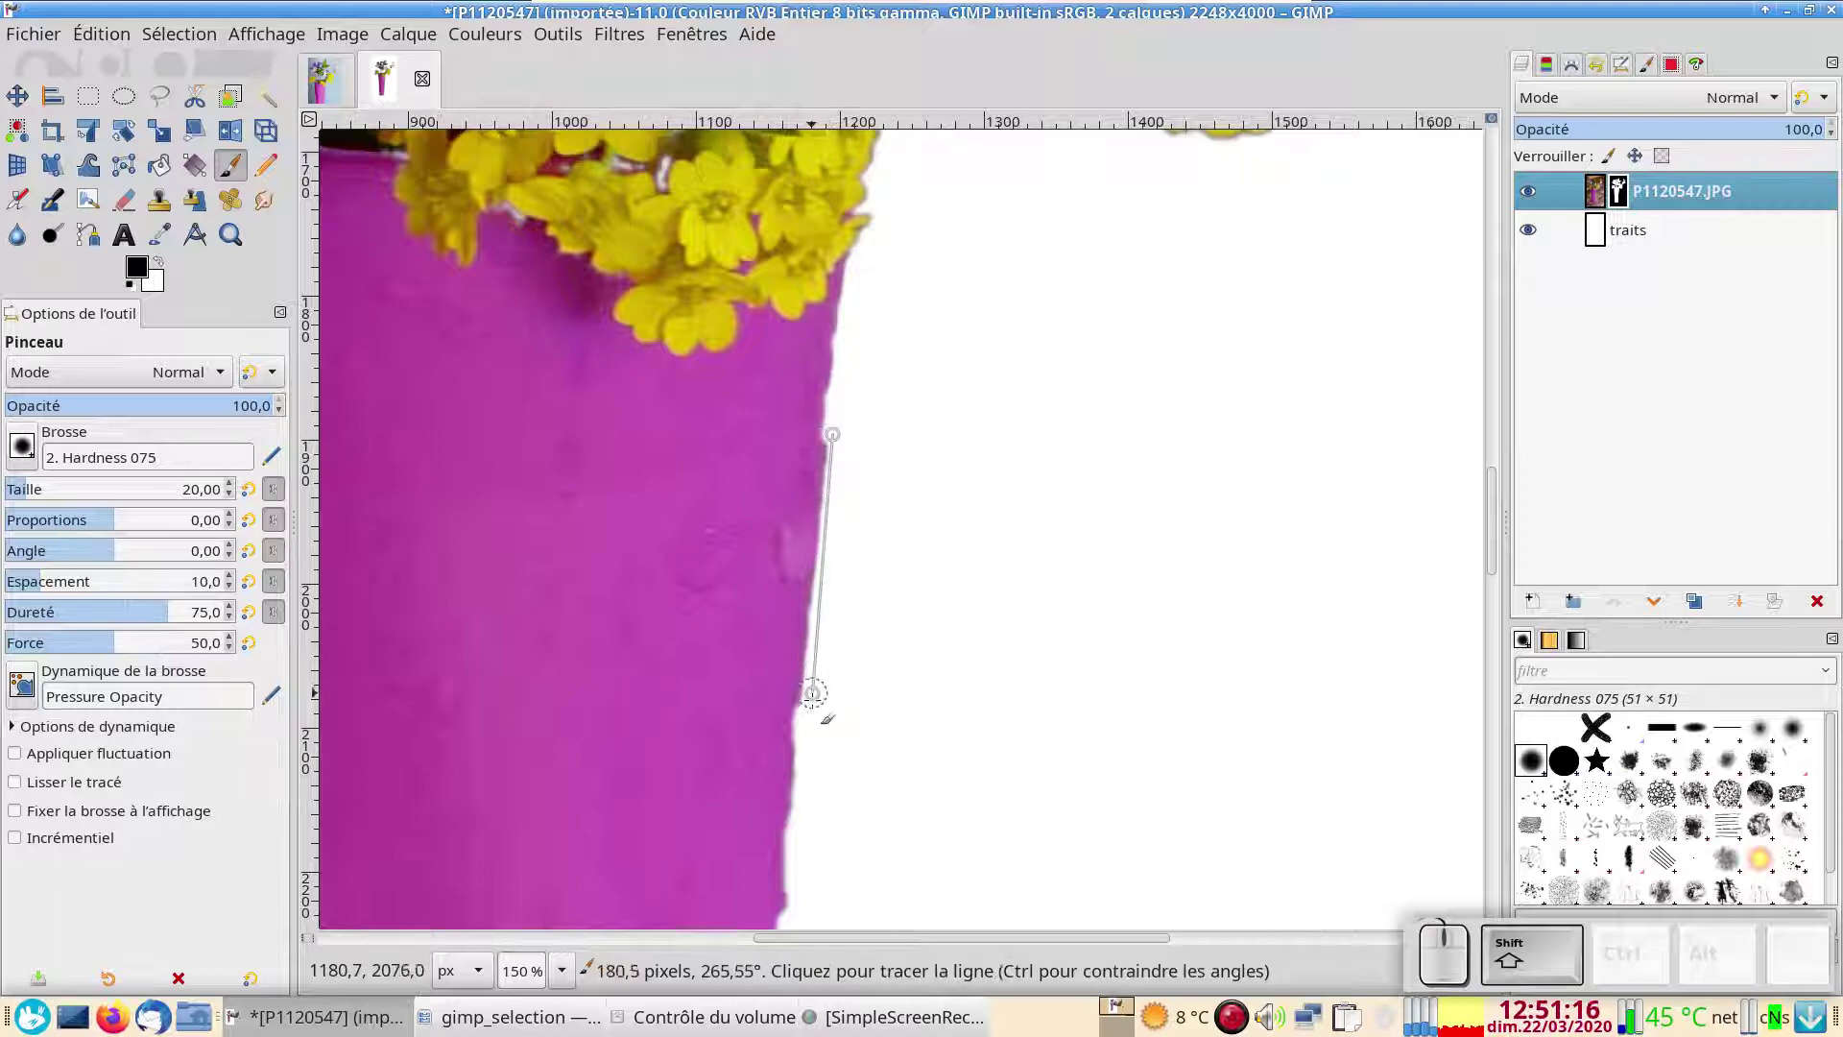
shift+click(810, 720)
Trim the bulges along the middle of the vase's right edge with straight black mask strokes
scroll(822, 782, down, 5)
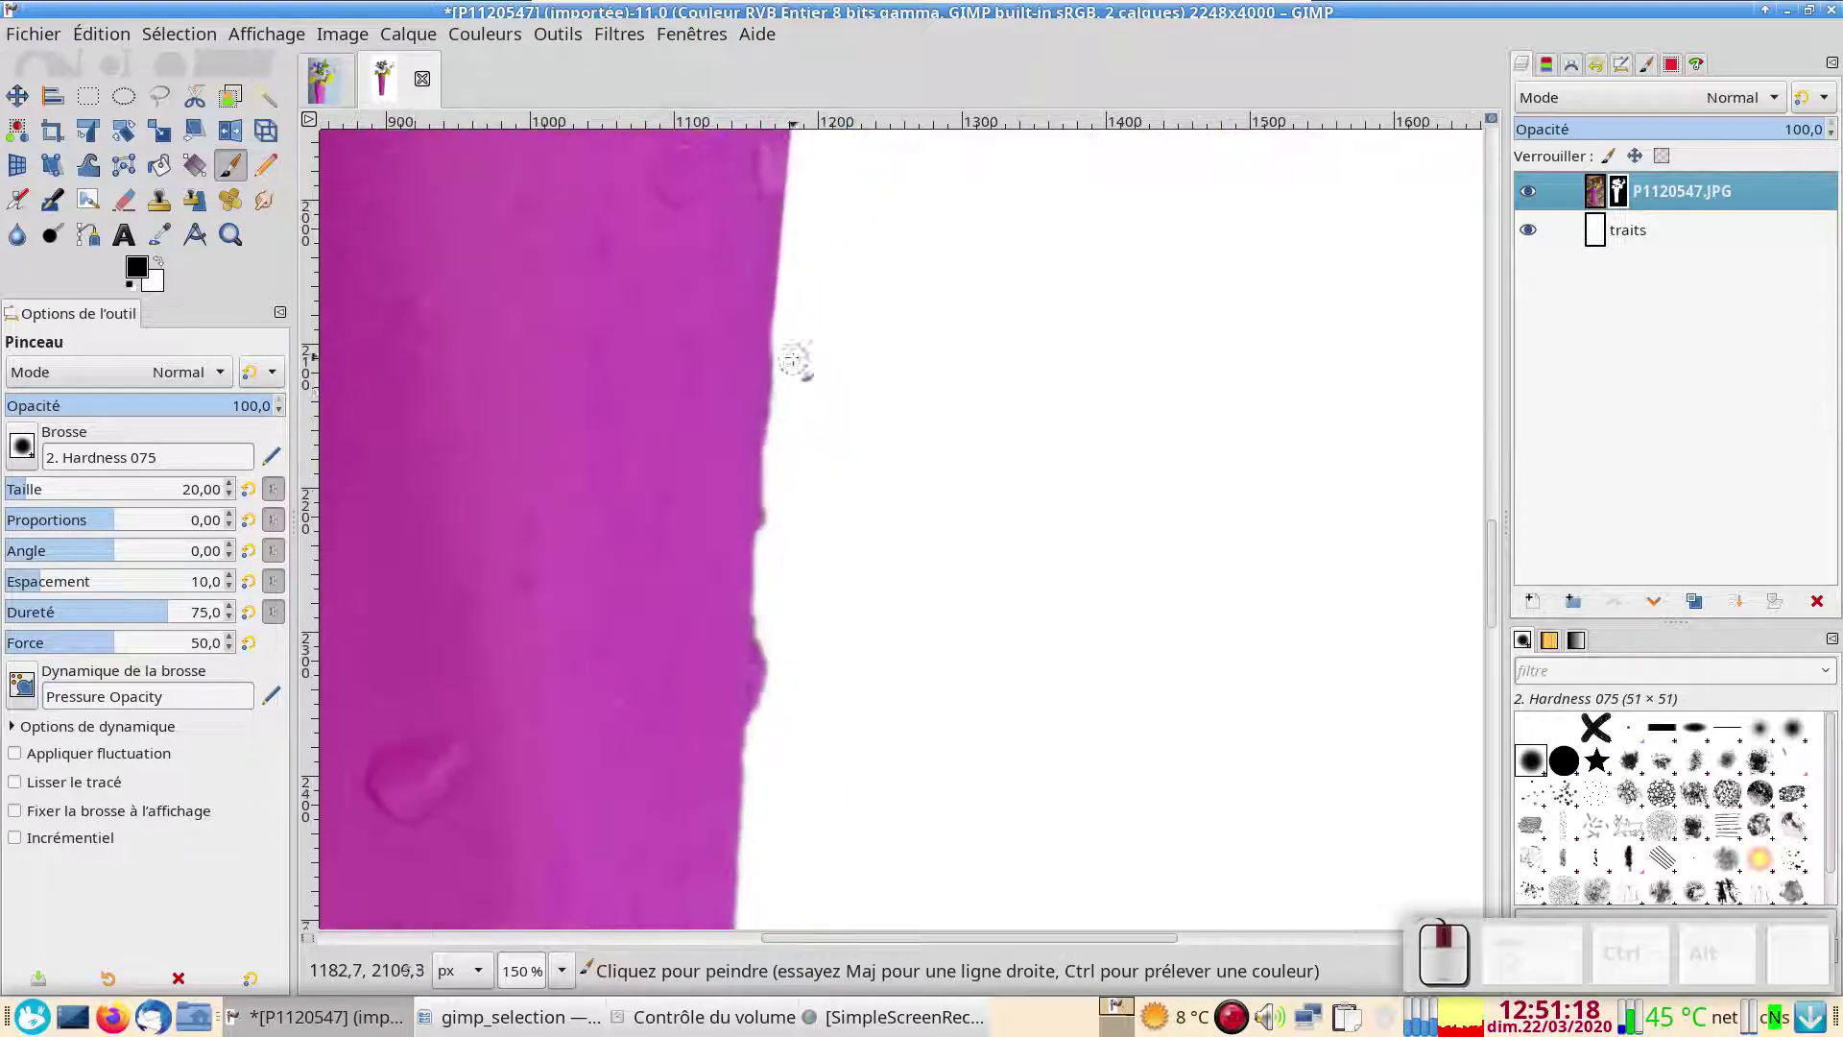
key(shift)
scroll(811, 437, down, 3)
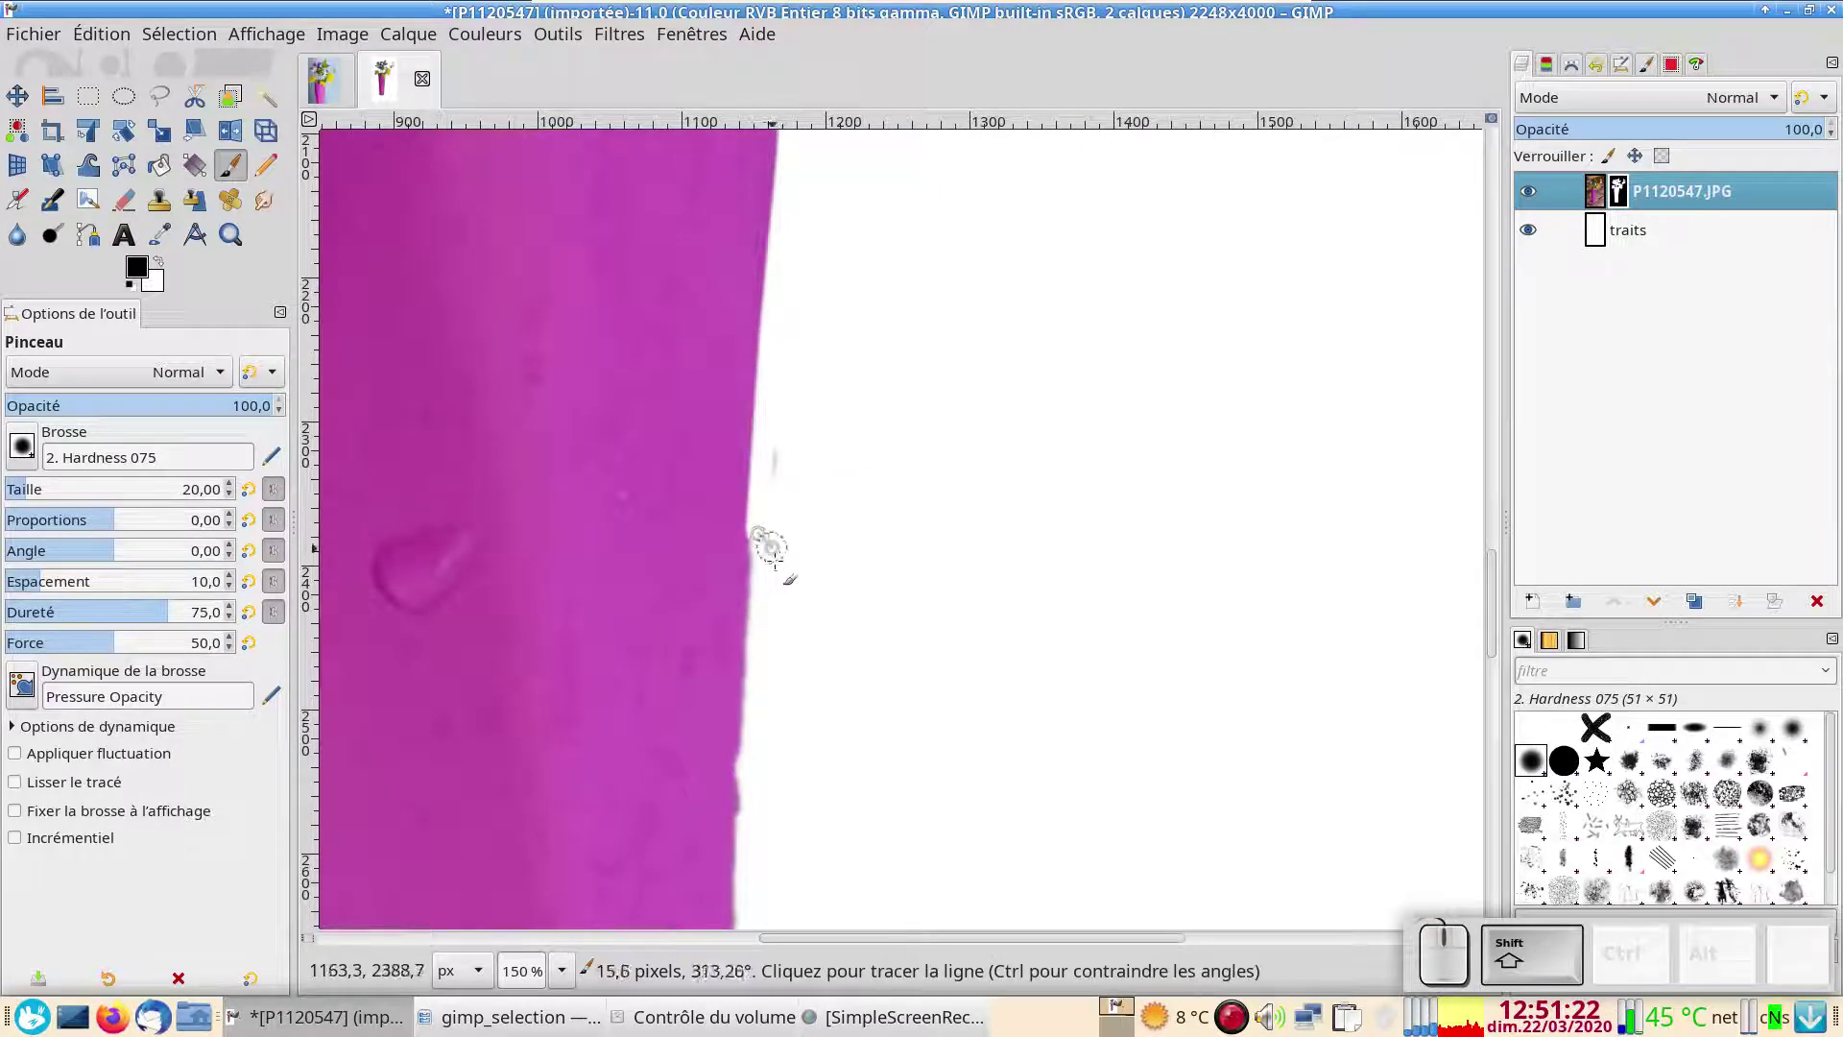
scroll(773, 548, down, 4)
key(shift)
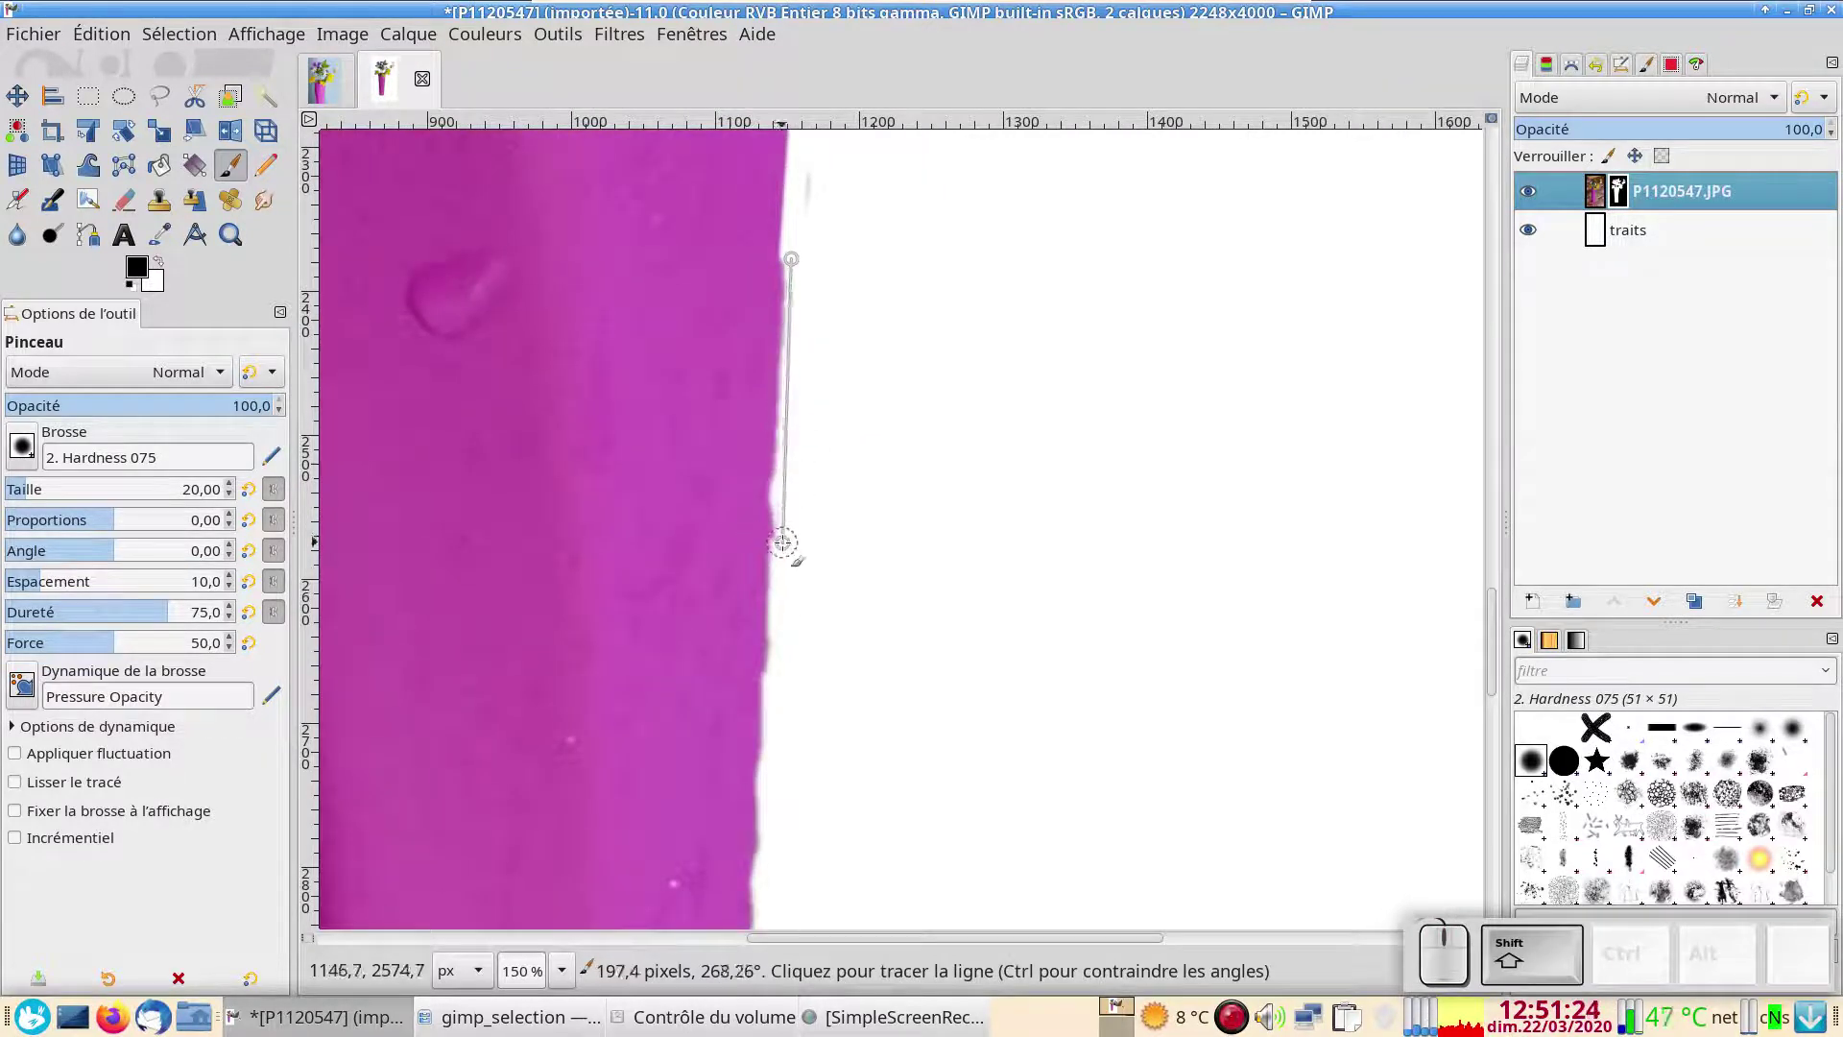
shift+click(783, 542)
Smooth the lower part of the vase's right edge on the mask with straight black brush strokes
scroll(817, 403, down, 4)
key(shift)
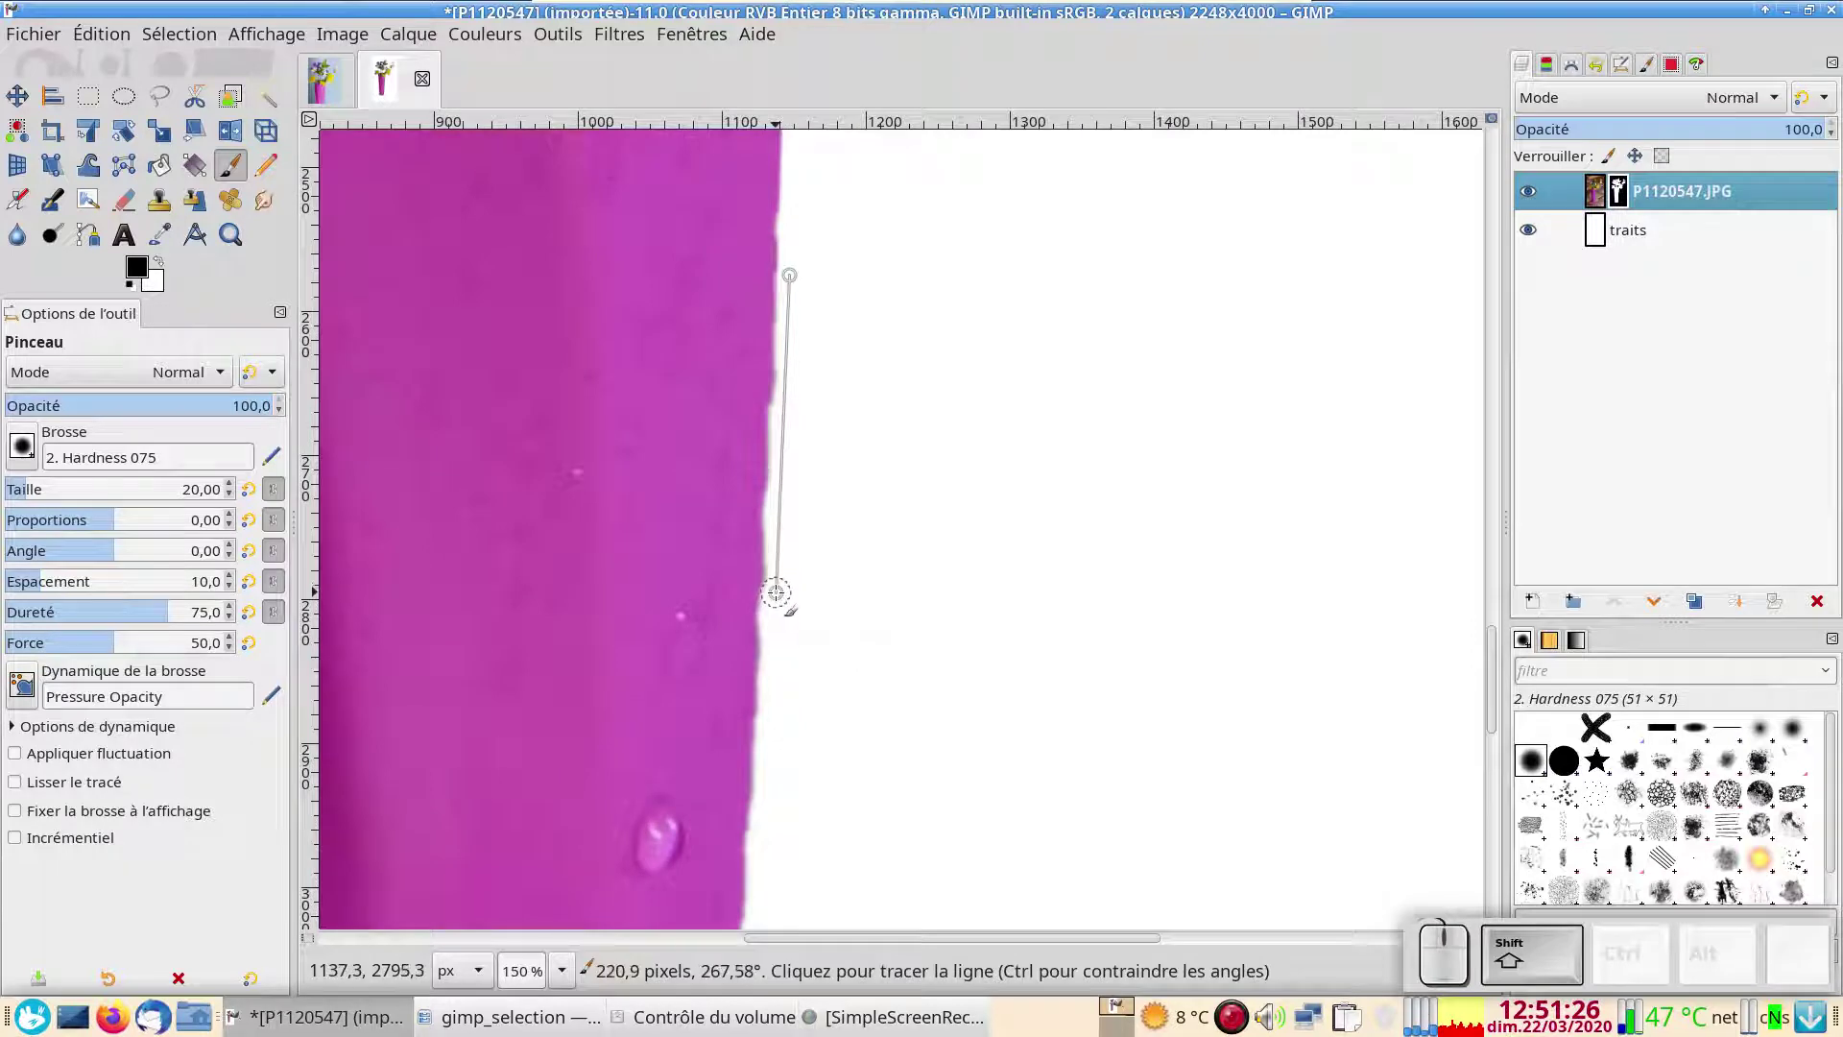
shift+click(776, 592)
scroll(864, 403, down, 3)
key(shift)
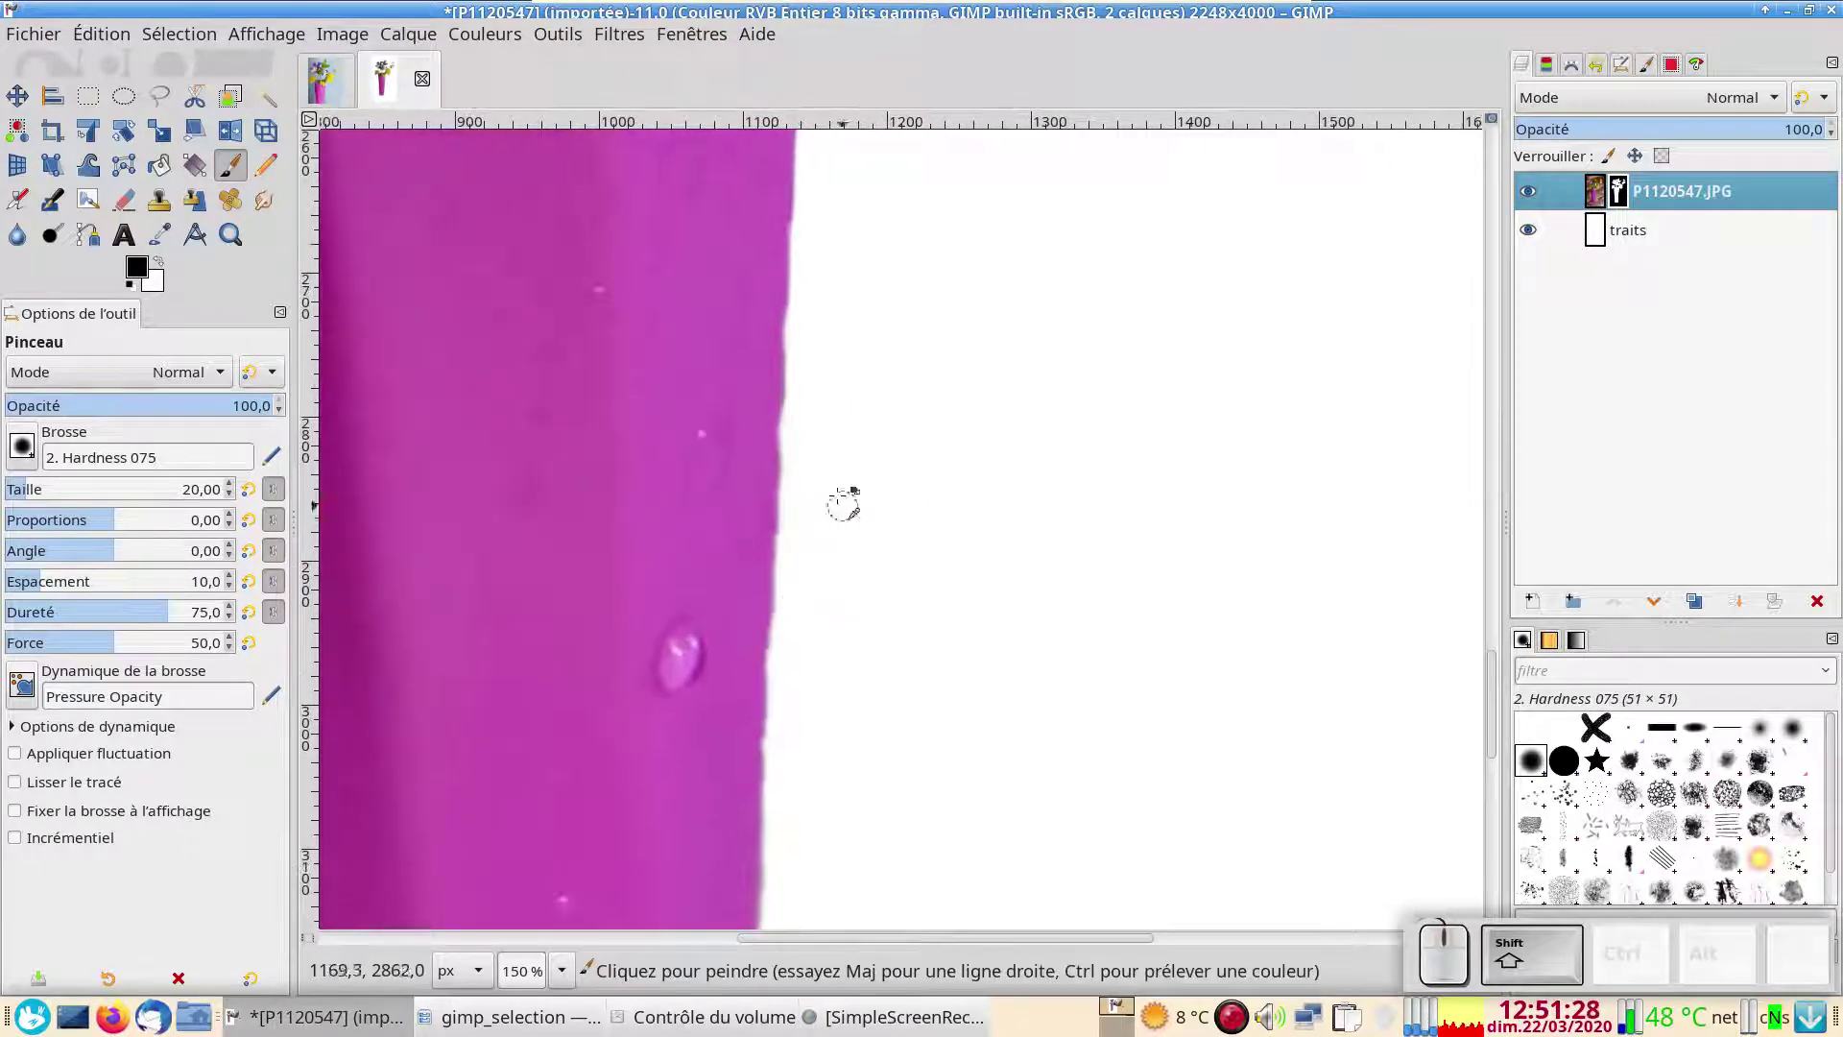
Examine the whole vase and bouquet cutout against the white layer, from the overview in to the flowers
key(ctrl)
scroll(843, 504, down, 6)
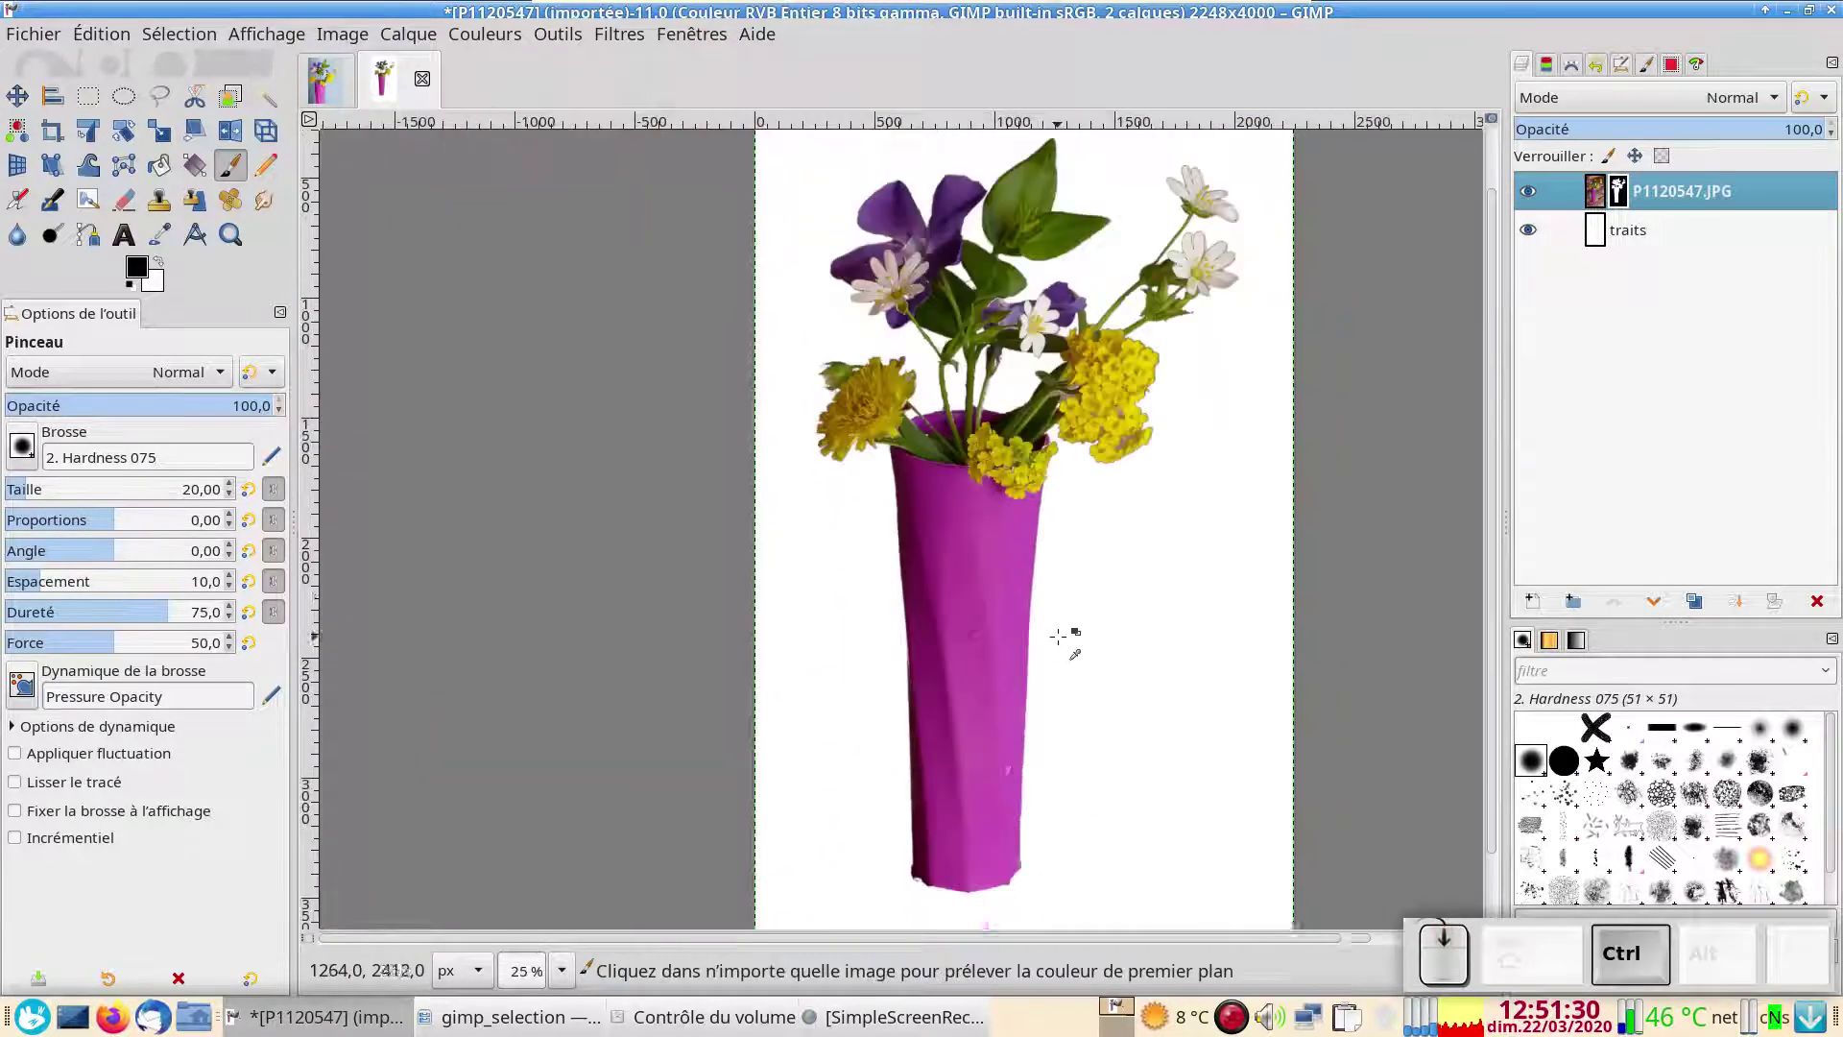
scroll(1059, 637, up, 3)
scroll(960, 614, right, 3)
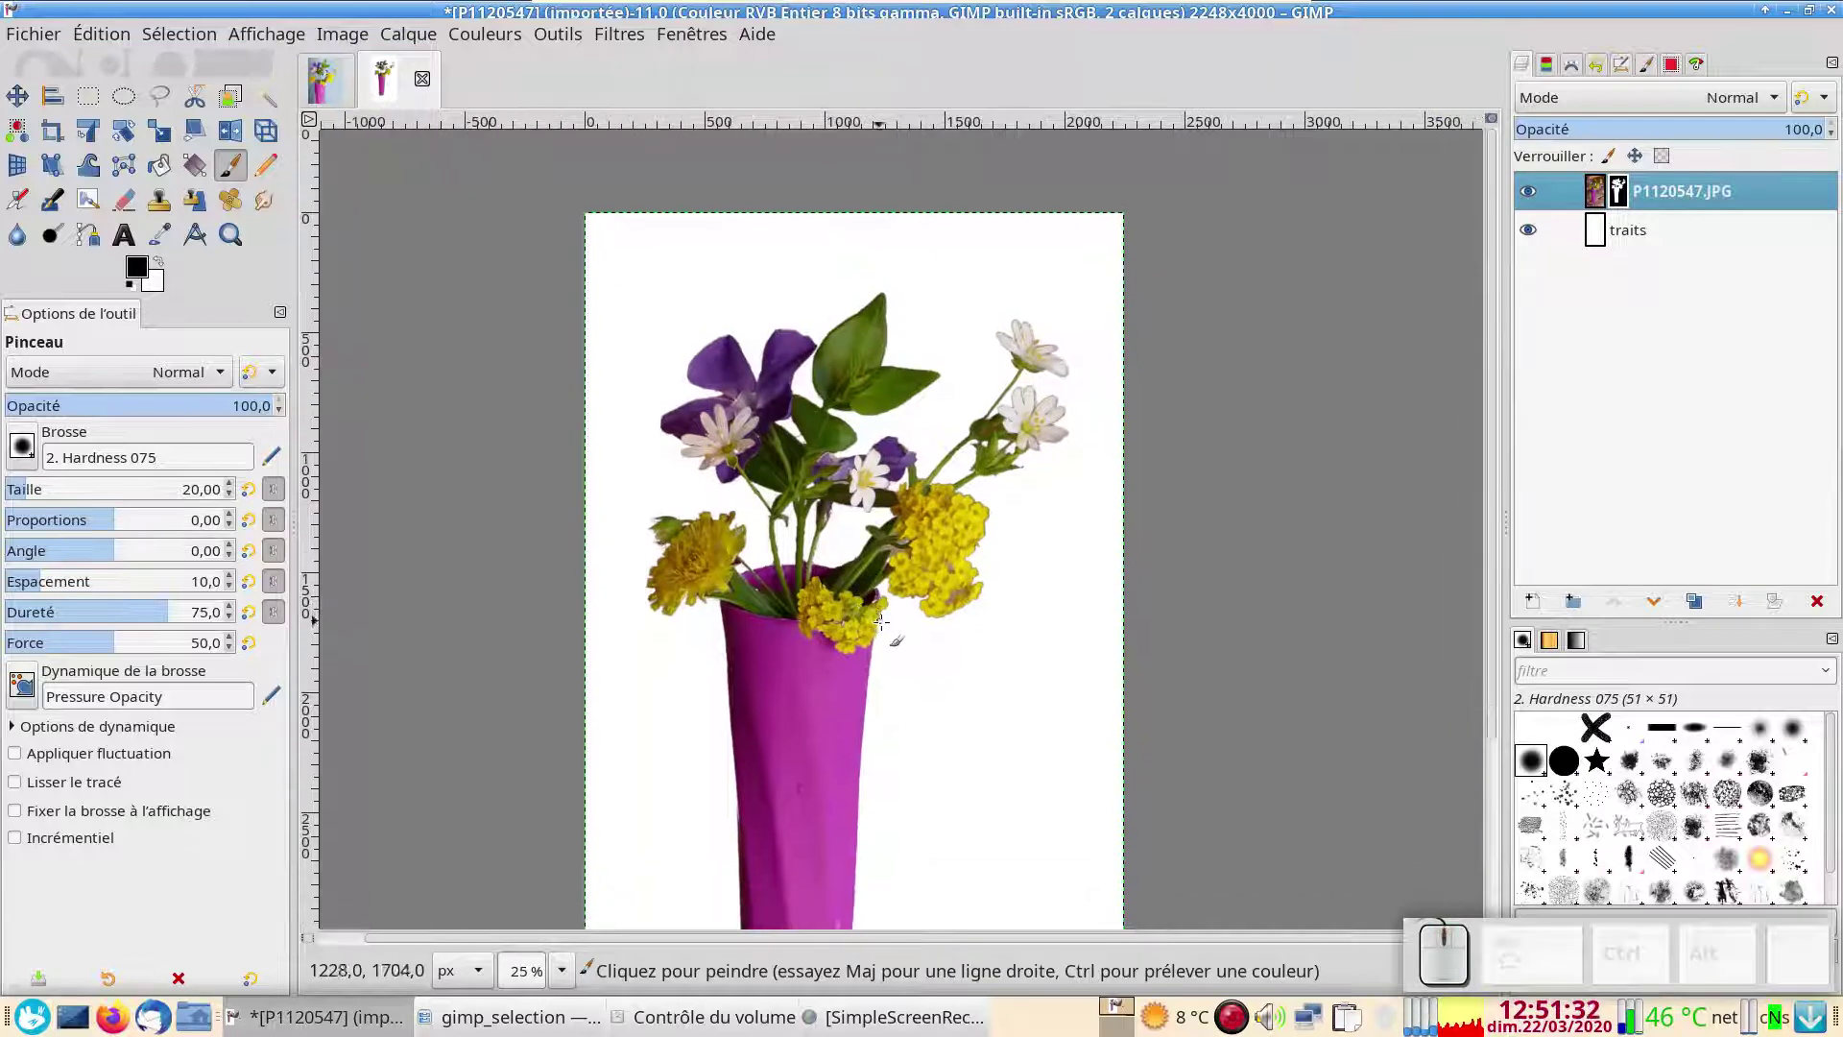
scroll(979, 567, right, 1)
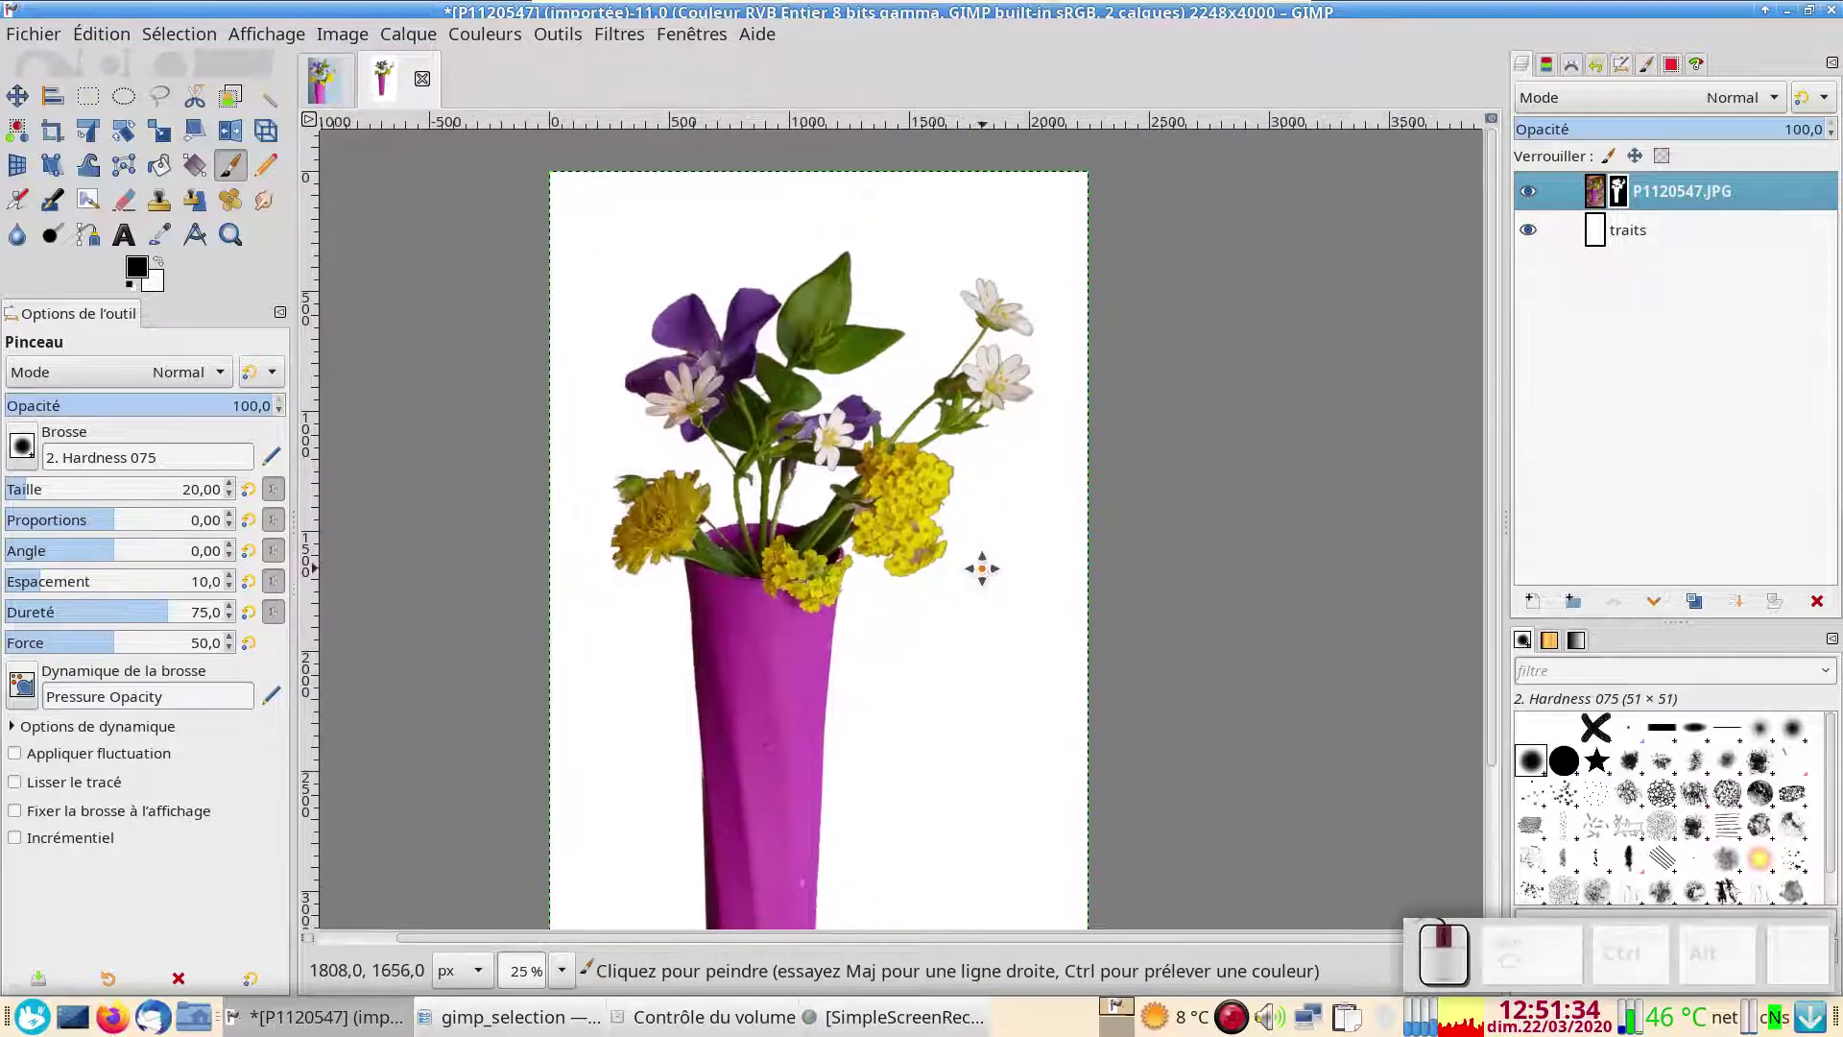
key(ctrl)
scroll(977, 600, up, 3)
scroll(977, 600, down, 2)
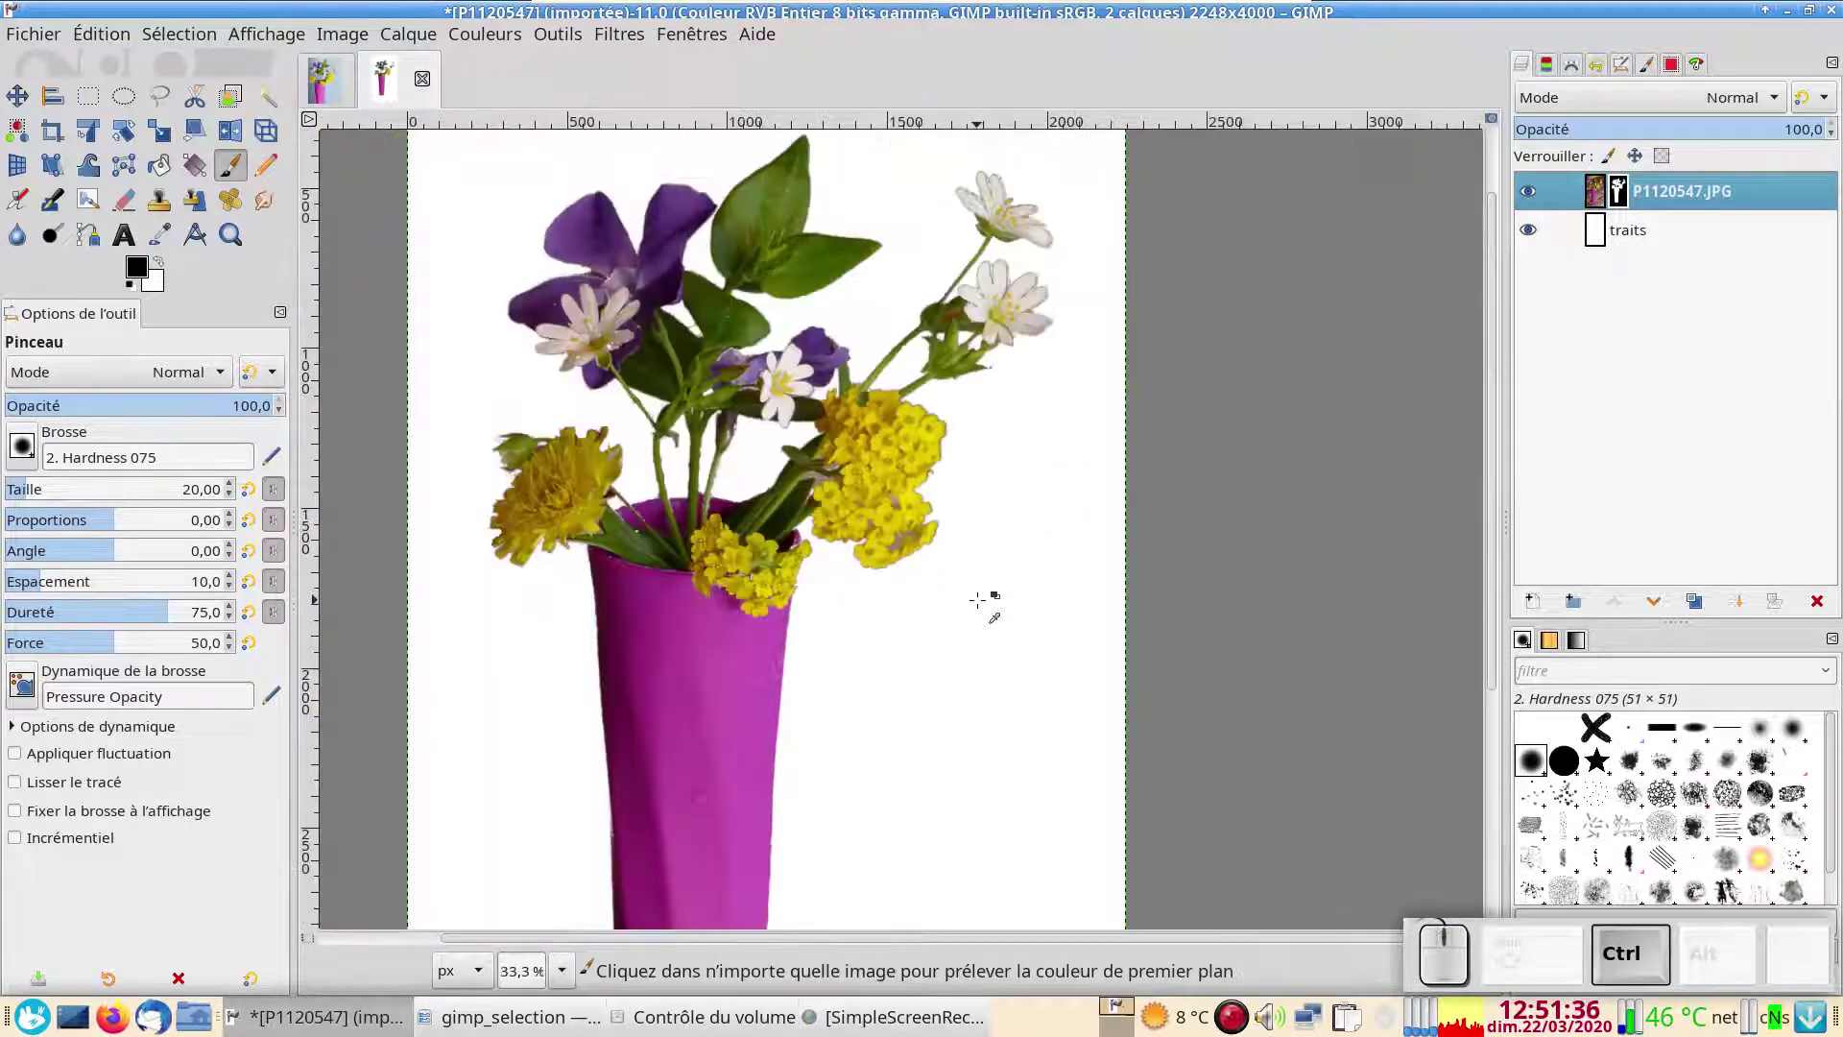
scroll(988, 605, left, 1)
scroll(818, 586, up, 1)
key(ctrl)
scroll(818, 586, up, 3)
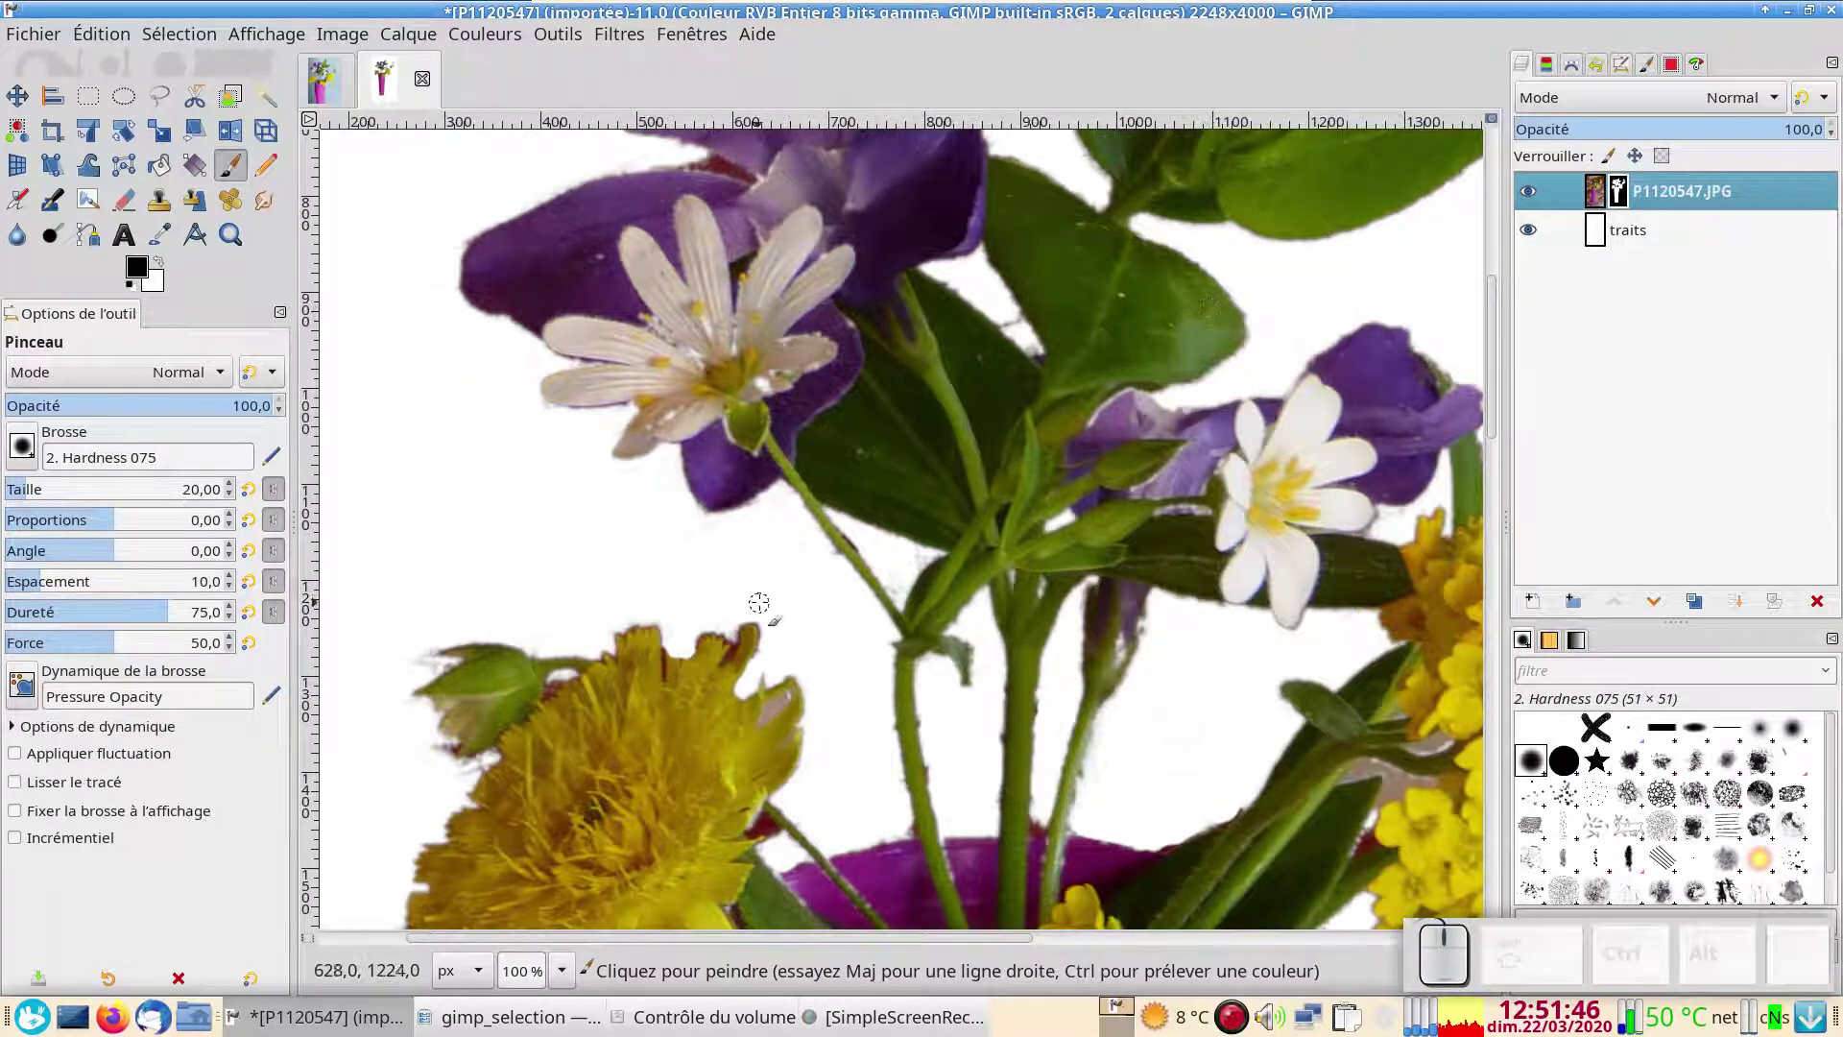
Try black mask strokes across the lower edge of the large purple petal, undoing the long straight one
shift+click(412, 326)
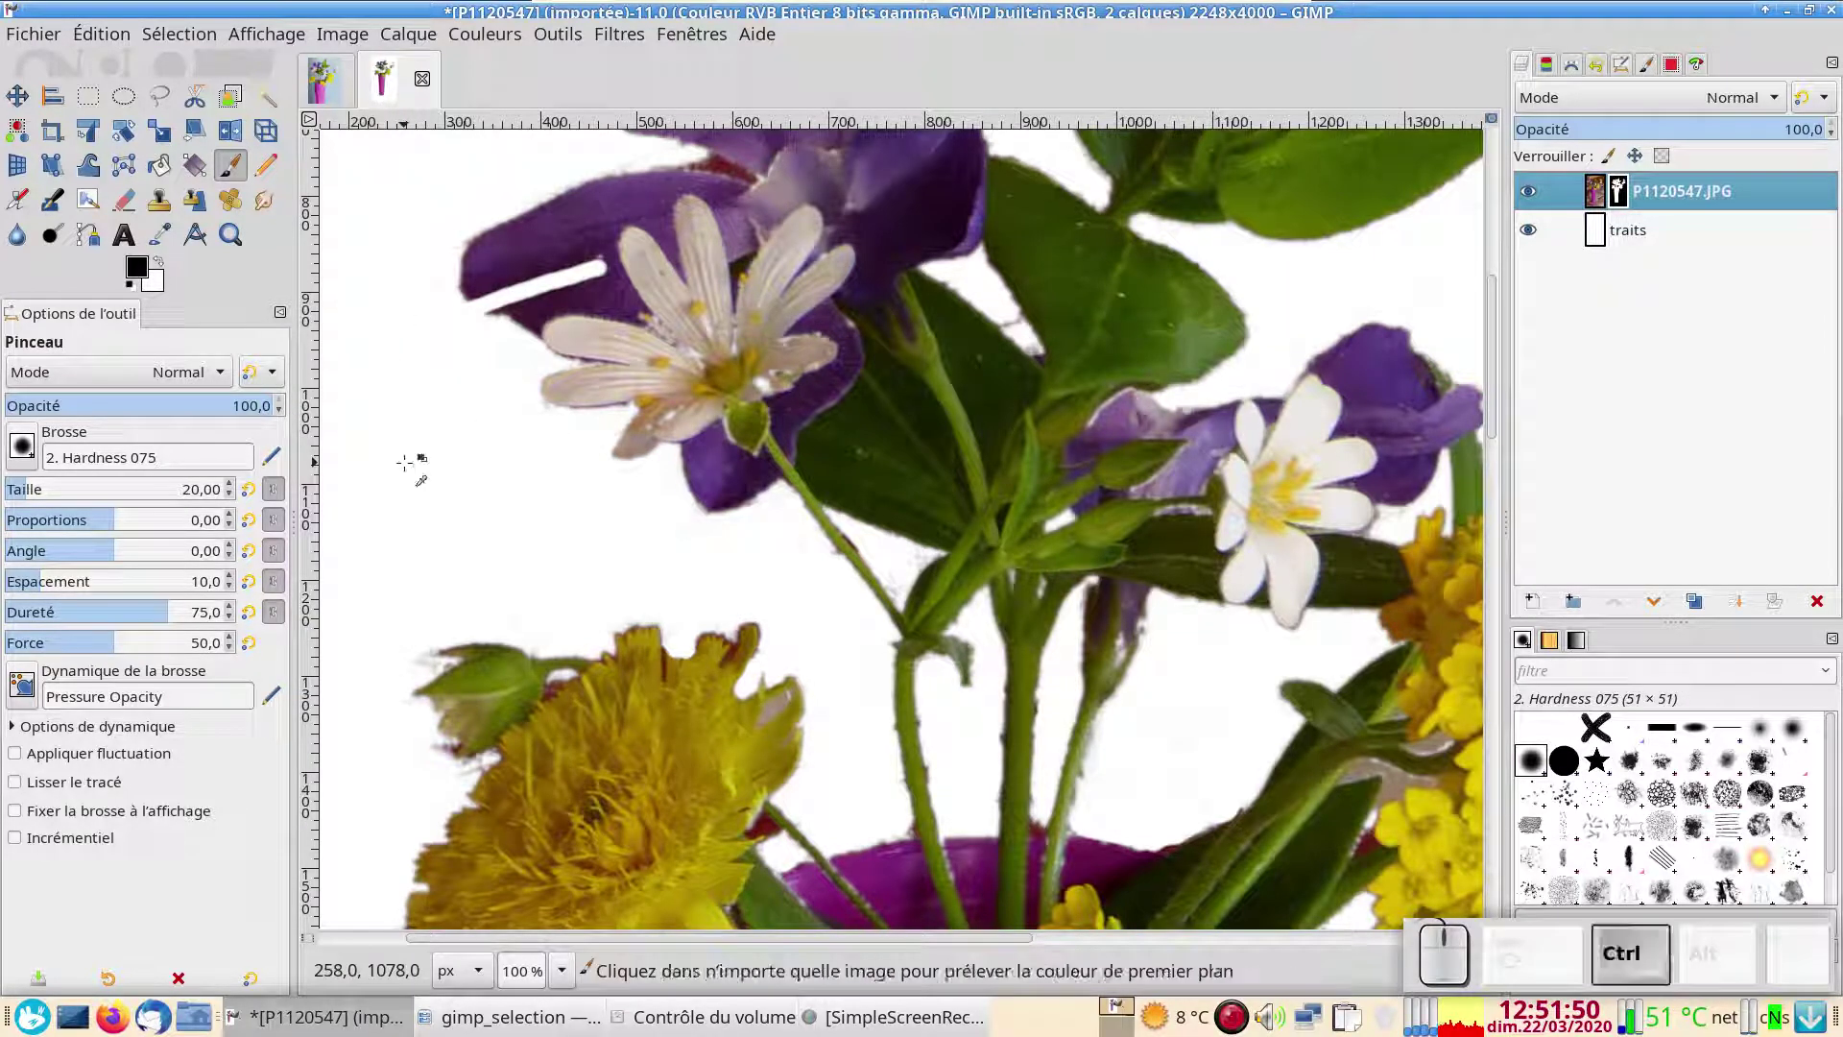
key(ctrl+z)
mouse_move(514, 319)
mouse_down()
mouse_move(581, 270)
mouse_move(574, 295)
mouse_up()
Make white the foreground color and paint on the mask to restore the notch in the purple petal beside the white flower
key(x)
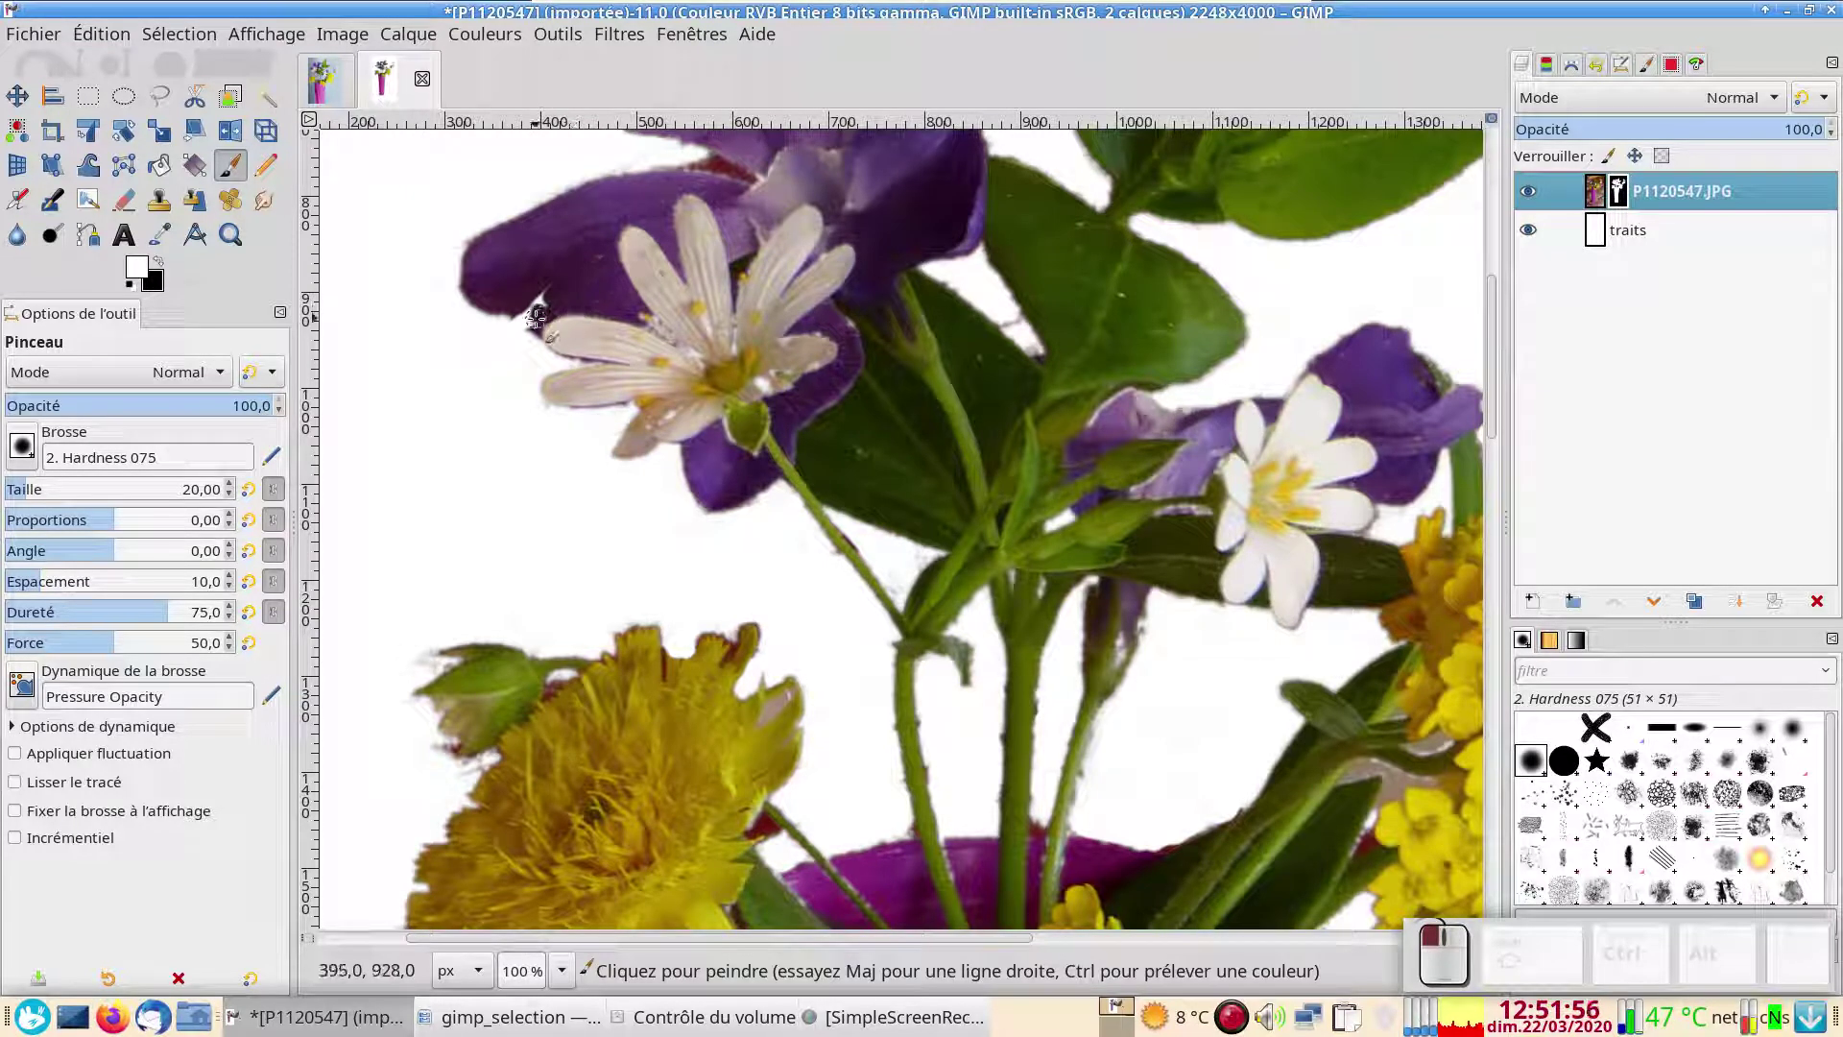
ctrl+scroll(538, 312, up, 3)
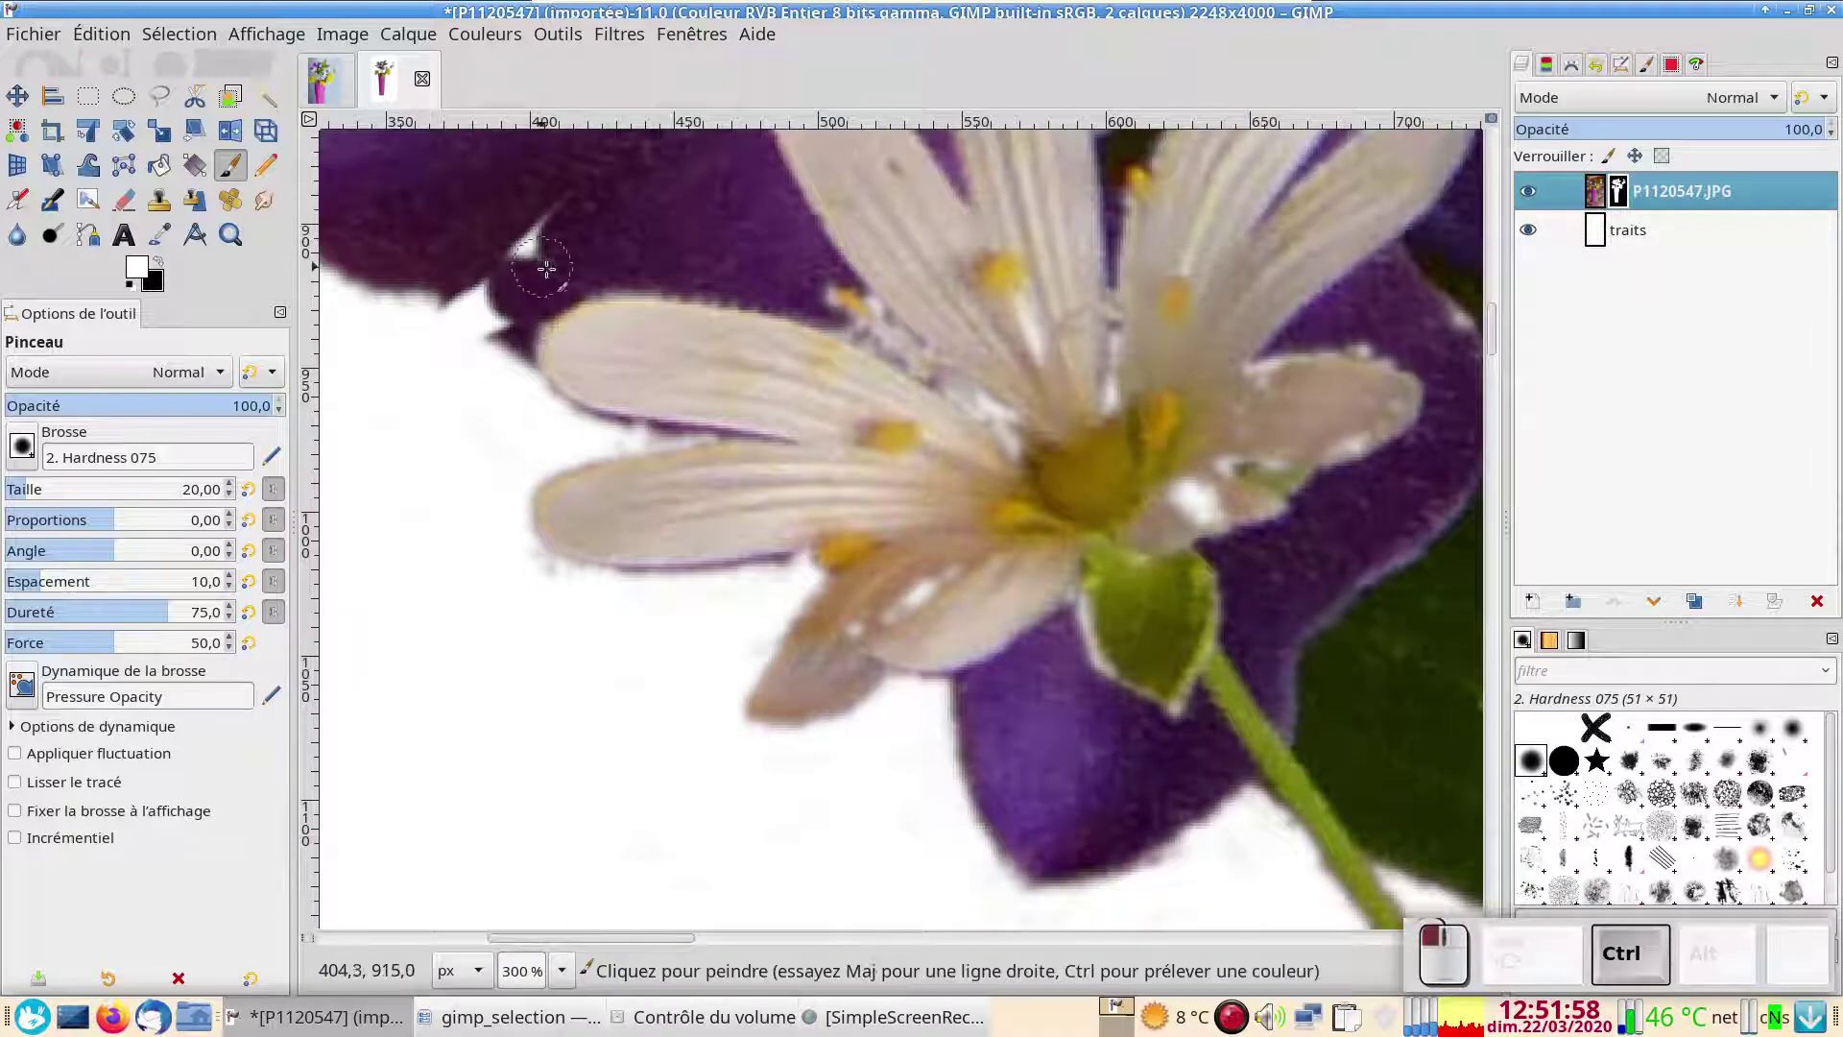
mouse_move(546, 268)
mouse_down()
mouse_move(535, 234)
mouse_move(437, 293)
mouse_up()
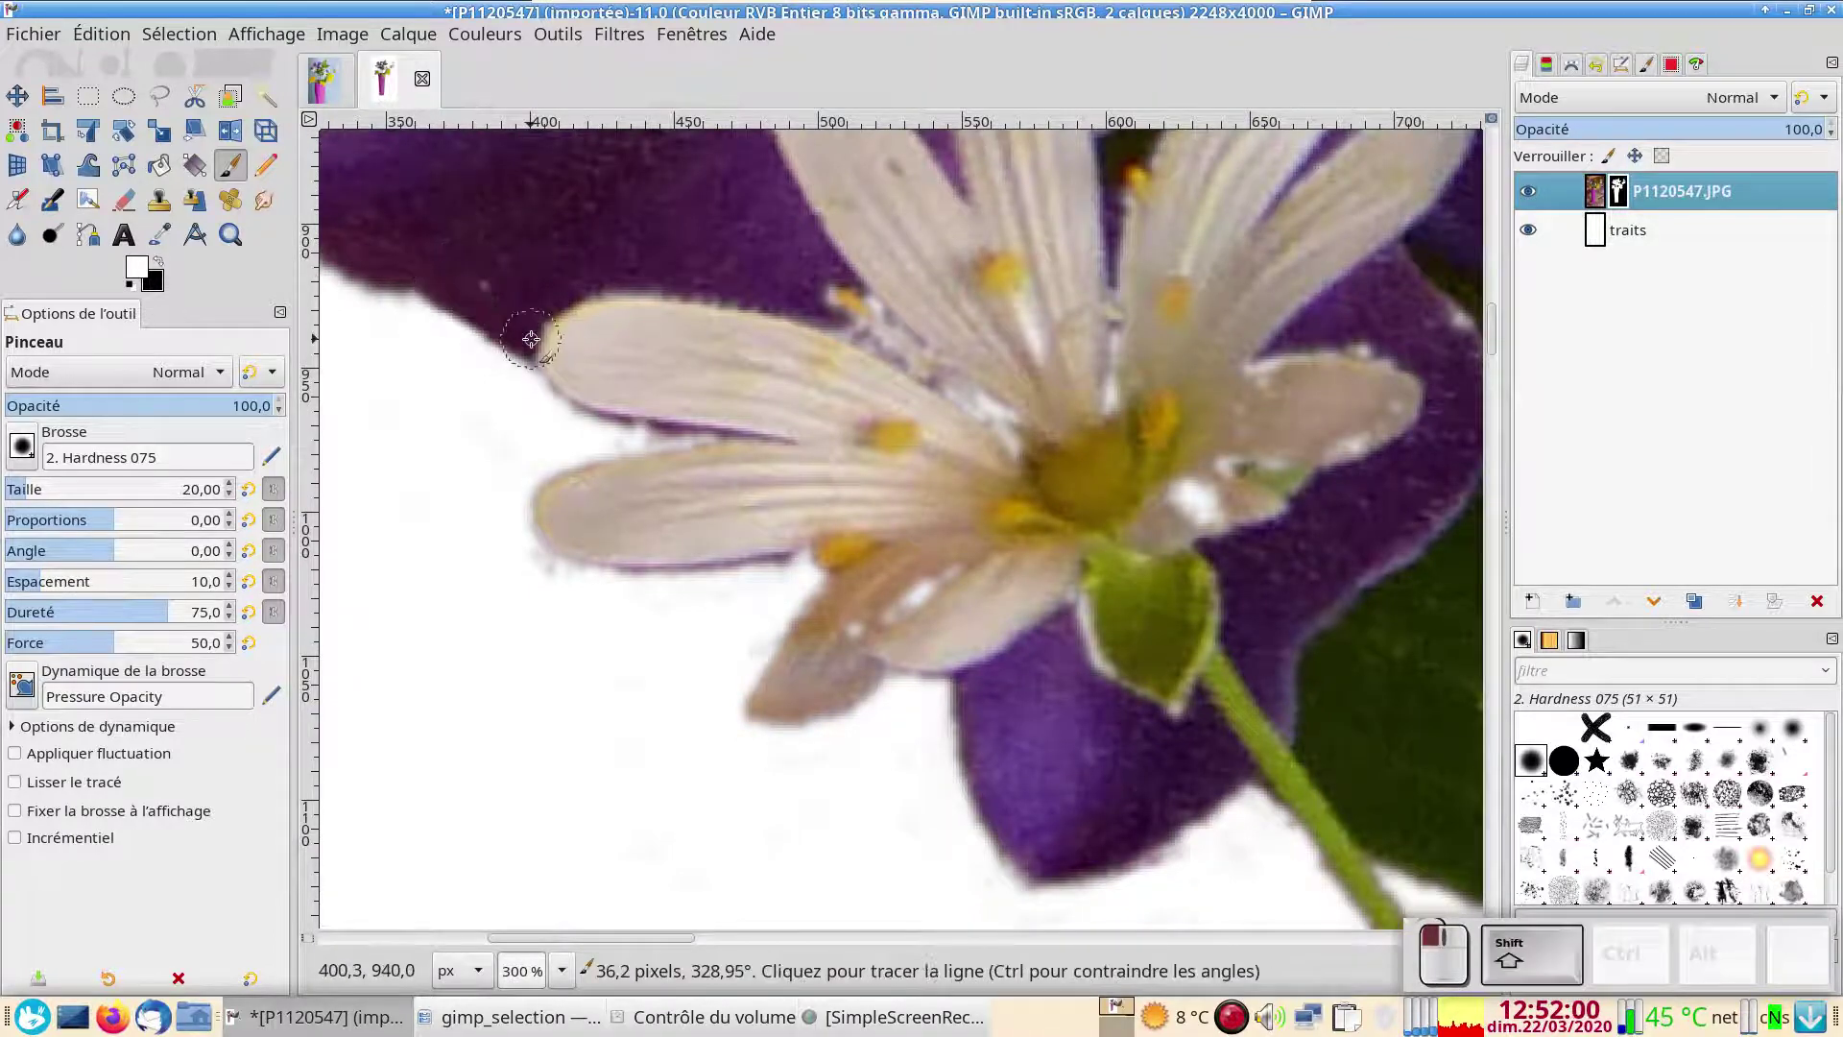
Prepare the Gradient tool for the traits layer, with the foreground color set to blue 4179a8
ctrl+scroll(729, 530, down, 4)
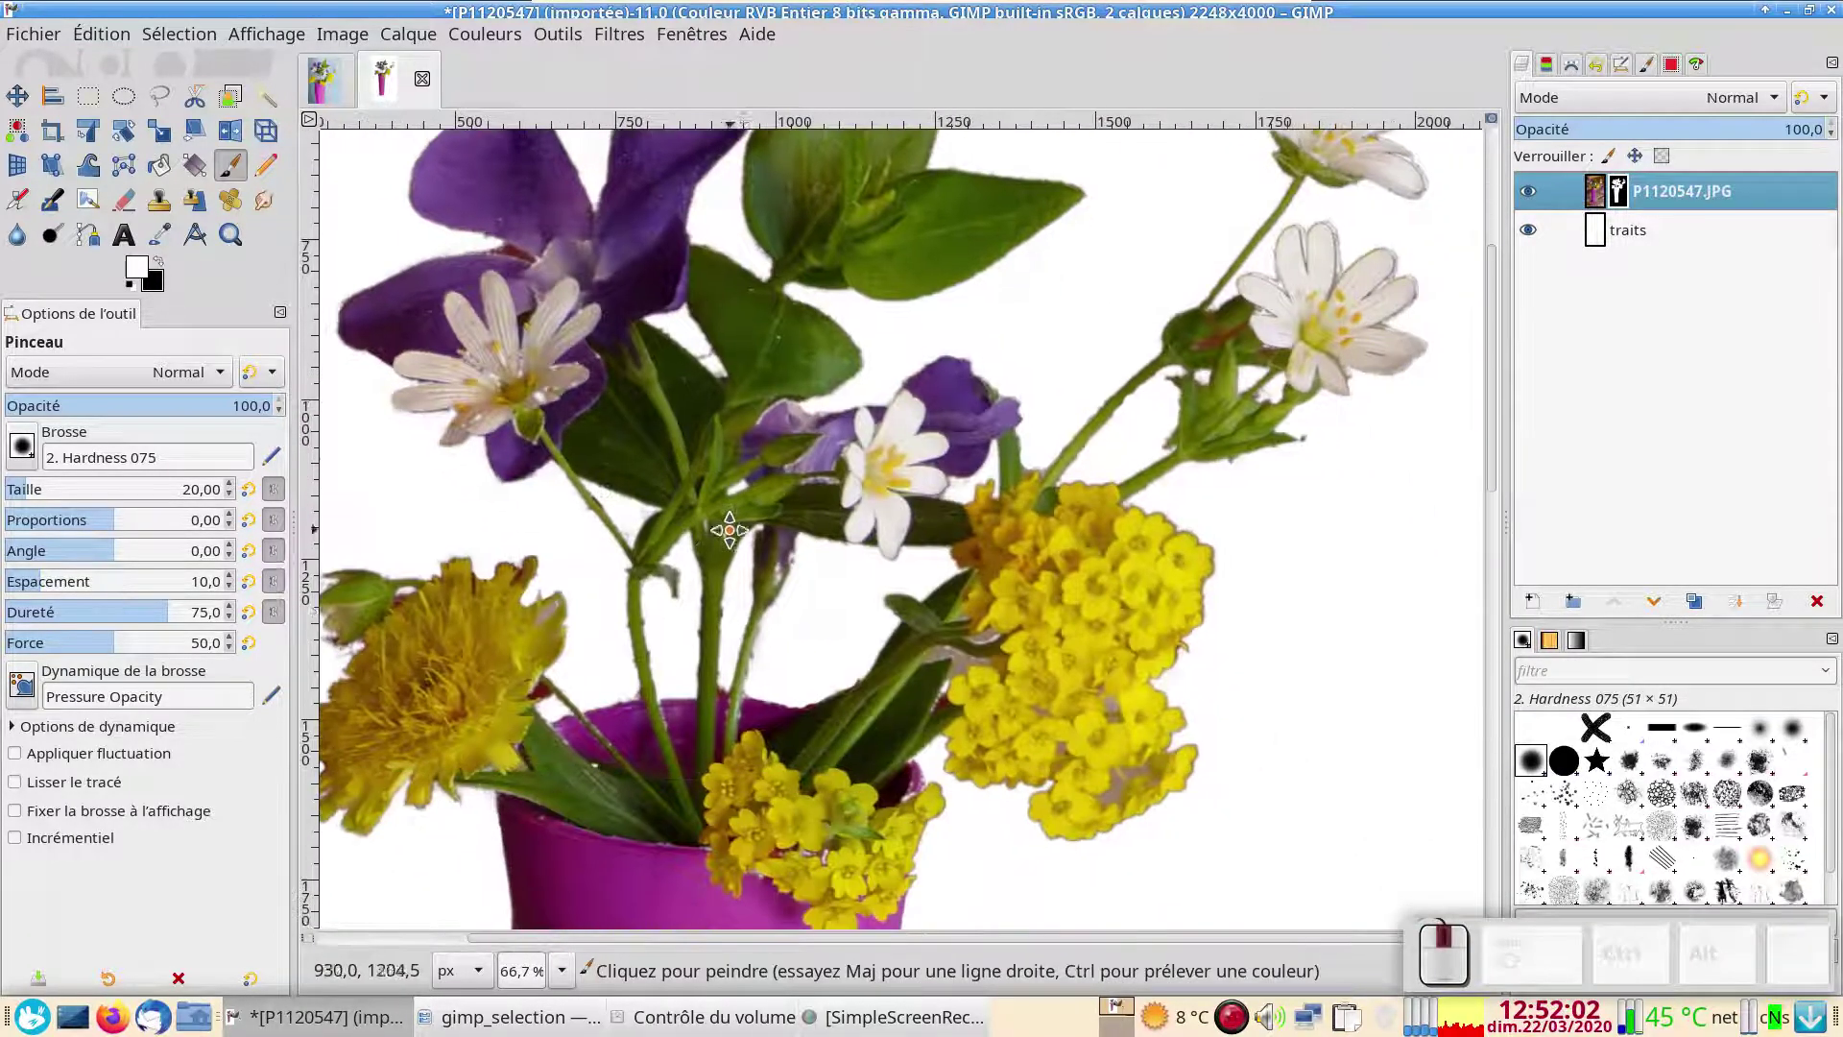
ctrl+scroll(810, 650, down, 2)
drag(1029, 761, 1021, 573)
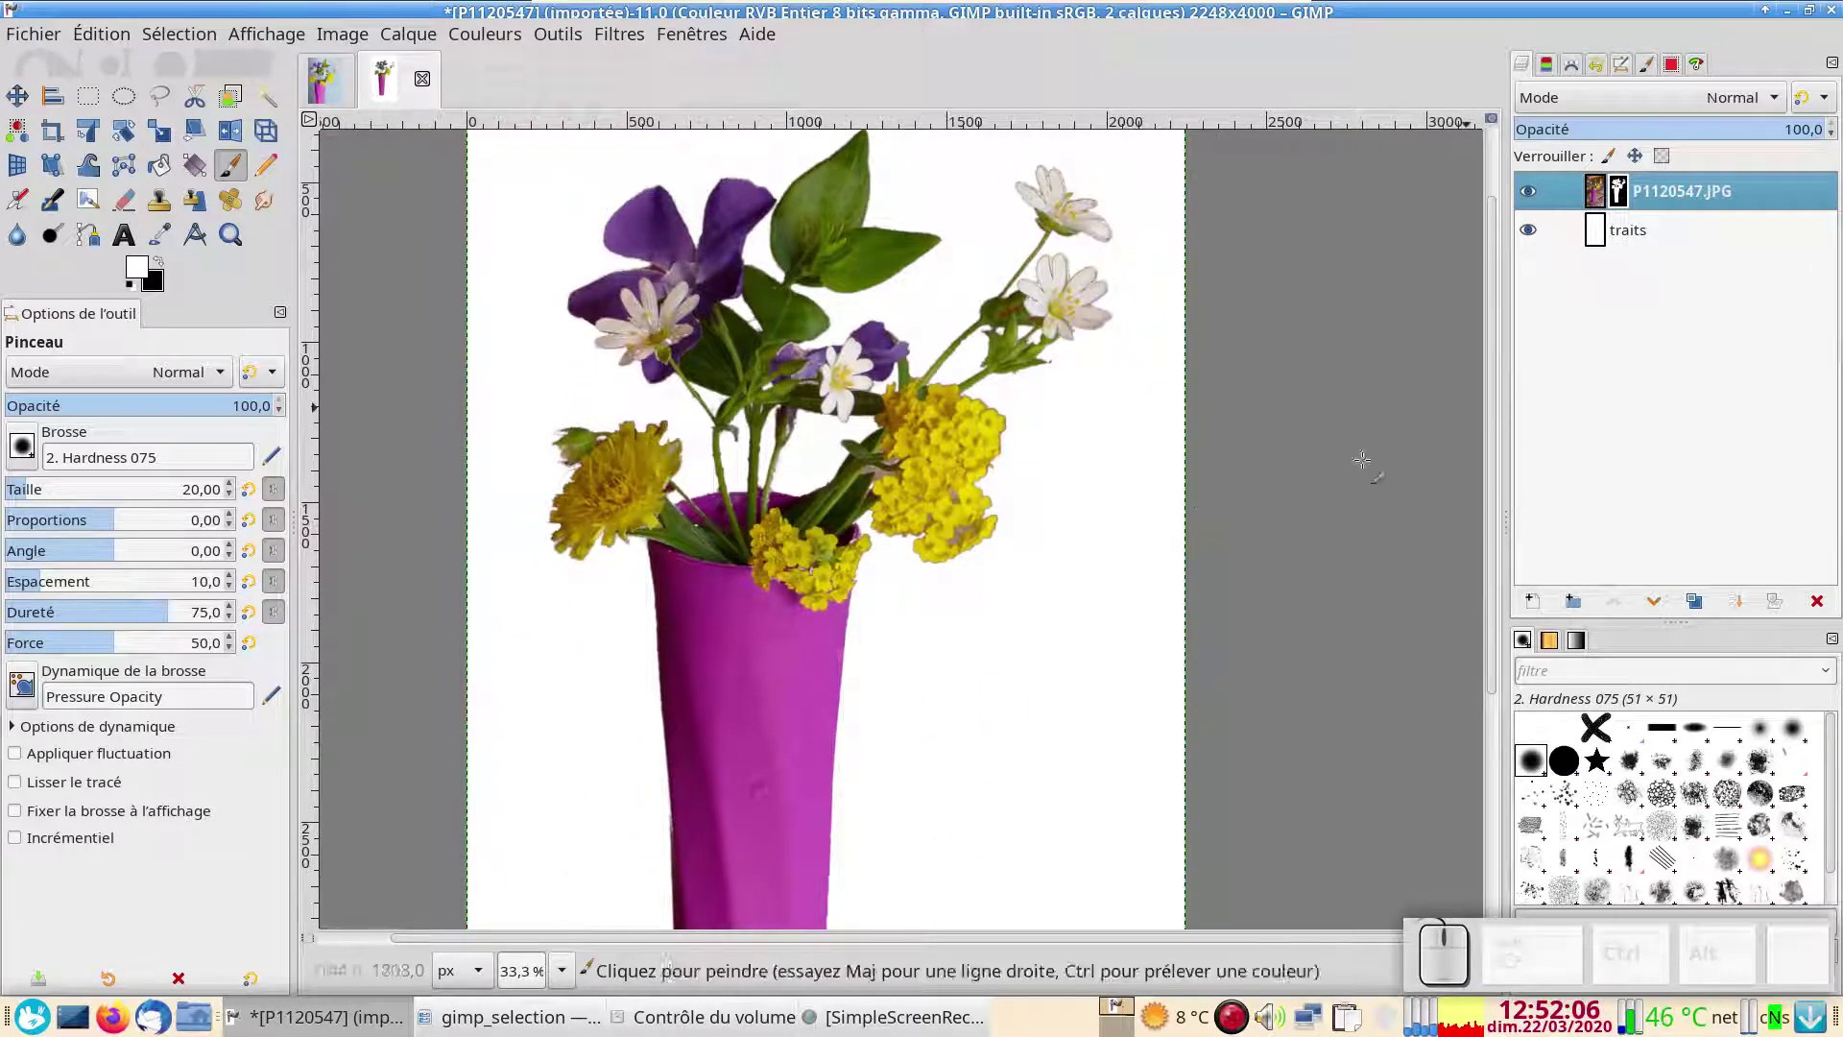
ctrl+scroll(1049, 612, down, 1)
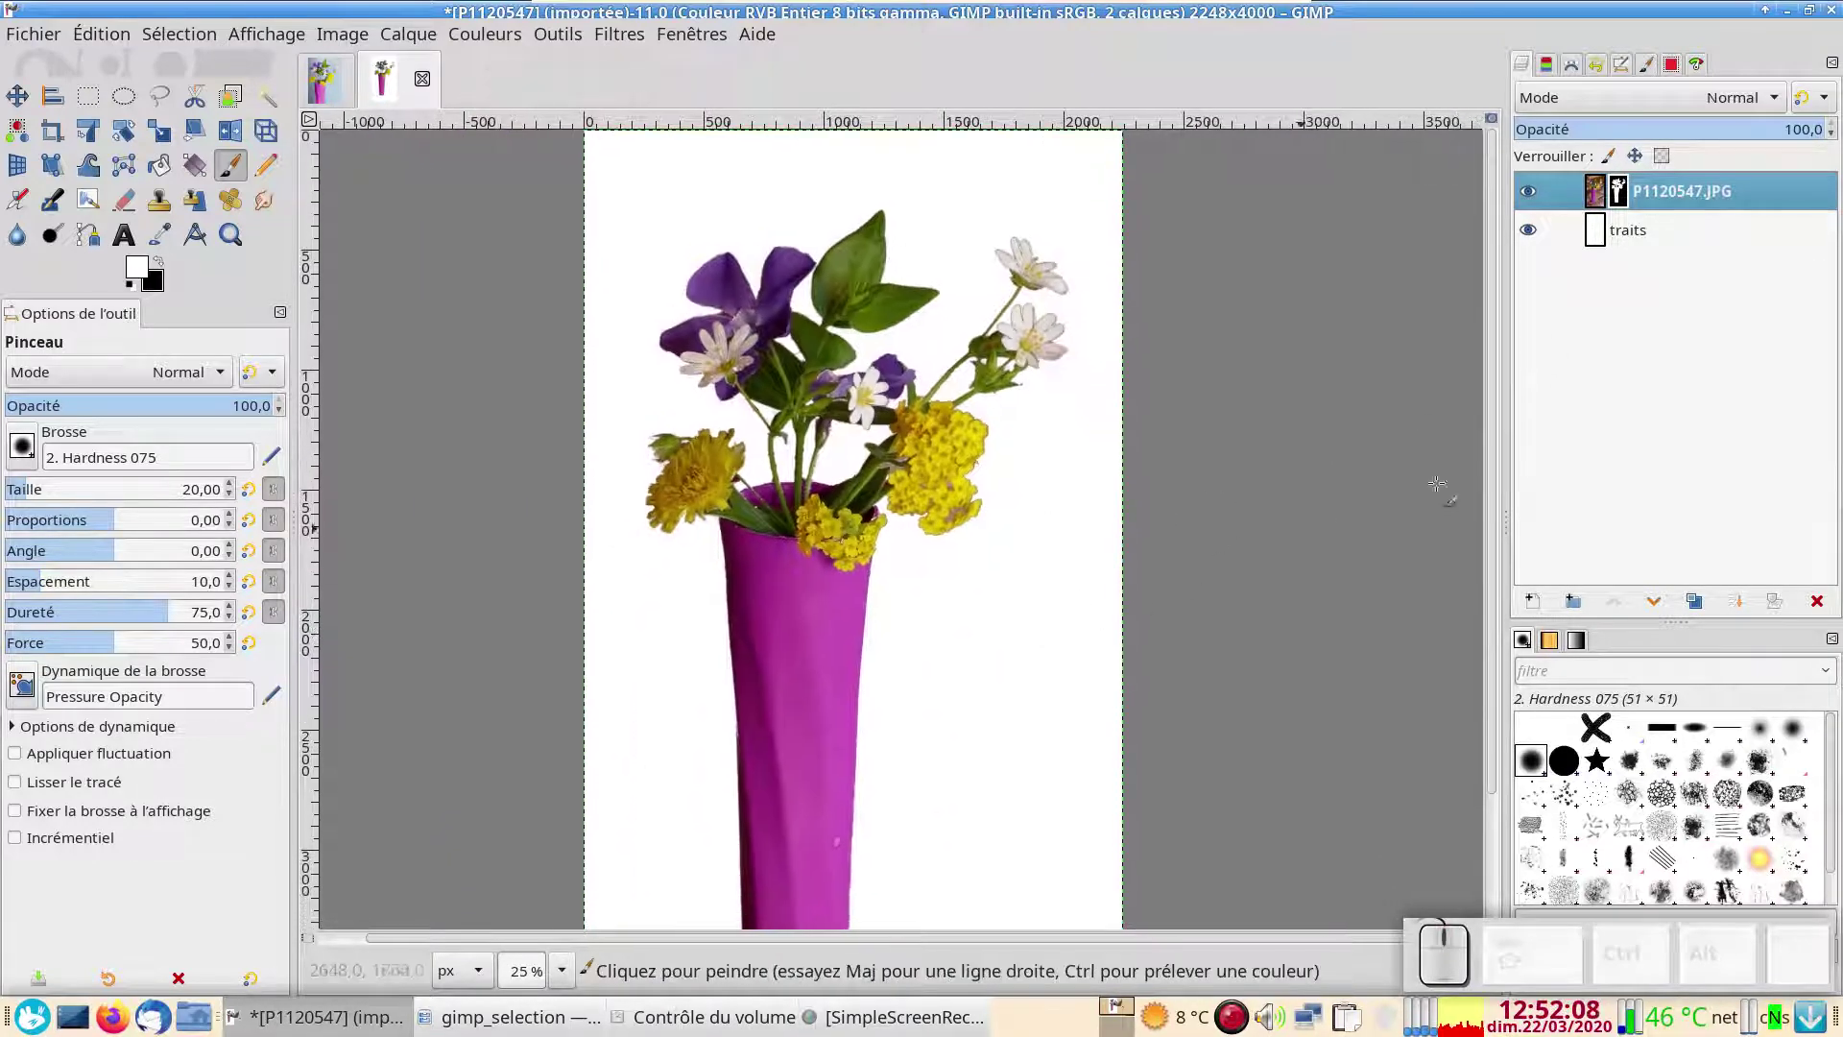
click(1598, 226)
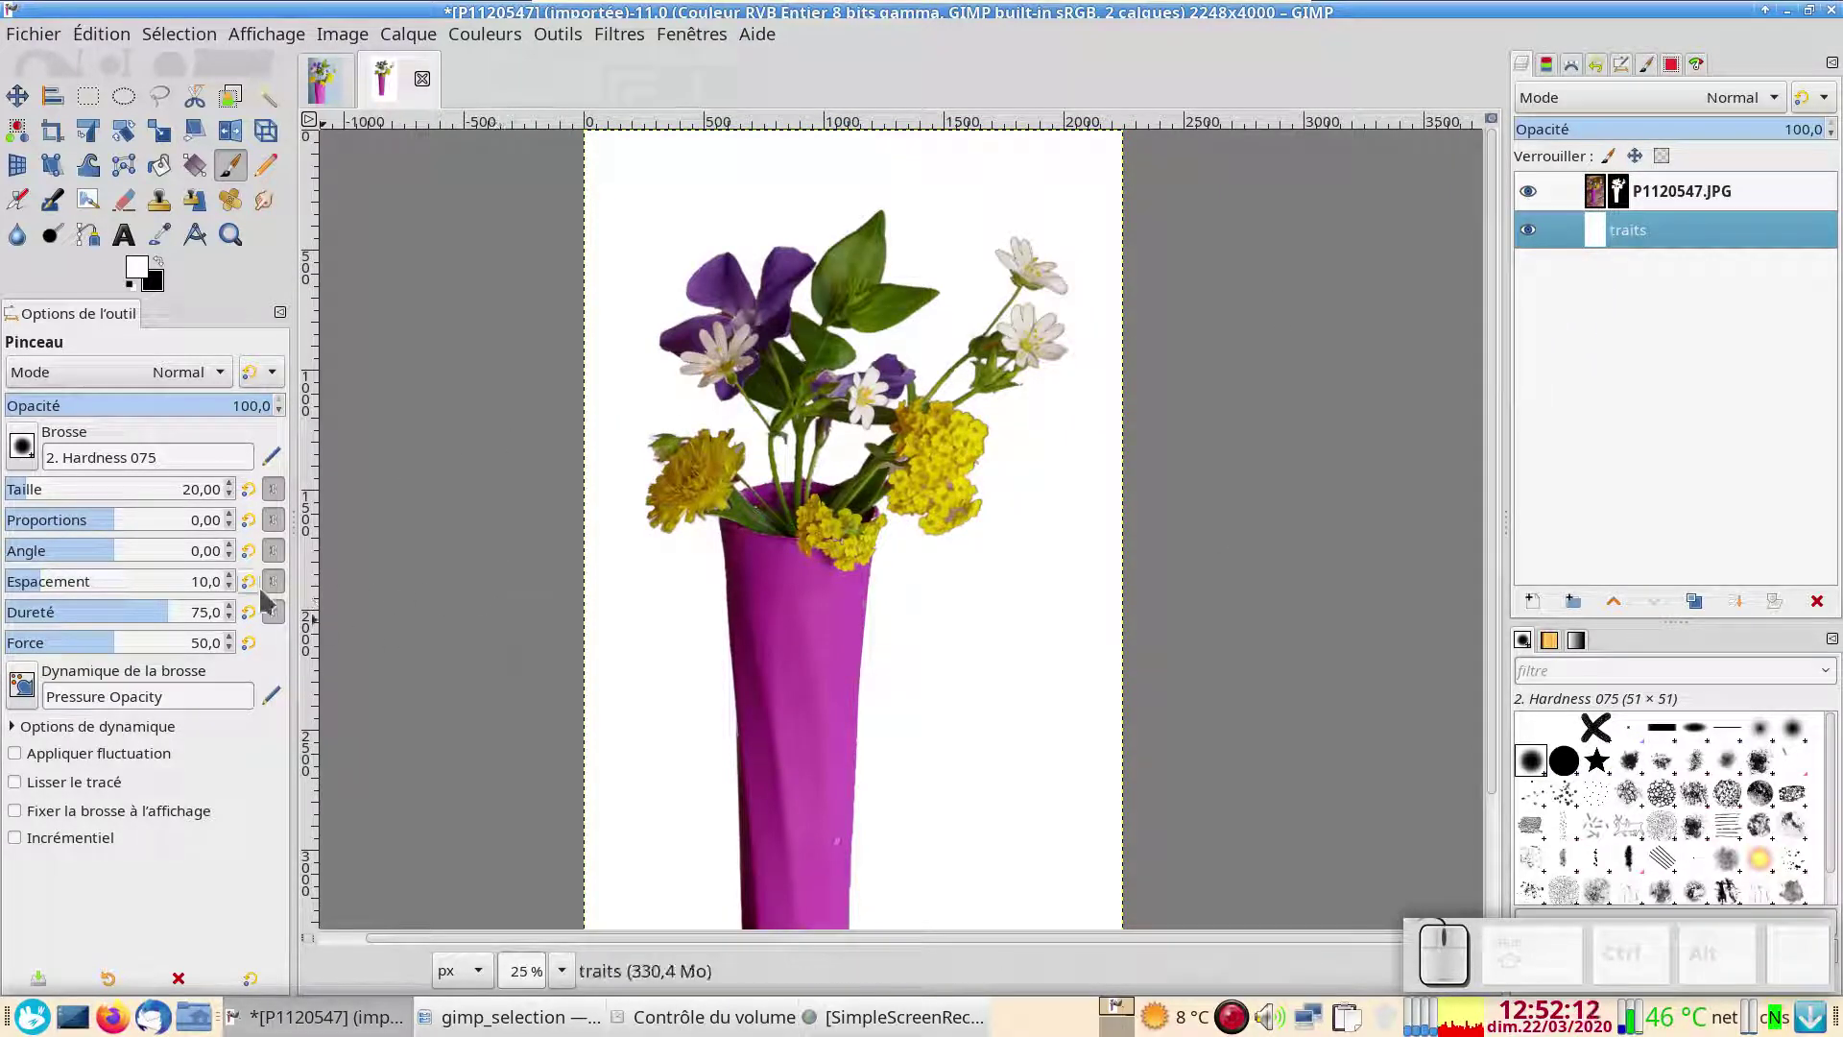
click(197, 171)
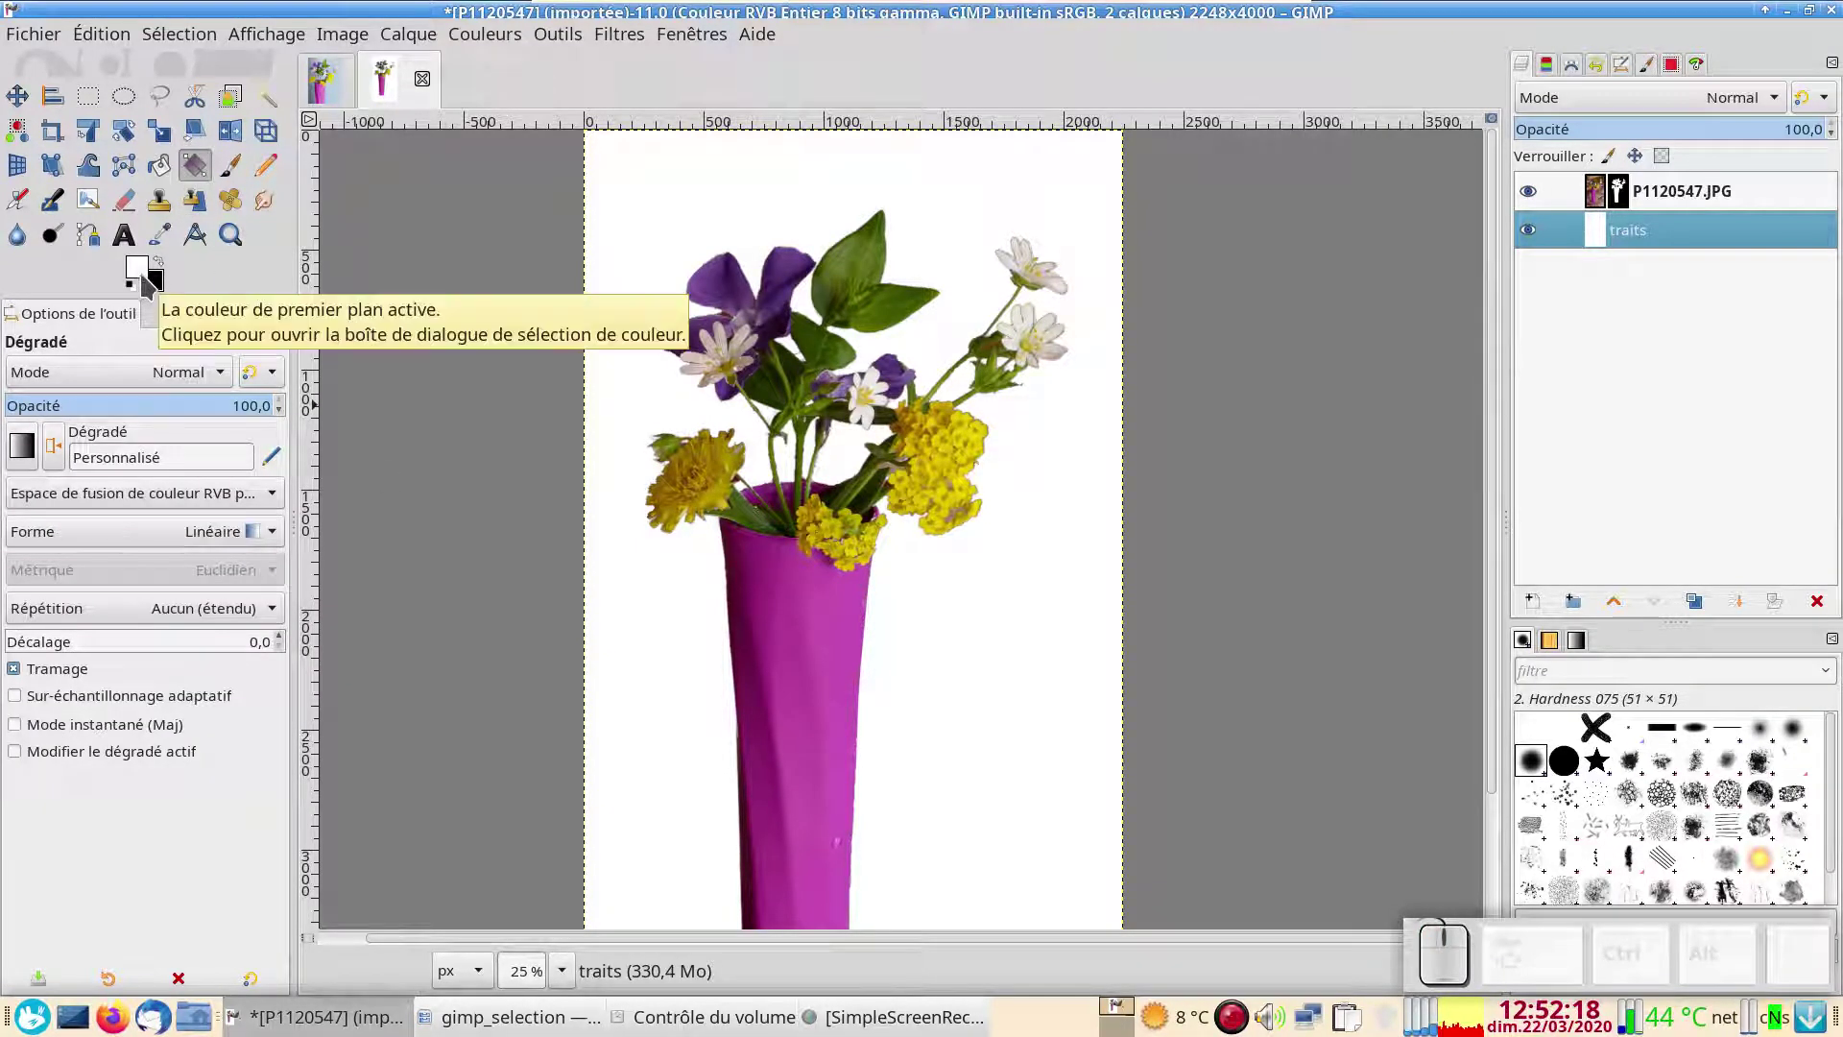
click(141, 275)
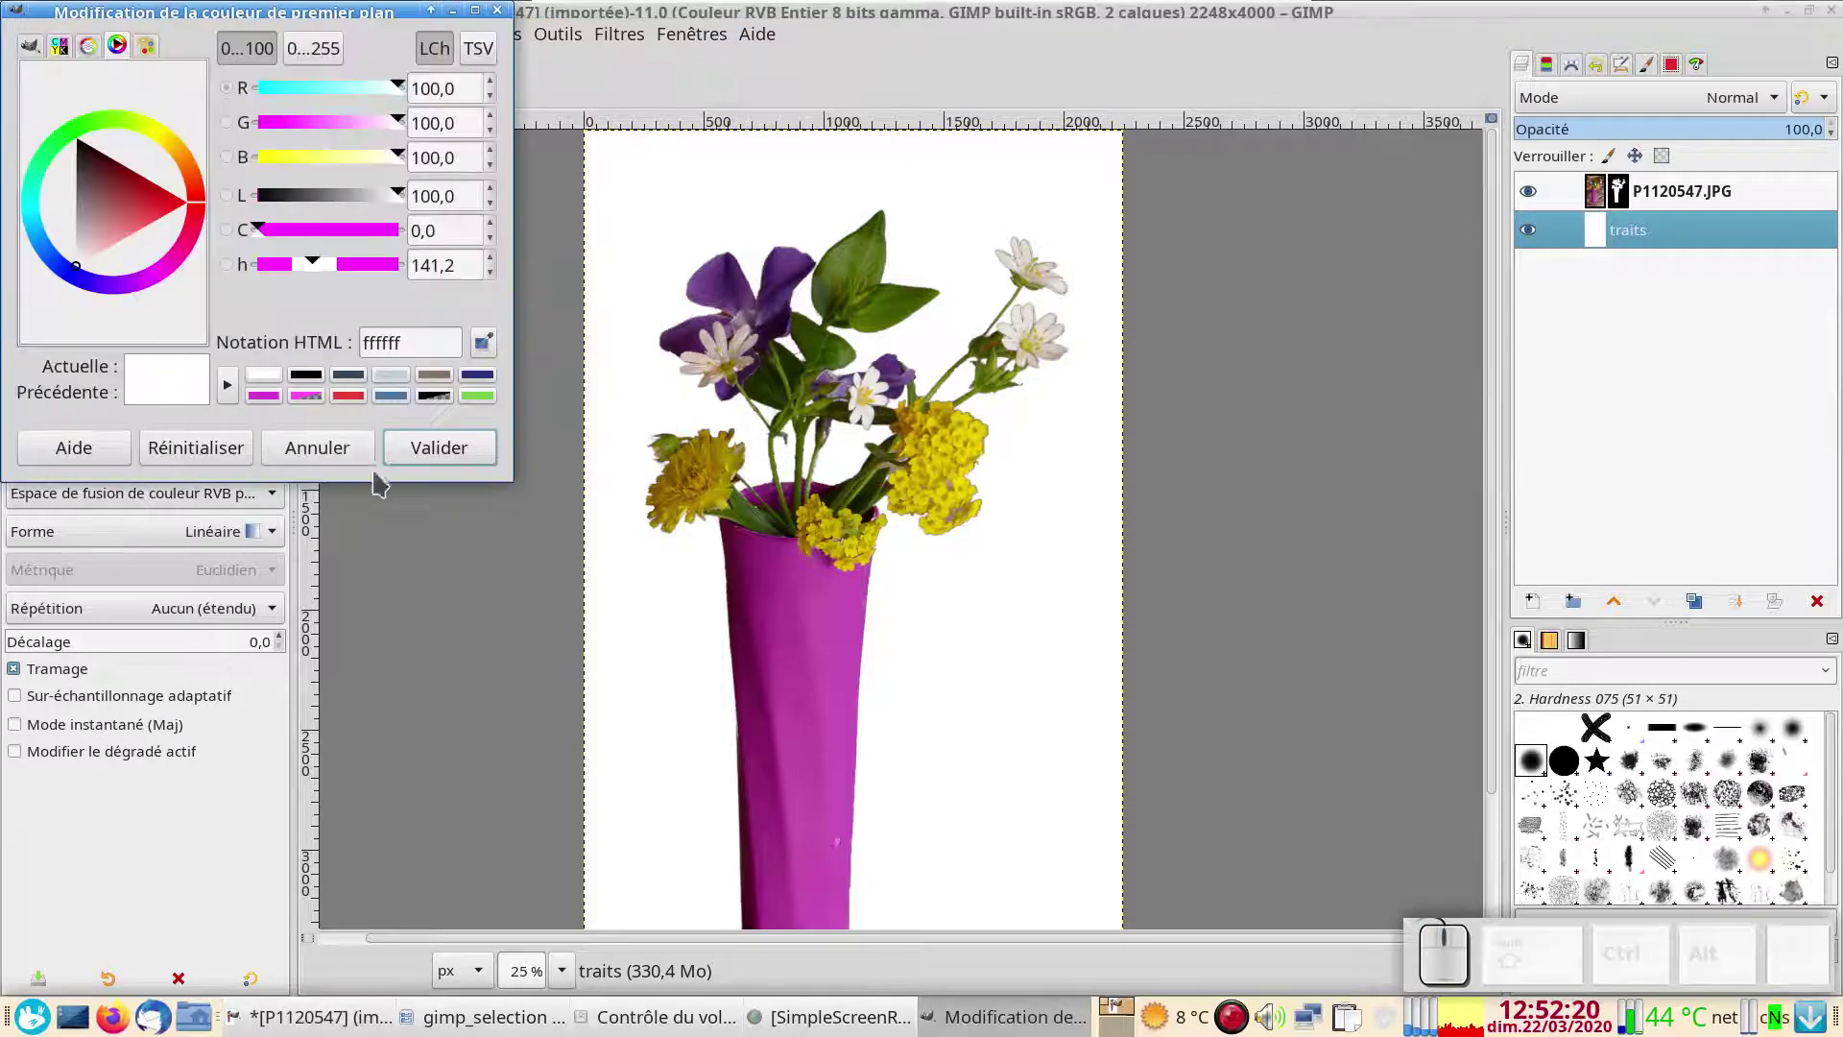
click(388, 394)
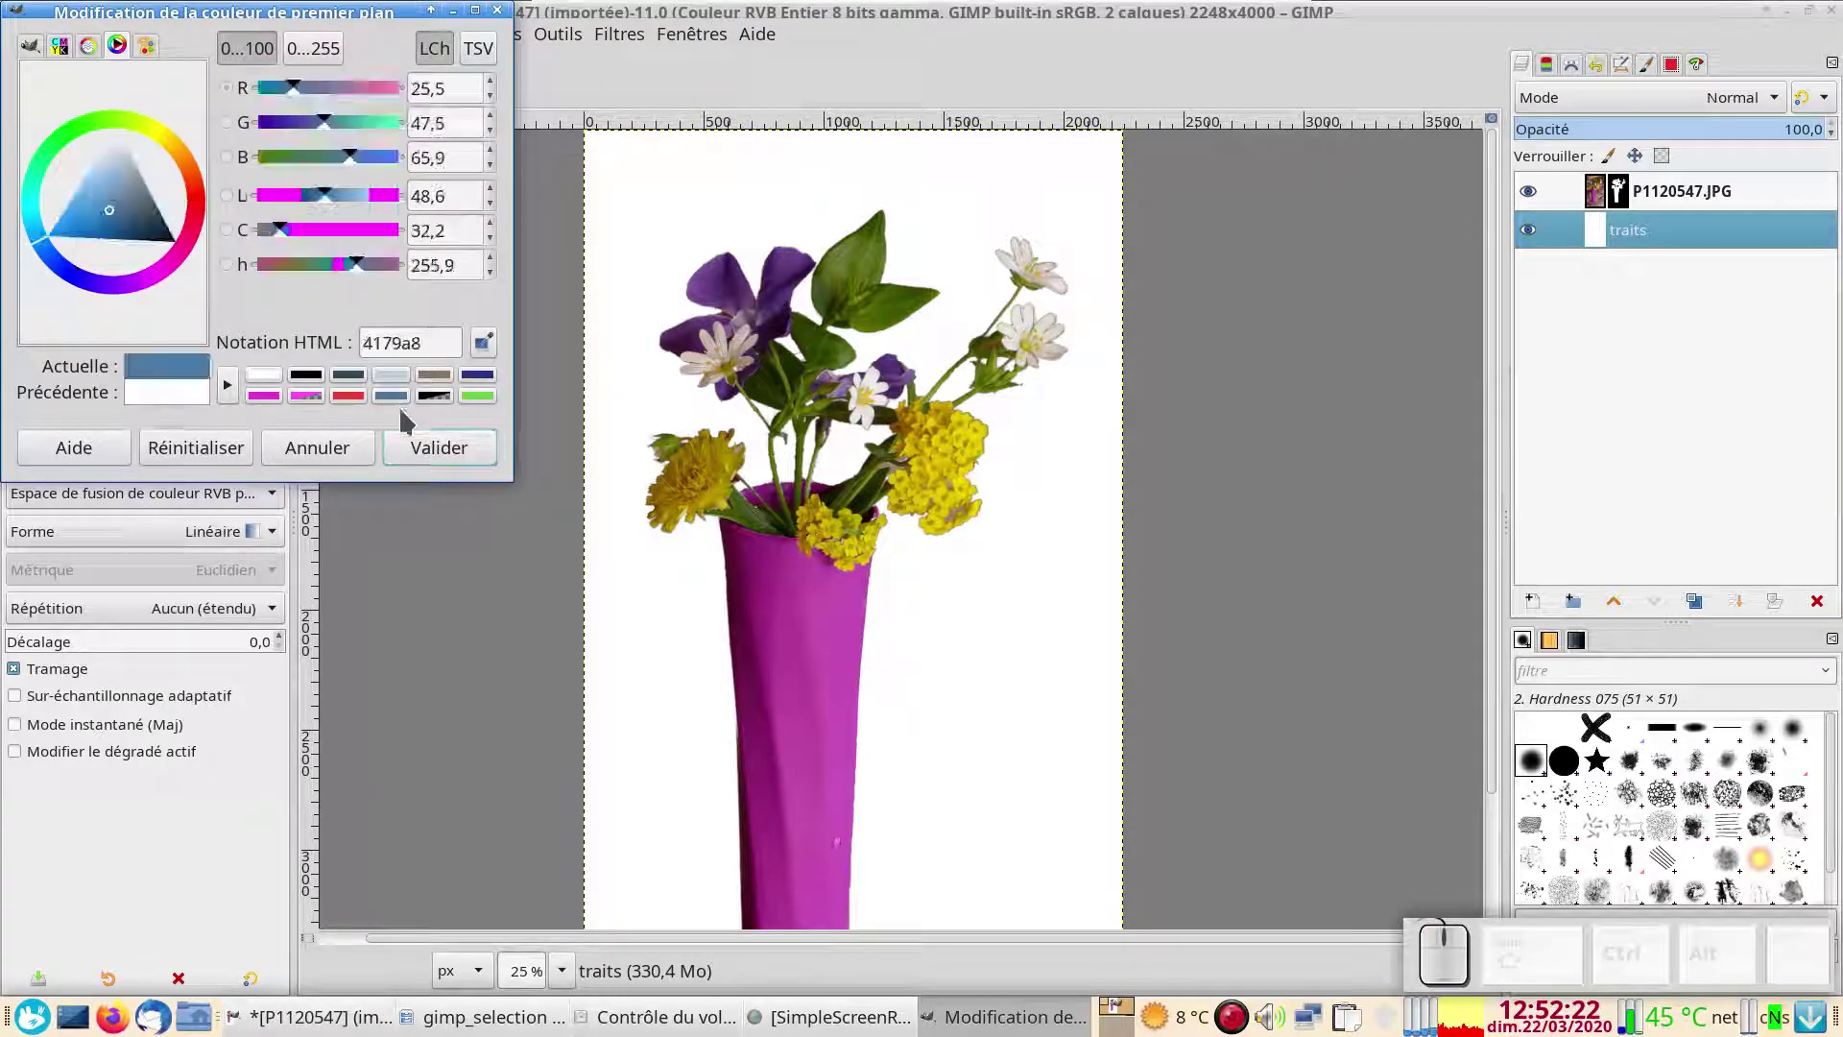
click(427, 451)
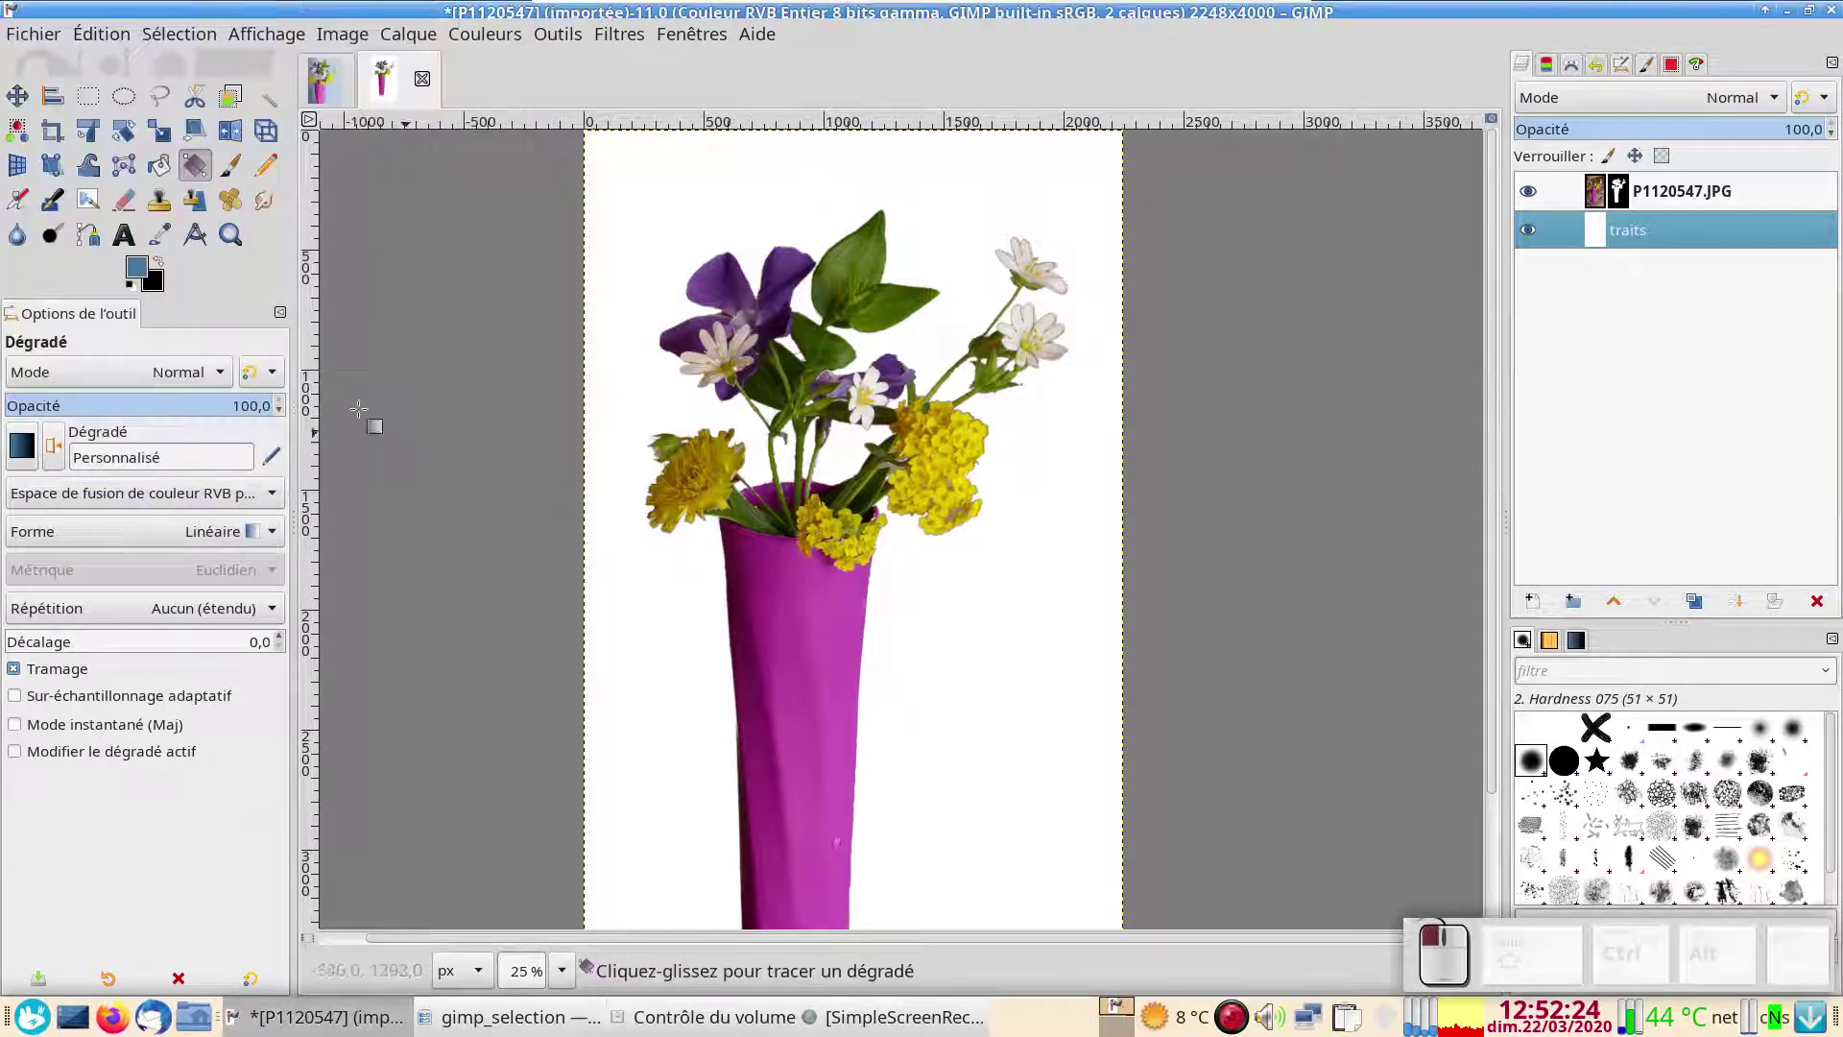
Set the background color to light blue bacfe1 for the gradient
click(159, 285)
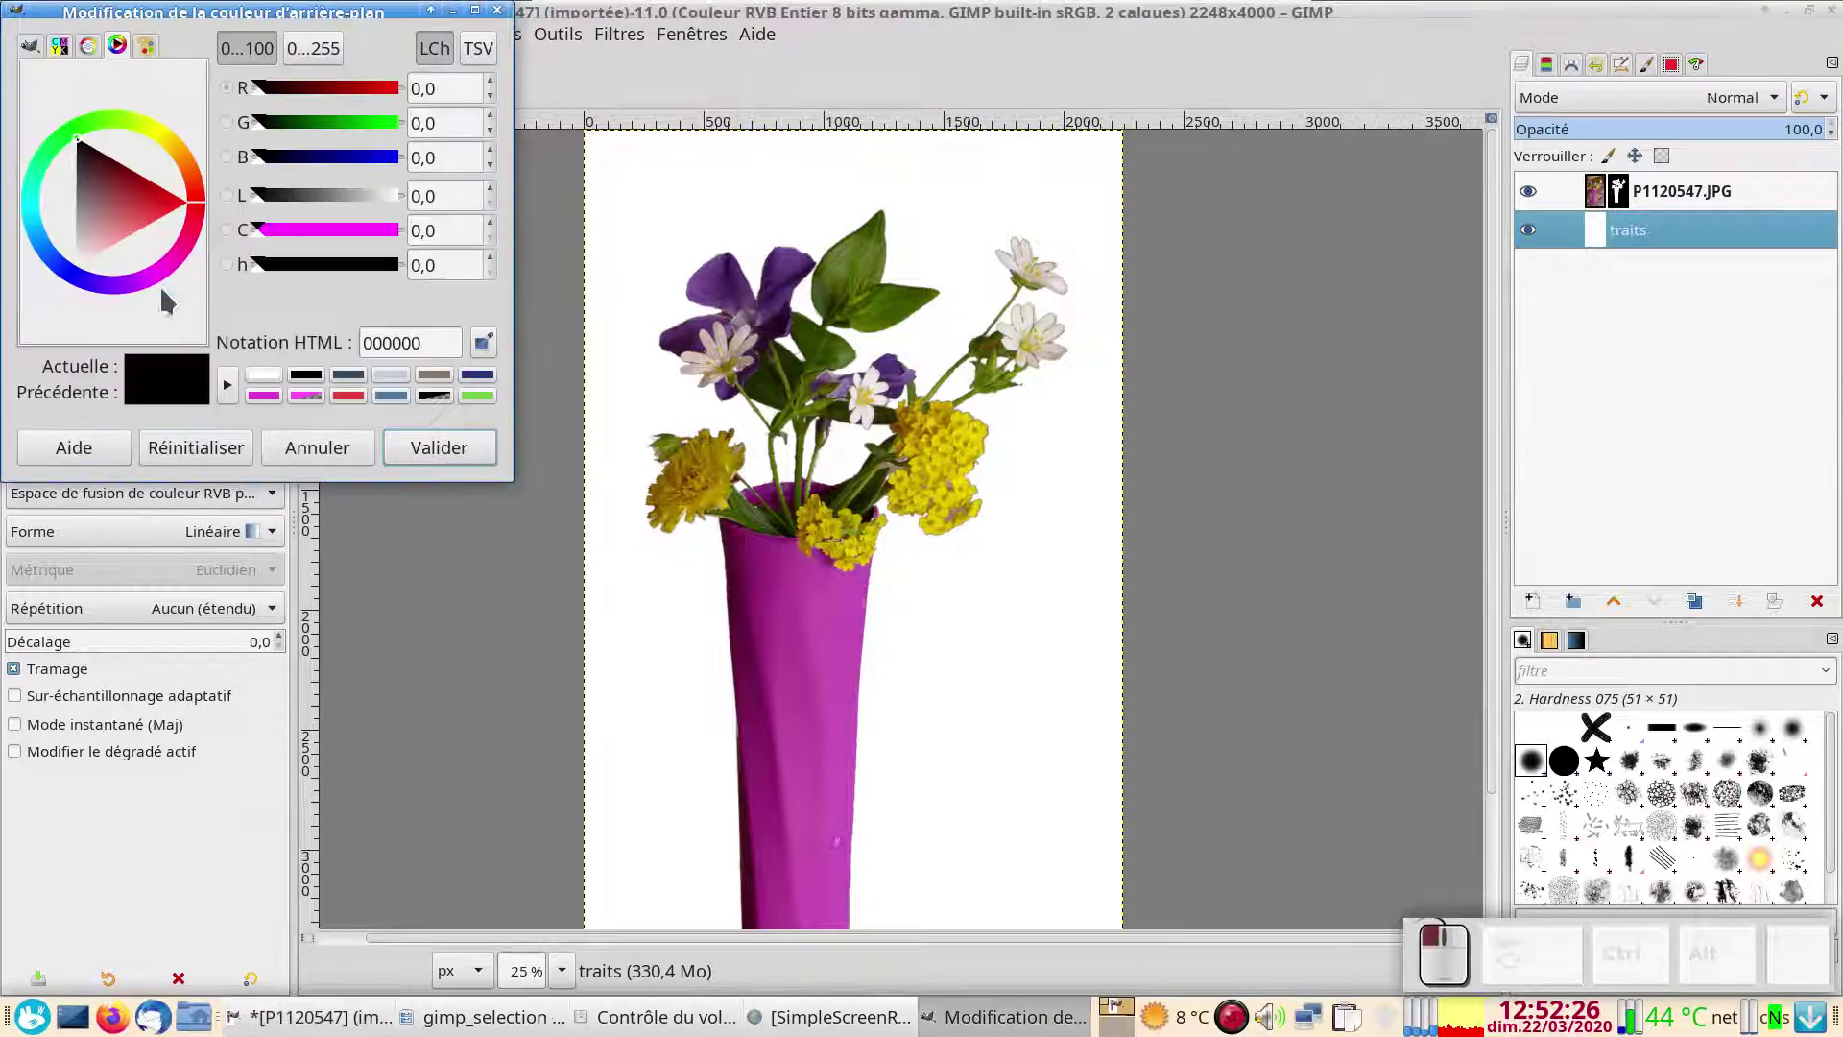
click(388, 375)
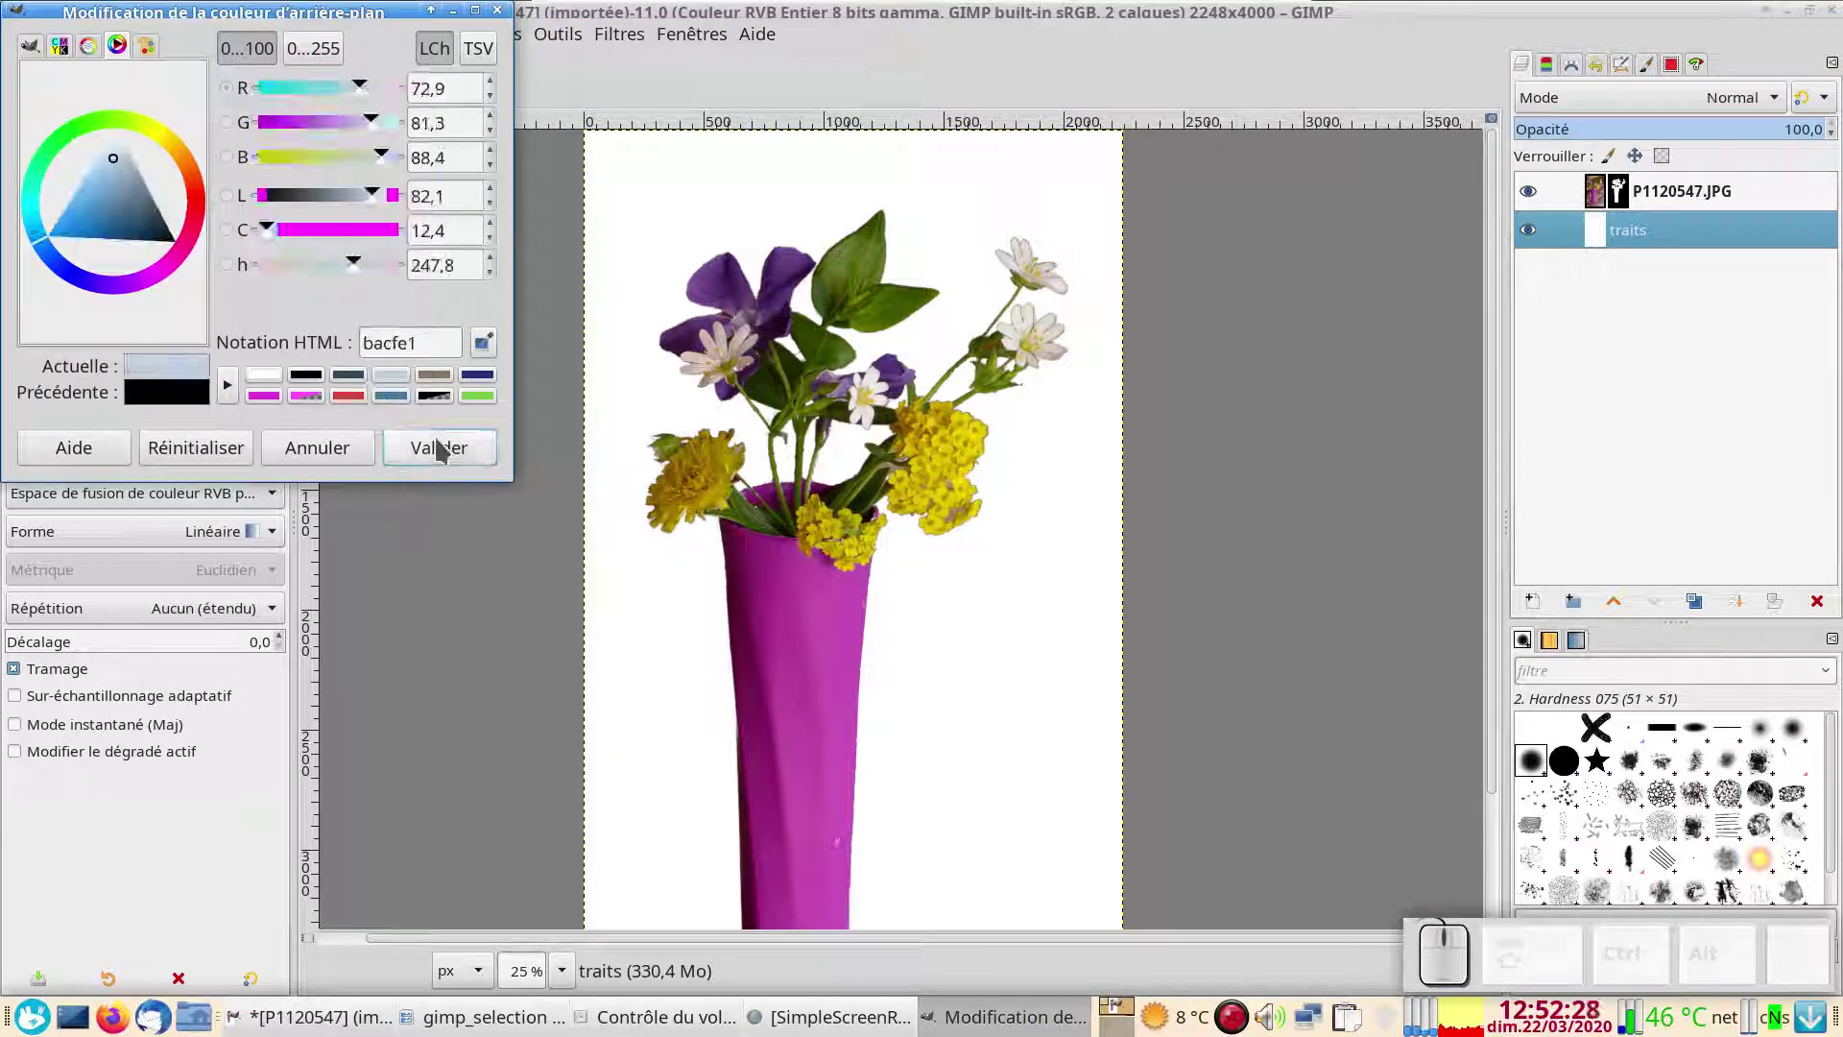
click(438, 448)
scroll(523, 518, down, 1)
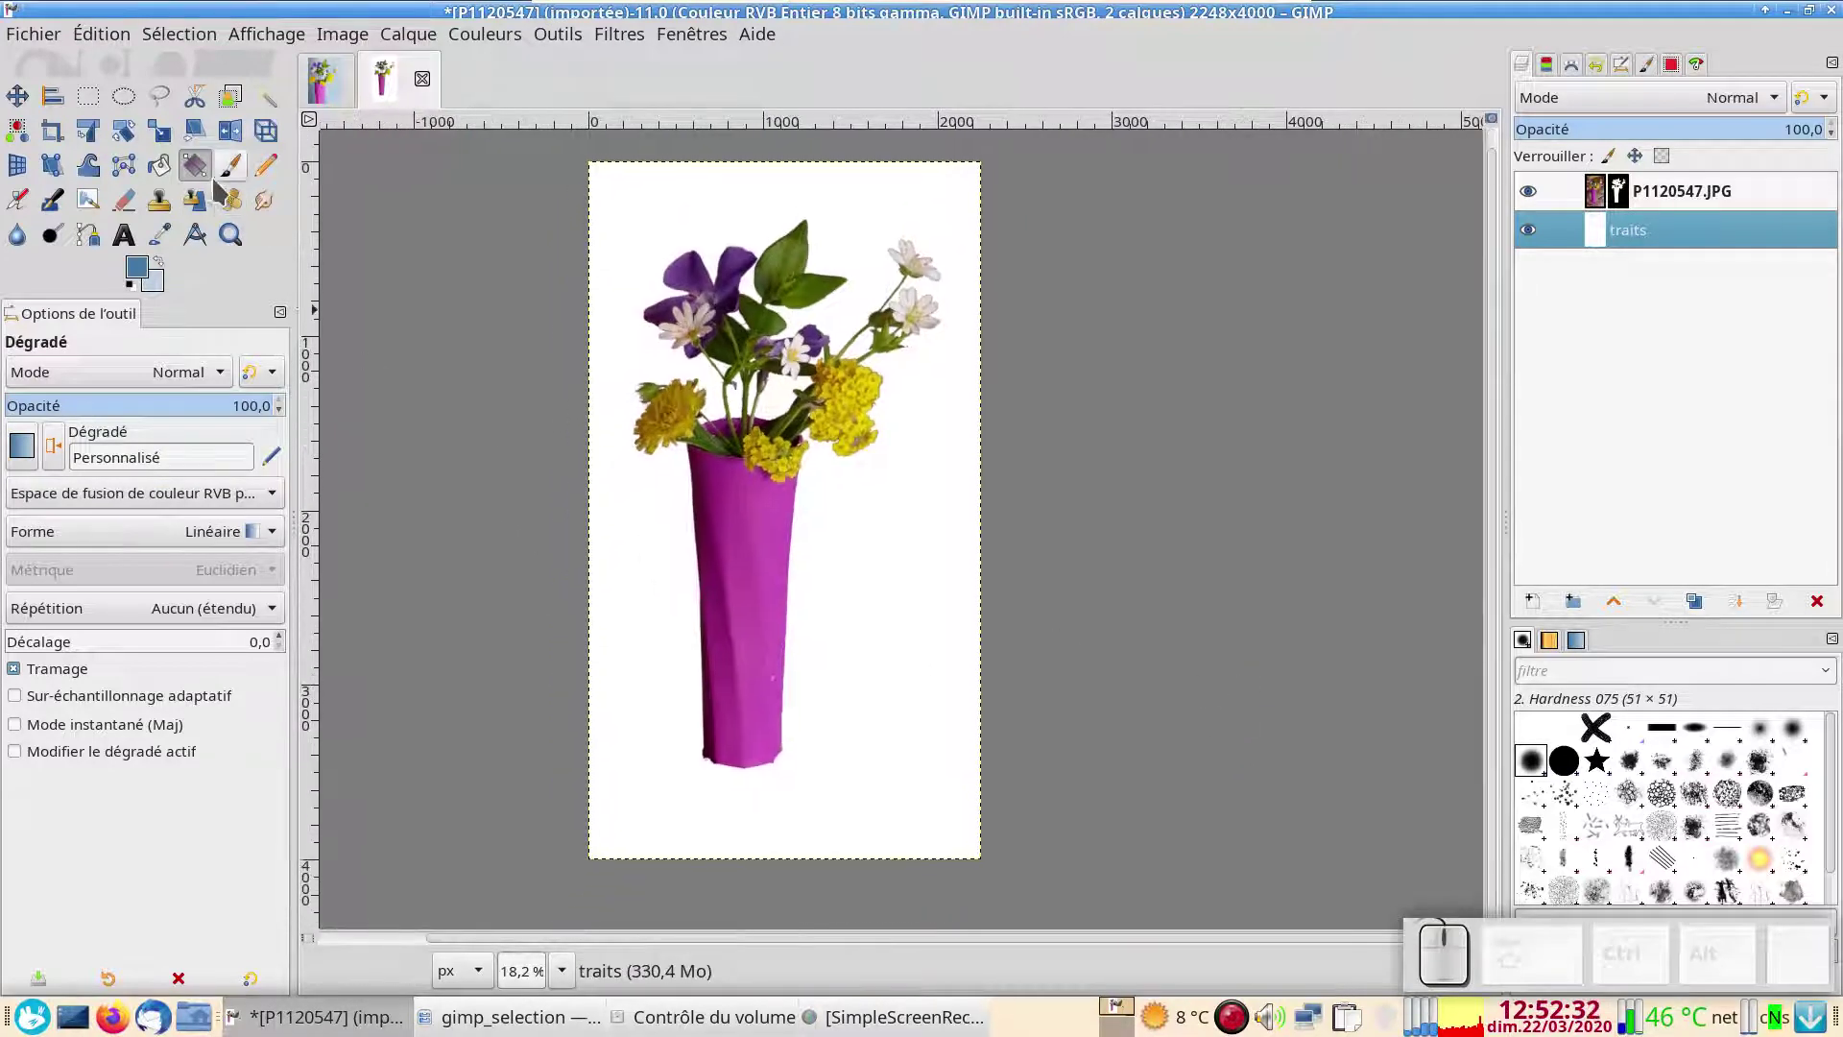
Draw a linear gradient on the traits layer from outside the image's left edge to about X 1177, Y 2348, and apply it
mouse_move(547, 643)
mouse_down()
mouse_move(692, 603)
mouse_move(758, 618)
mouse_move(797, 587)
mouse_move(804, 515)
mouse_move(796, 571)
mouse_up()
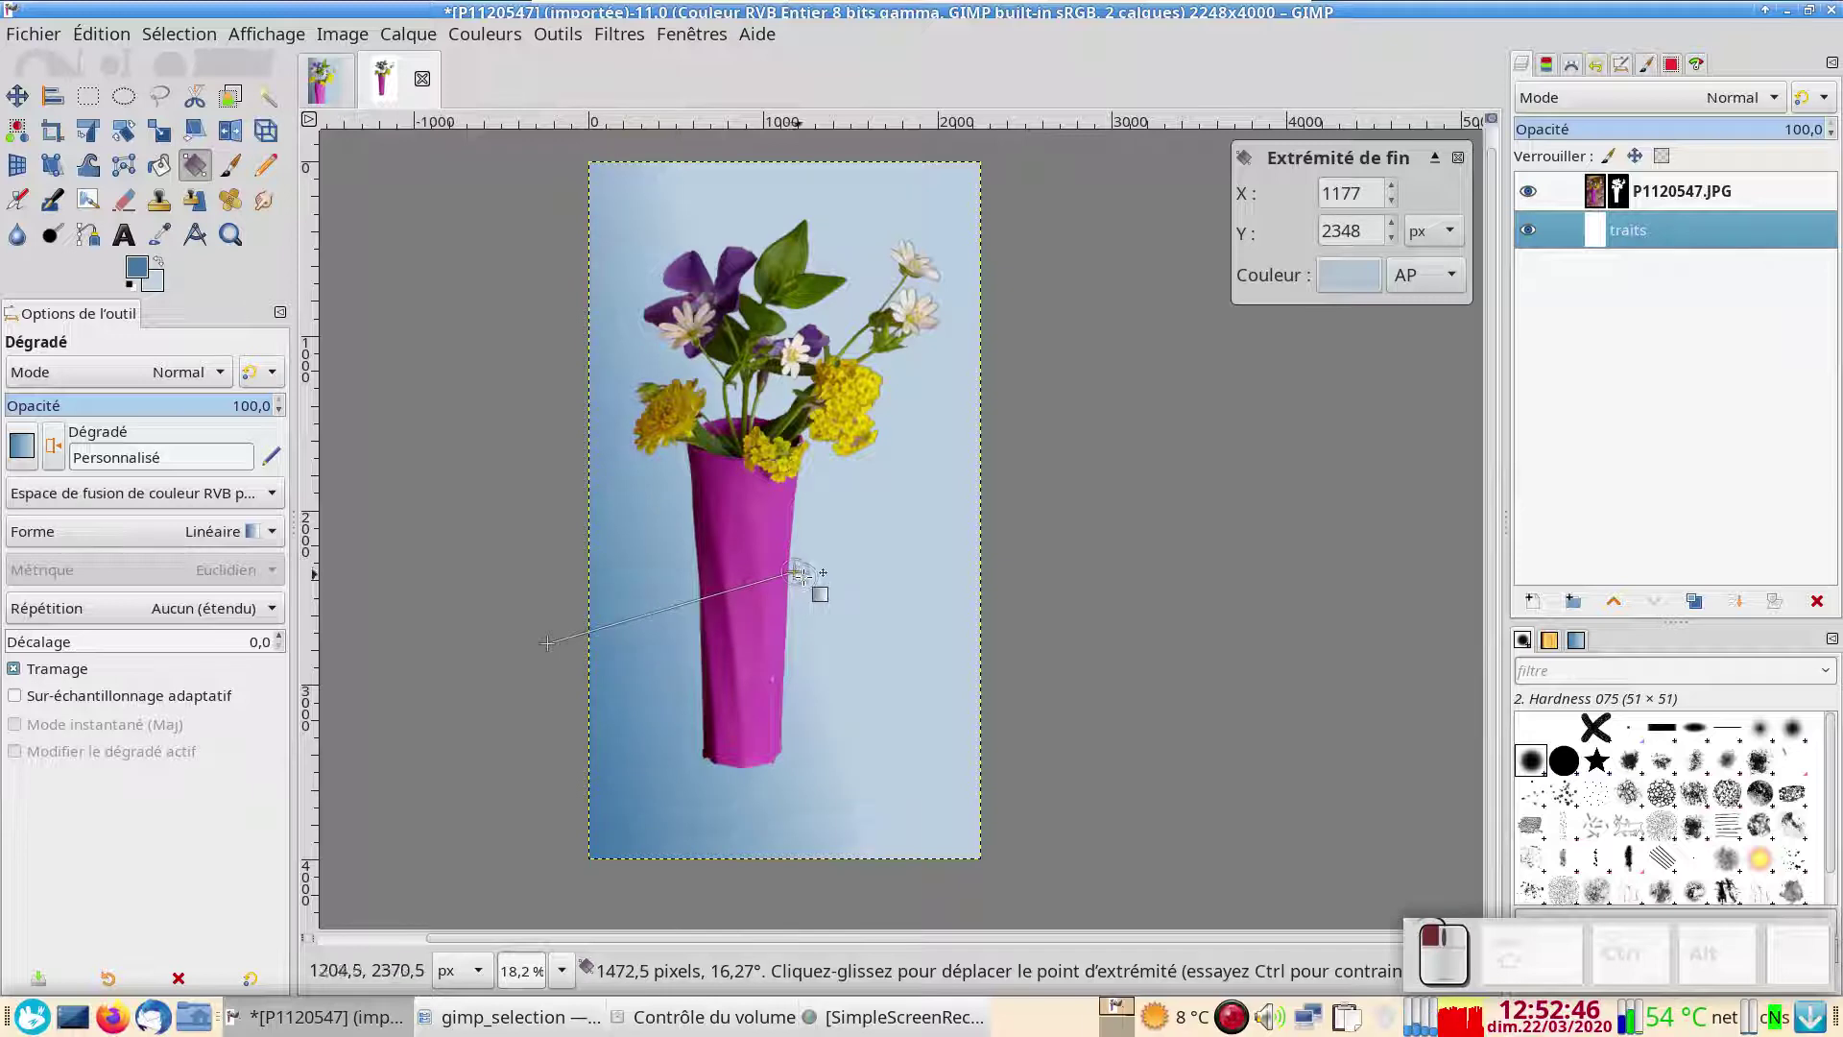
ctrl+scroll(1083, 727, up, 2)
drag(797, 499, 1072, 566)
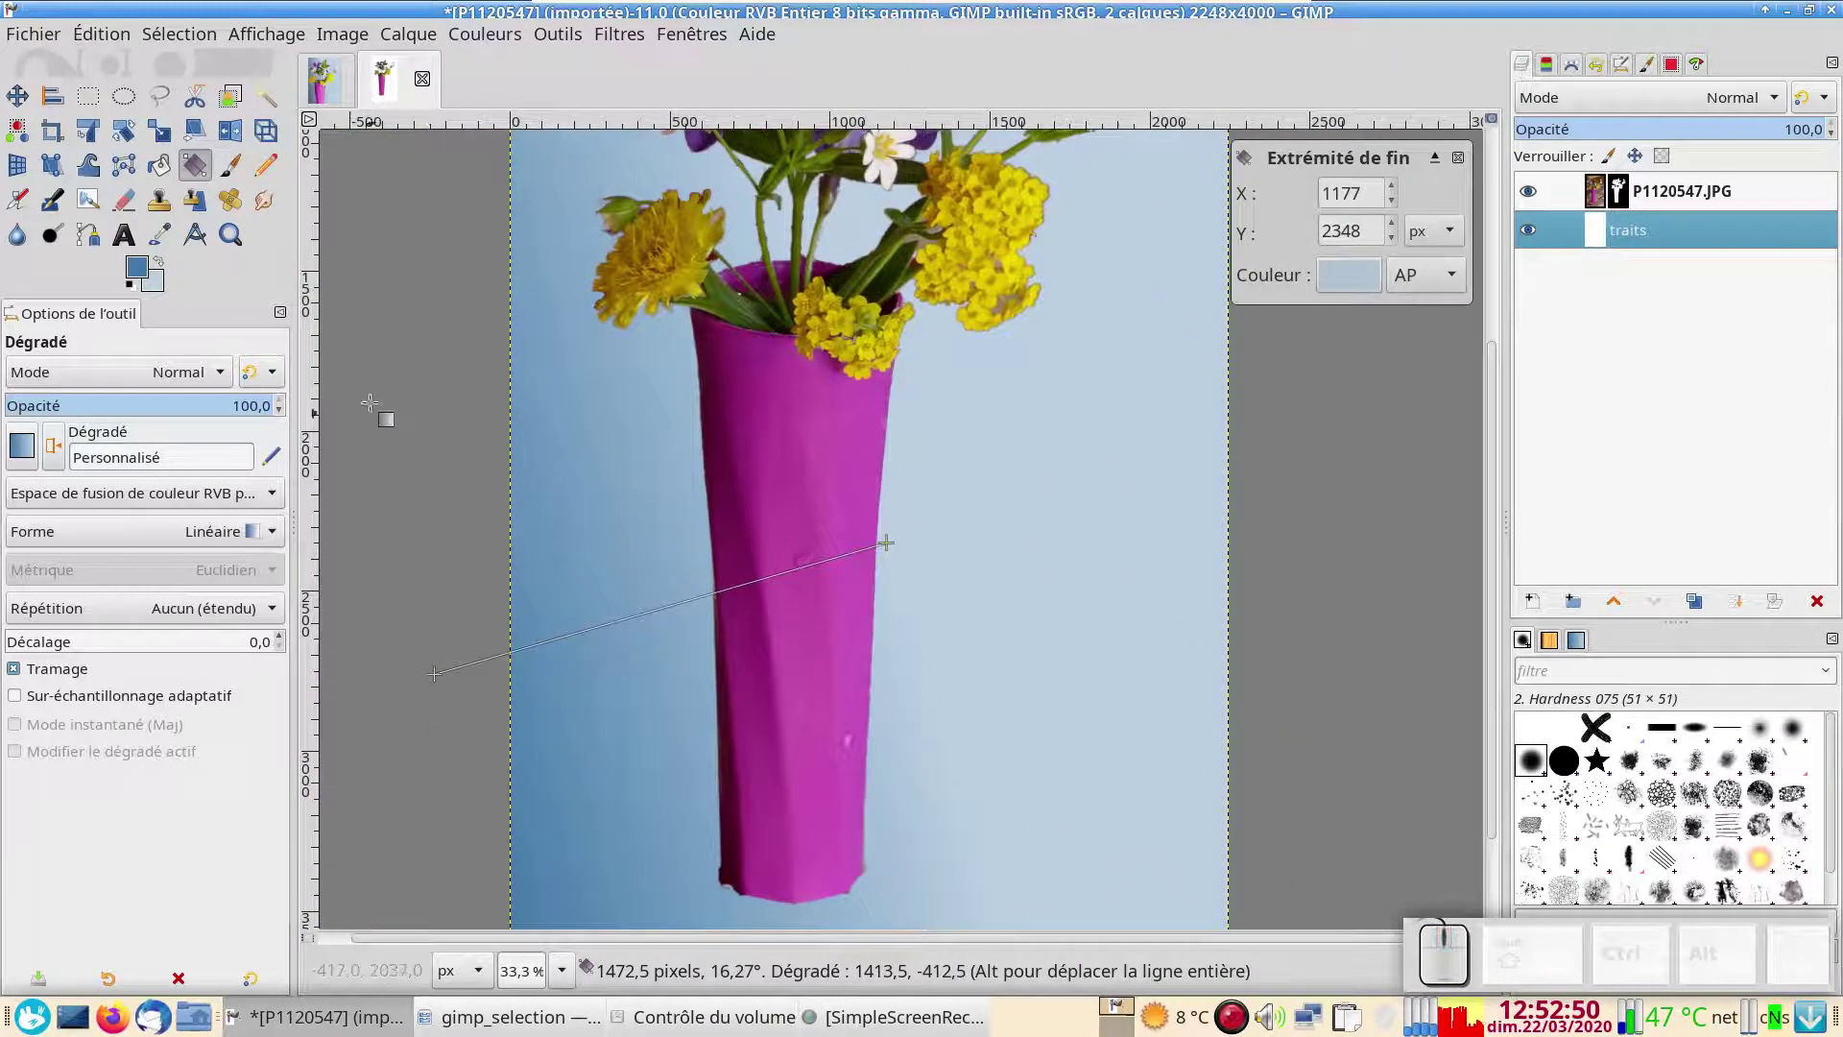
right_click(439, 357)
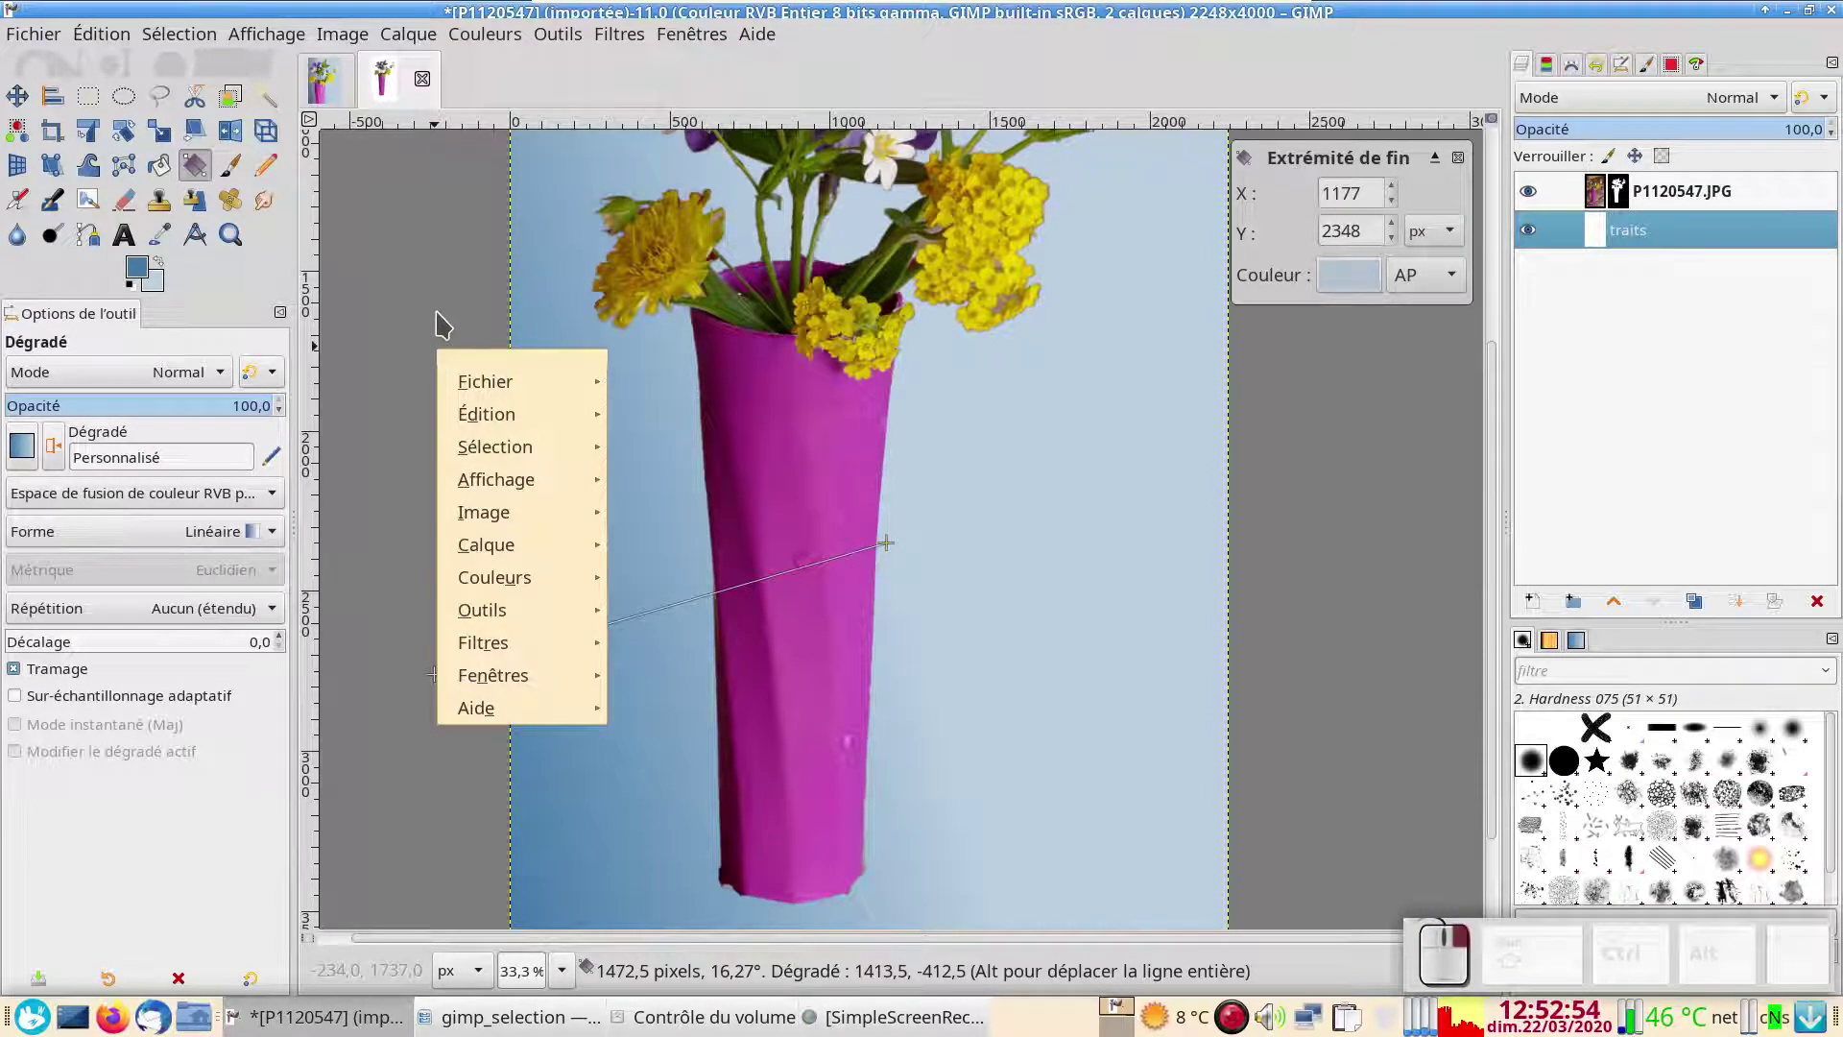
click(452, 319)
drag(453, 318, 461, 334)
scroll(461, 333, left, 2)
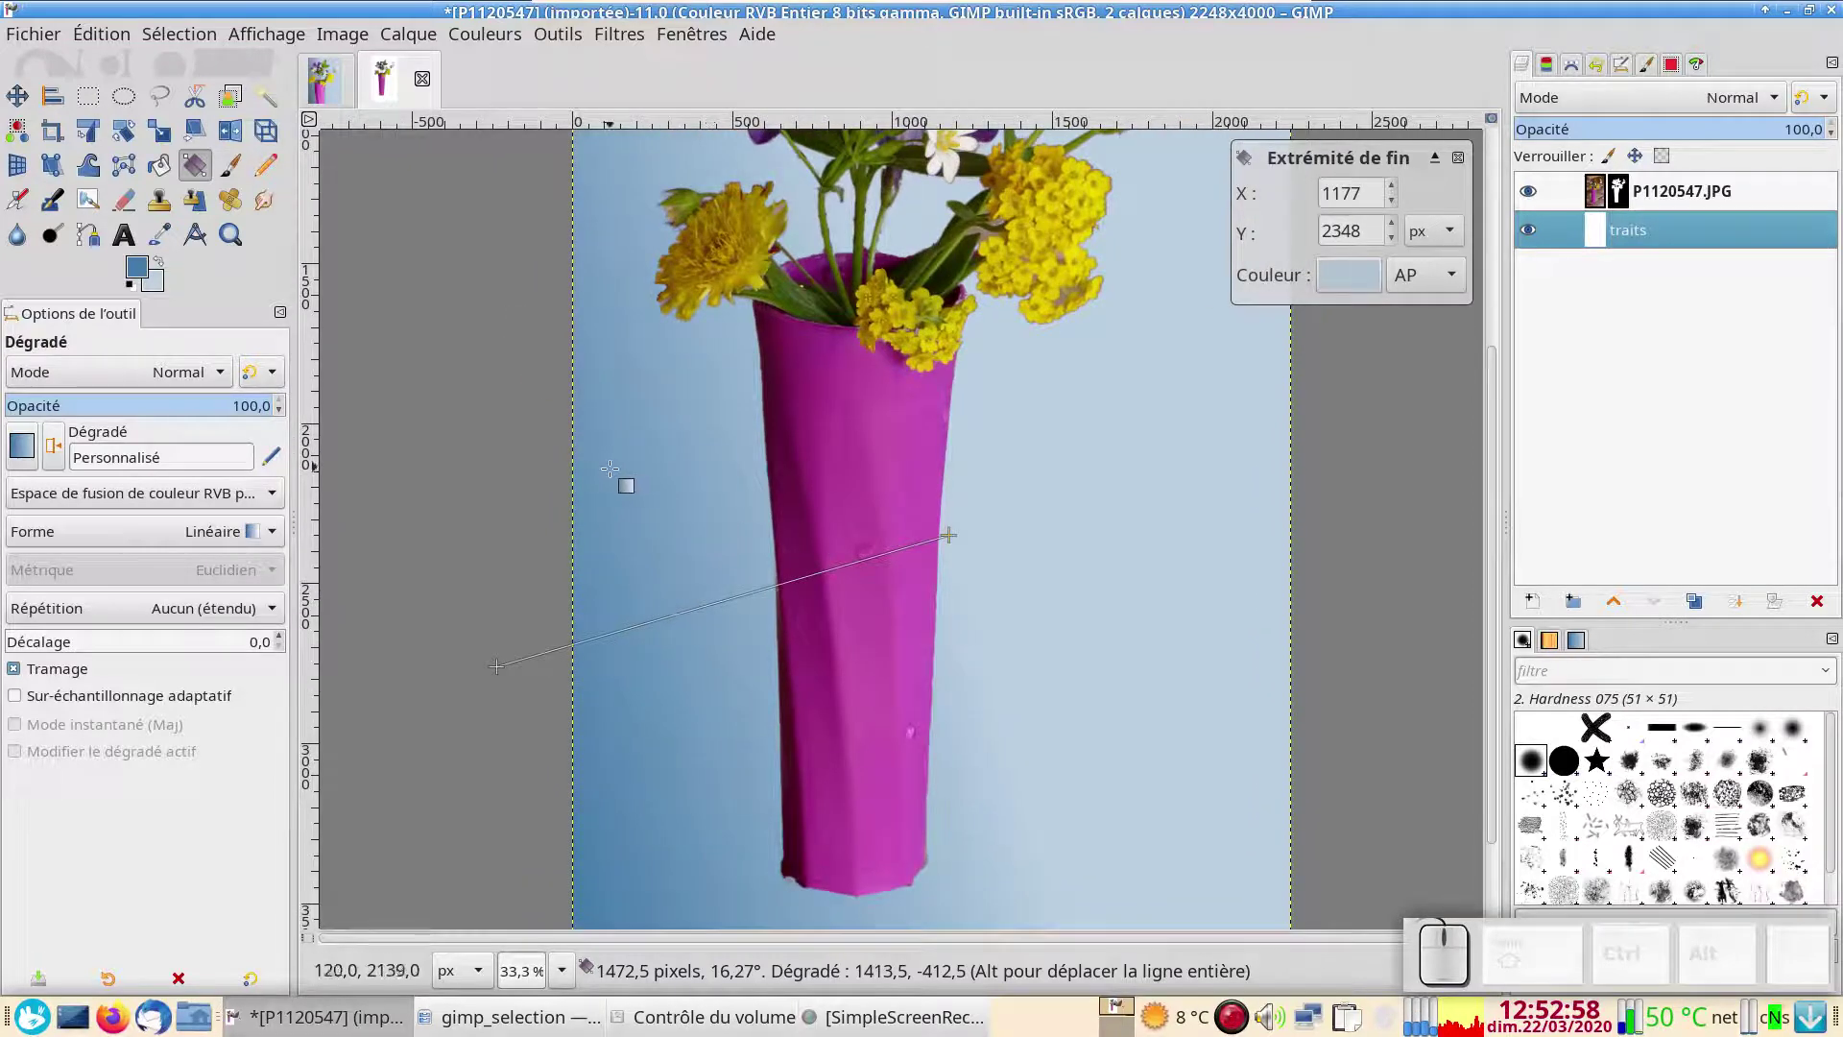
key(Return)
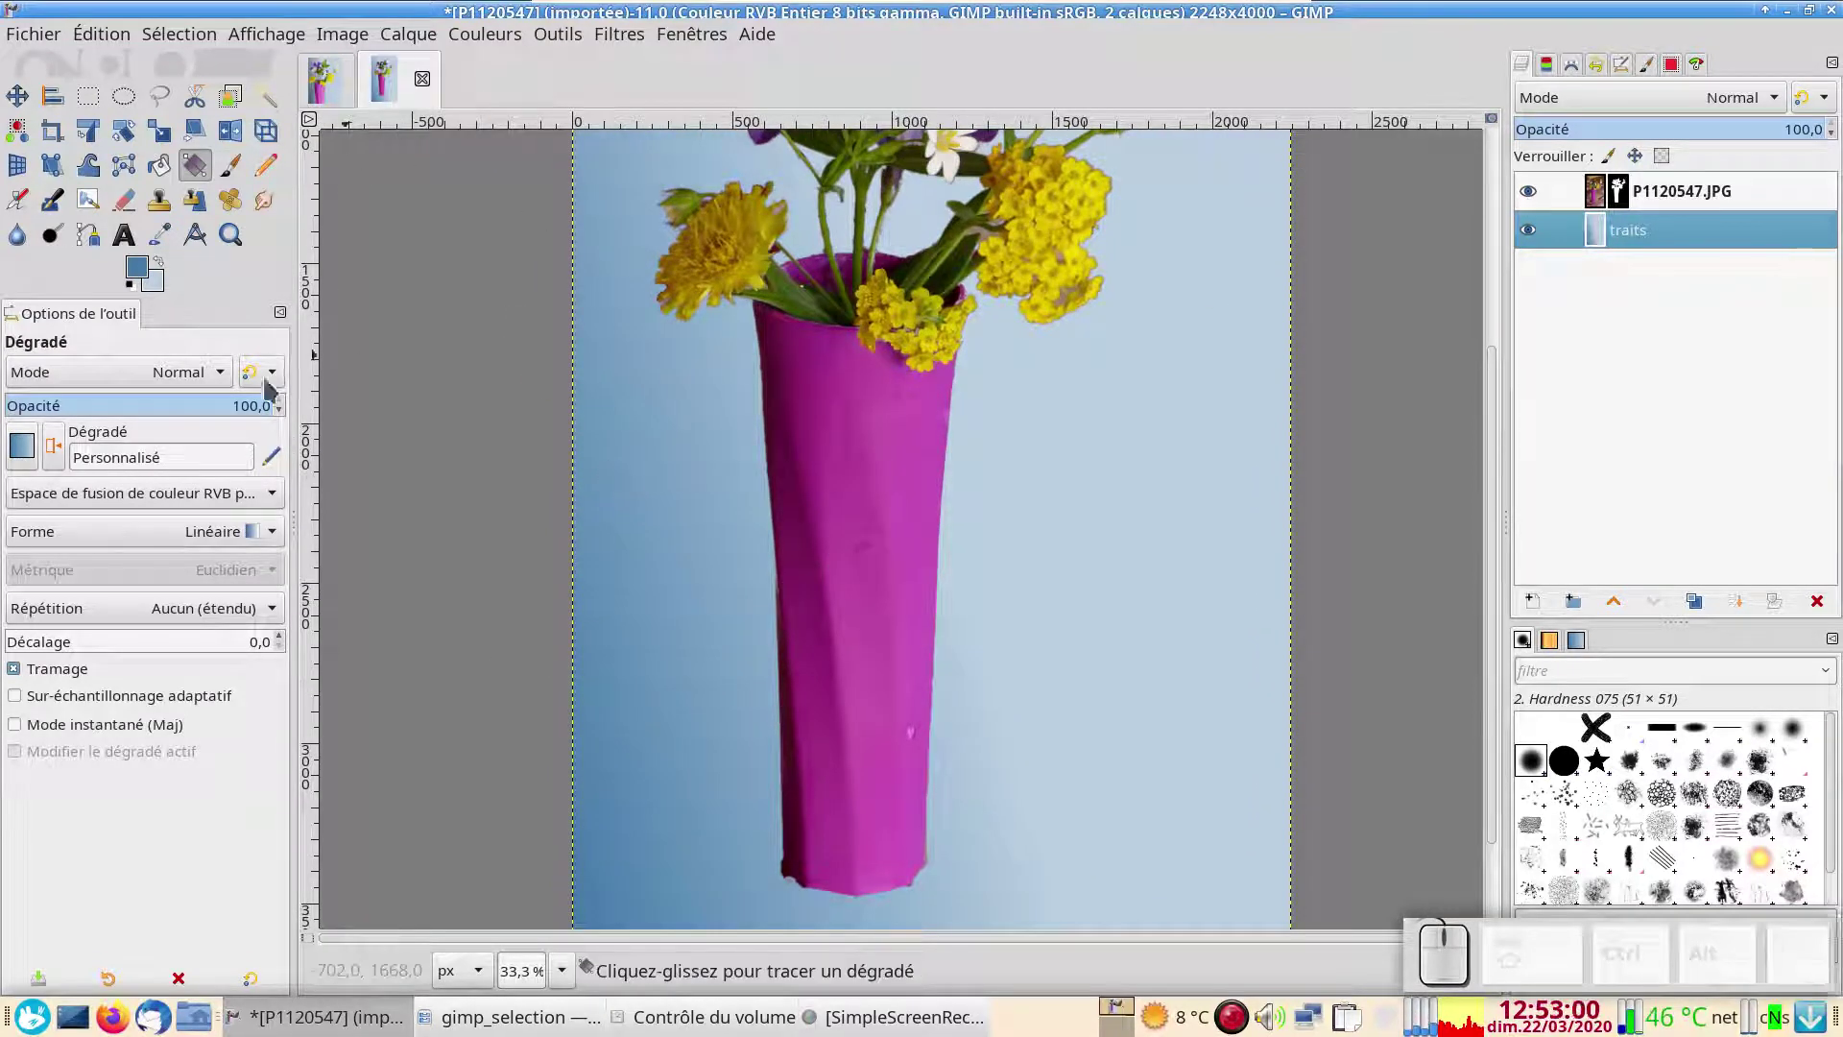
Crop the image to its full 2248 px width and about 2937 px height from the top edge, cutting off the vase's base
scroll(901, 690, down, 1)
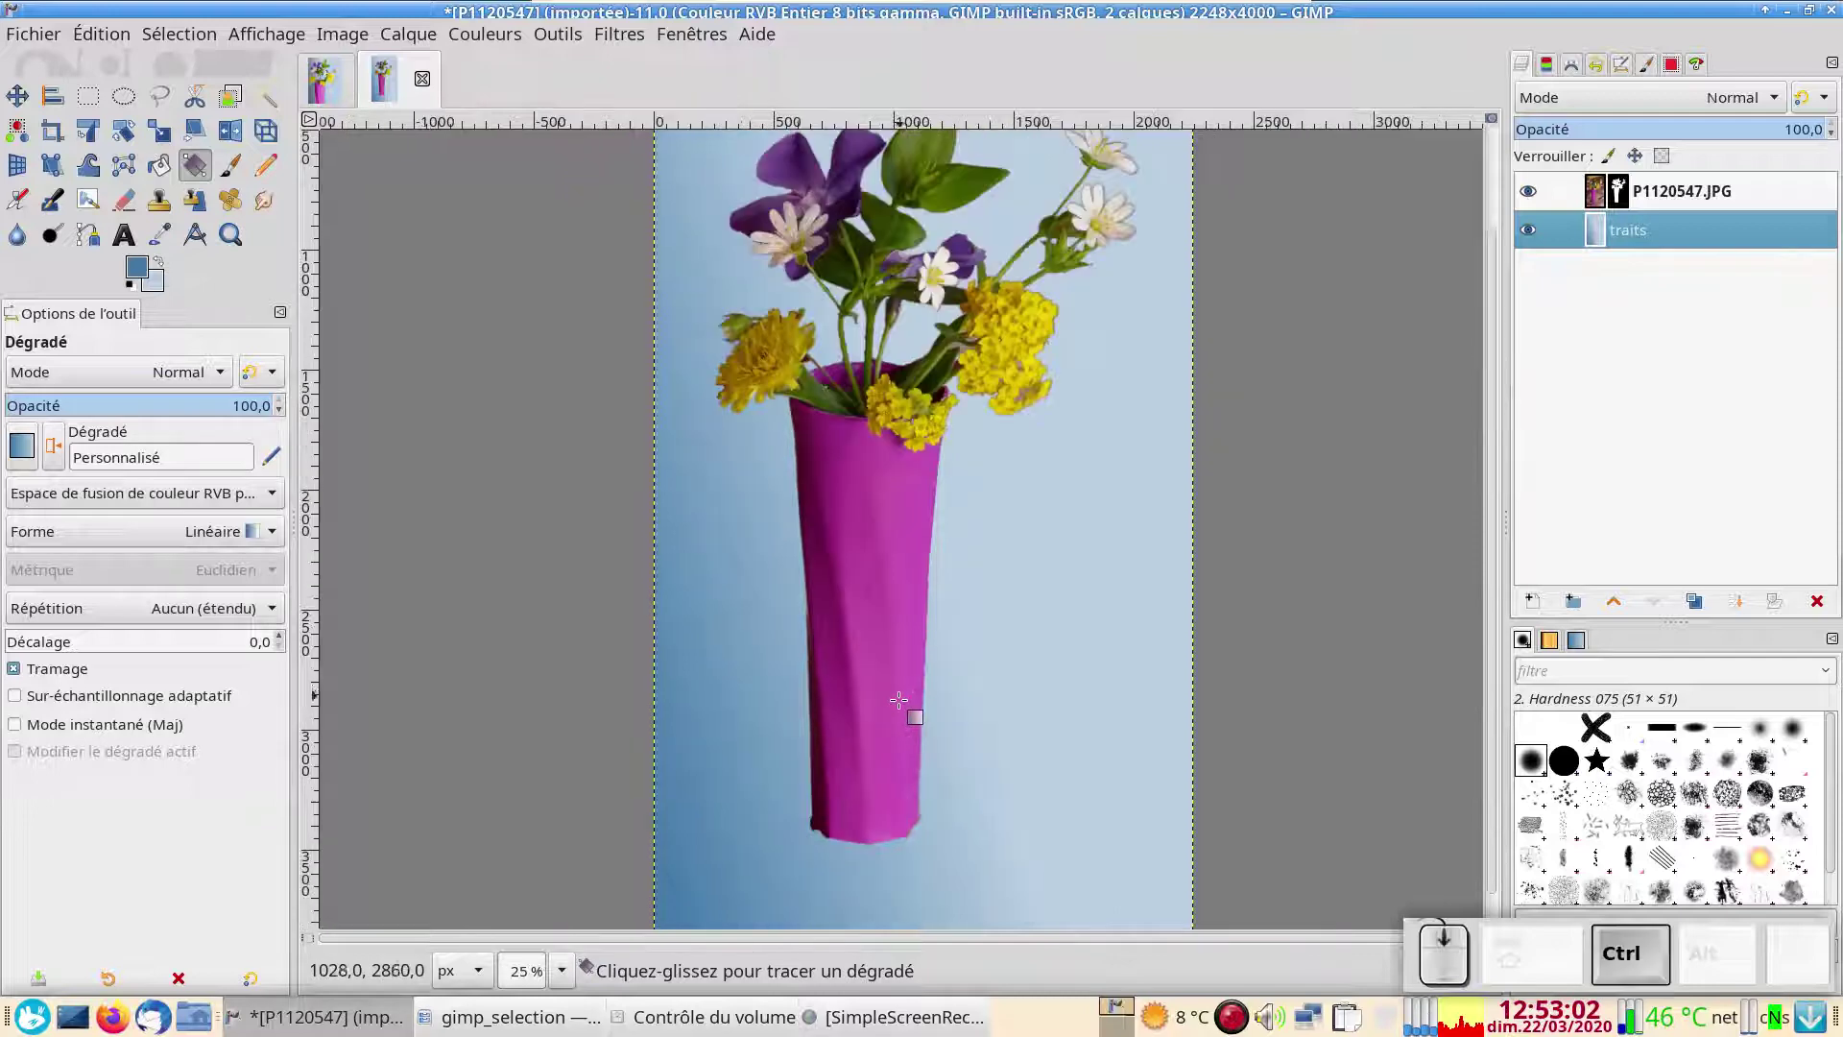
scroll(1028, 658, down, 1)
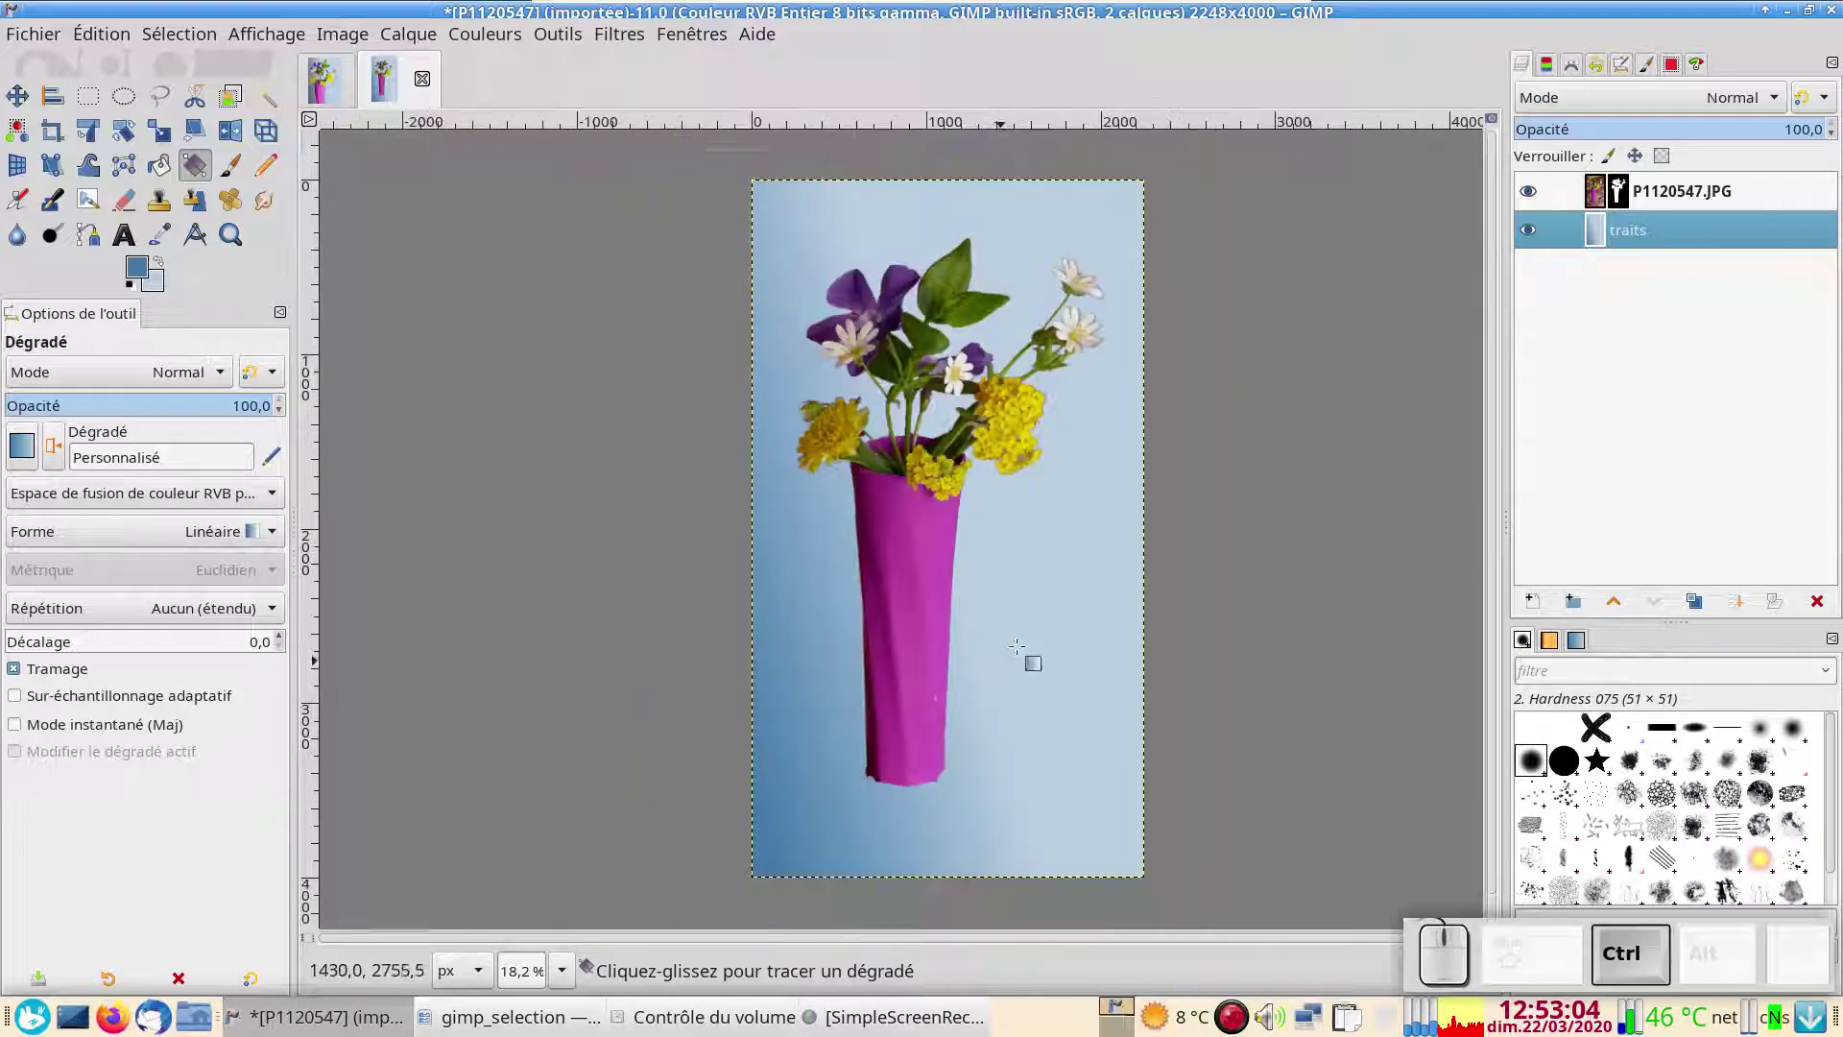
drag(1028, 659, 945, 703)
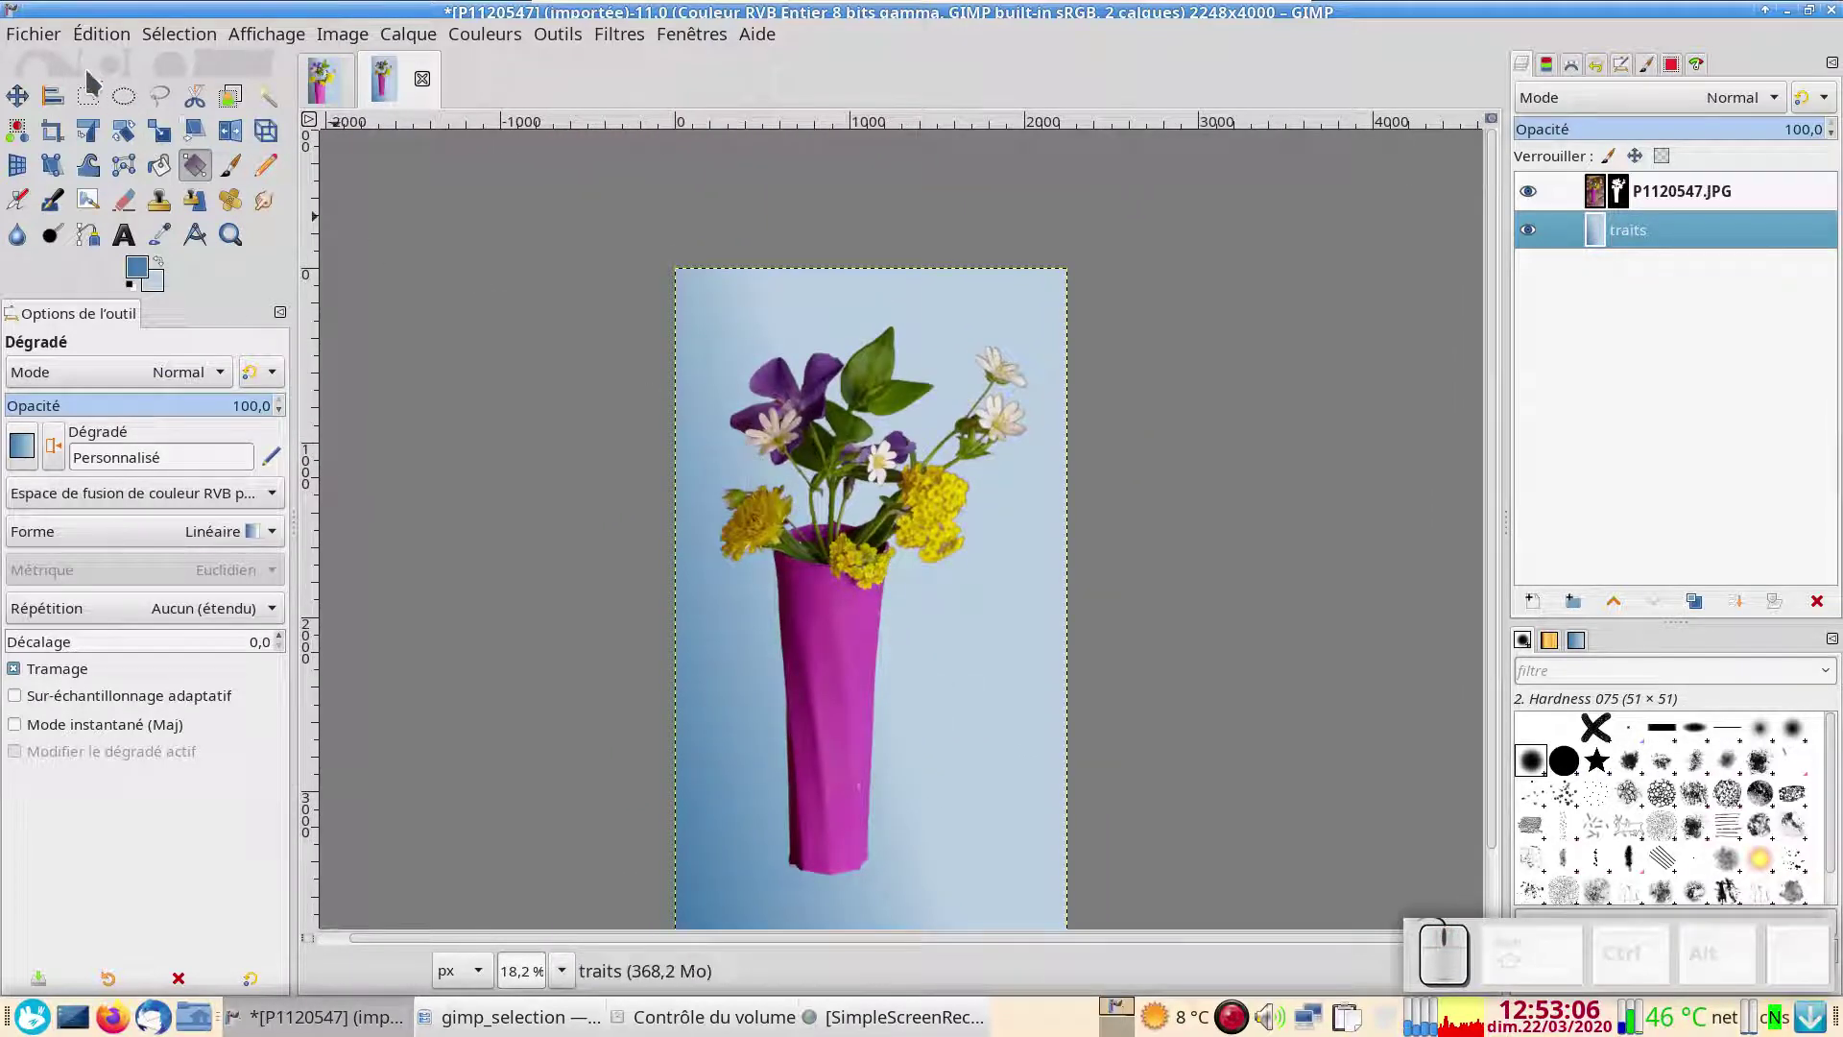
click(52, 132)
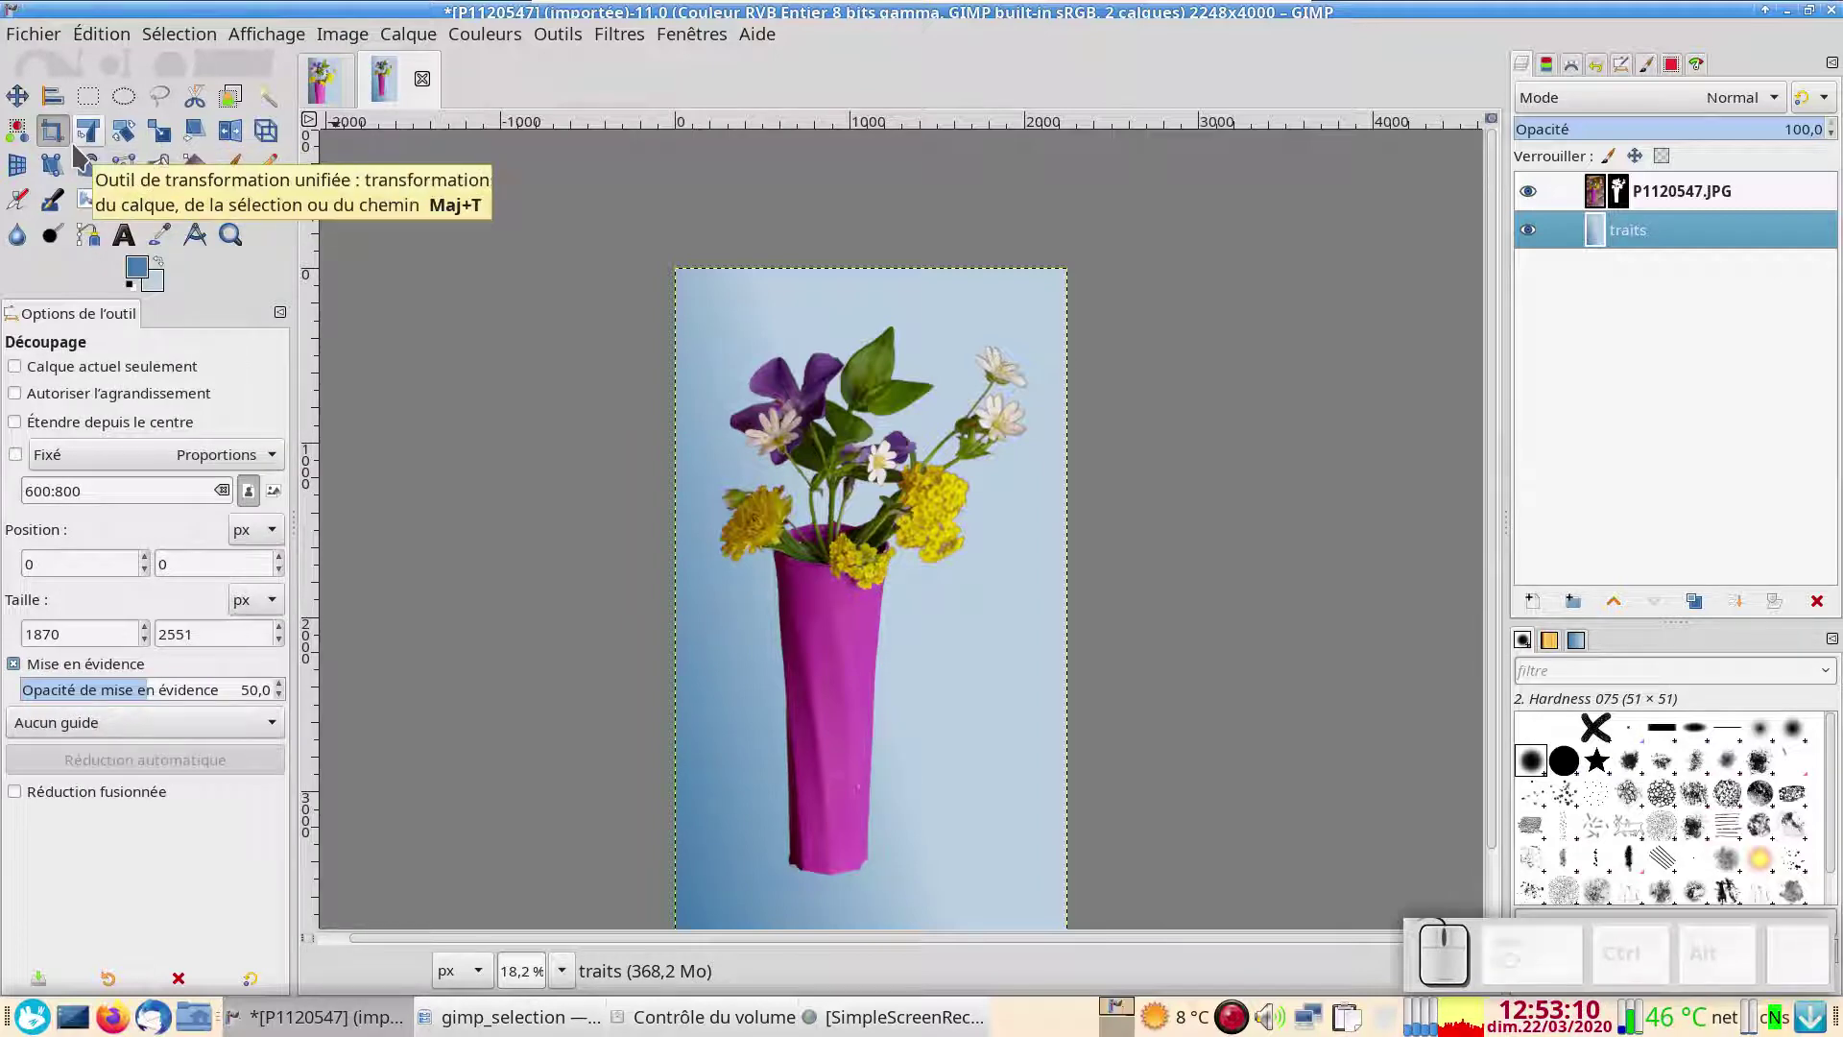
drag(576, 239, 1206, 759)
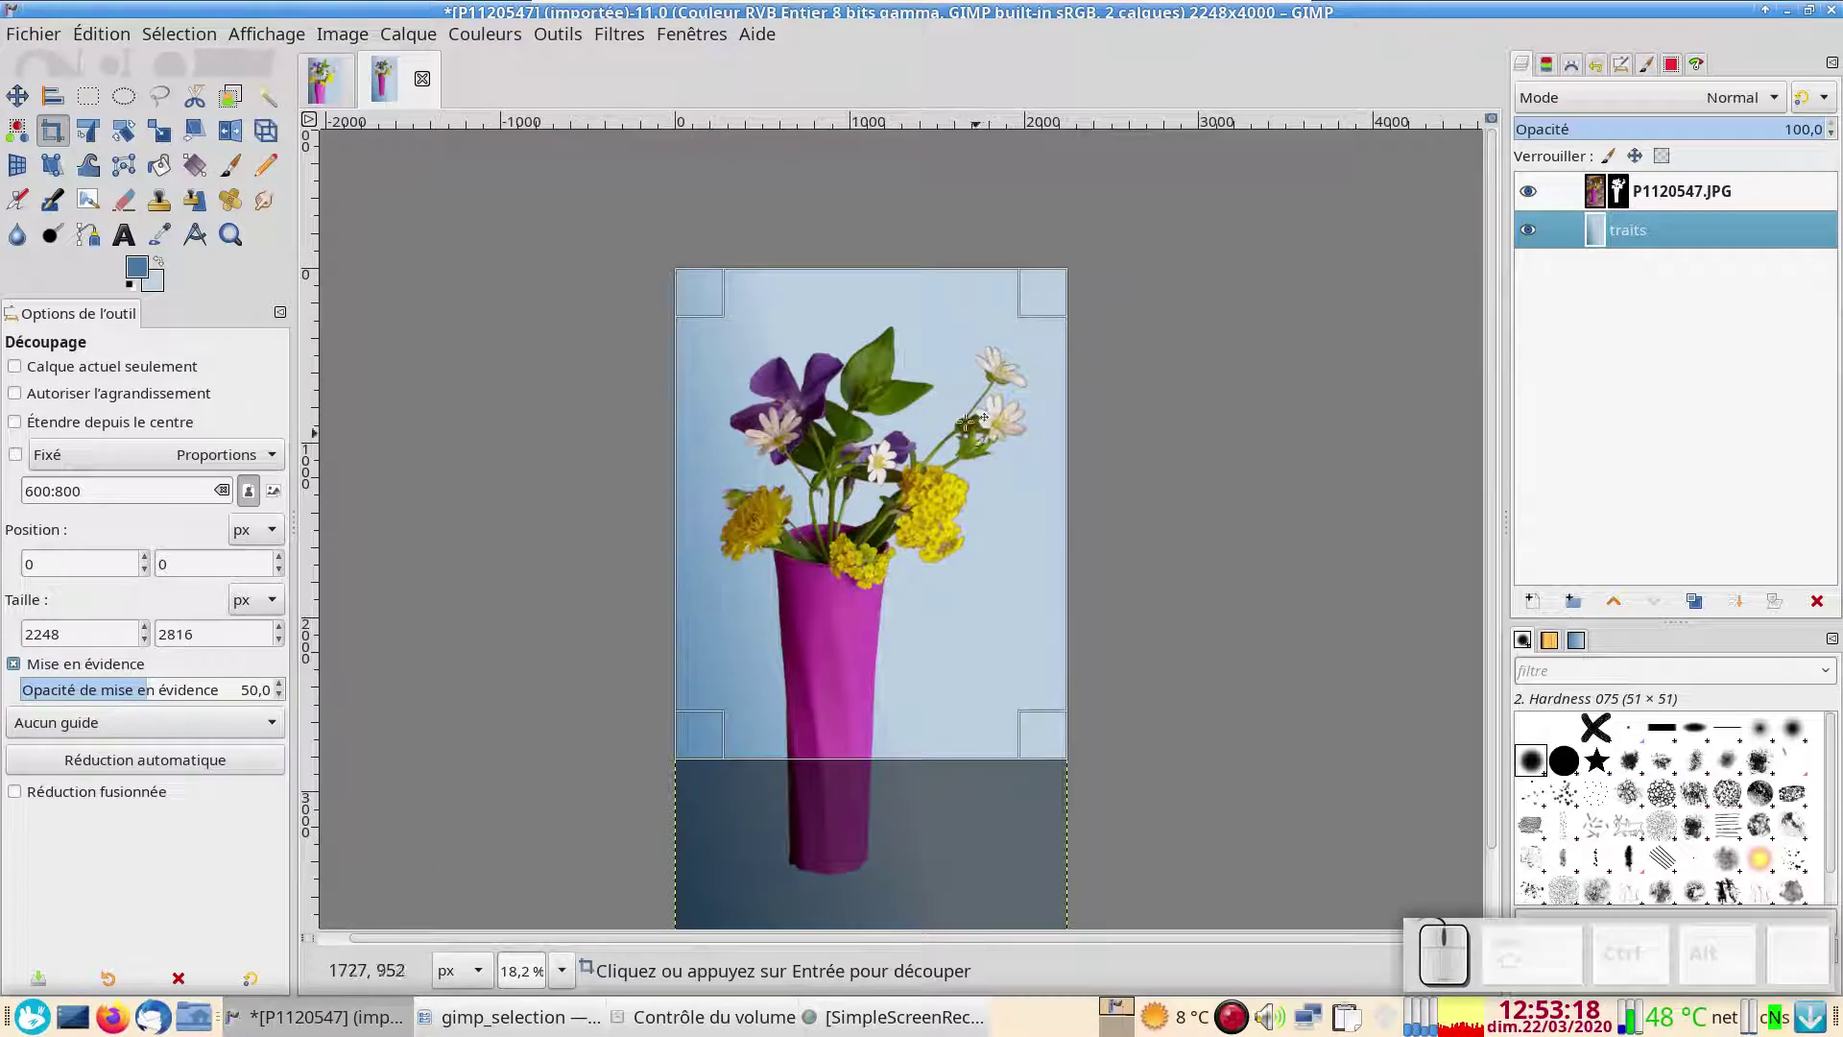
mouse_move(1018, 299)
mouse_down()
mouse_move(1040, 288)
mouse_move(1045, 309)
mouse_move(1039, 289)
mouse_up()
drag(1041, 730, 1043, 746)
click(1043, 746)
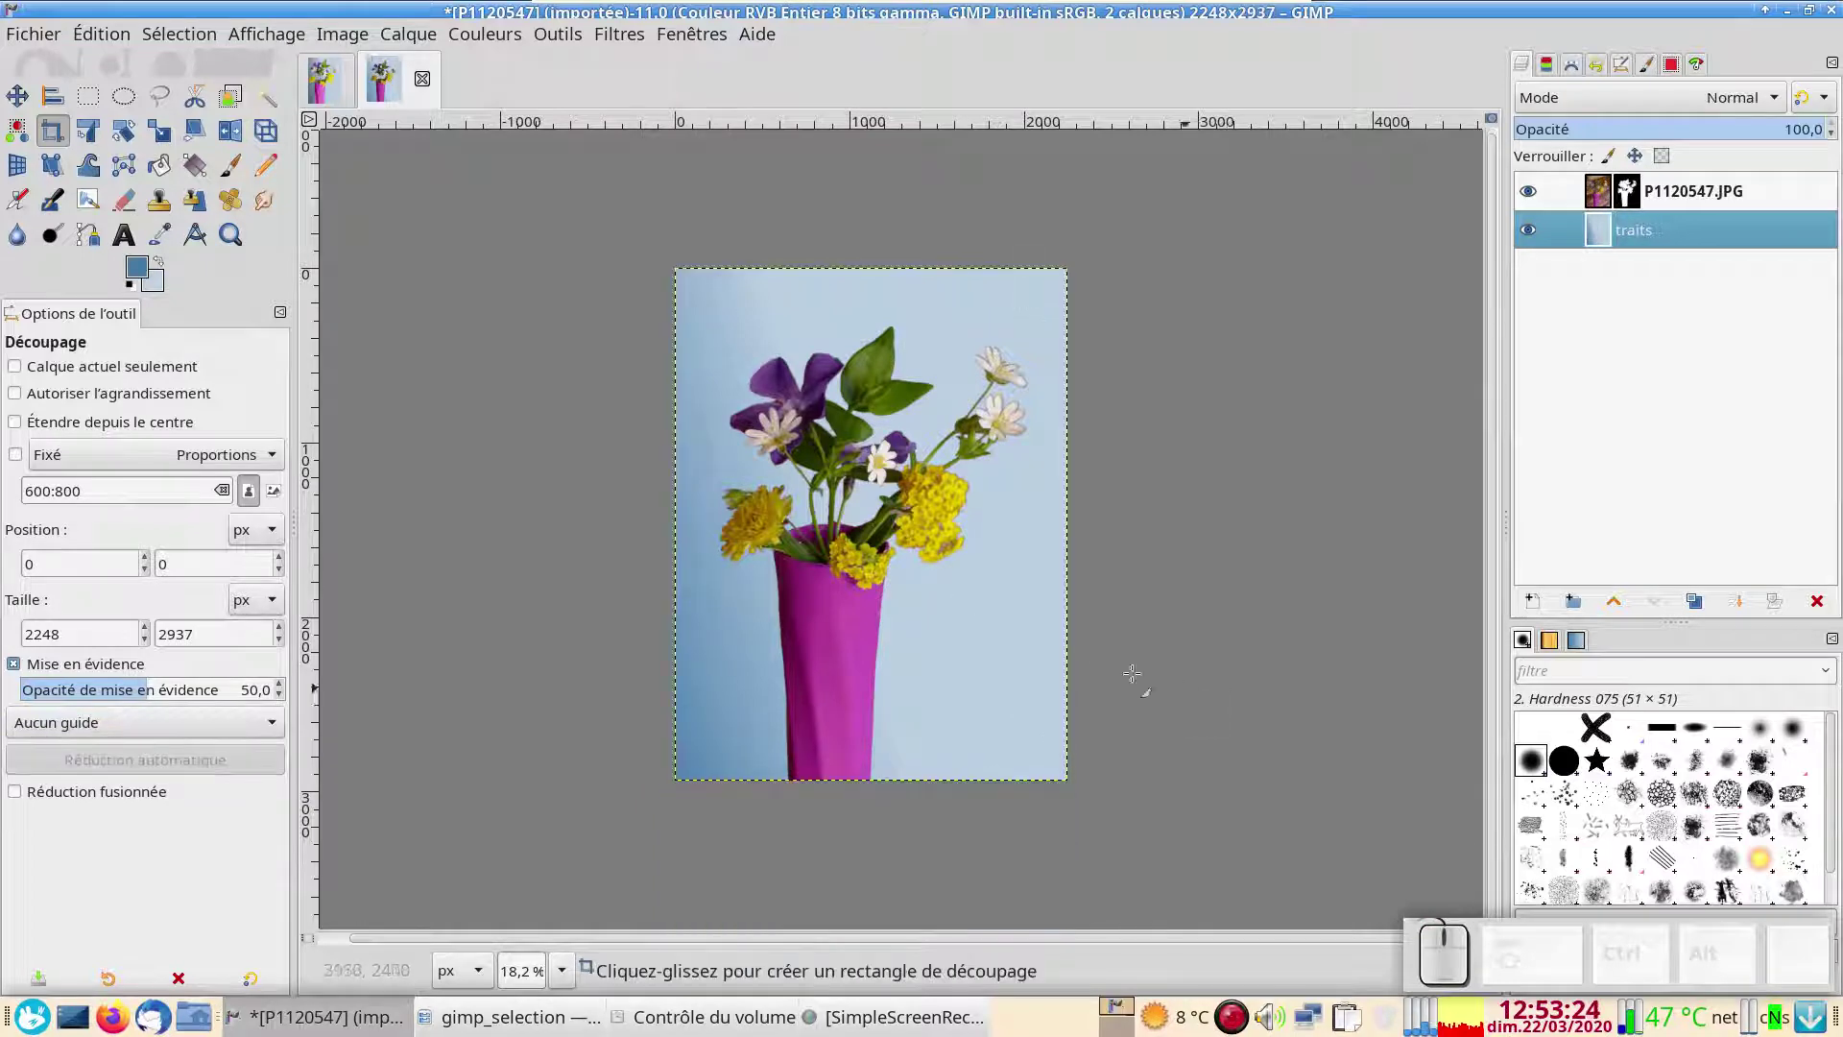
Brighten the P1120547.JPG layer's image with Curves, raising the value curve at input 110 to output 137
ctrl+scroll(1049, 693, up, 1)
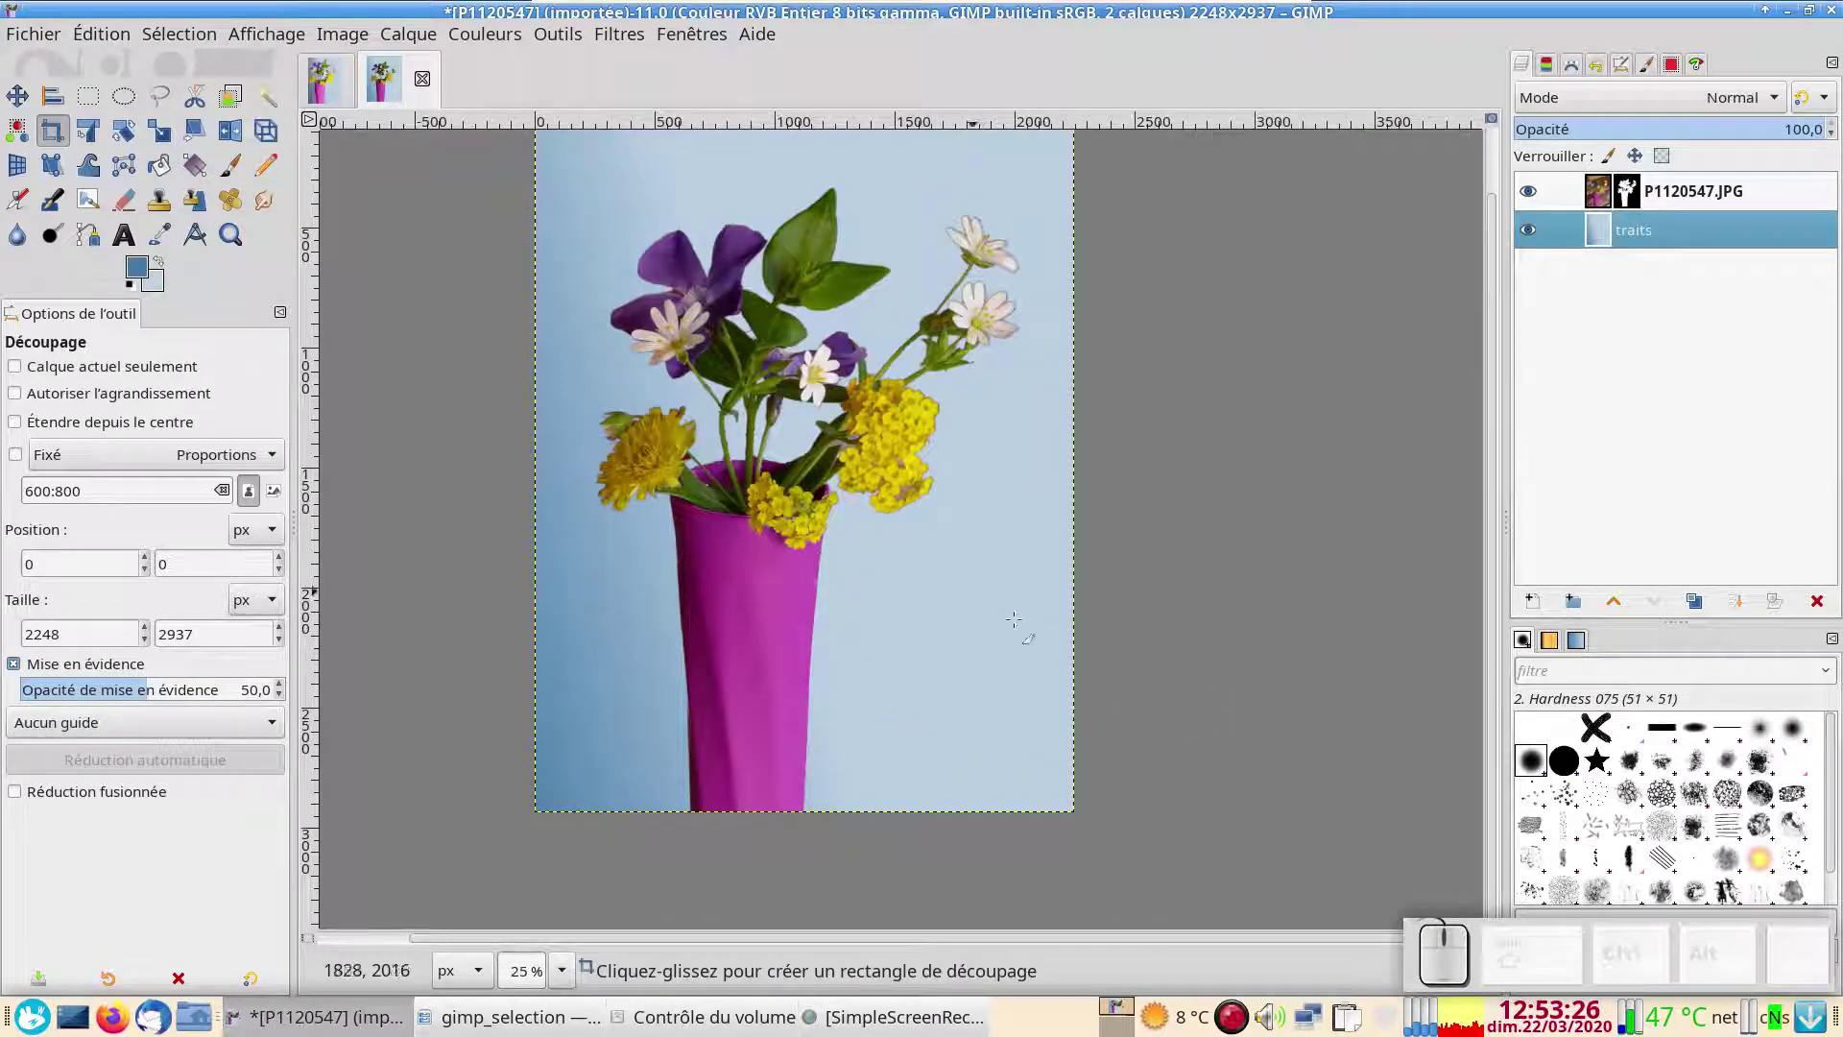
click(1605, 196)
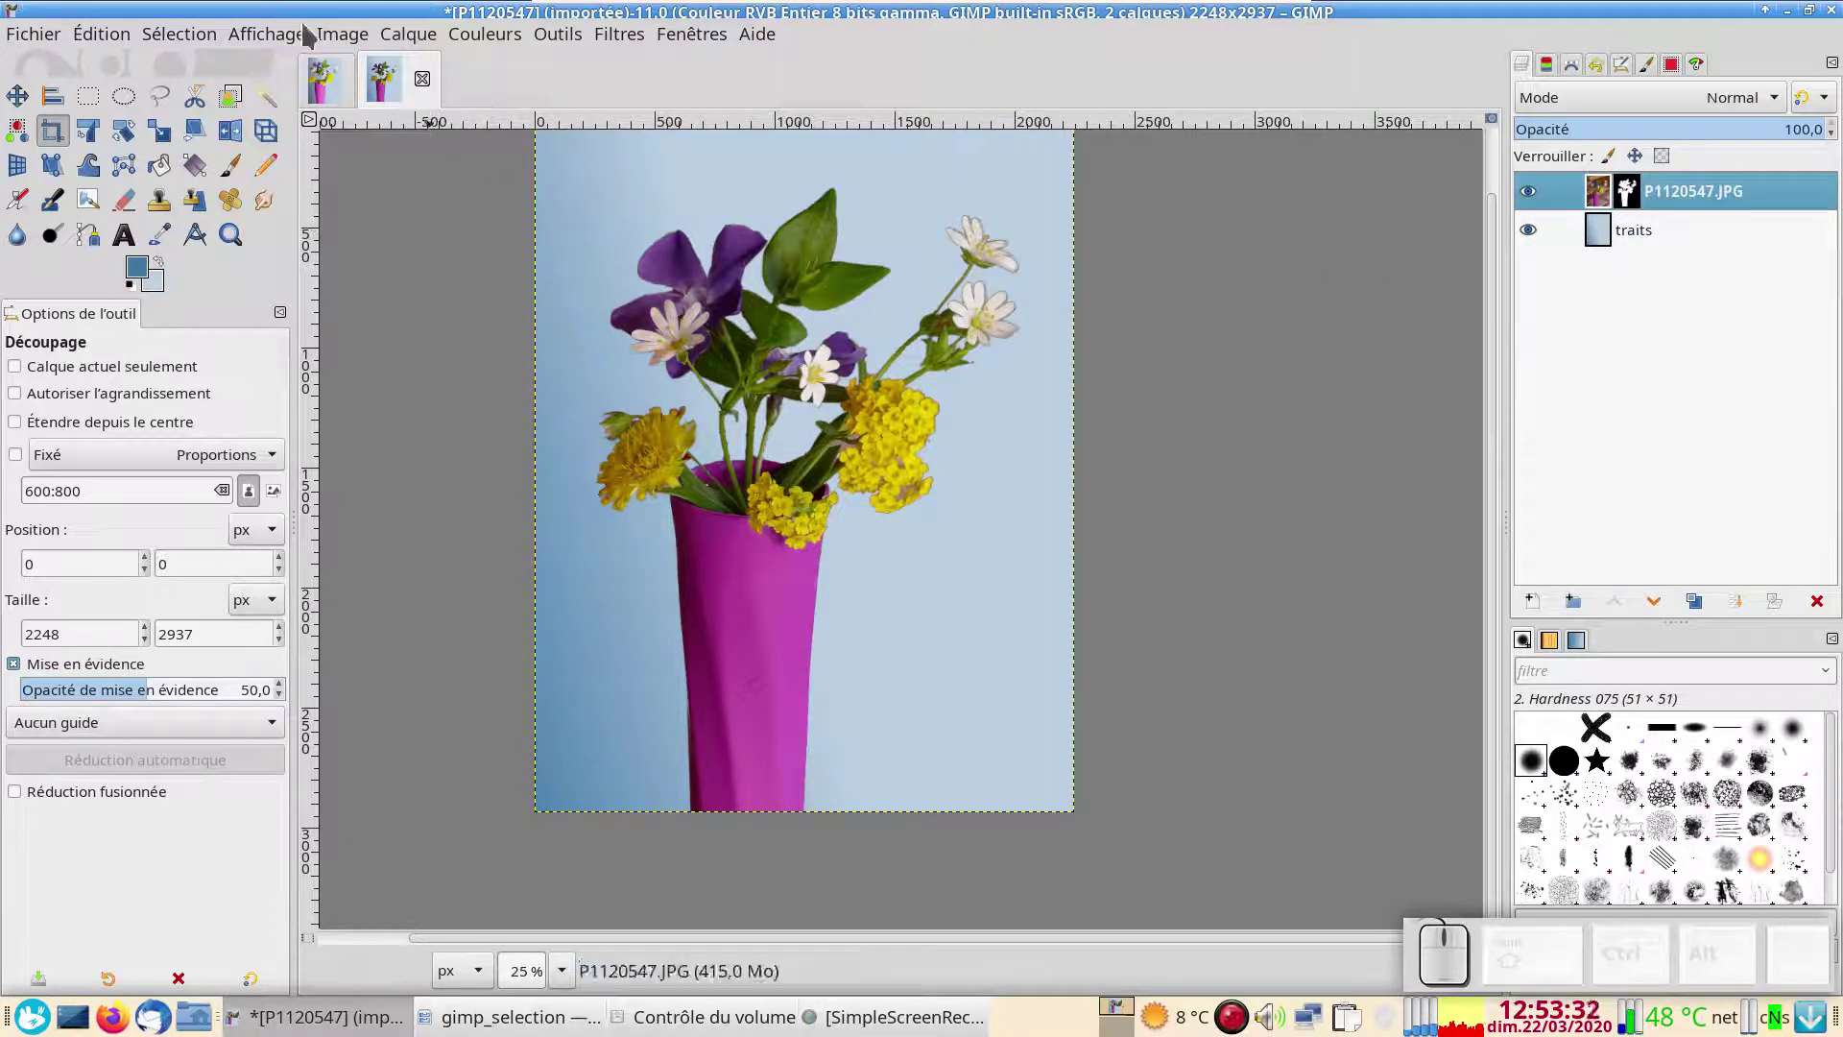
click(480, 41)
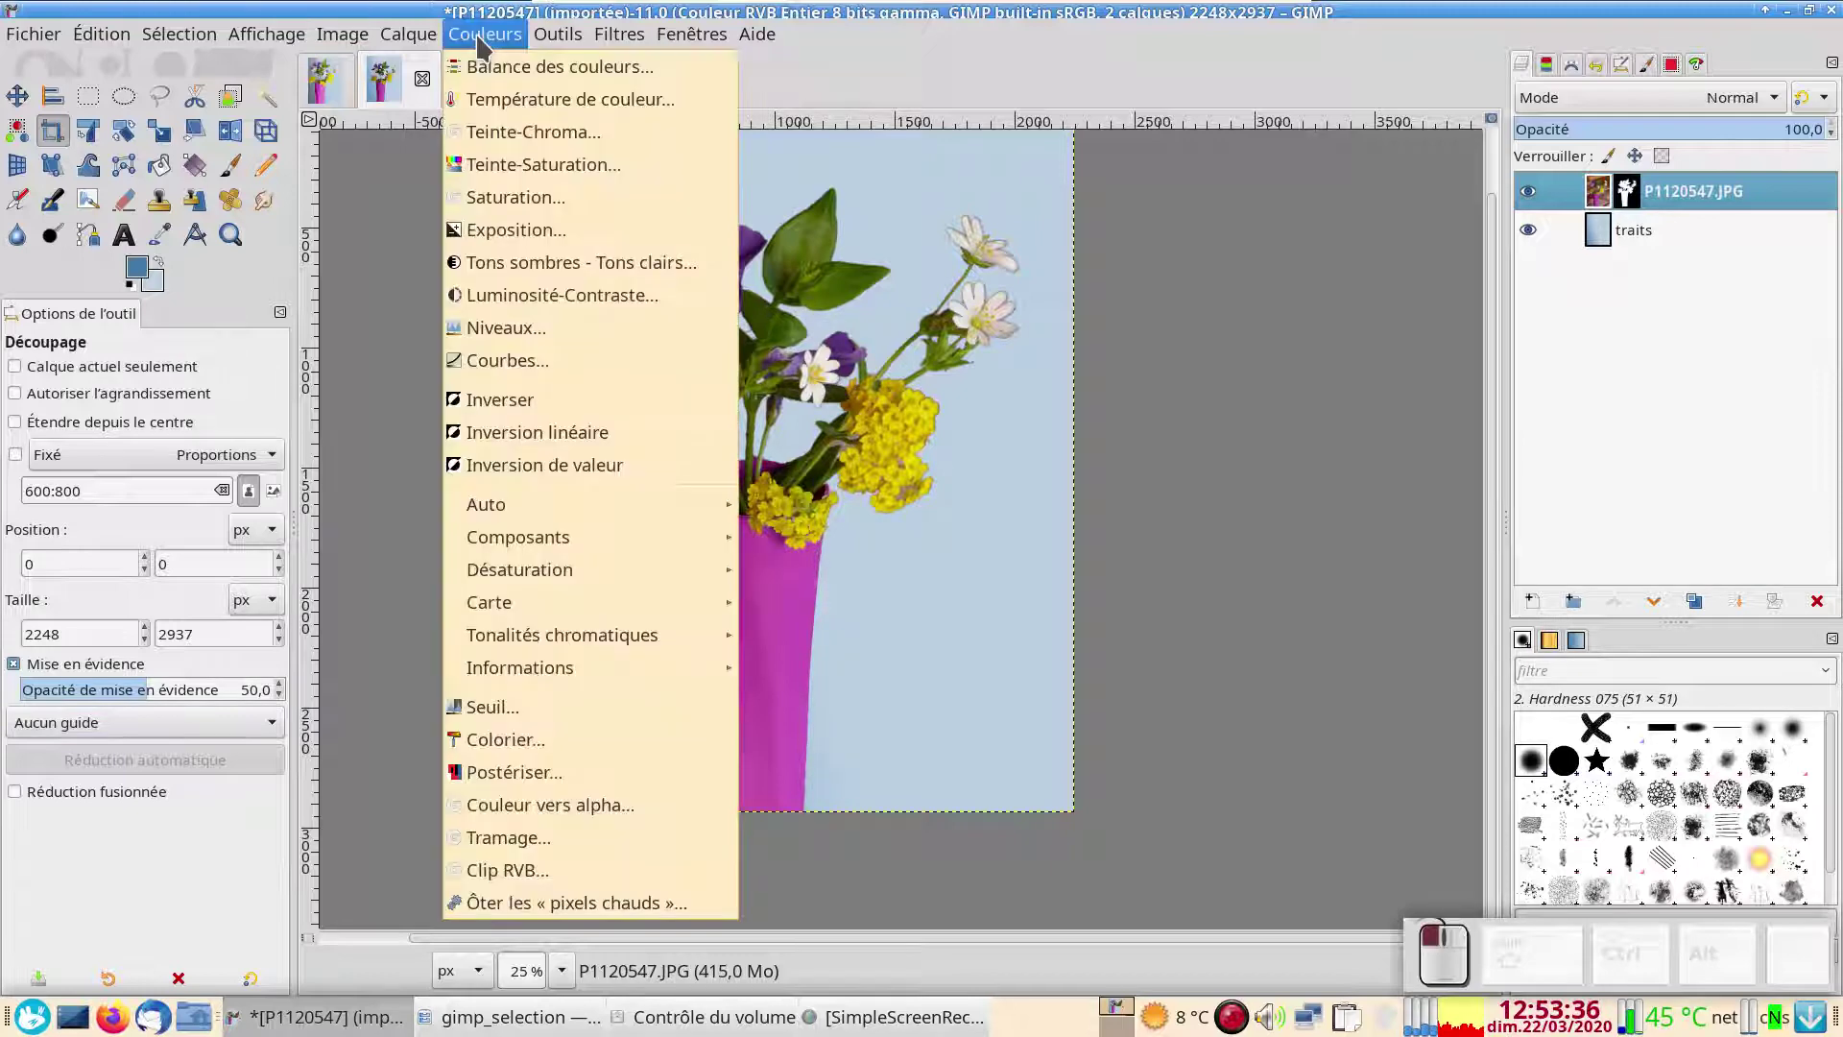
click(554, 362)
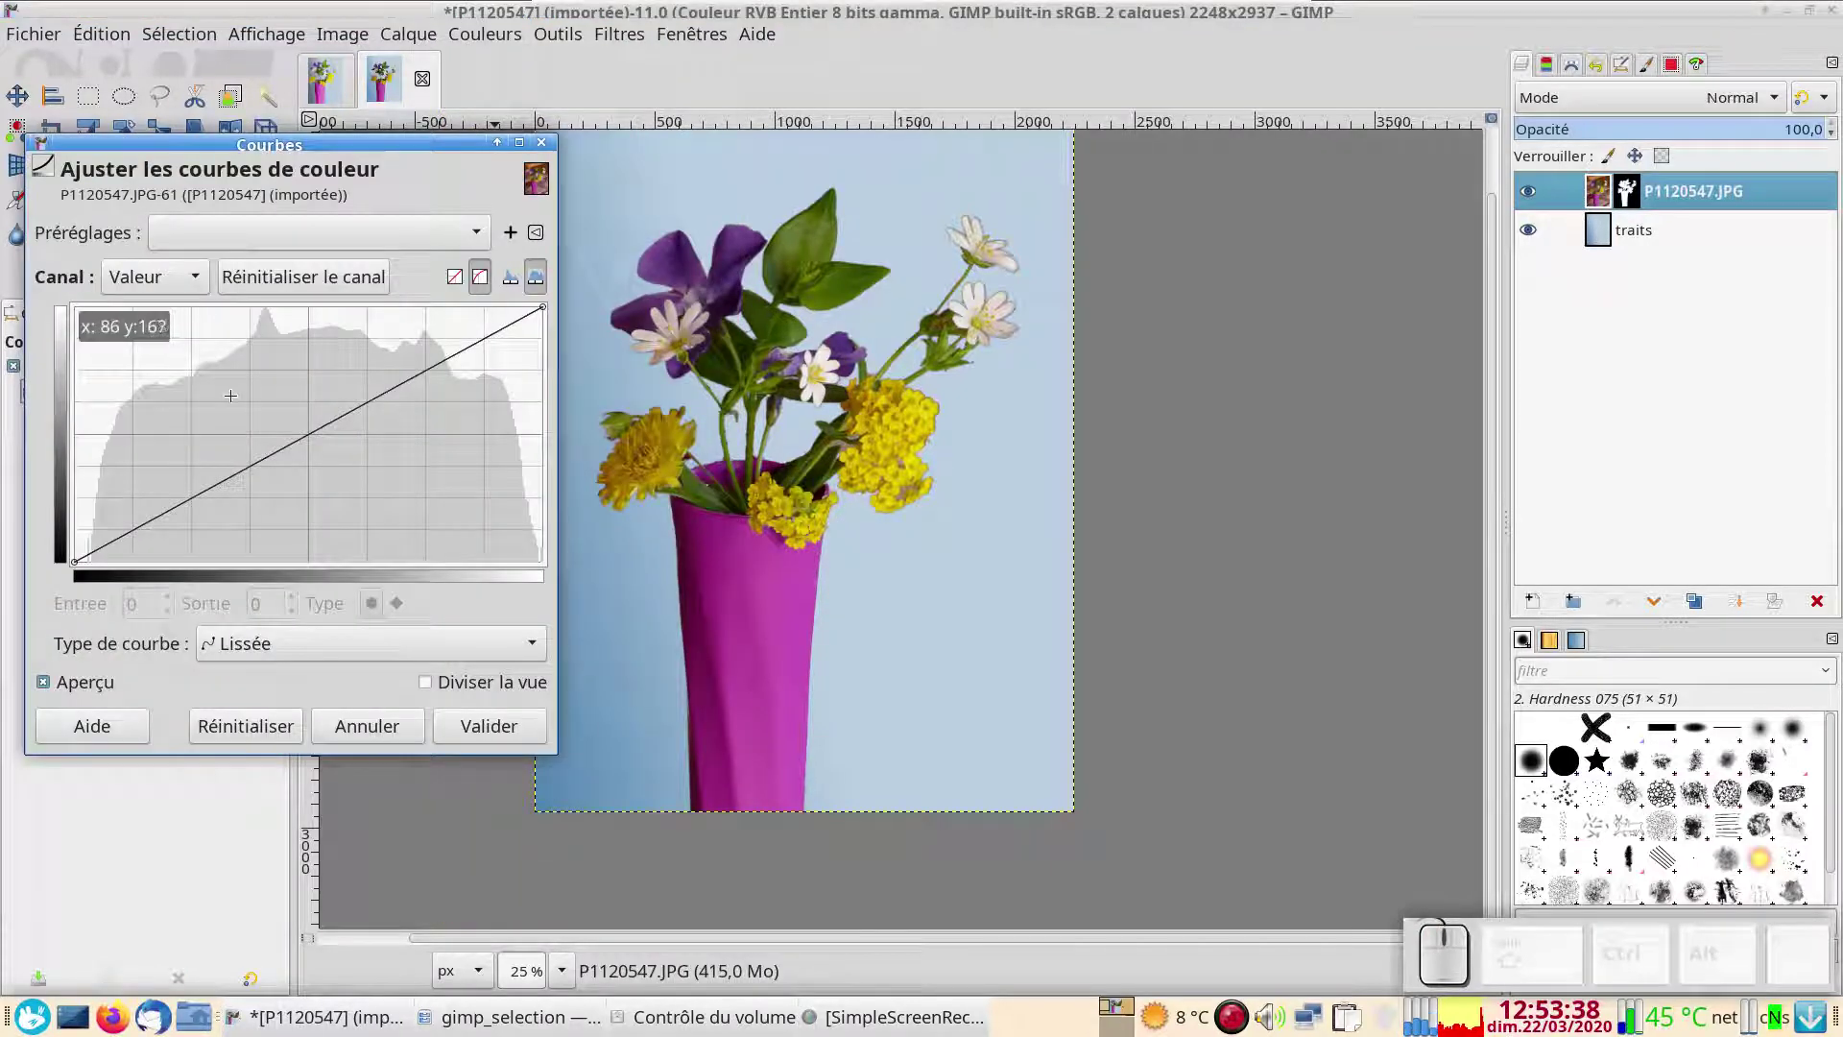
mouse_move(284, 447)
mouse_down()
mouse_move(269, 415)
mouse_move(240, 436)
mouse_move(275, 438)
mouse_move(273, 419)
mouse_up()
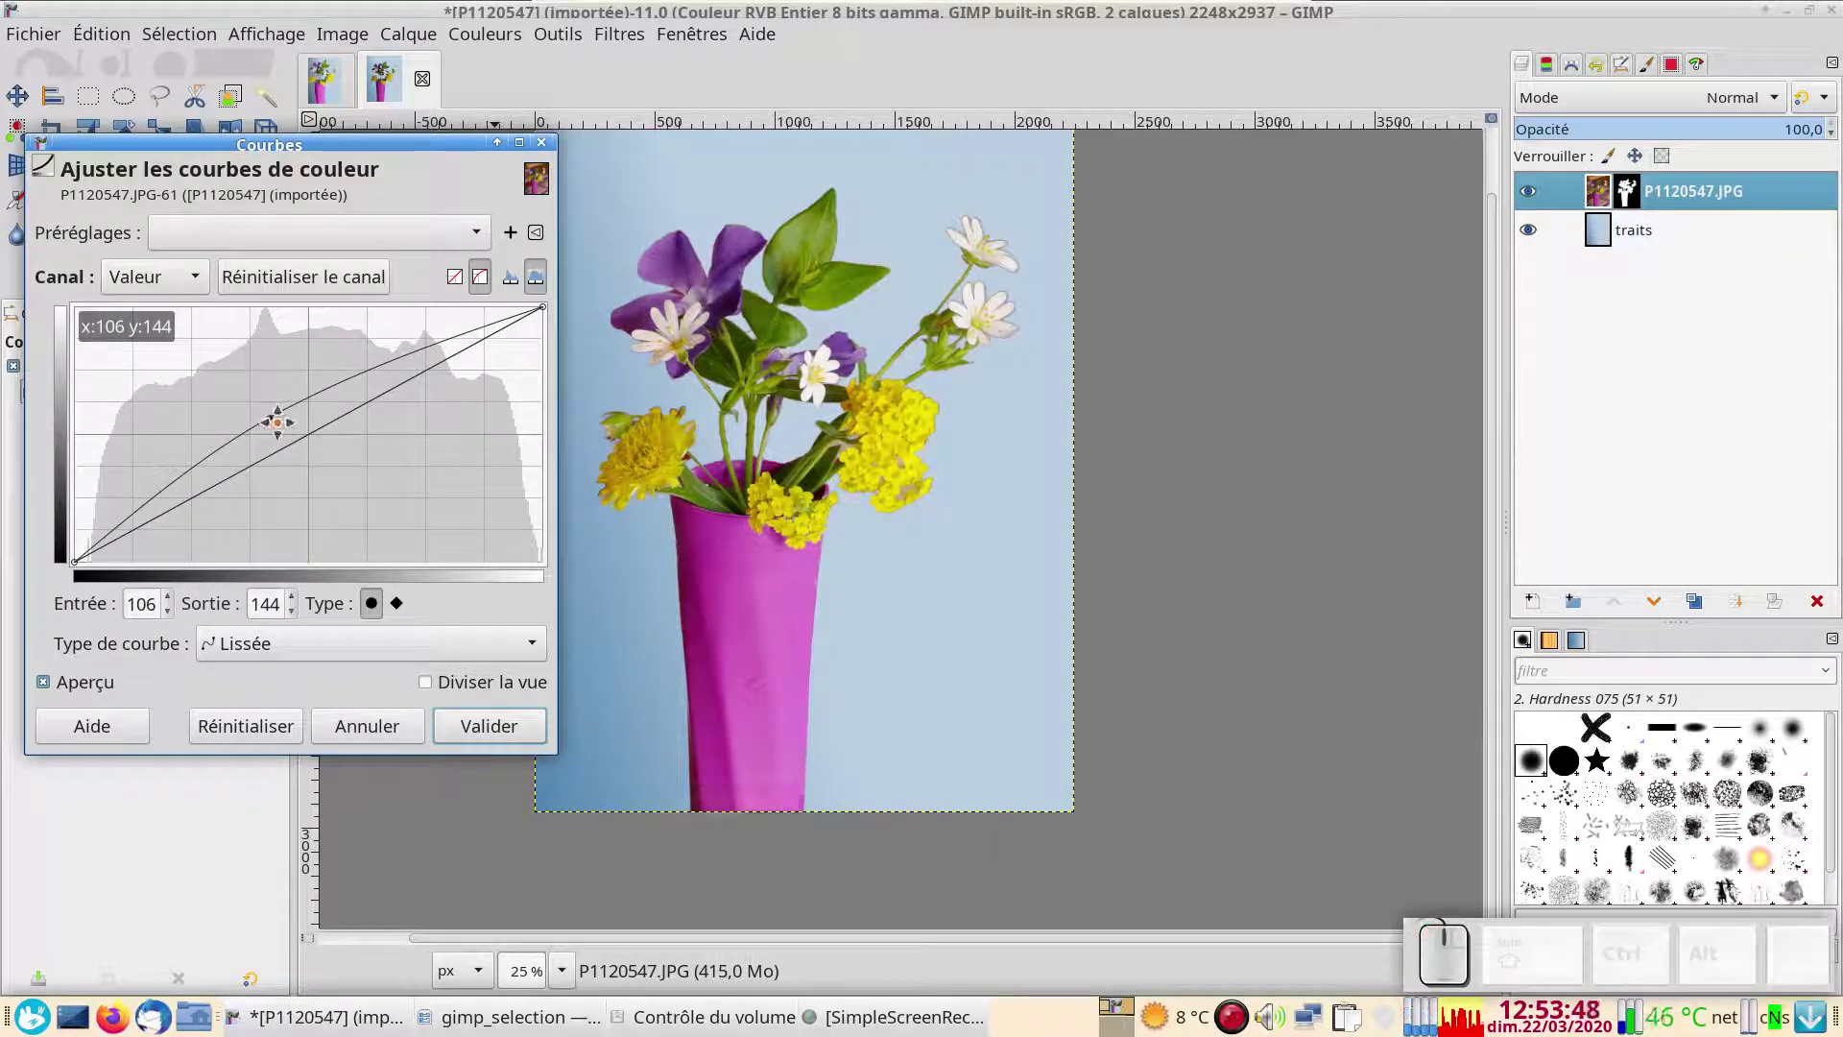
drag(278, 420, 278, 425)
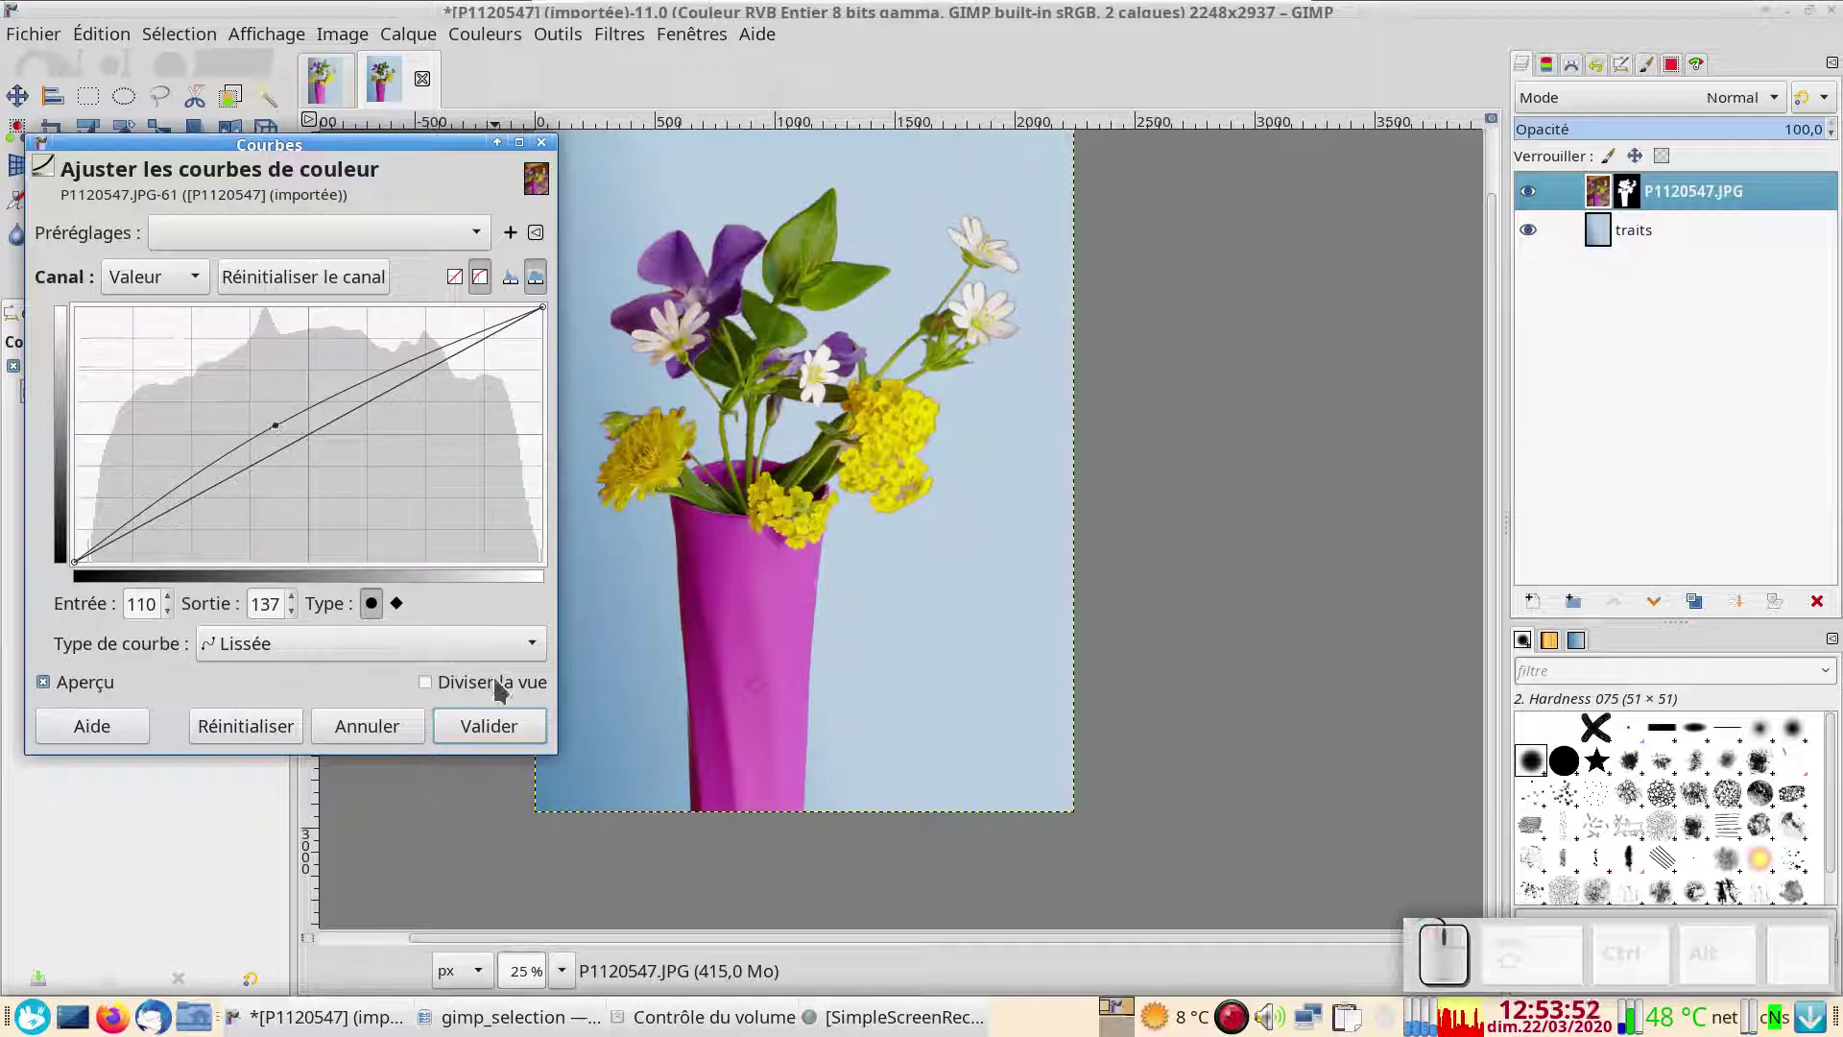
click(518, 727)
drag(945, 668, 950, 629)
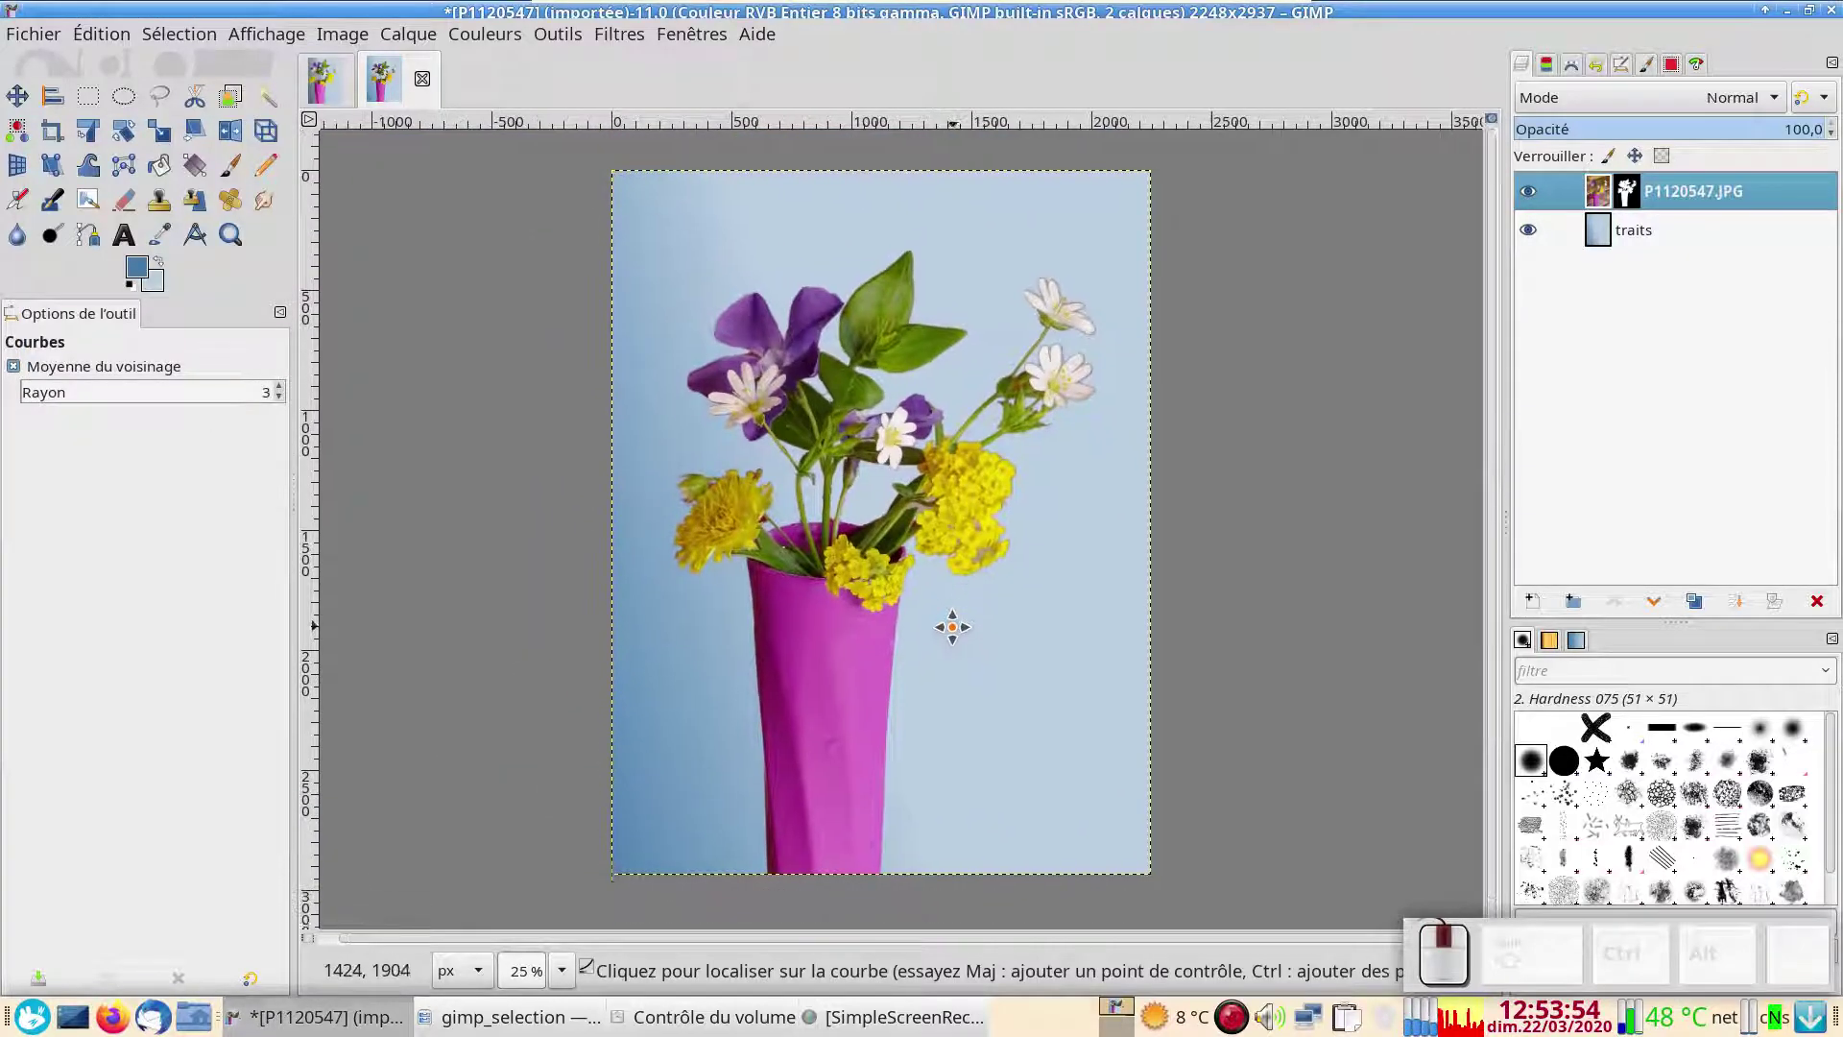
key(ctrl)
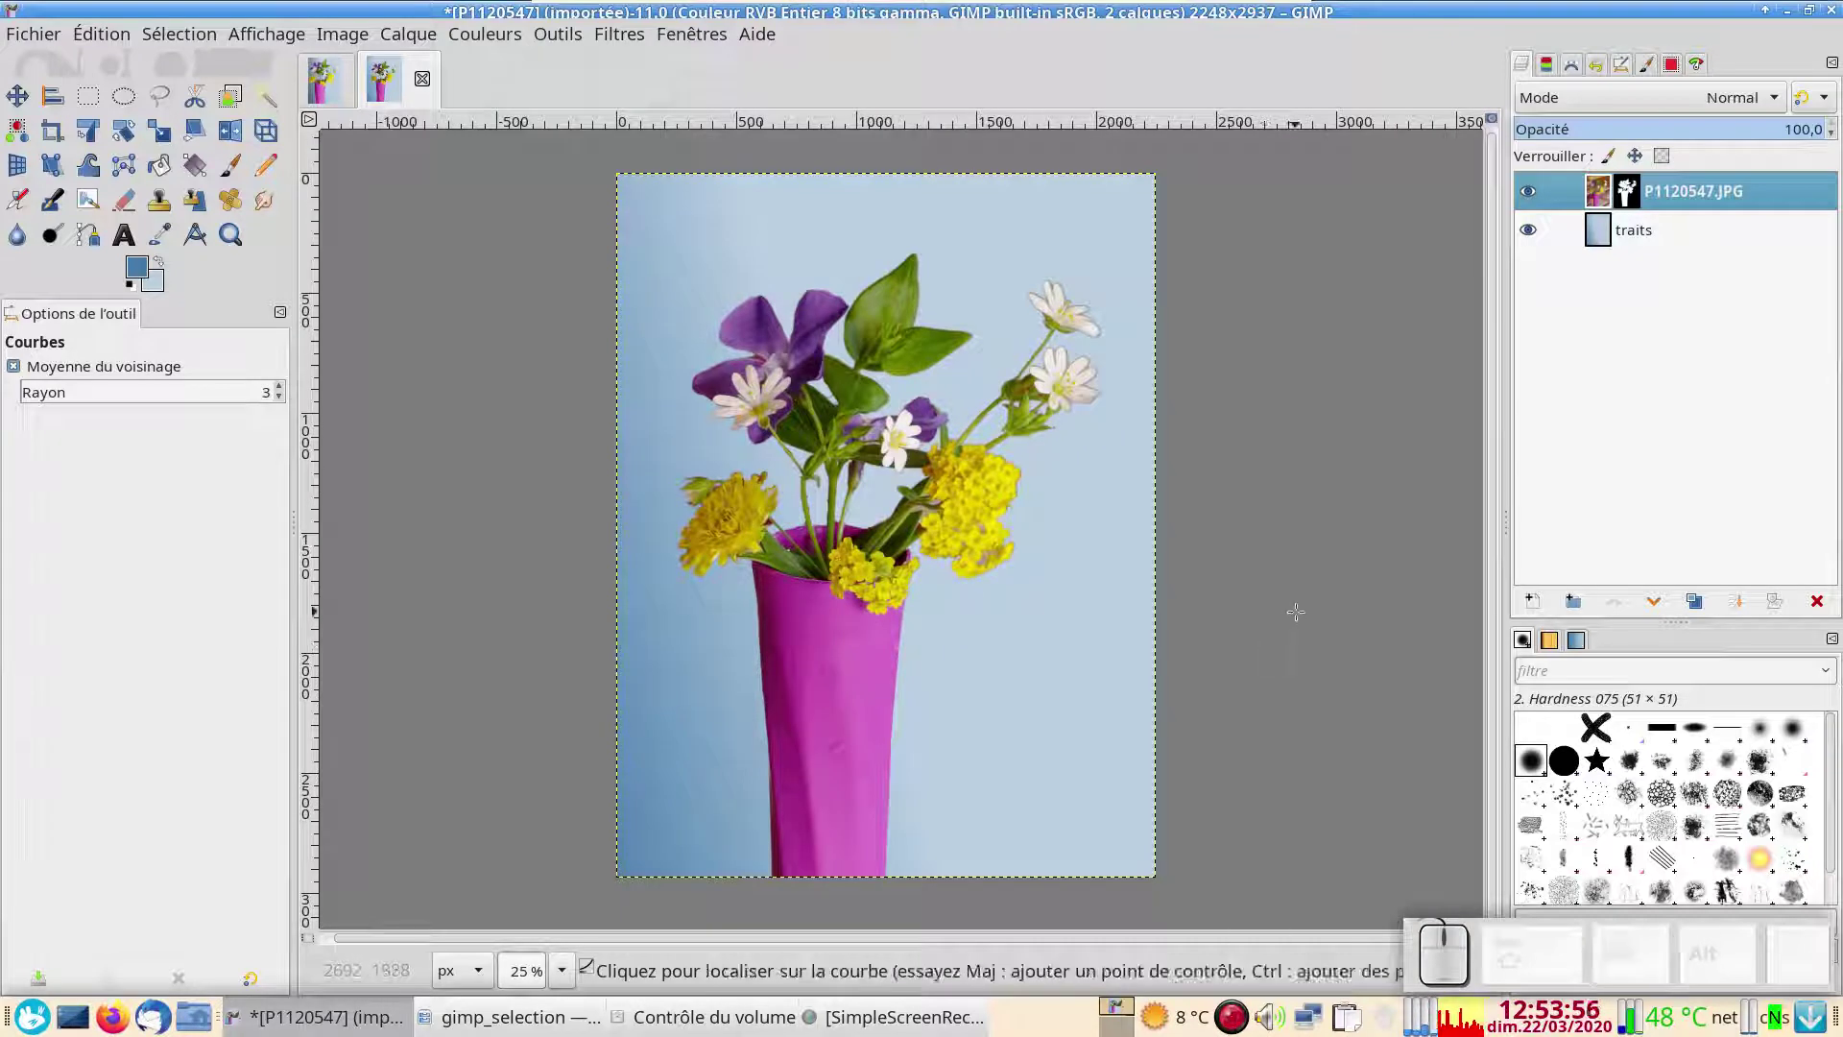